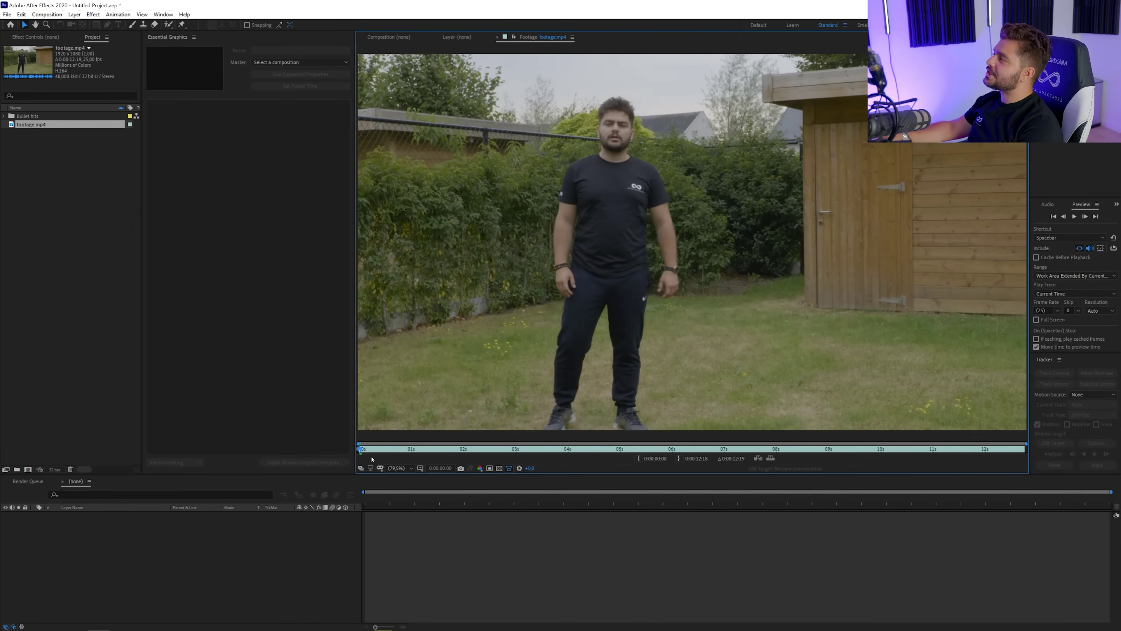
# Step: Create a composition from footage.mp4 after scrubbing the clip, and display the footage layer's audio waveform
pyautogui.moveTo(368, 454); pyautogui.dragTo(1002, 465)
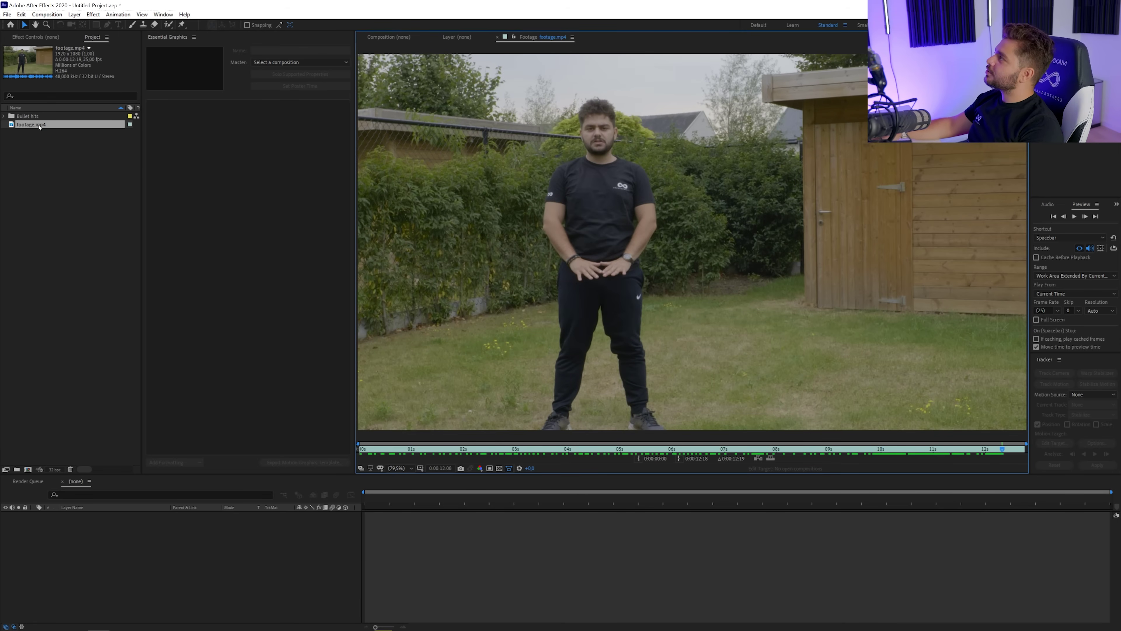
pyautogui.moveTo(38, 127); pyautogui.dragTo(29, 470)
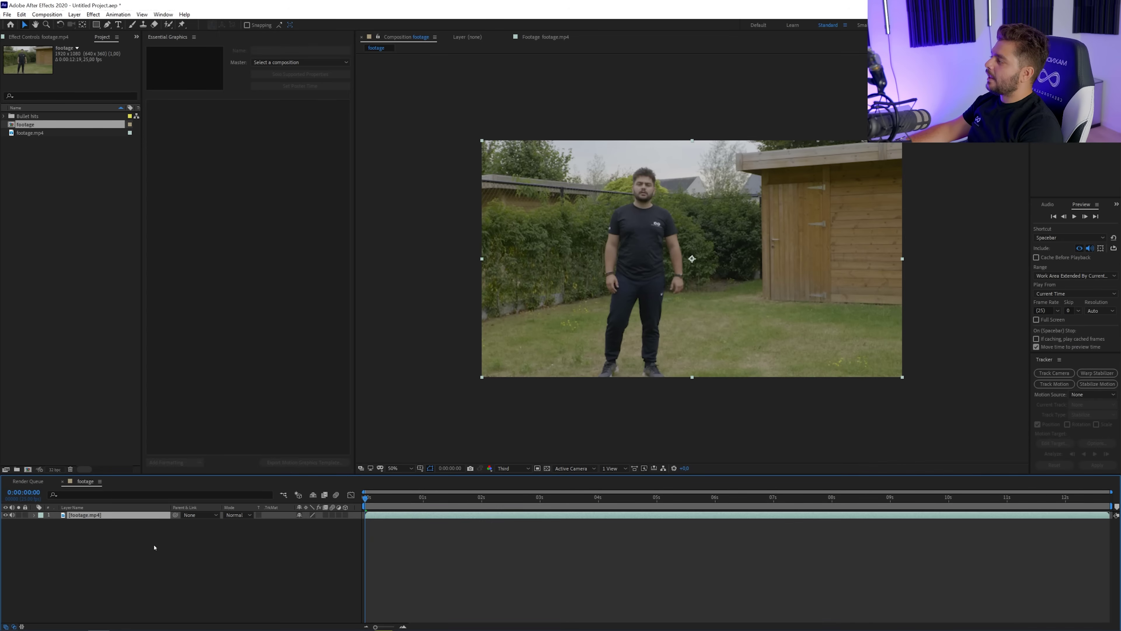
pyautogui.press('l')
pyautogui.press('l')
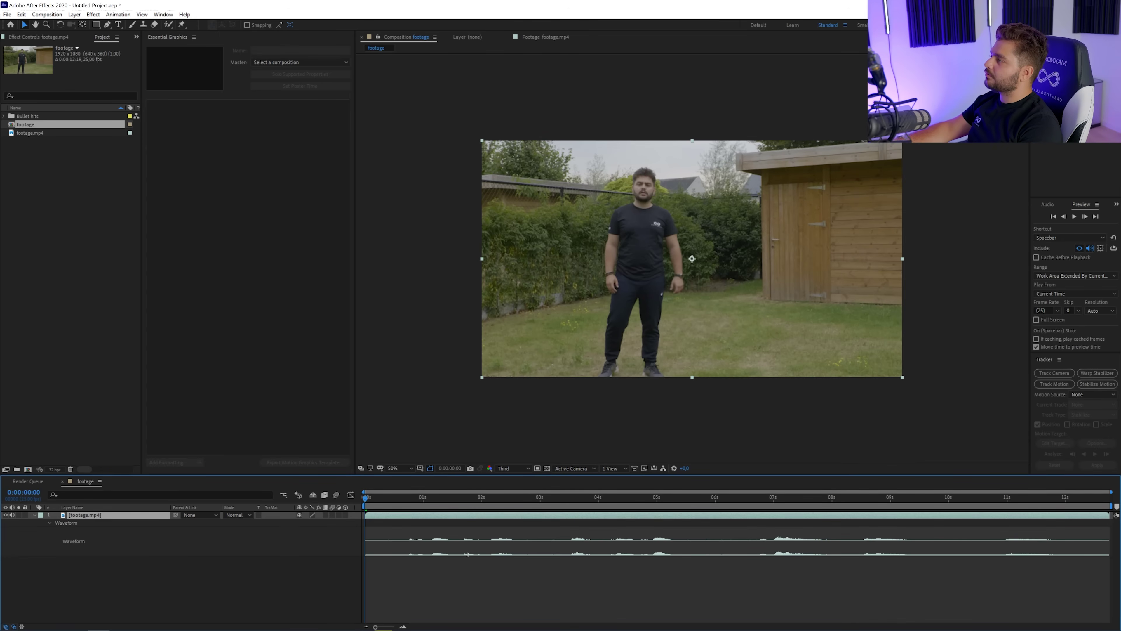
pyautogui.click(408, 498)
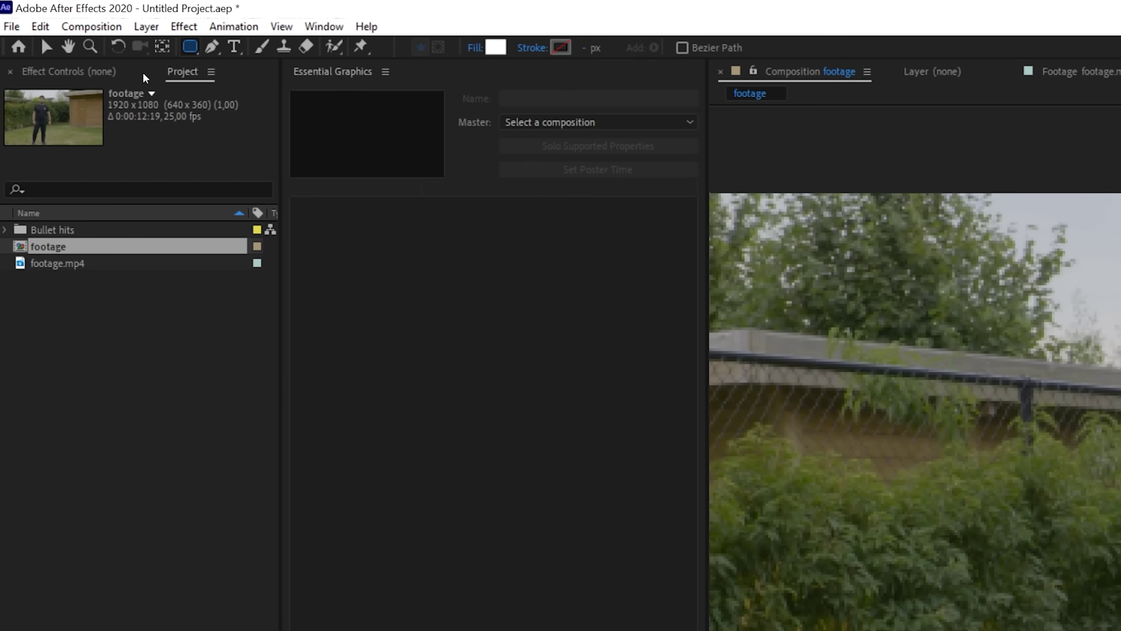
# Step: Create a new composition named Text Box with a width of 350 px and a height of 120 px
pyautogui.click(47, 14)
pyautogui.click(109, 53)
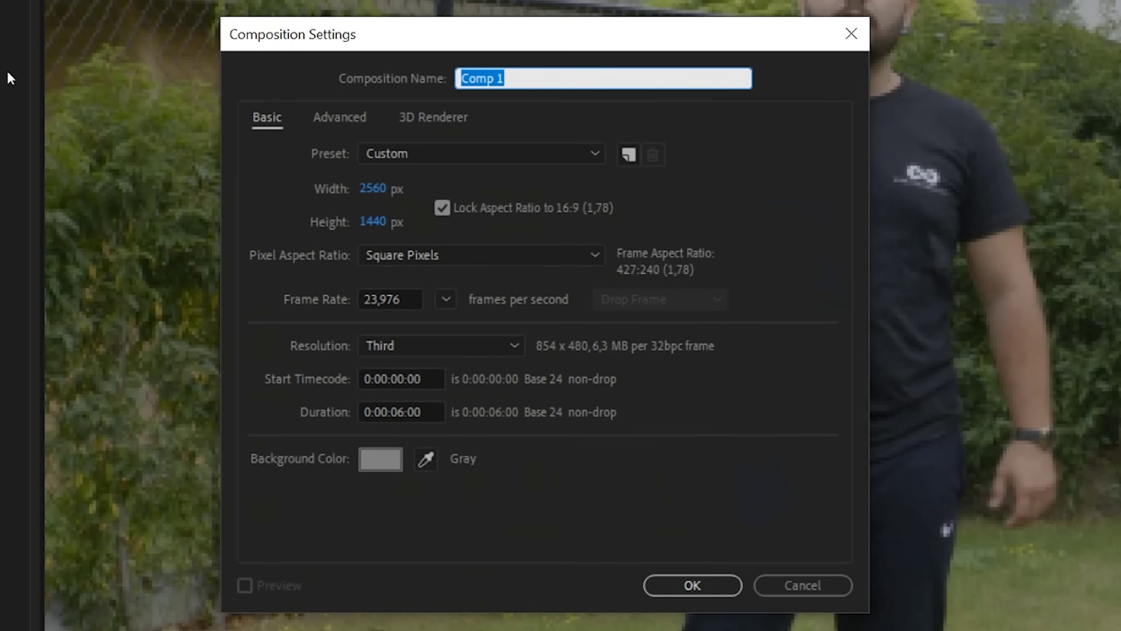
pyautogui.write('Text Box')
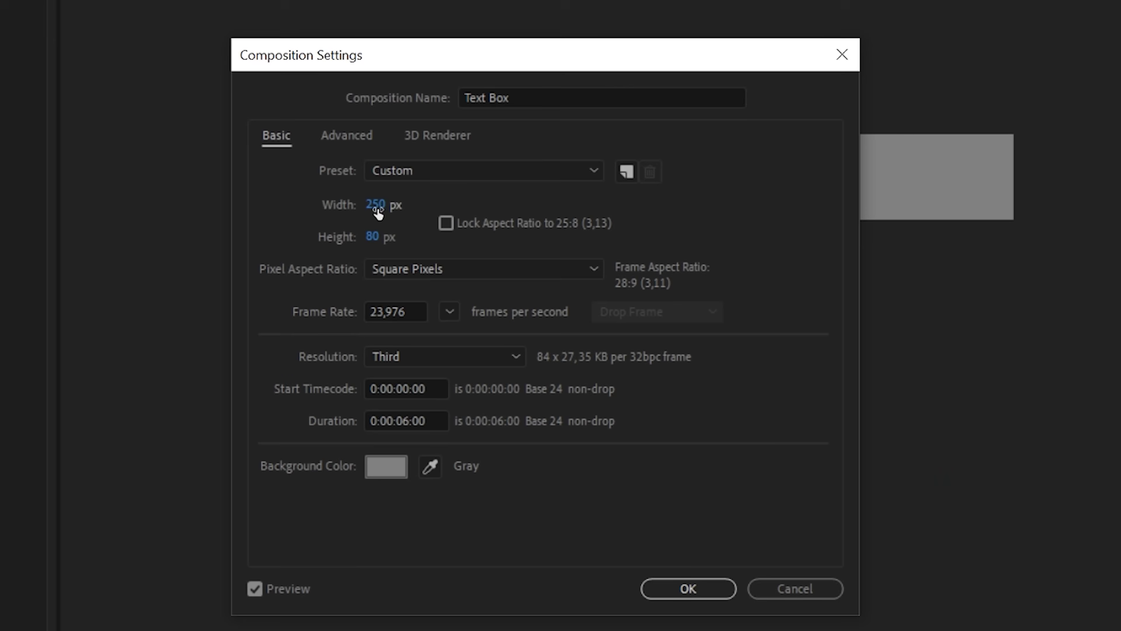
pyautogui.click(375, 204)
pyautogui.write('350')
pyautogui.click(375, 233)
pyautogui.write('1')
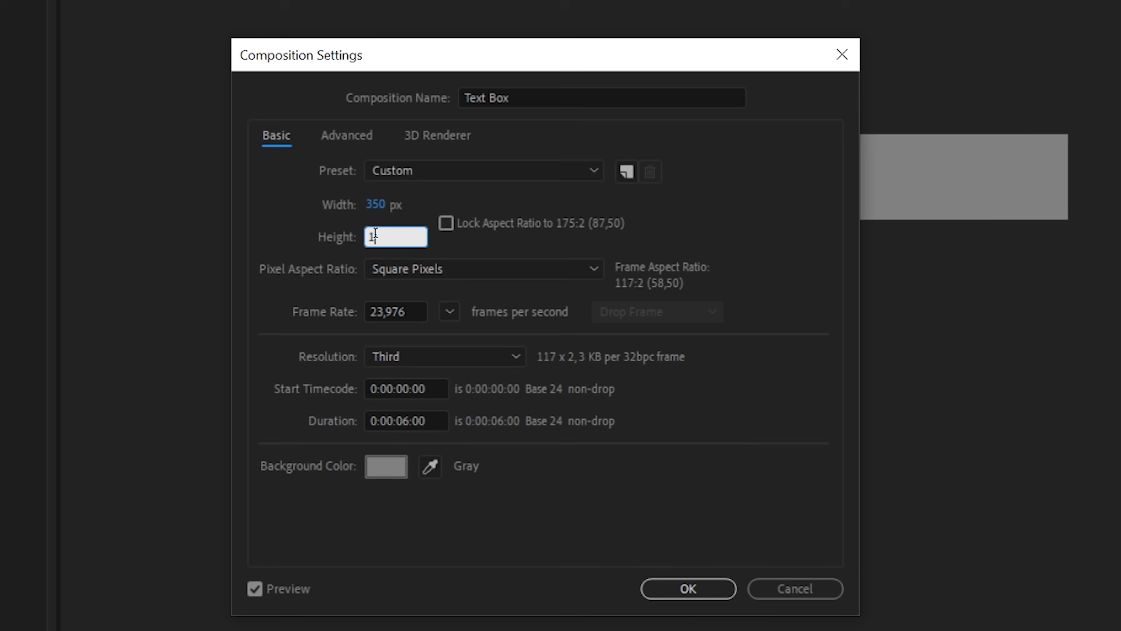
pyautogui.write('20')
pyautogui.press('Return')
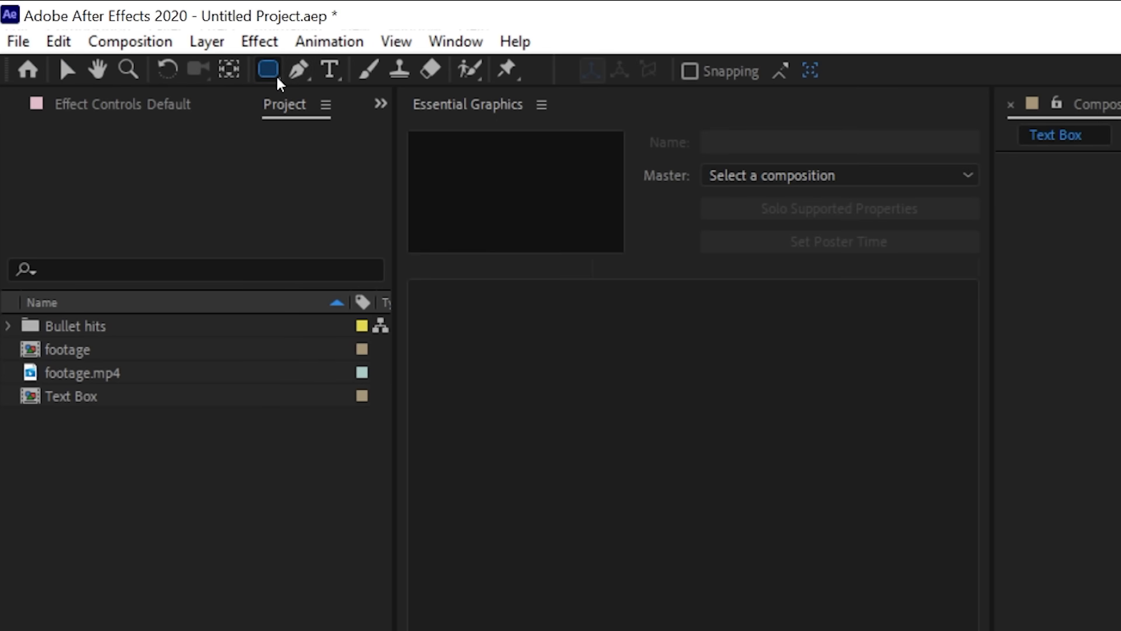
# Step: Add a rounded rectangle with a white fill and no stroke that covers the whole Text Box composition
pyautogui.moveTo(96, 24); pyautogui.dragTo(138, 33)
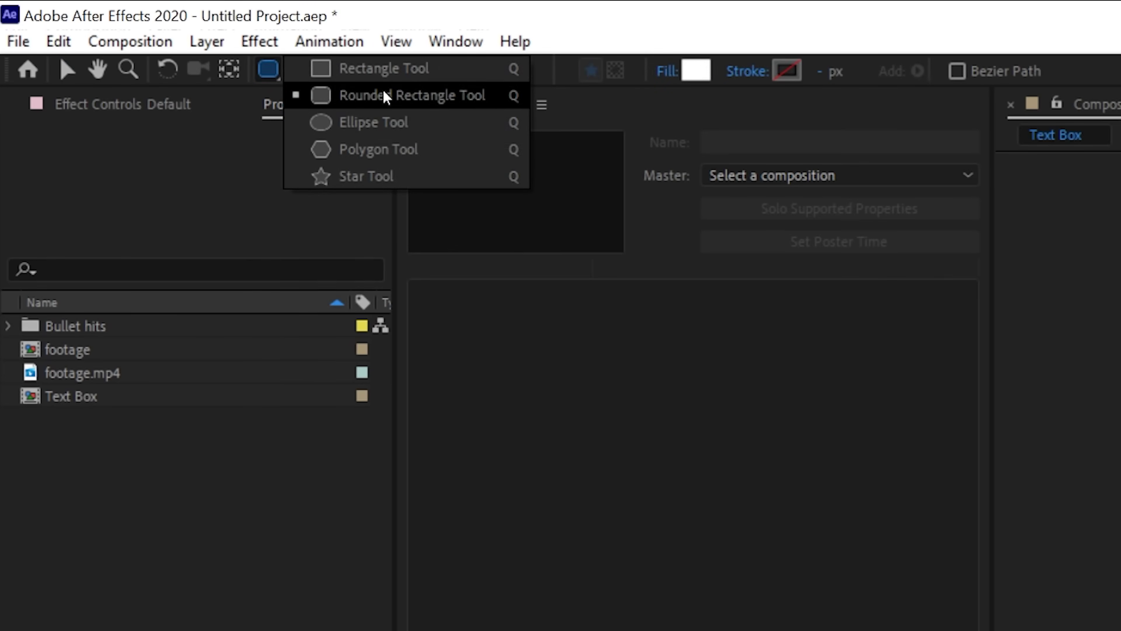
pyautogui.click(384, 93)
pyautogui.click(696, 70)
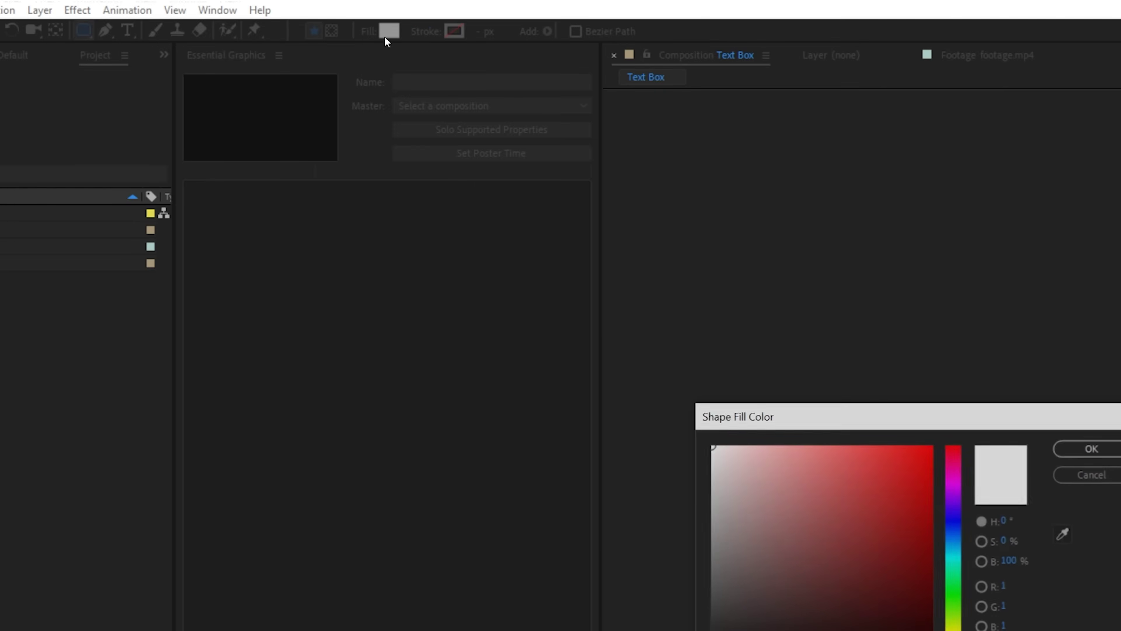
pyautogui.click(1083, 447)
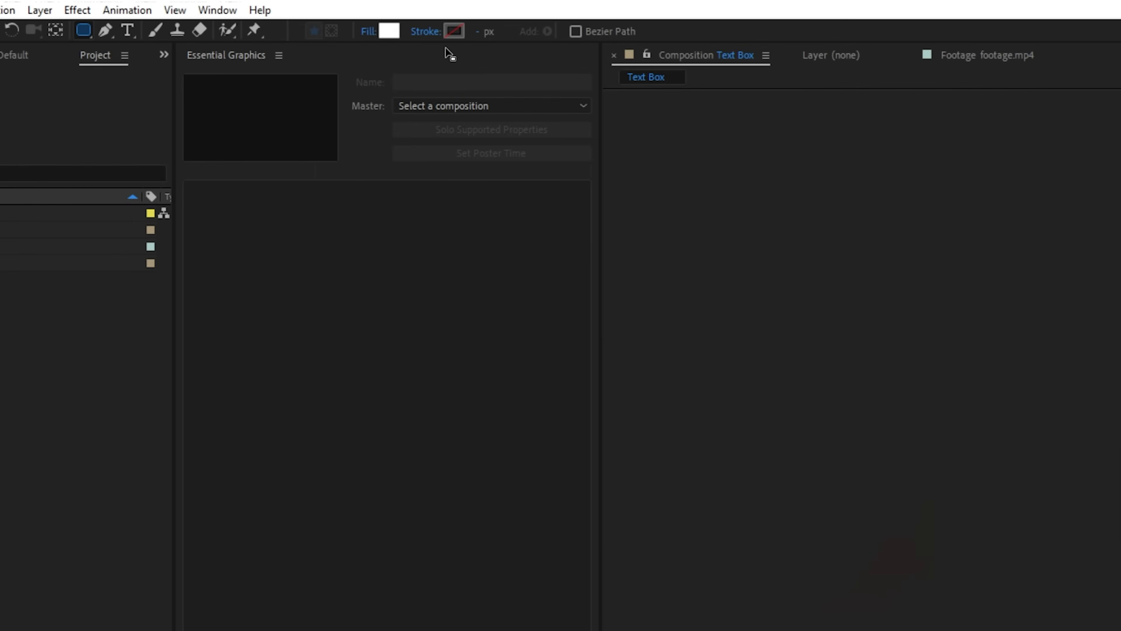
pyautogui.click(432, 35)
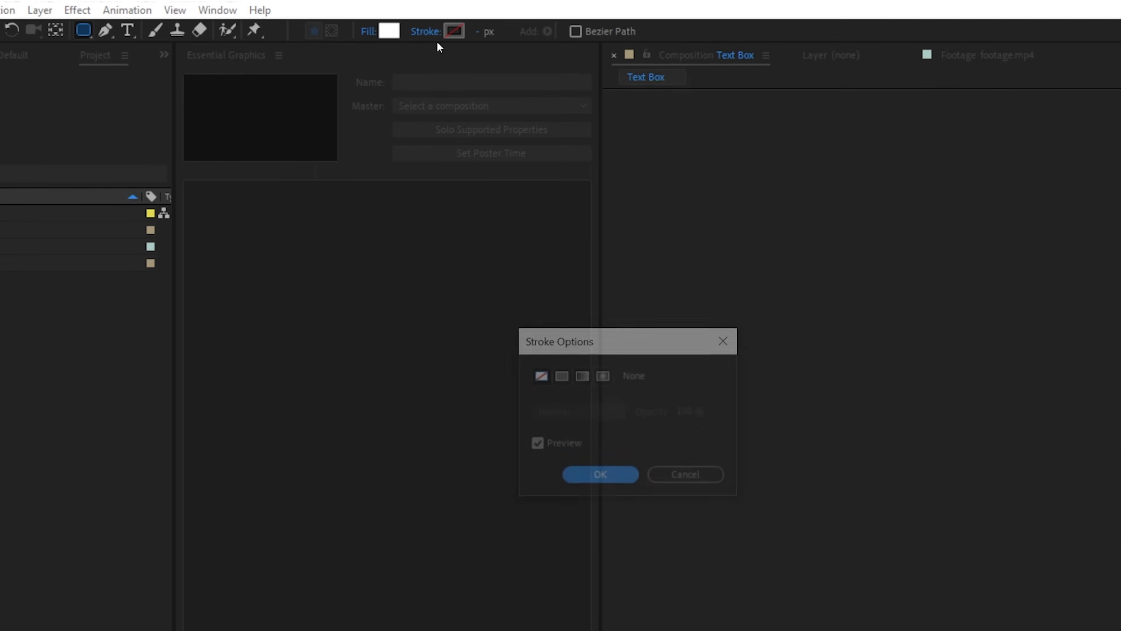
pyautogui.click(604, 477)
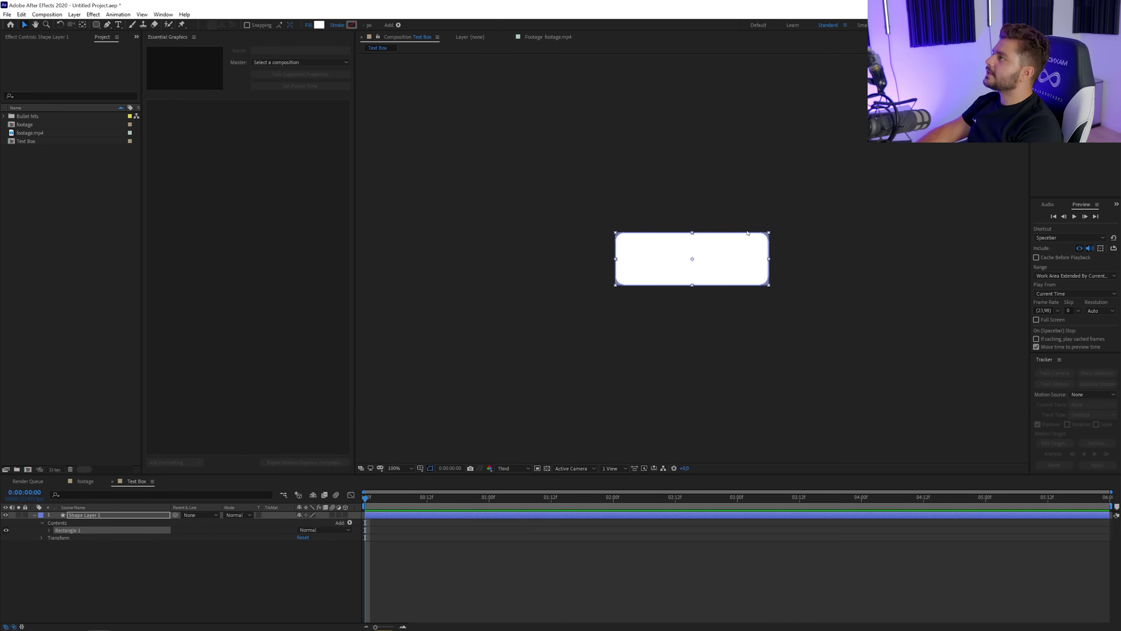
# Step: Set the roundness of the shape's rectangle path to 23
pyautogui.click(49, 530)
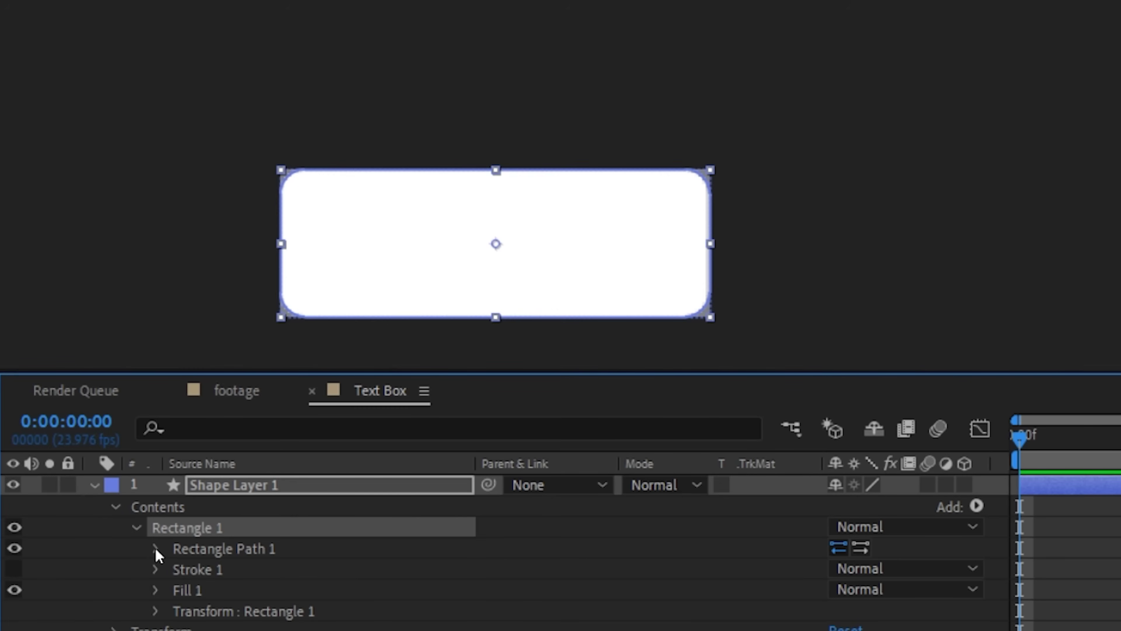
pyautogui.click(156, 549)
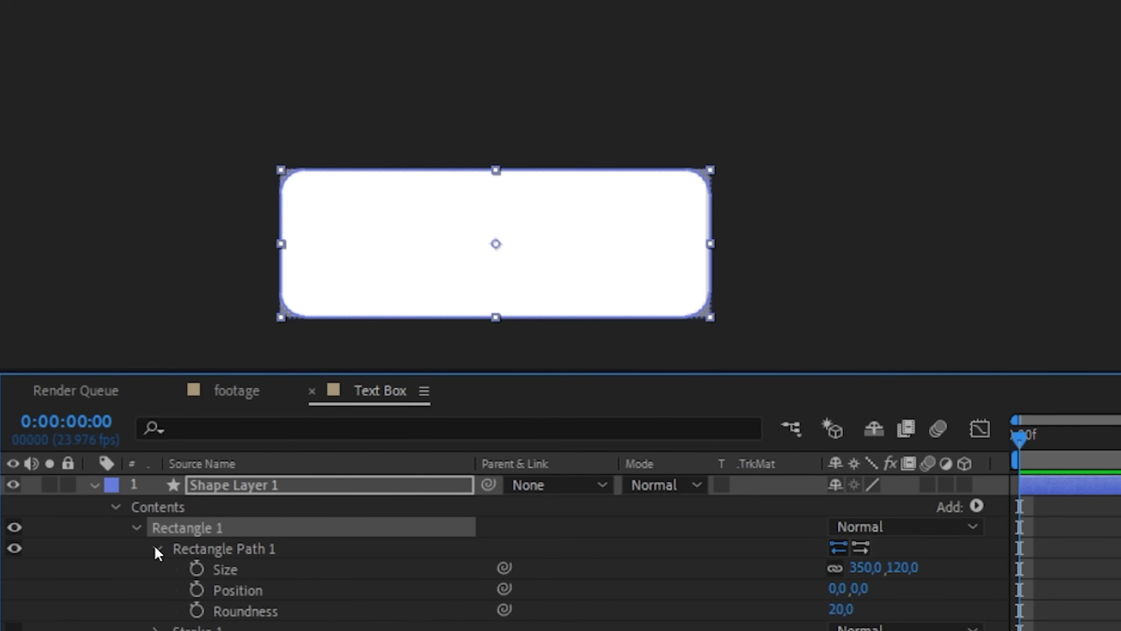
pyautogui.click(248, 613)
pyautogui.moveTo(841, 609)
pyautogui.mouseDown()
pyautogui.moveTo(909, 602)
pyautogui.moveTo(845, 613)
pyautogui.mouseUp()
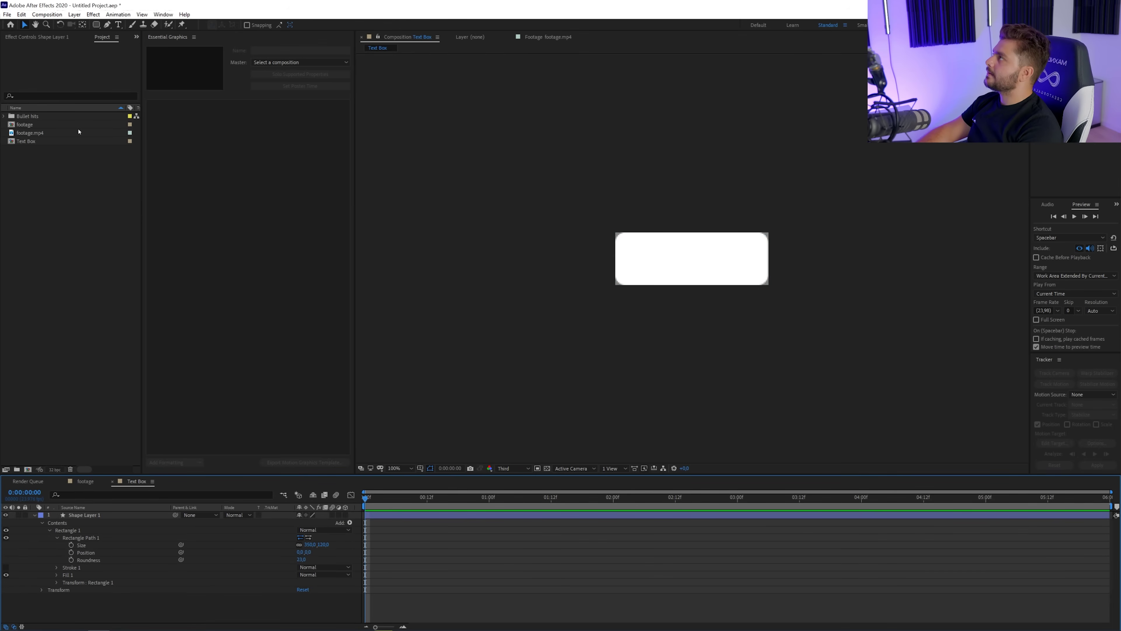
# Step: Add a text layer reading "If" on top of the white rounded rectangle
pyautogui.click(119, 25)
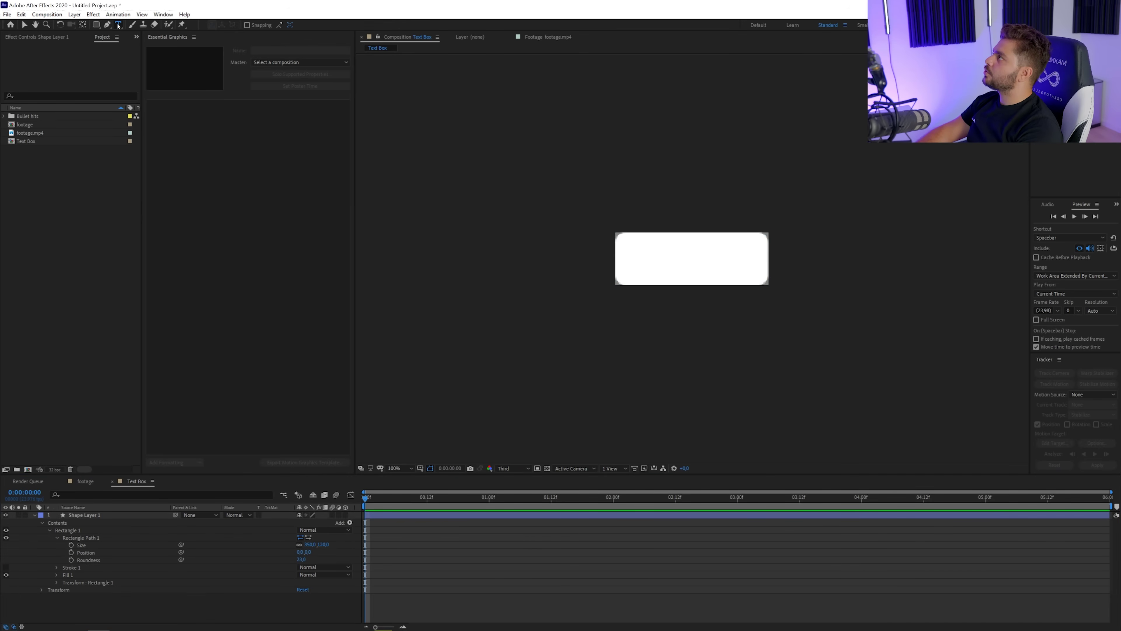
pyautogui.click(658, 258)
pyautogui.write('If')
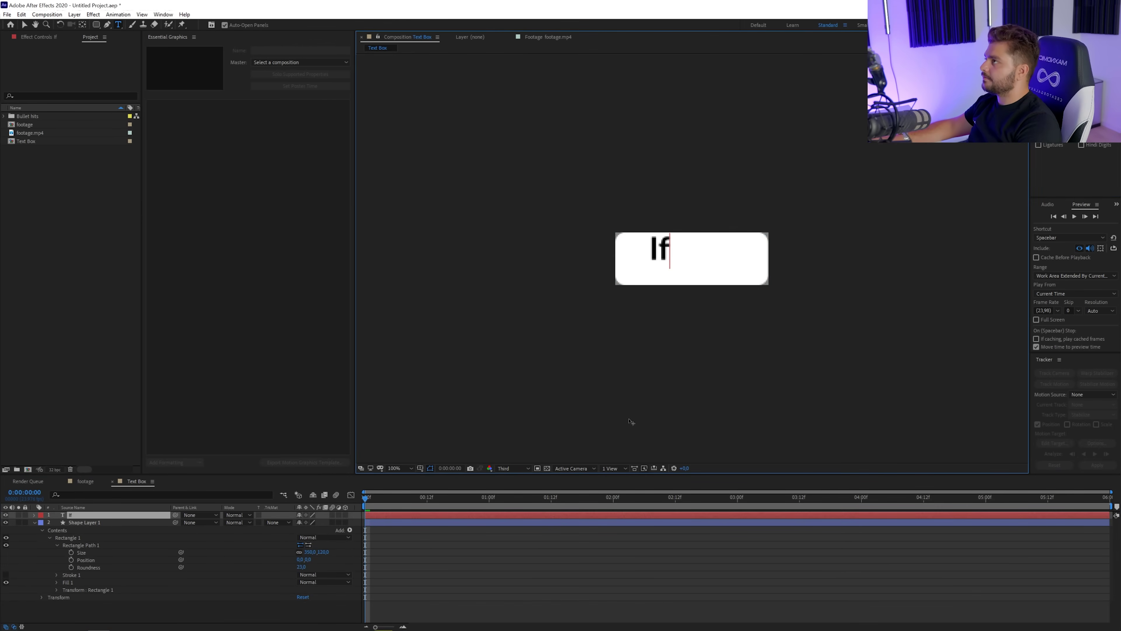
pyautogui.click(624, 541)
pyautogui.click(624, 515)
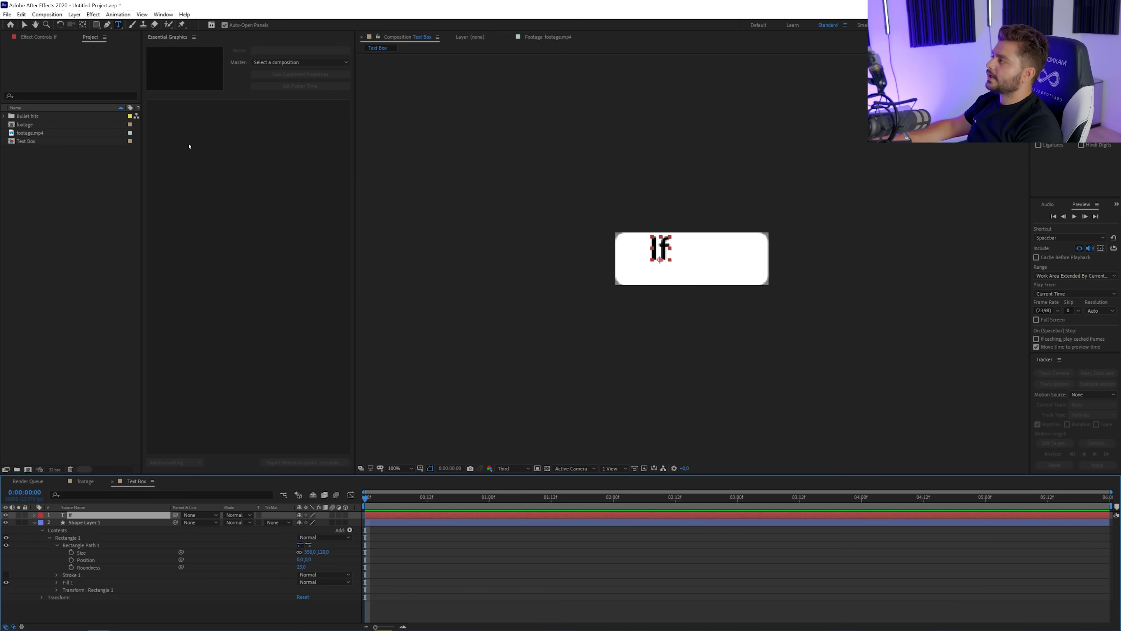
# Step: Align the "If" text layer to the horizontal and vertical centre of the composition
pyautogui.click(163, 14)
pyautogui.click(219, 72)
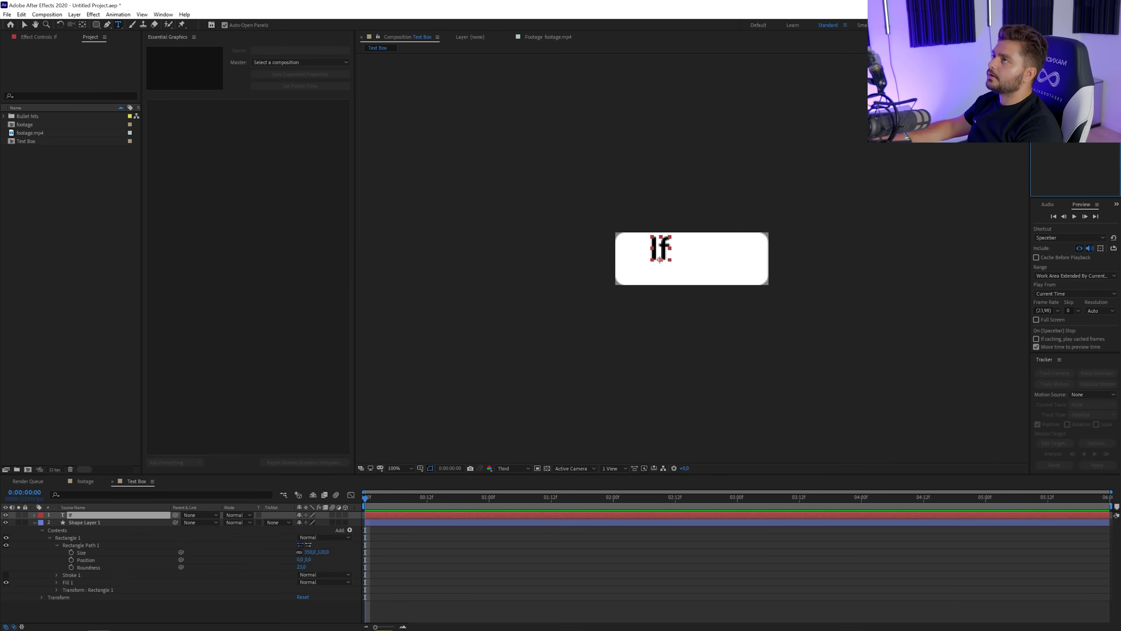
pyautogui.click(1053, 58)
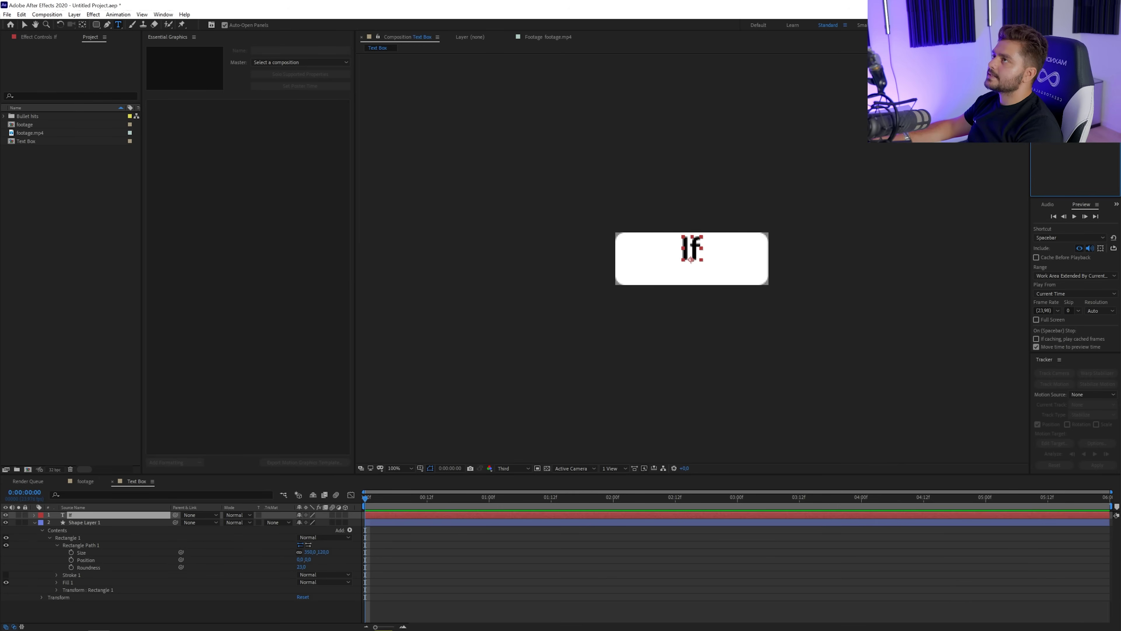
pyautogui.click(1092, 59)
pyautogui.click(483, 578)
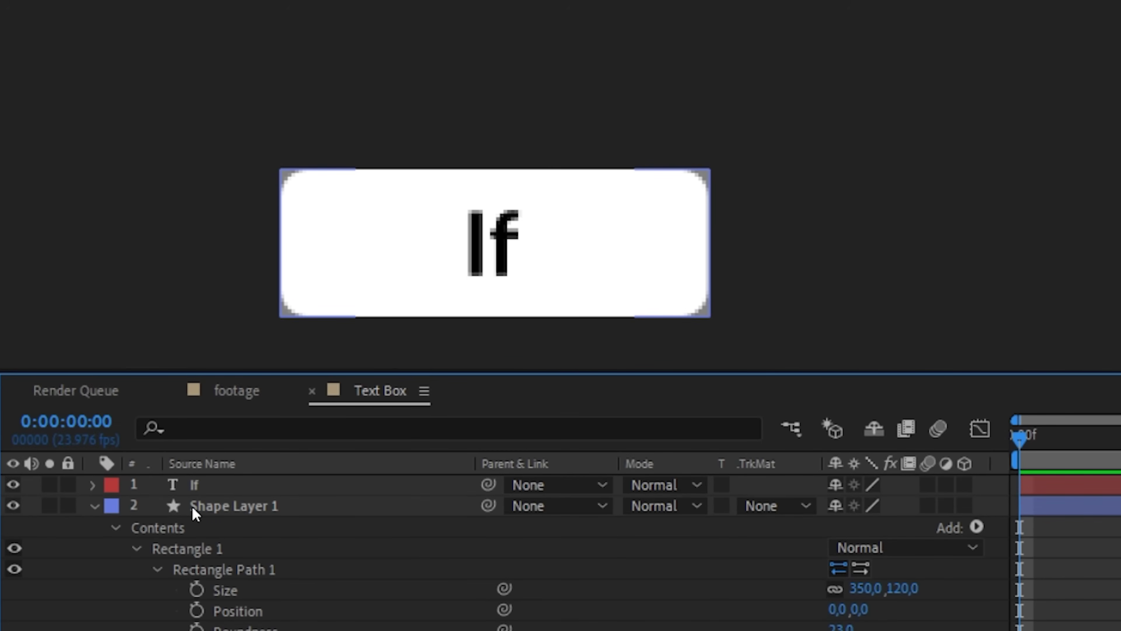
# Step: Turn off Constrain Proportions for the size of Shape Layer 1's rectangle path
pyautogui.click(261, 513)
pyautogui.click(210, 575)
pyautogui.click(239, 593)
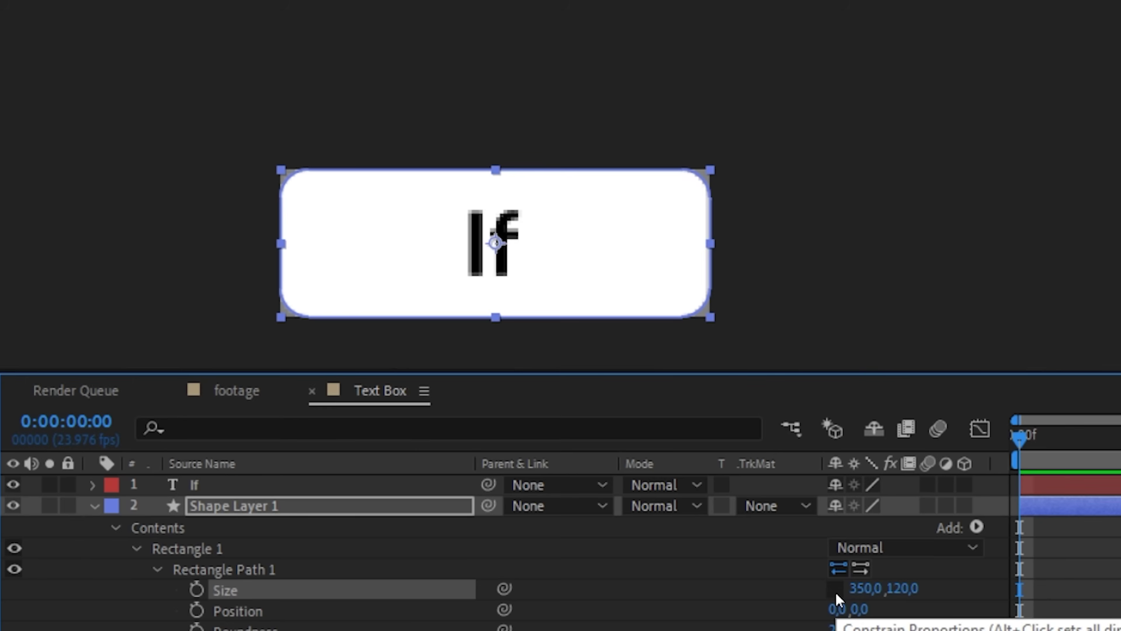
pyautogui.press('F2')
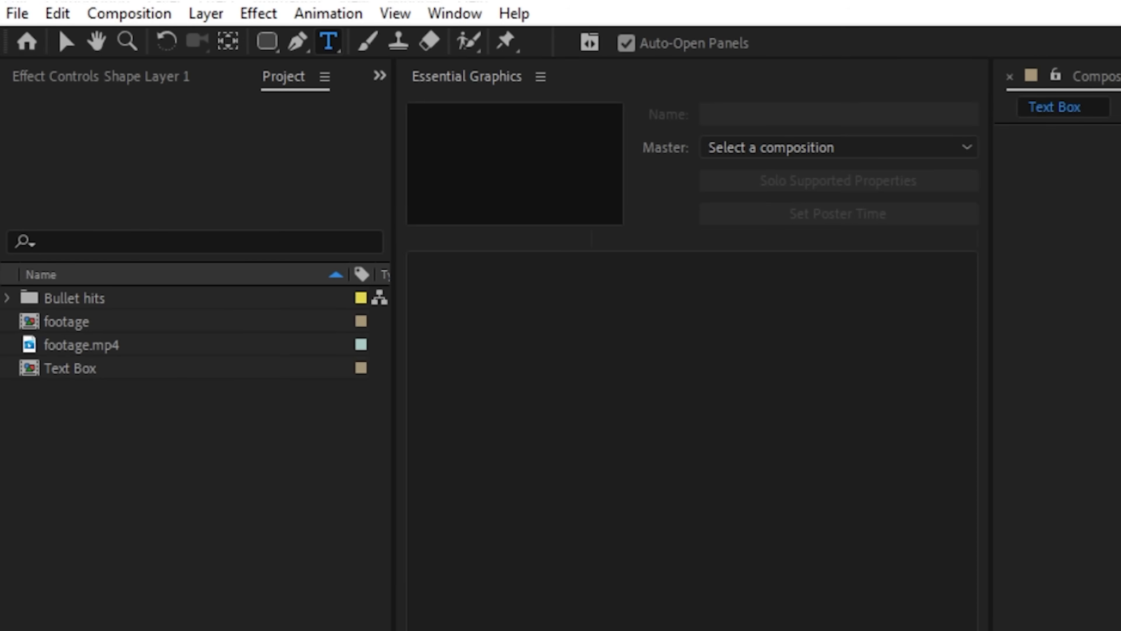
# Step: Rename the Text Box composition to Text Box If
pyautogui.click(88, 377)
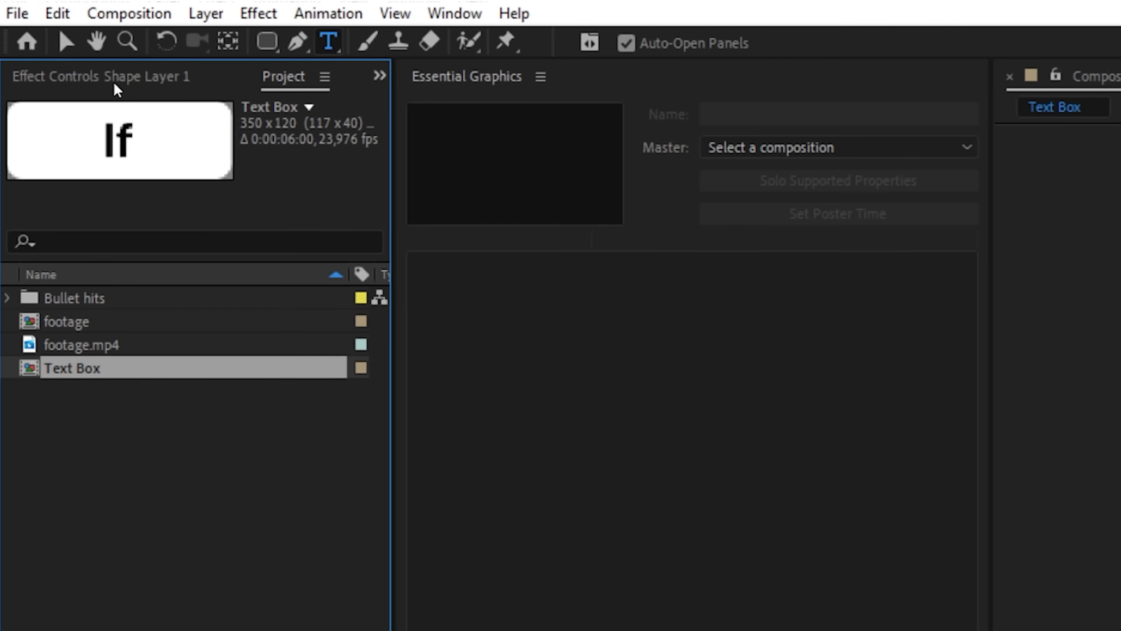
pyautogui.press('Return')
pyautogui.click(115, 366)
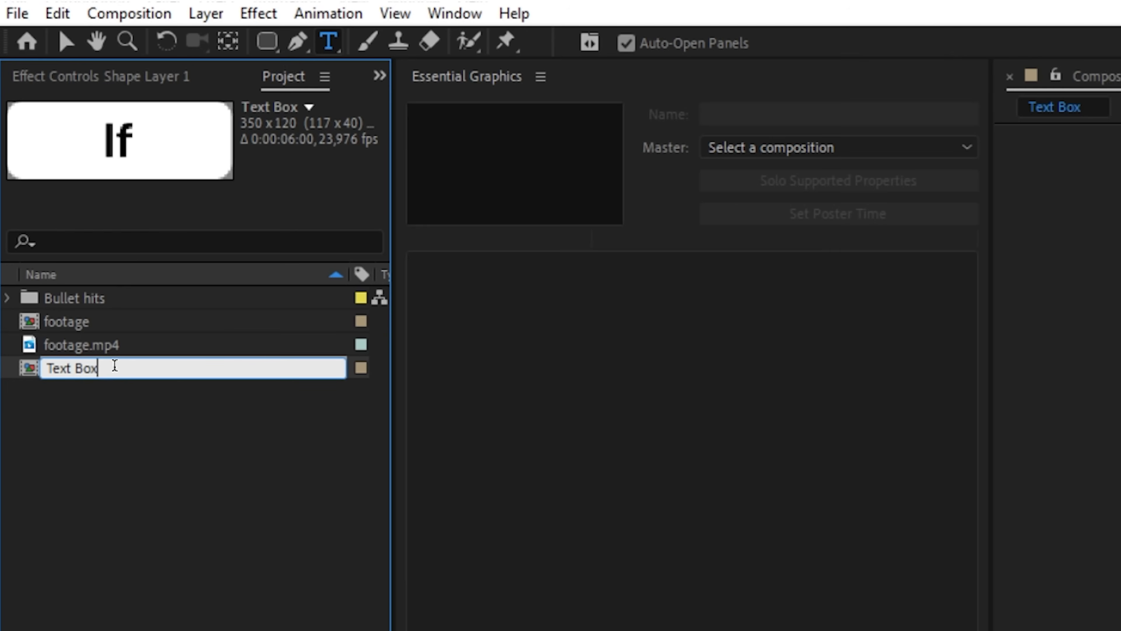
pyautogui.write('If')
pyautogui.press('Return')
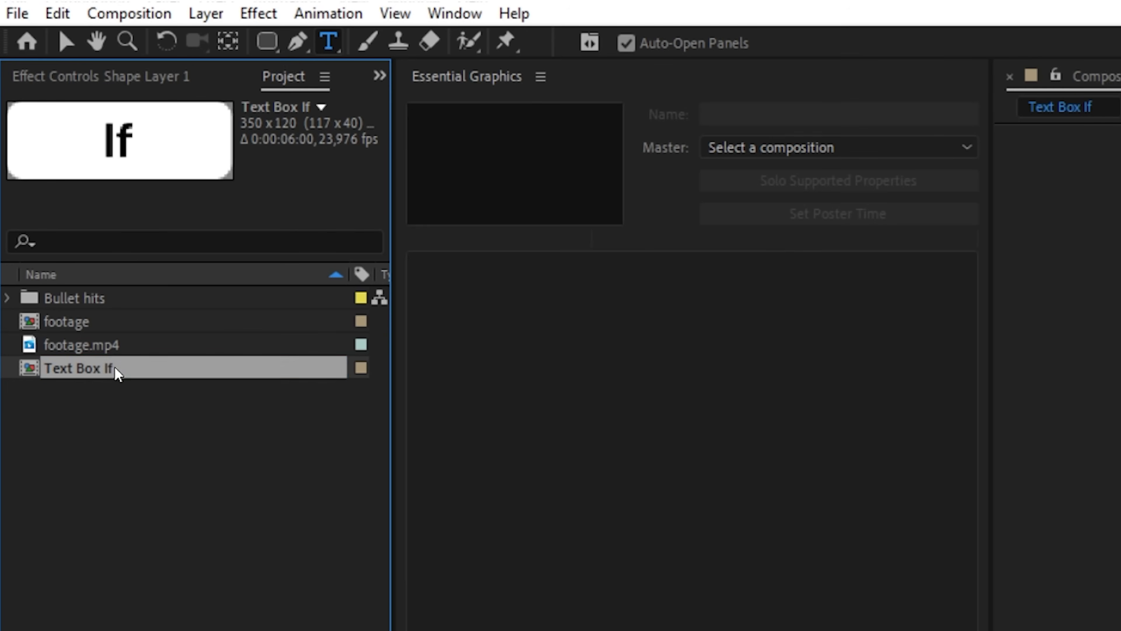
# Step: Duplicate the Text Box If composition and name the copy Text Box You
pyautogui.hotkey('ctrl', 'd')
pyautogui.press('Return')
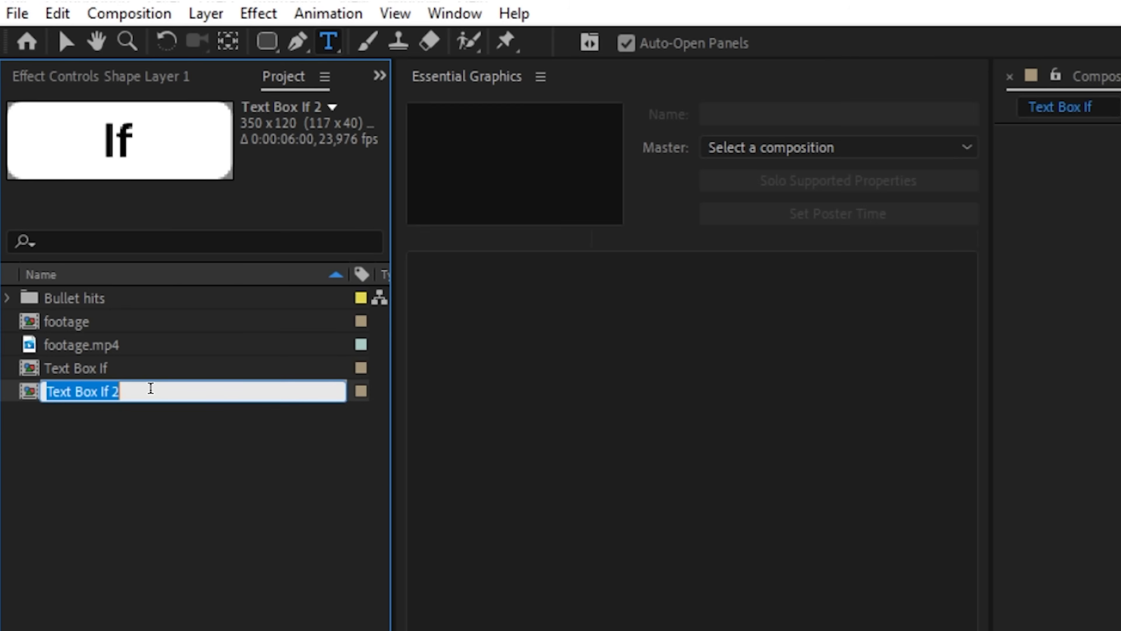
pyautogui.click(150, 389)
pyautogui.press('BackSpace')
pyautogui.press('BackSpace')
pyautogui.press('BackSpace')
pyautogui.press('BackSpace')
pyautogui.write('You')
pyautogui.press('Return')
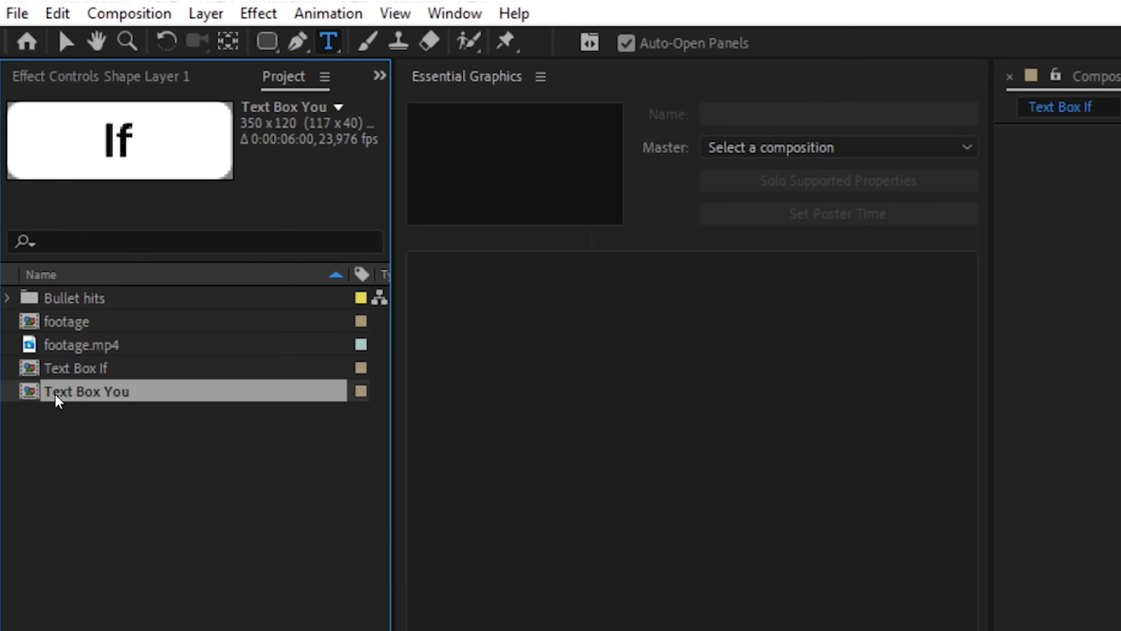
# Step: Duplicate the Text Box You composition and name the copy Text Box Can't
pyautogui.click(57, 13)
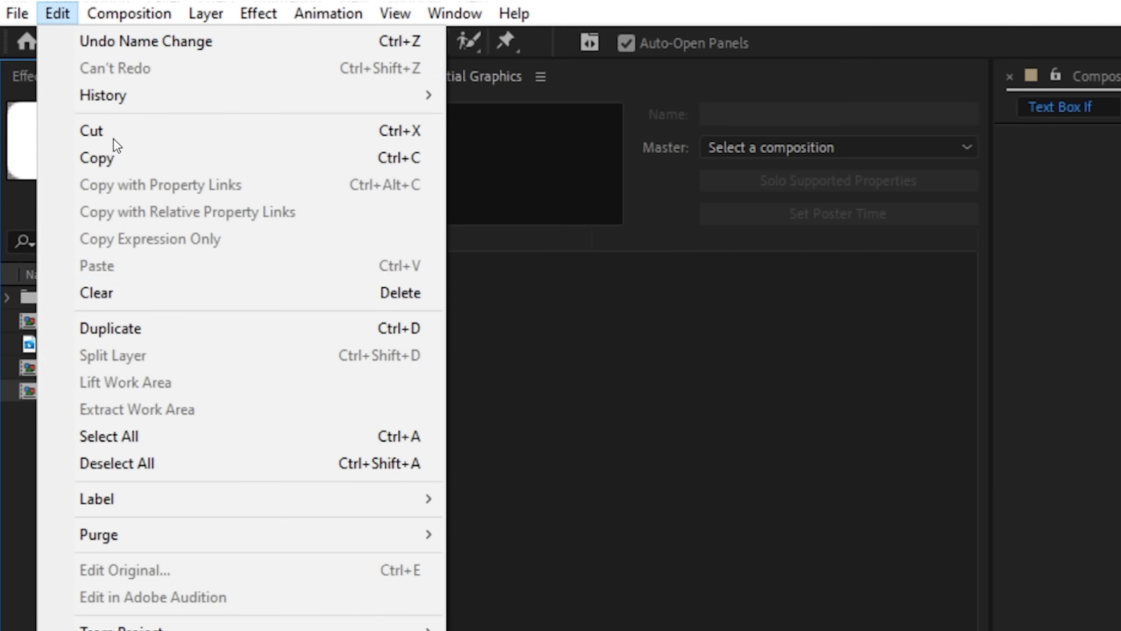
pyautogui.click(418, 328)
pyautogui.click(105, 396)
pyautogui.hotkey('ctrl', 'd')
pyautogui.press('Return')
pyautogui.write("Text Box Can't")
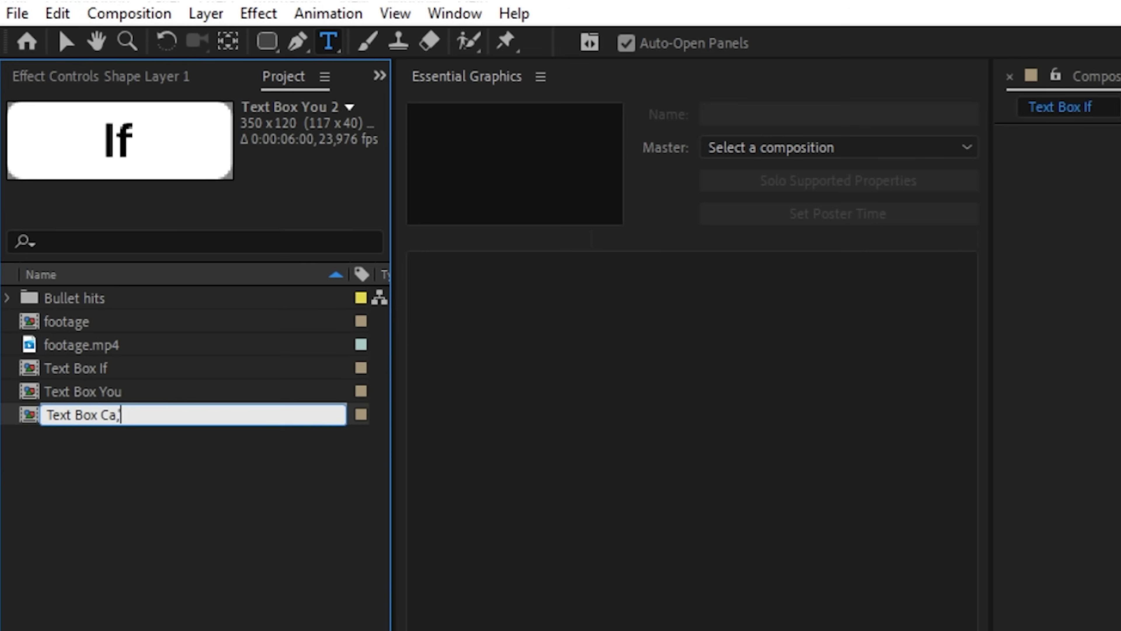
pyautogui.press('Return')
# Step: Make two more duplicates of the text box composition, named Text Box Beat and Text Box The
pyautogui.hotkey('ctrl', 'd')
pyautogui.press('Return')
pyautogui.write('Text Box Beat')
pyautogui.press('Return')
pyautogui.hotkey('ctrl', 'd')
pyautogui.press('Return')
pyautogui.write('Text Box The')
pyautogui.press('Return')
# Step: Make two further duplicates of the text box composition, named Text Box Fear and Text Box Just
pyautogui.hotkey('ctrl', 'd')
pyautogui.press('Return')
pyautogui.write('Text Box Fear')
pyautogui.press('Return')
pyautogui.hotkey('ctrl', 'd')
pyautogui.press('Return')
pyautogui.write('Text Box Just')
pyautogui.press('Return')
# Step: Duplicate the text box composition twice again, naming the copies Text Box Do and Text Box Scared
pyautogui.hotkey('ctrl', 'd')
pyautogui.press('Return')
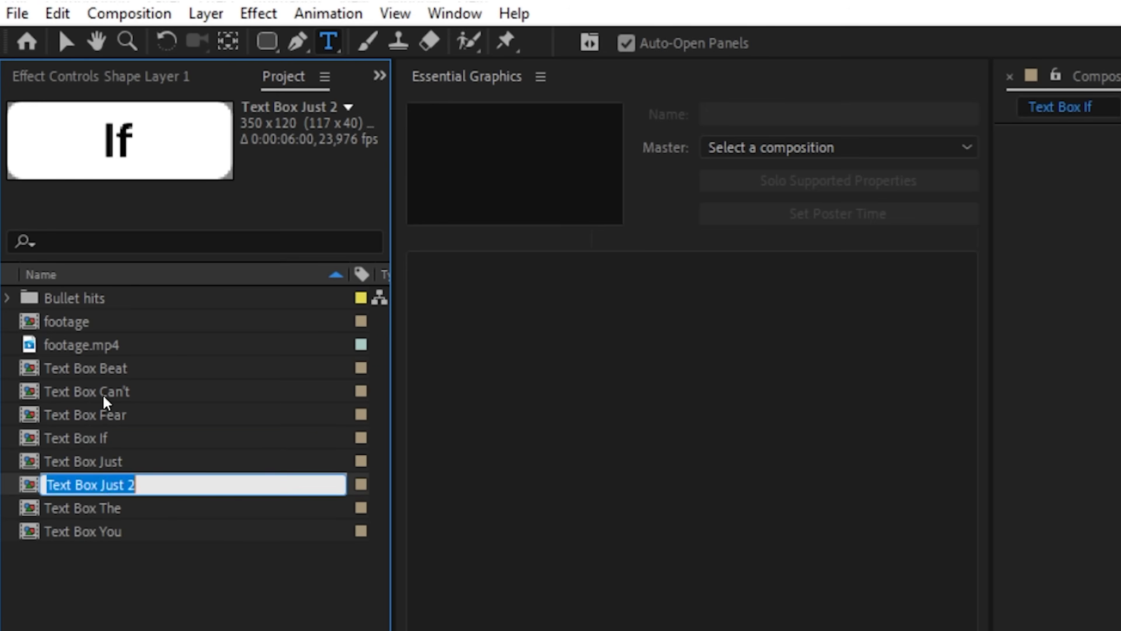
pyautogui.write('Text Box Do')
pyautogui.press('Return')
pyautogui.hotkey('ctrl', 'd')
pyautogui.press('Return')
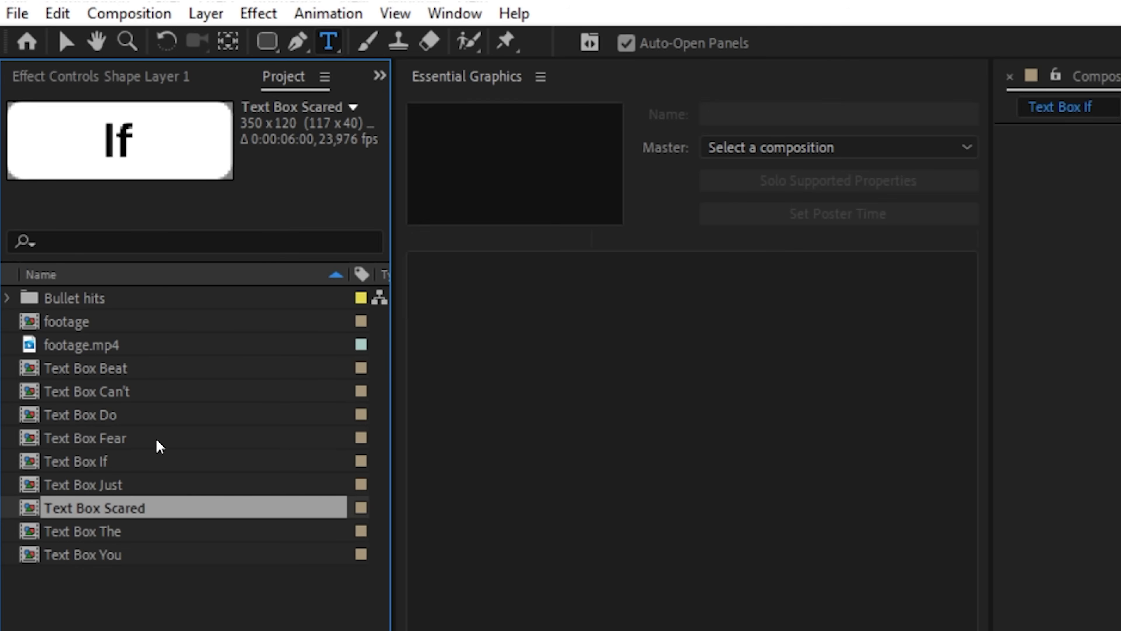
# Step: Activate the timeline of the Text Box If composition
pyautogui.click(145, 571)
pyautogui.click(142, 461)
pyautogui.hotkey('ctrl', 'd')
pyautogui.press('Return')
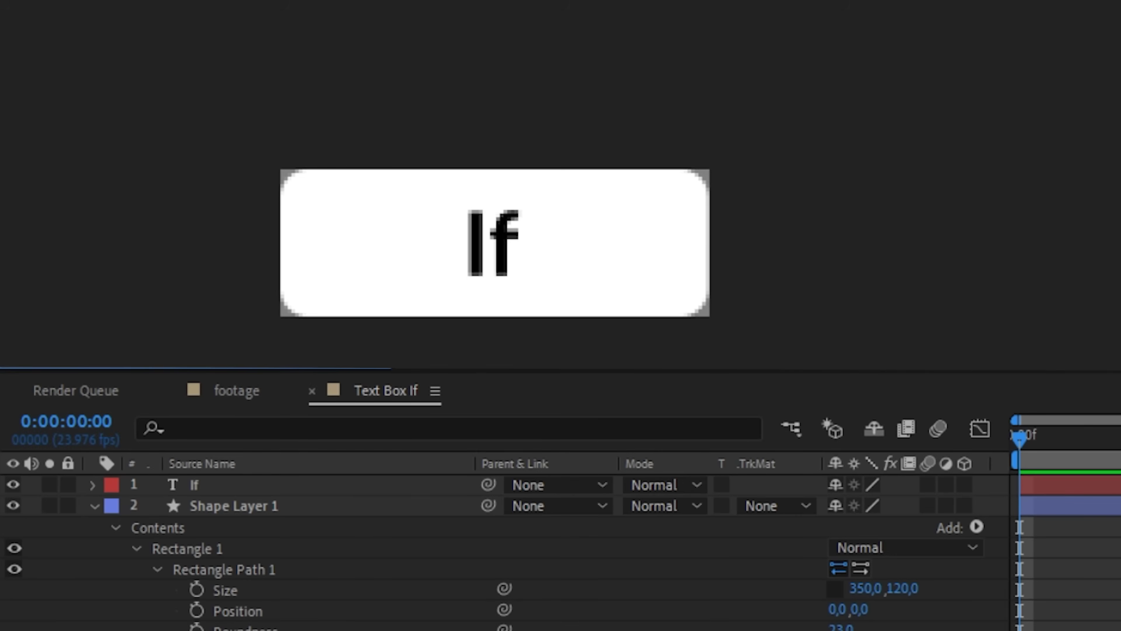
pyautogui.click(380, 397)
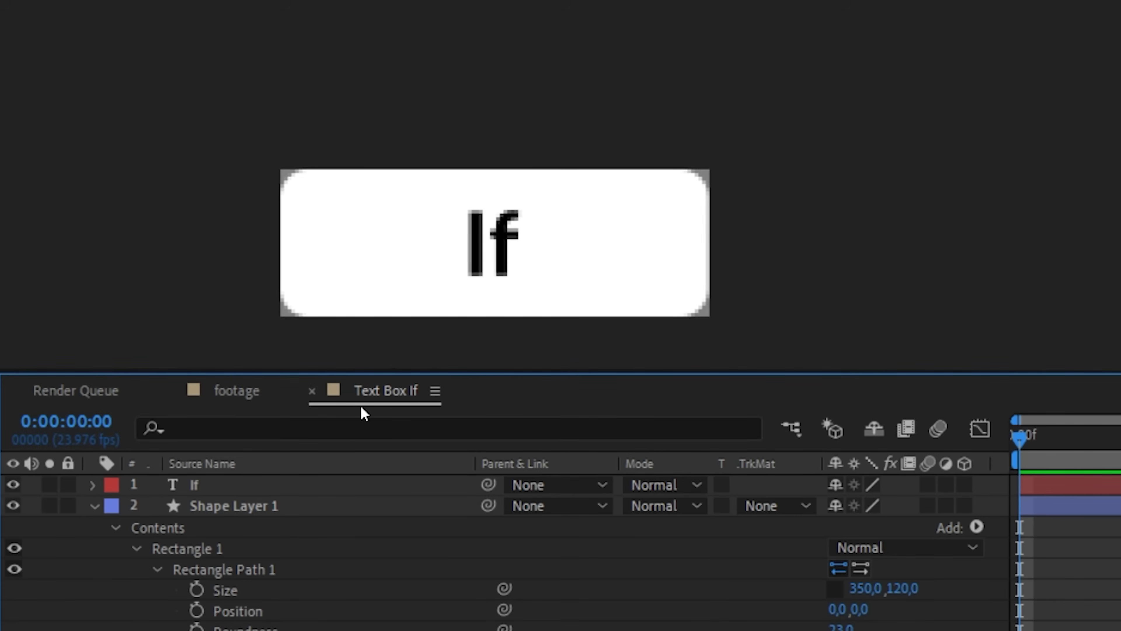
# Step: Narrow the white rounded rectangle in Text Box If so that it fits tightly around the word If
pyautogui.click(266, 507)
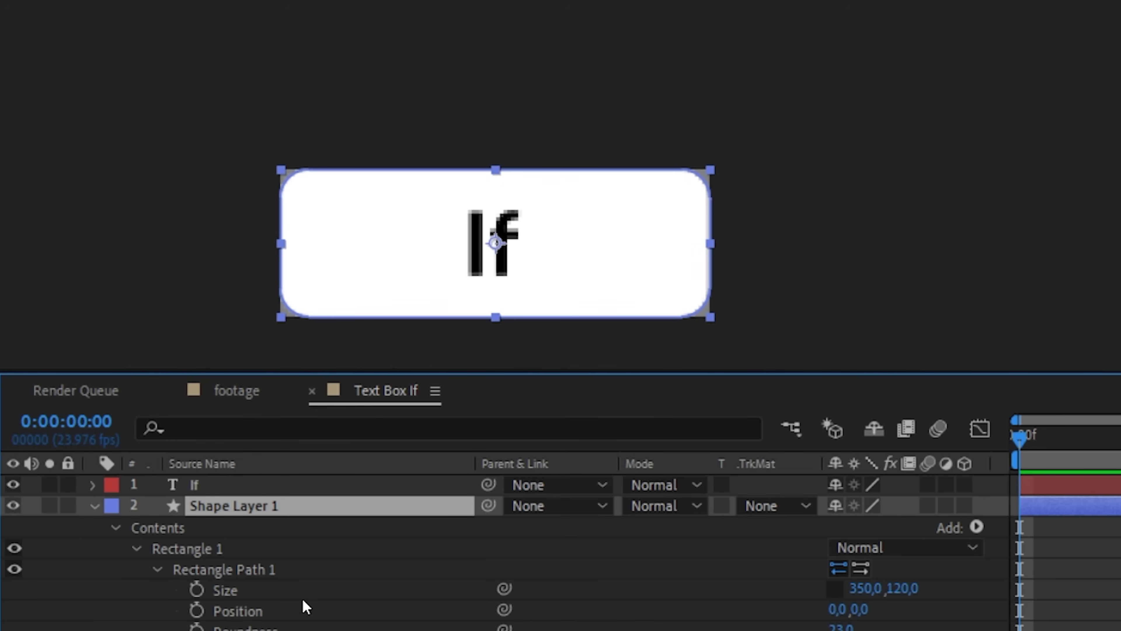
pyautogui.moveTo(866, 588); pyautogui.dragTo(578, 614)
pyautogui.press('Return')
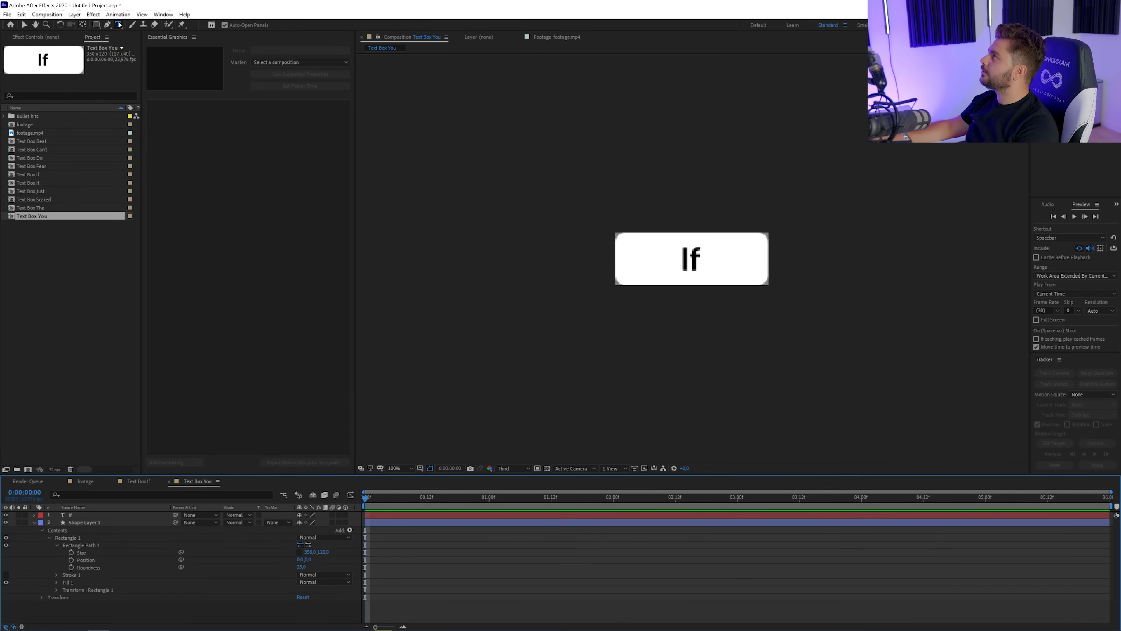
# Step: Replace the text in the Text Box You composition with You
pyautogui.click(118, 25)
pyautogui.doubleClick(693, 261)
pyautogui.write('You')
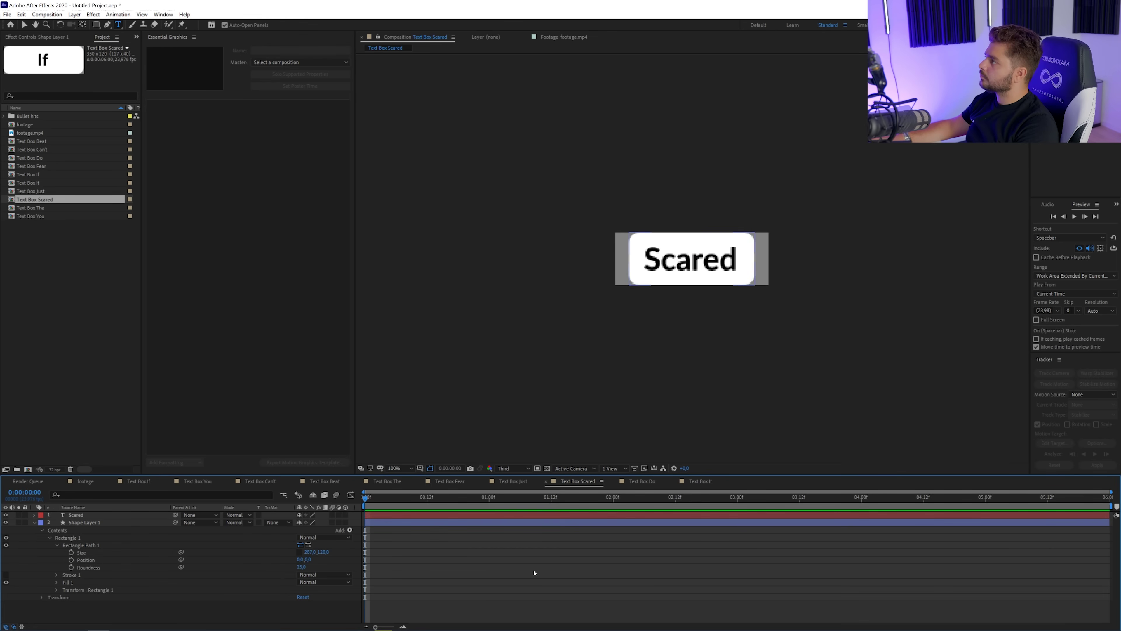
# Step: Add all ten text box compositions, from Text Box Beat to Text Box You, to the footage composition
pyautogui.click(86, 482)
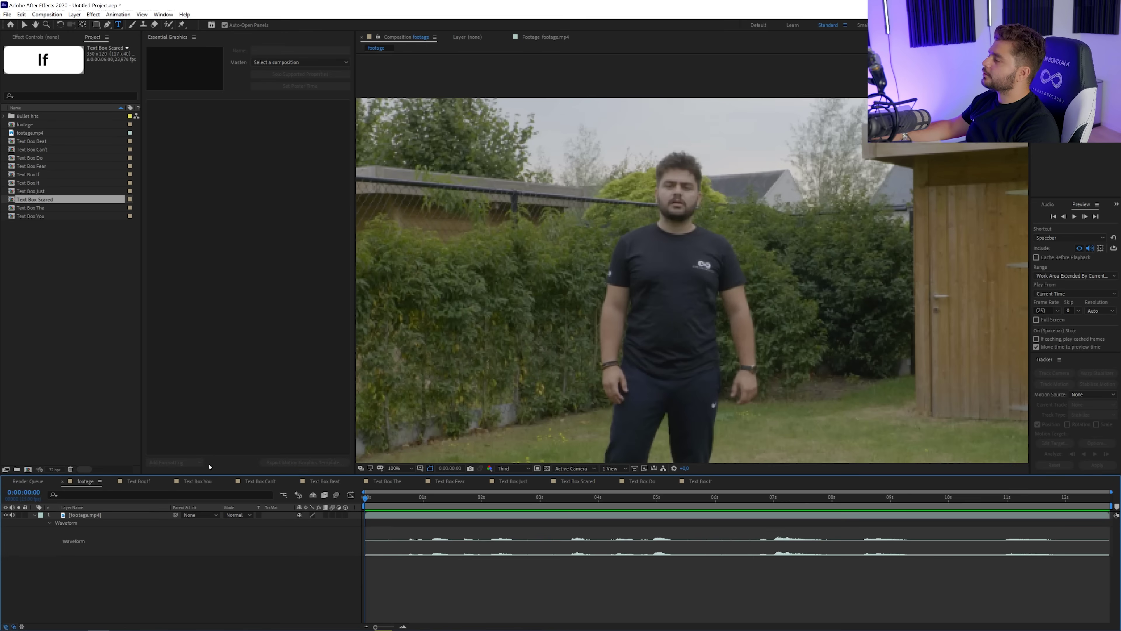
pyautogui.click(44, 142)
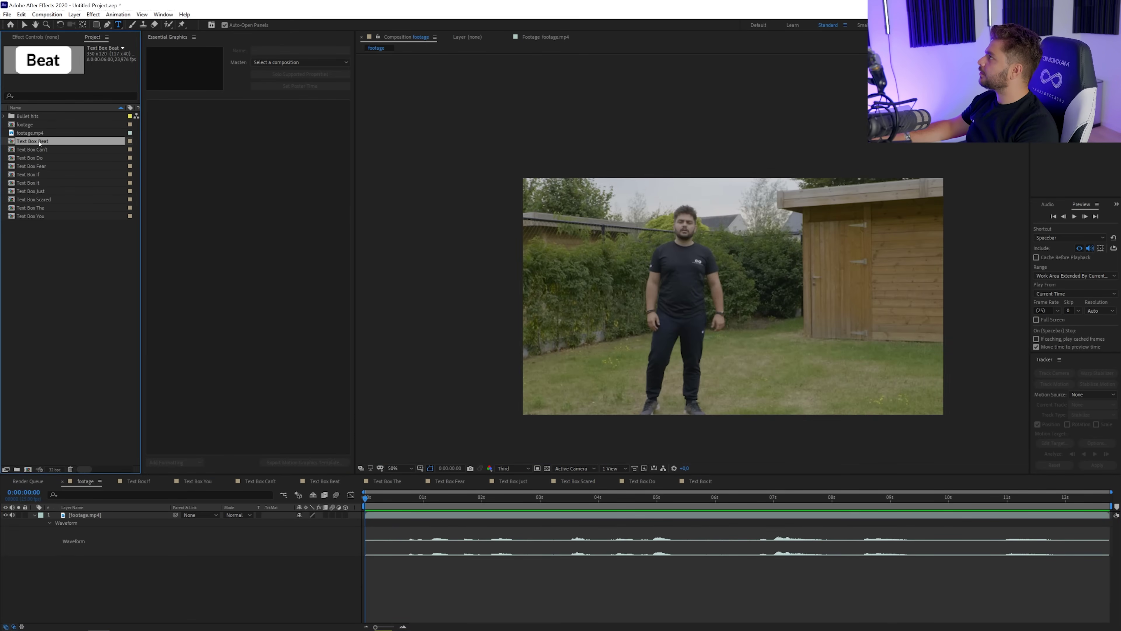
pyautogui.keyDown('shift'); pyautogui.click(36, 216); pyautogui.keyUp('shift')
pyautogui.moveTo(37, 216); pyautogui.dragTo(615, 274)
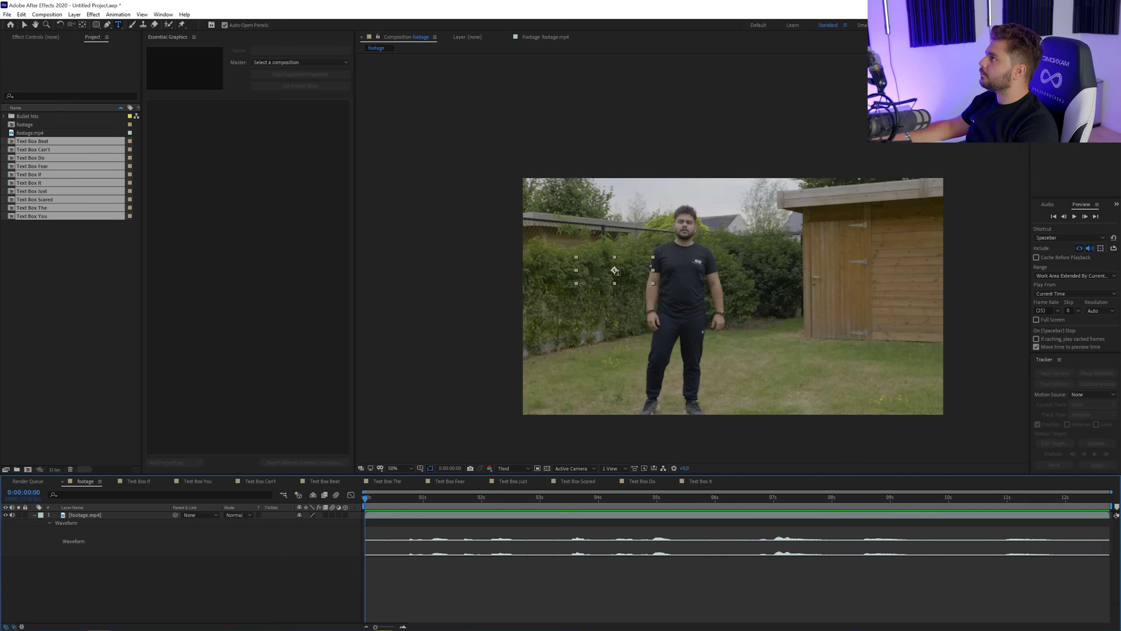
pyautogui.press('v')
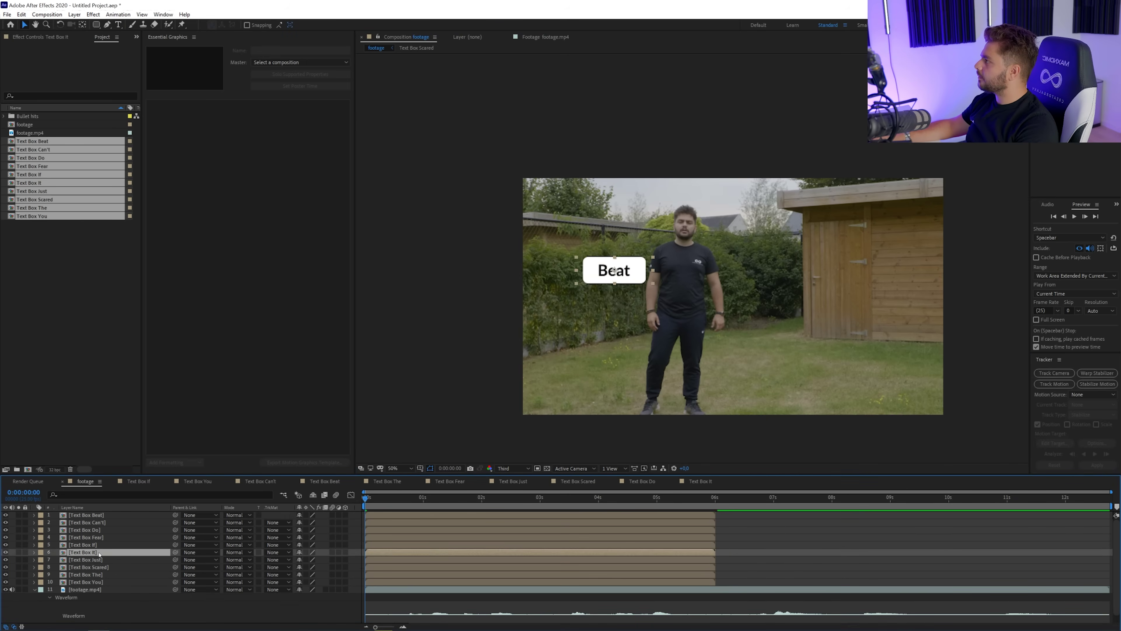
# Step: Place the If, You and Can't boxes side by side in one row at the height of the man's head
pyautogui.click(103, 545)
pyautogui.moveTo(629, 271); pyautogui.dragTo(657, 214)
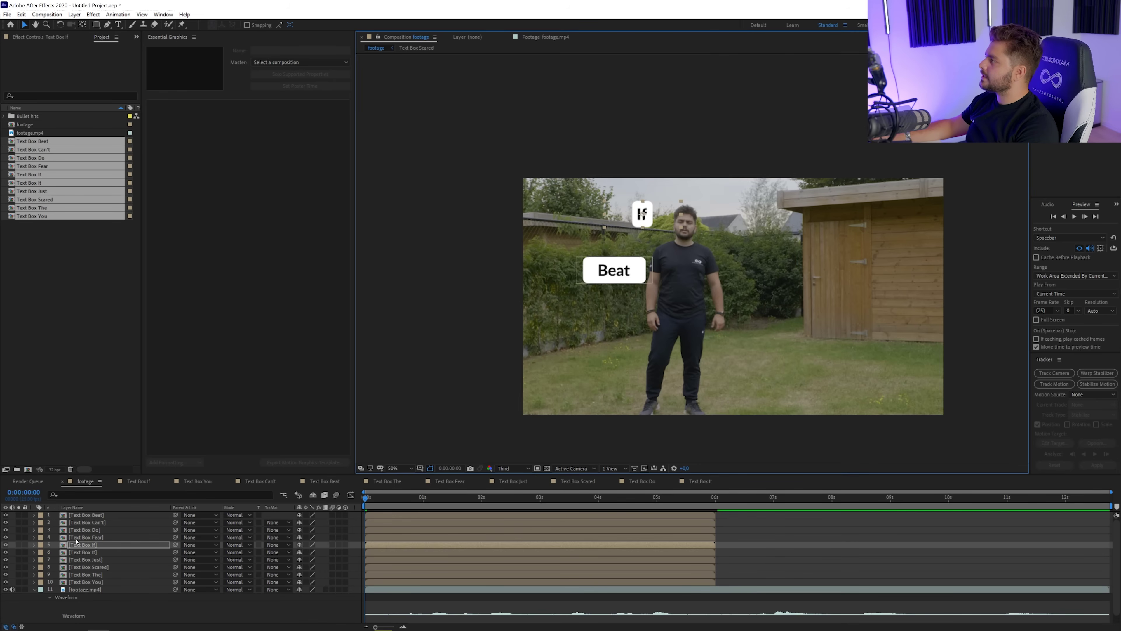
pyautogui.click(84, 582)
pyautogui.moveTo(618, 272); pyautogui.dragTo(684, 216)
pyautogui.click(90, 522)
pyautogui.click(668, 288)
pyautogui.click(91, 522)
pyautogui.moveTo(618, 271); pyautogui.dragTo(738, 218)
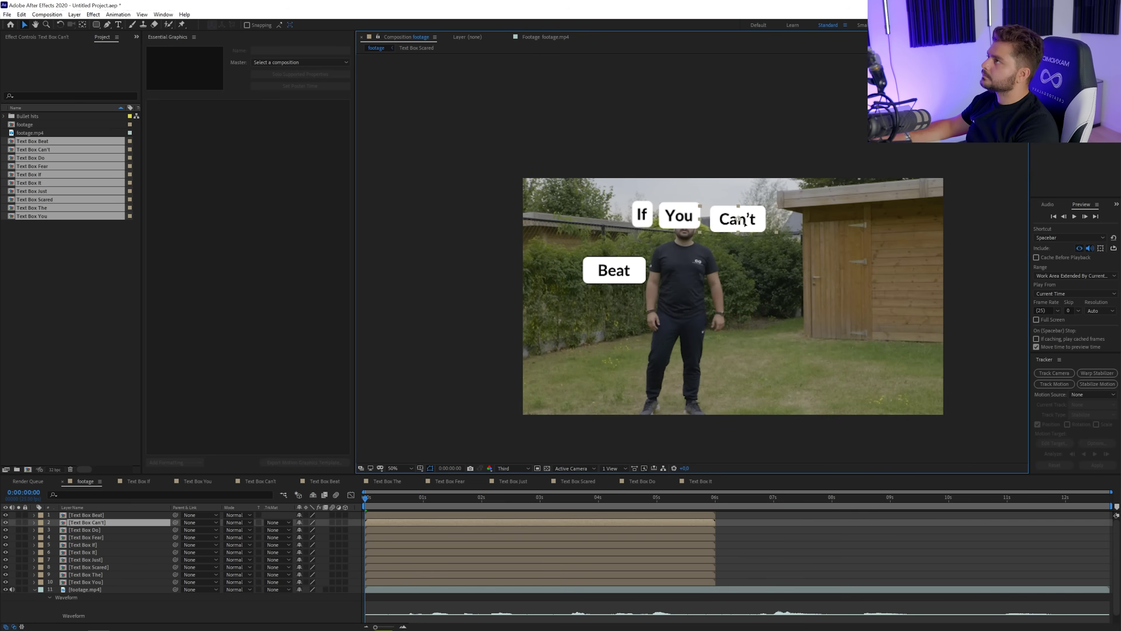
# Step: Reorder the text box layers by spoken word, with If just above the footage layer and Scared on top
pyautogui.moveTo(97, 526); pyautogui.dragTo(98, 586)
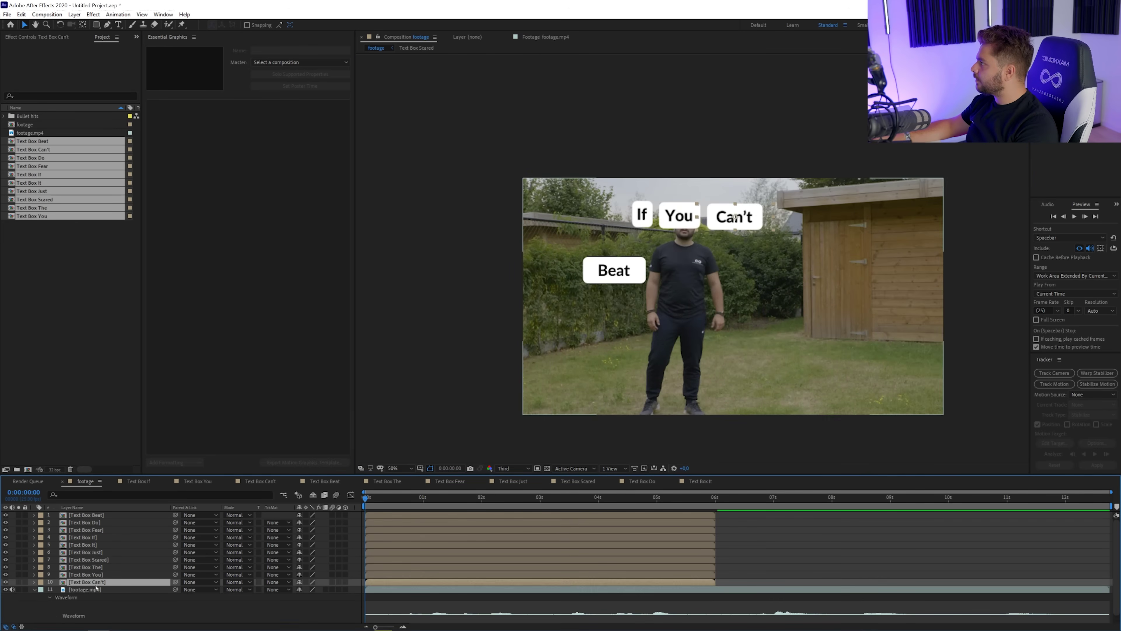
pyautogui.moveTo(95, 538); pyautogui.dragTo(98, 585)
pyautogui.moveTo(99, 568); pyautogui.dragTo(101, 578)
pyautogui.moveTo(100, 515)
pyautogui.mouseDown()
pyautogui.moveTo(104, 564)
pyautogui.moveTo(102, 519)
pyautogui.mouseUp()
pyautogui.moveTo(101, 530)
pyautogui.mouseDown()
pyautogui.moveTo(107, 550)
pyautogui.moveTo(100, 534)
pyautogui.mouseUp()
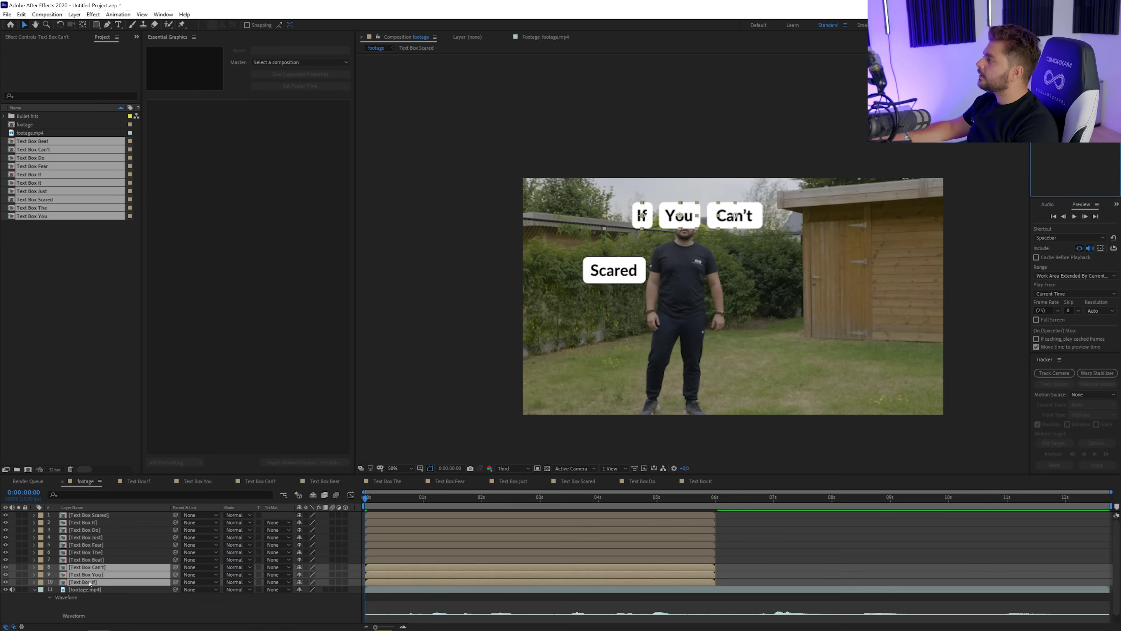
# Step: Scale the If, You and Can't layers to 77% and nudge the boxes together to close the gaps between them
pyautogui.press('s')
pyautogui.moveTo(310, 573); pyautogui.dragTo(287, 574)
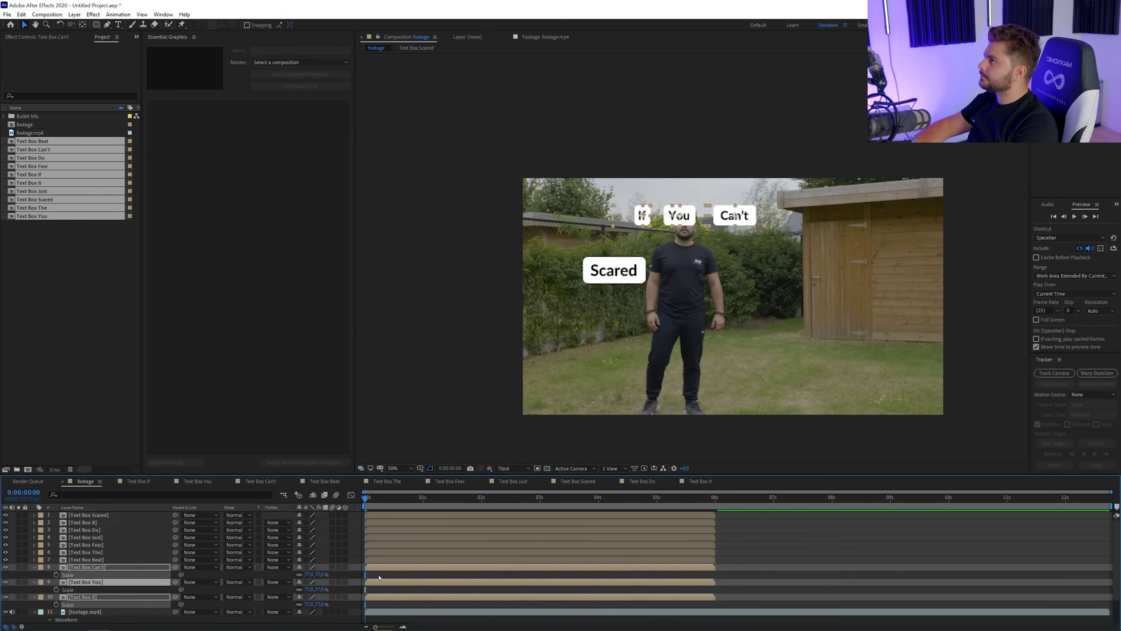
pyautogui.click(391, 581)
pyautogui.press('Left')
pyautogui.press('Left')
pyautogui.press('Left')
pyautogui.press('Left')
pyautogui.press('Left')
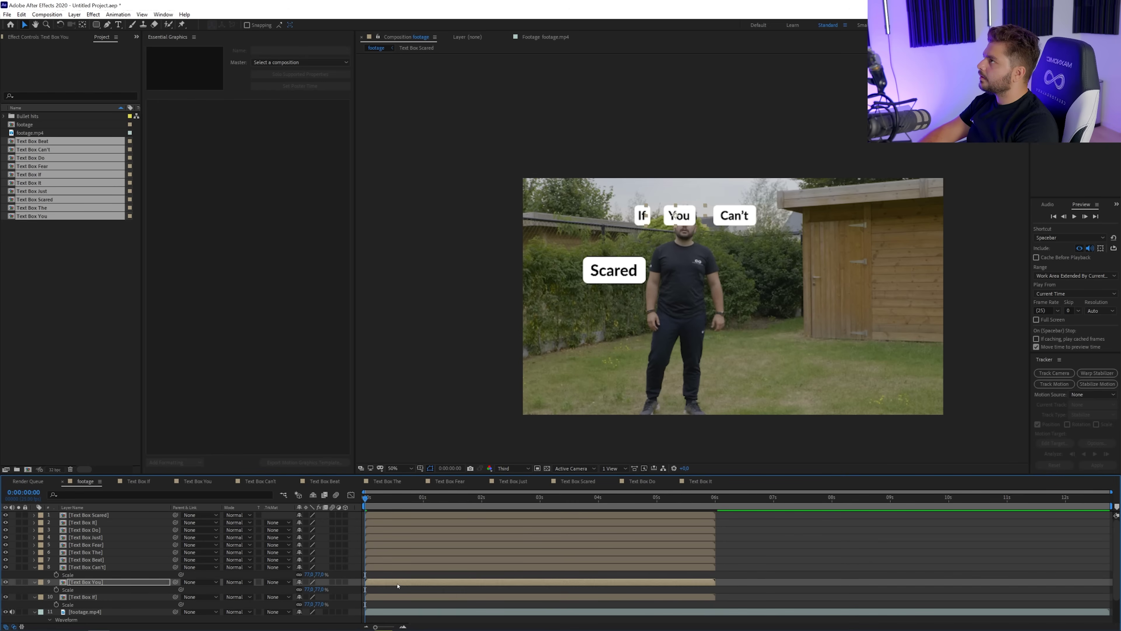
pyautogui.press('Right')
pyautogui.press('Right')
pyautogui.press('Right')
pyautogui.press('Right')
pyautogui.press('Right')
pyautogui.click(398, 597)
pyautogui.press('Right')
pyautogui.press('Right')
pyautogui.press('Right')
pyautogui.press('Right')
pyautogui.press('Right')
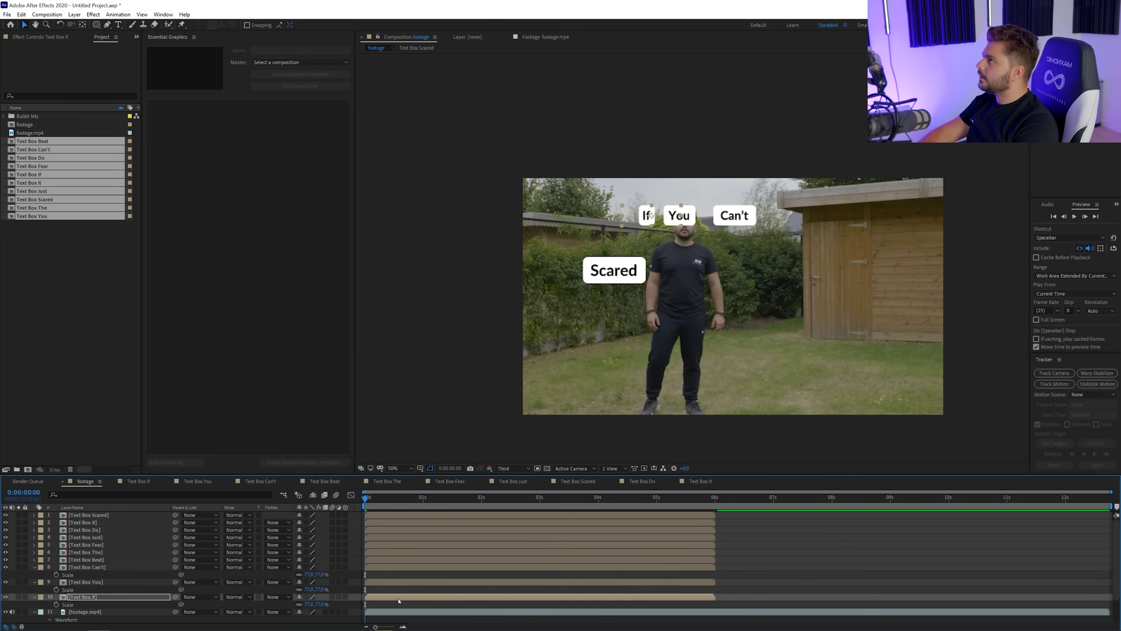
pyautogui.click(391, 567)
pyautogui.hotkey('shift', 'Left')
pyautogui.hotkey('shift', 'Left')
pyautogui.hotkey('shift', 'Left')
pyautogui.hotkey('shift', 'Left')
pyautogui.hotkey('shift', 'Left')
pyautogui.hotkey('shift', 'Left')
# Step: Arrange the remaining boxes beneath the first row as Beat, The Fear, Just Do It and Scared
pyautogui.click(393, 559)
pyautogui.click(392, 552)
pyautogui.moveTo(614, 270); pyautogui.dragTo(638, 305)
pyautogui.click(393, 544)
pyautogui.moveTo(614, 270); pyautogui.dragTo(693, 307)
pyautogui.moveTo(614, 270); pyautogui.dragTo(657, 340)
pyautogui.hotkey('ctrl', 'Up')
pyautogui.moveTo(613, 270); pyautogui.dragTo(677, 374)
pyautogui.hotkey('ctrl', 'Up')
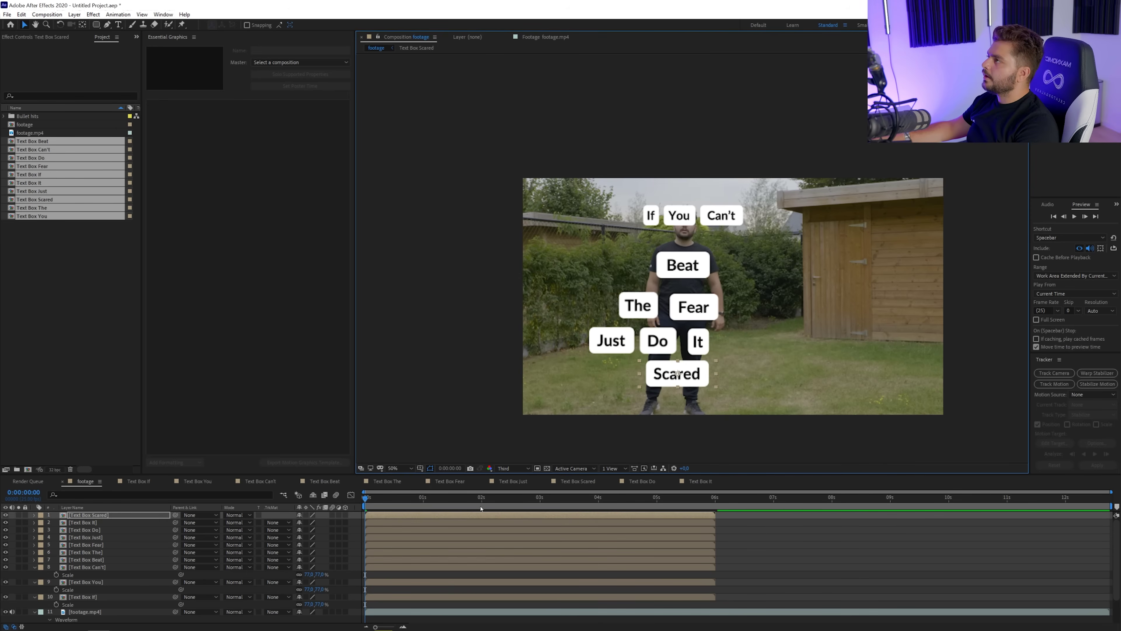
# Step: Set the duration of the Text Box Scared composition to 20 seconds
pyautogui.moveTo(472, 504); pyautogui.dragTo(671, 518)
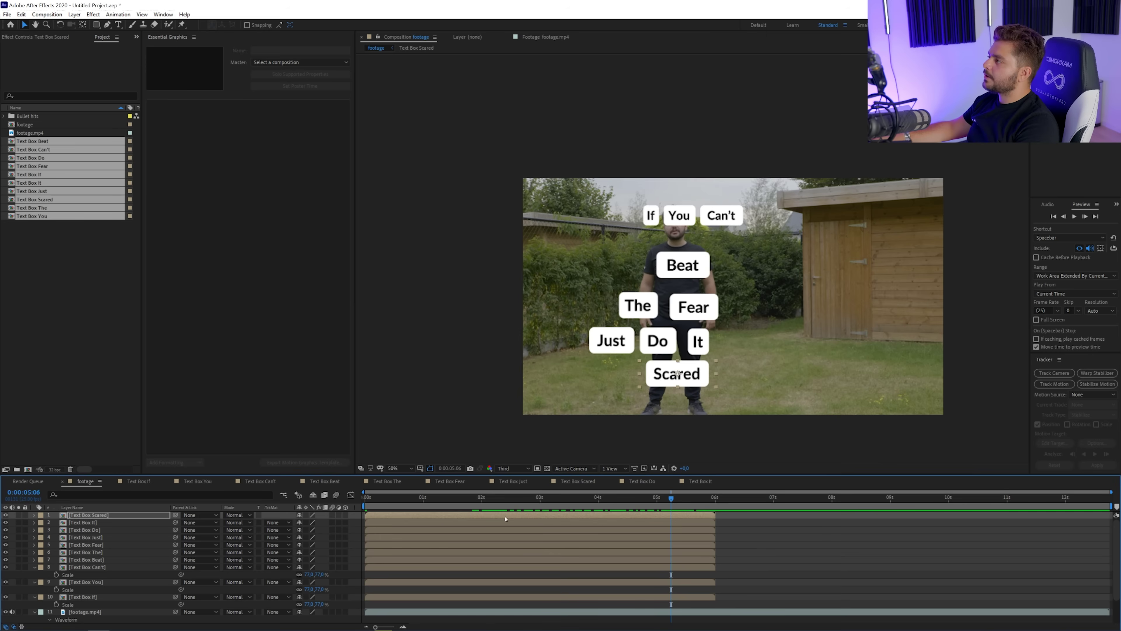
pyautogui.doubleClick(697, 518)
pyautogui.rightClick(485, 457)
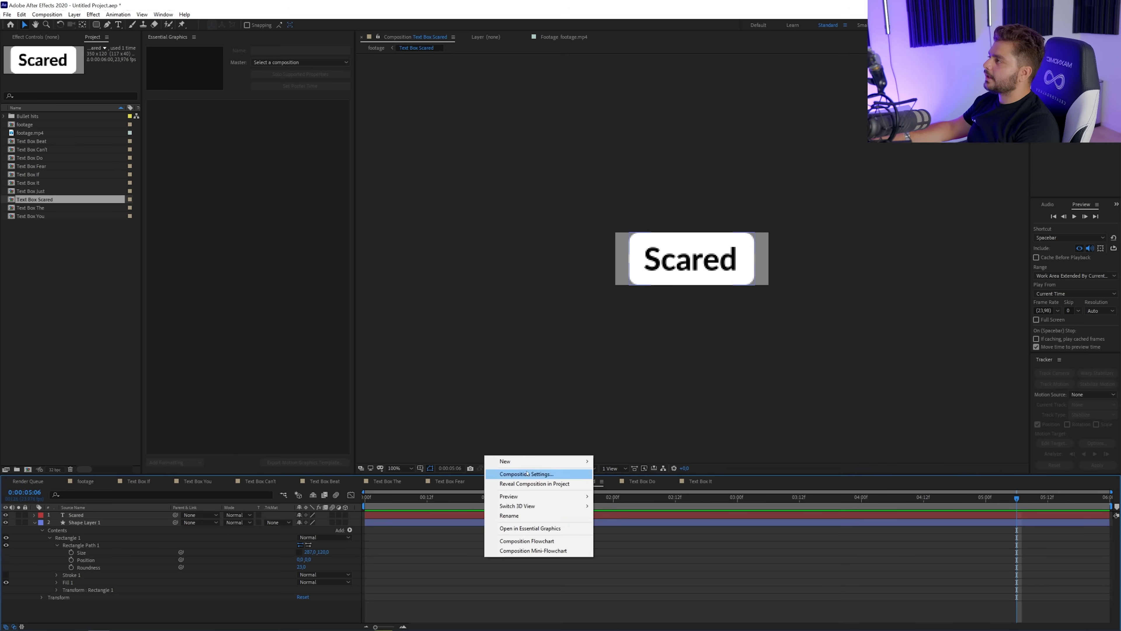
pyautogui.click(527, 474)
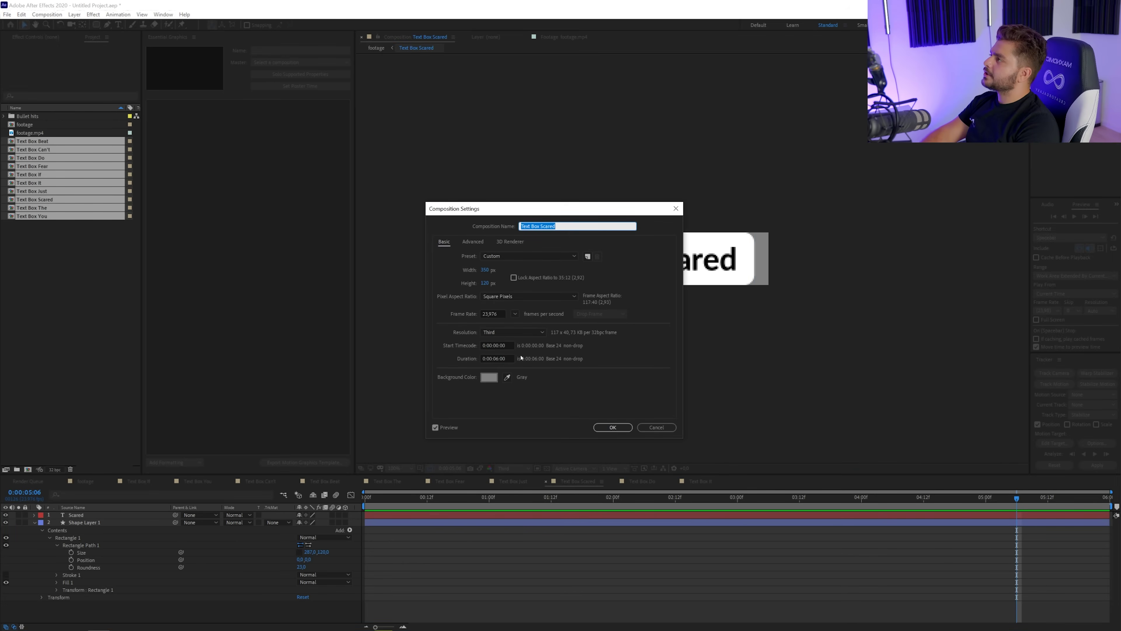
pyautogui.click(497, 358)
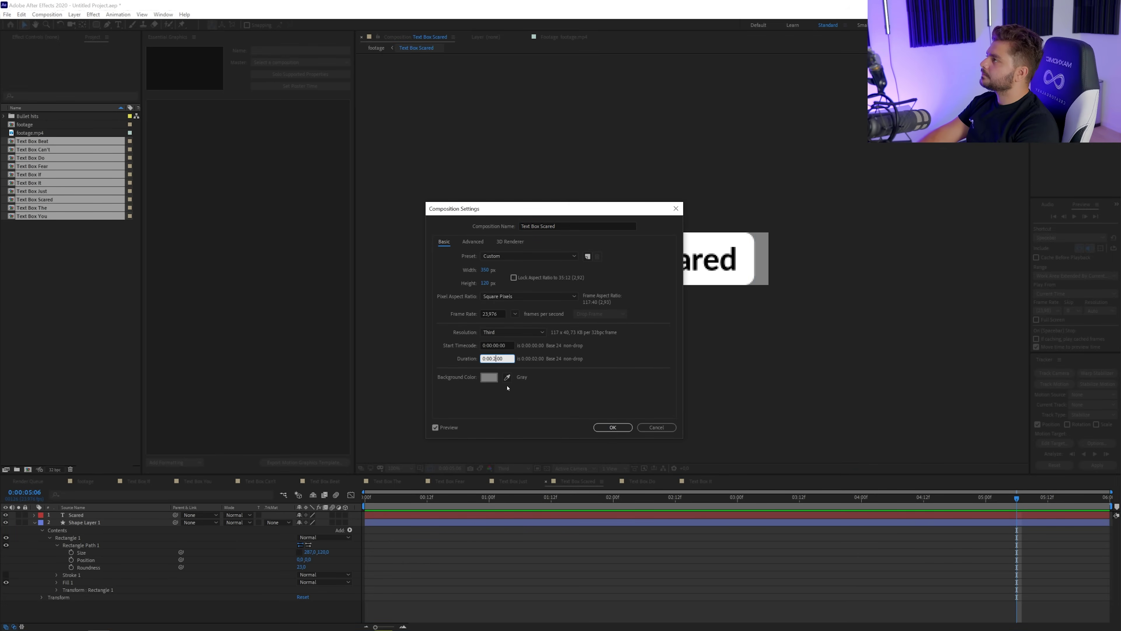
pyautogui.press('Return')
# Step: Extend the work area, the Scared text layer and Shape Layer 1 to the end of the 20-second composition
pyautogui.moveTo(589, 492); pyautogui.dragTo(1110, 493)
pyautogui.click(536, 516)
pyautogui.keyDown('shift'); pyautogui.click(541, 523); pyautogui.keyUp('shift')
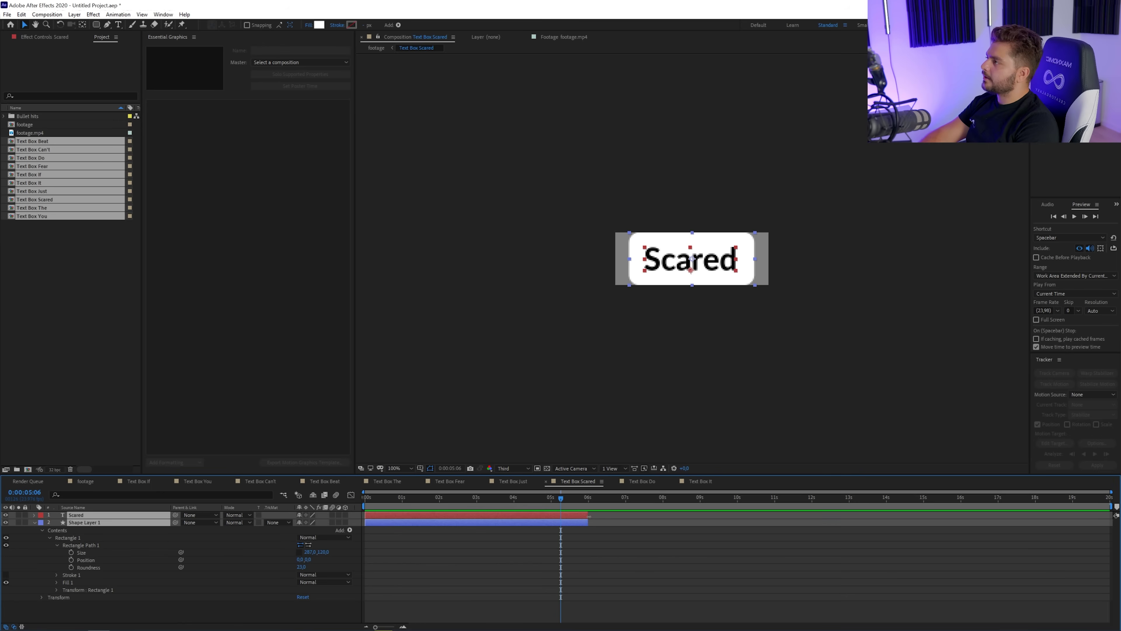
pyautogui.moveTo(588, 522); pyautogui.dragTo(1111, 522)
pyautogui.click(732, 579)
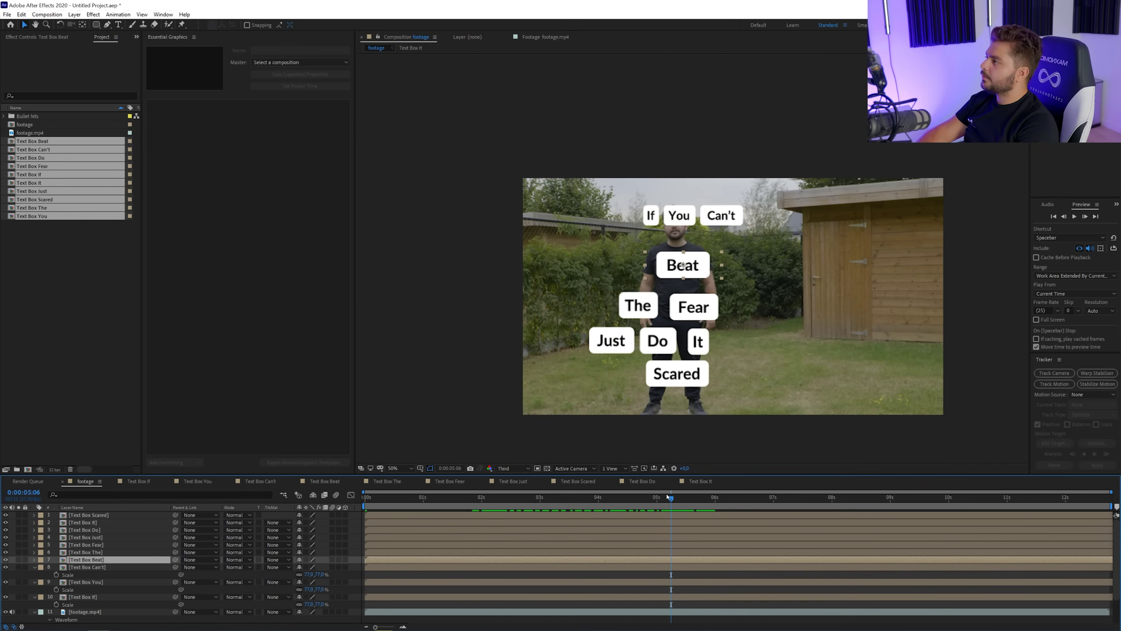
# Step: Enlarge the Beat box slightly at 0:00:07:00 and set the scale of The, Fear, Just, Do and It to 80%
pyautogui.moveTo(667, 496); pyautogui.dragTo(772, 505)
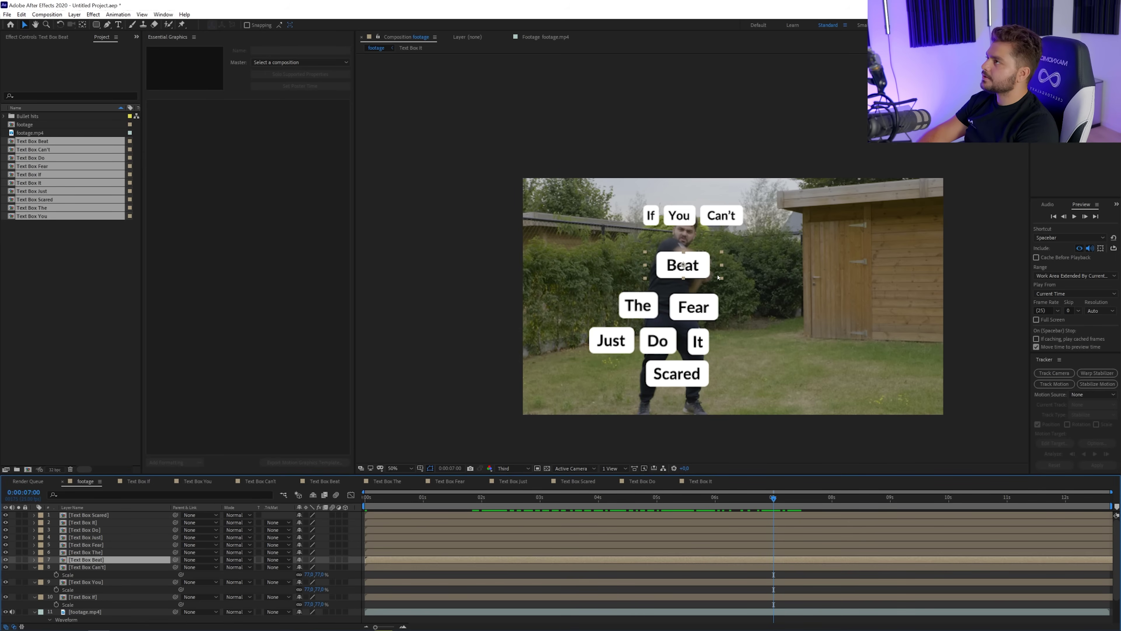
pyautogui.moveTo(721, 278)
pyautogui.mouseDown()
pyautogui.moveTo(730, 286)
pyautogui.moveTo(720, 274)
pyautogui.mouseUp()
pyautogui.click(585, 553)
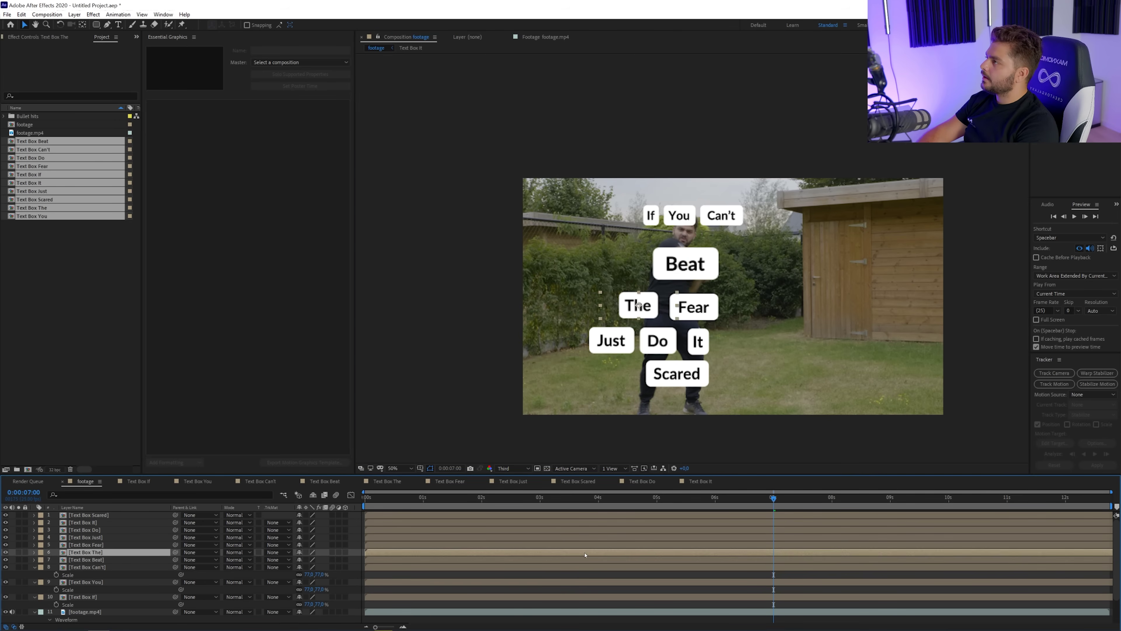
pyautogui.keyDown('shift'); pyautogui.click(591, 546); pyautogui.keyUp('shift')
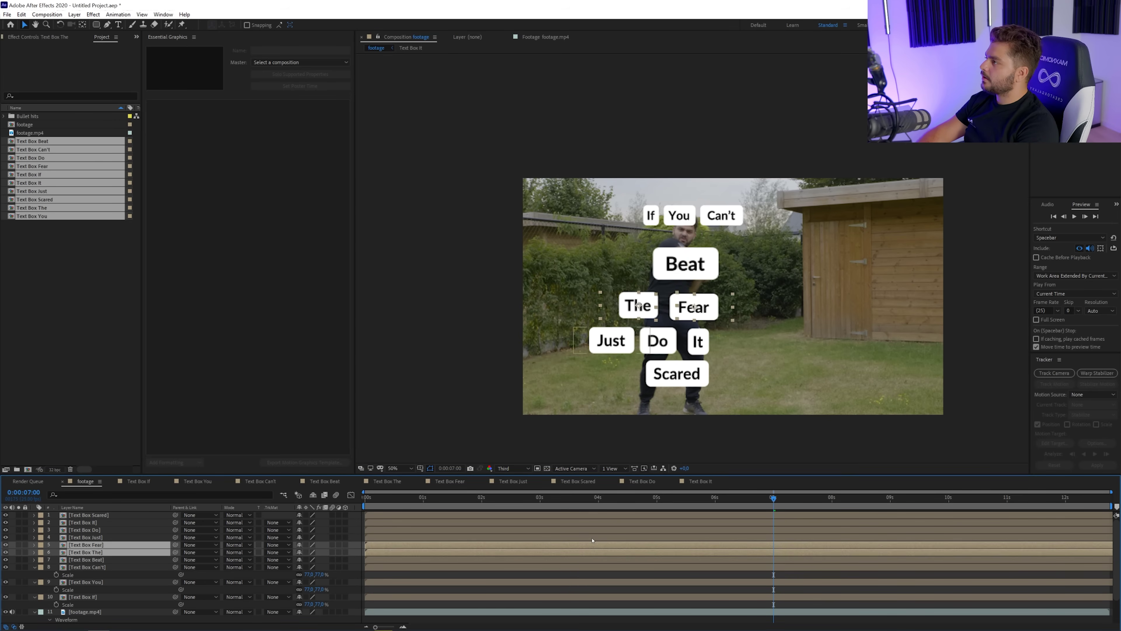
pyautogui.keyDown('shift'); pyautogui.click(595, 522); pyautogui.keyUp('shift')
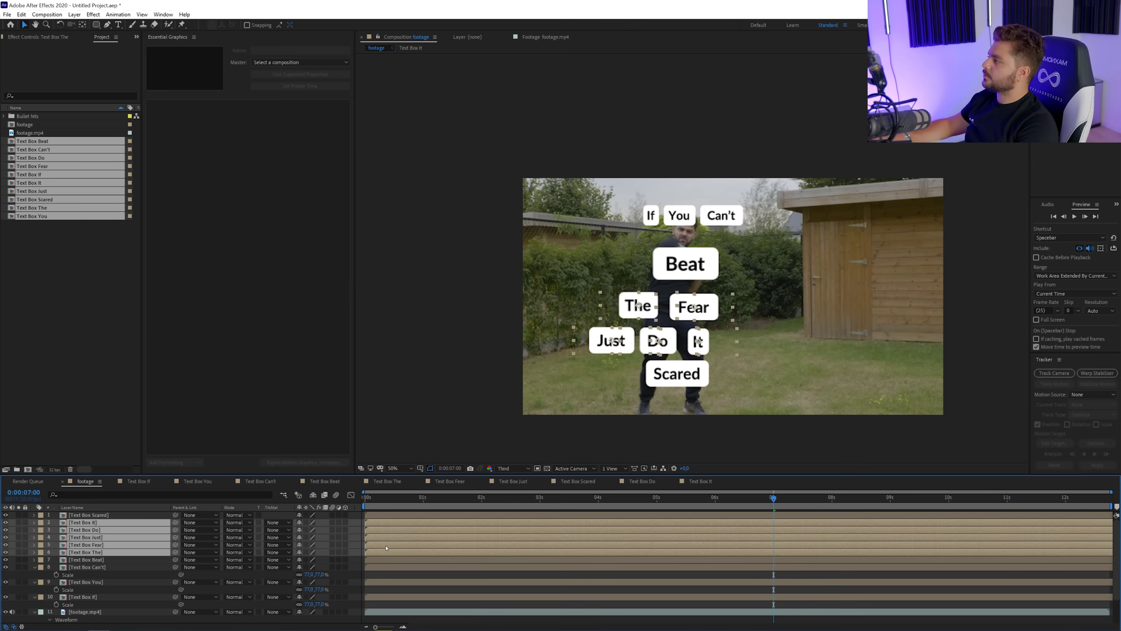
pyautogui.press('s')
pyautogui.click(314, 529)
pyautogui.write('80')
pyautogui.press('Return')
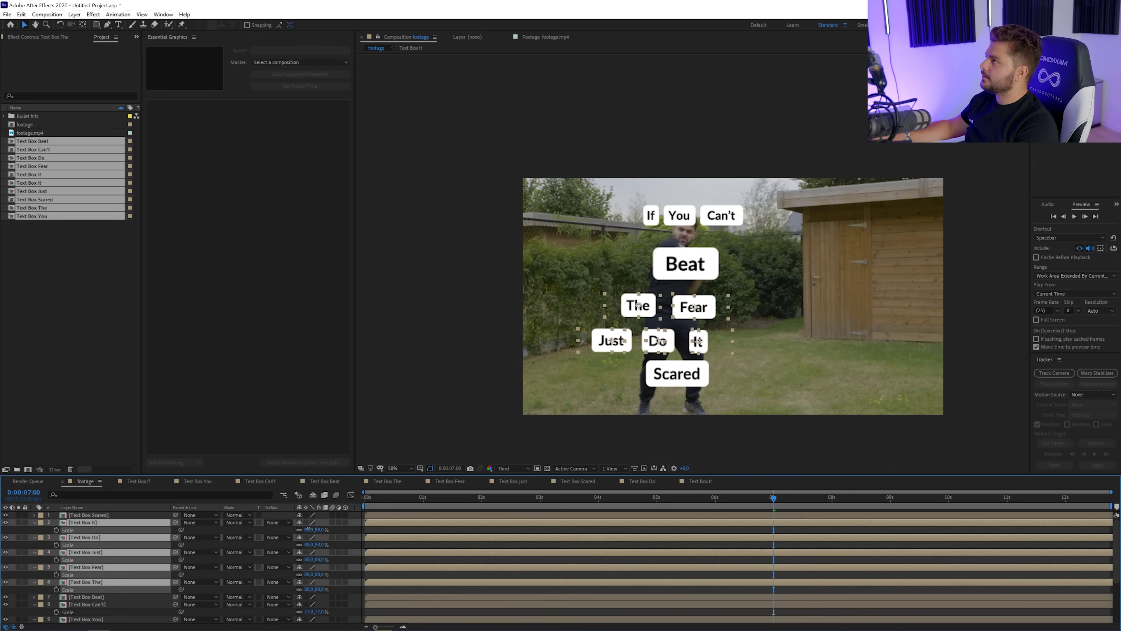
pyautogui.click(477, 531)
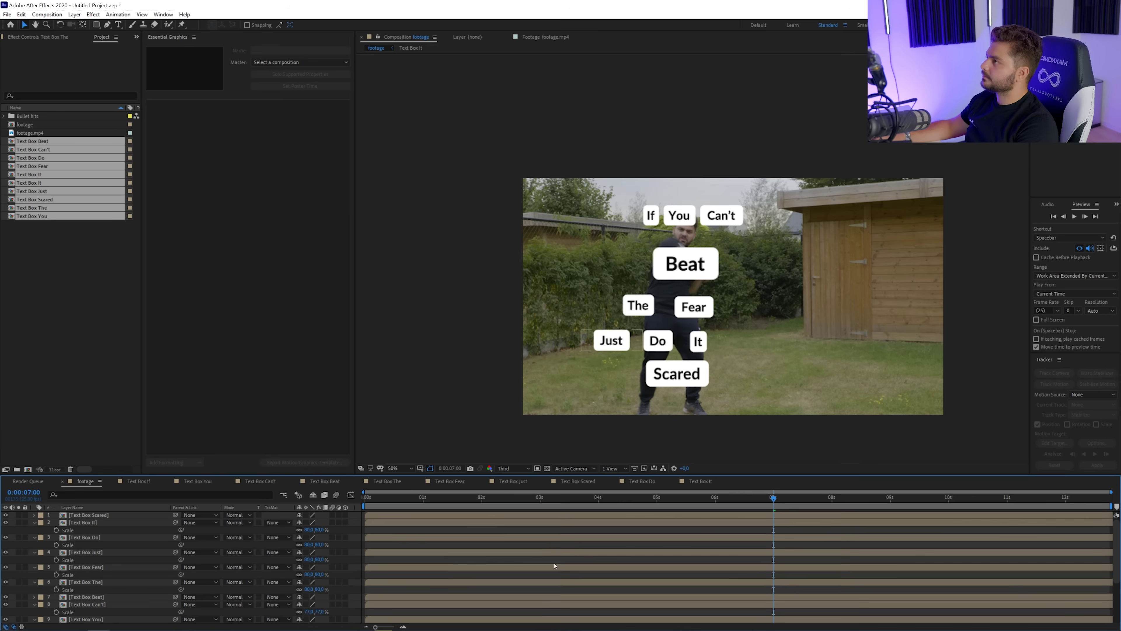
# Step: Move The, Fear, Just, Do and It closer beneath Beat, then enlarge Scared and place it directly under them
pyautogui.click(563, 587)
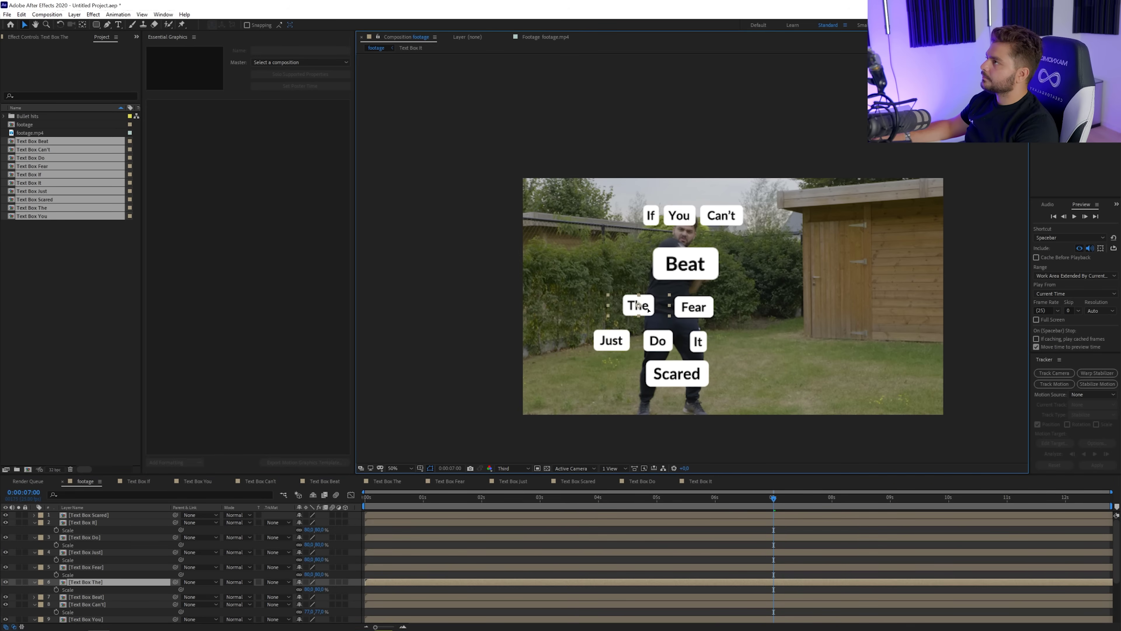
pyautogui.moveTo(648, 309); pyautogui.dragTo(706, 303)
pyautogui.moveTo(774, 499); pyautogui.dragTo(856, 503)
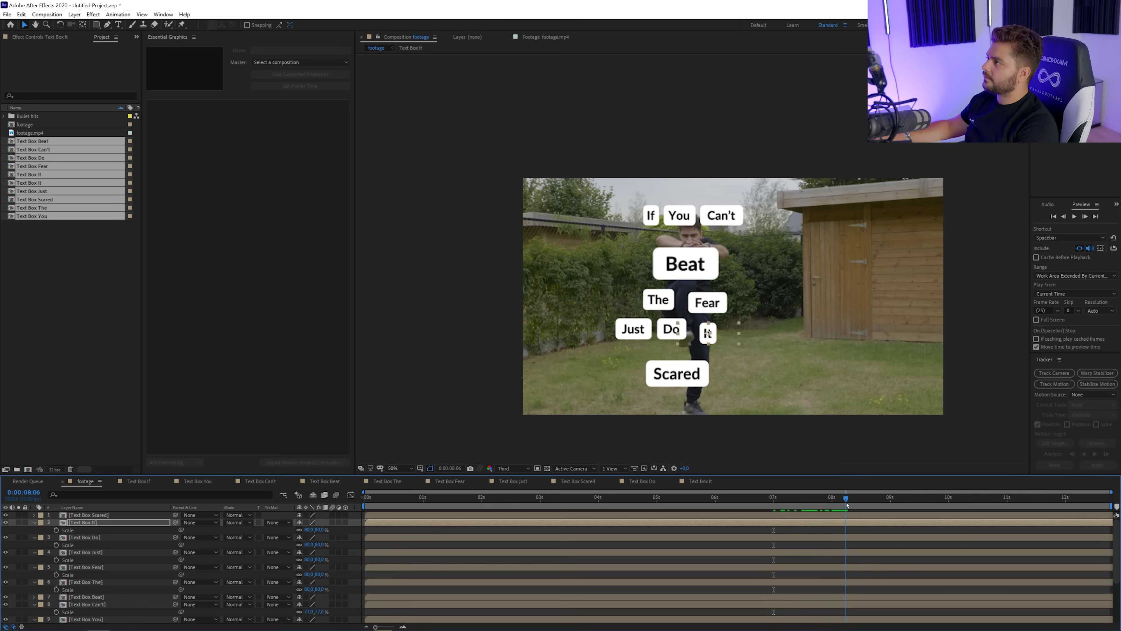
pyautogui.click(811, 516)
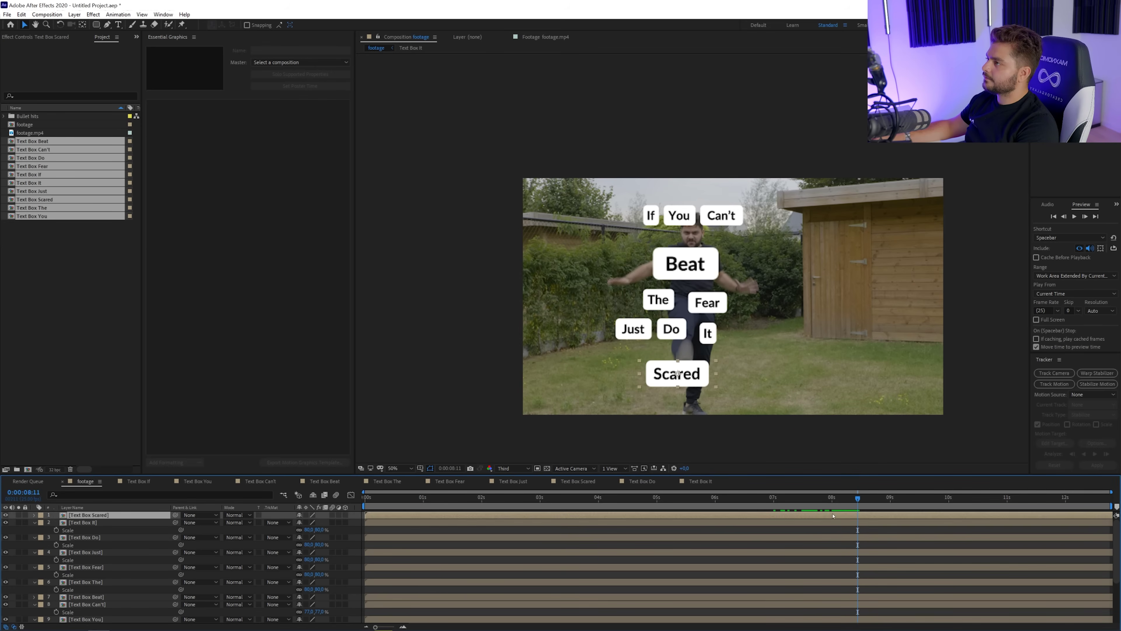
pyautogui.moveTo(694, 376); pyautogui.dragTo(728, 377)
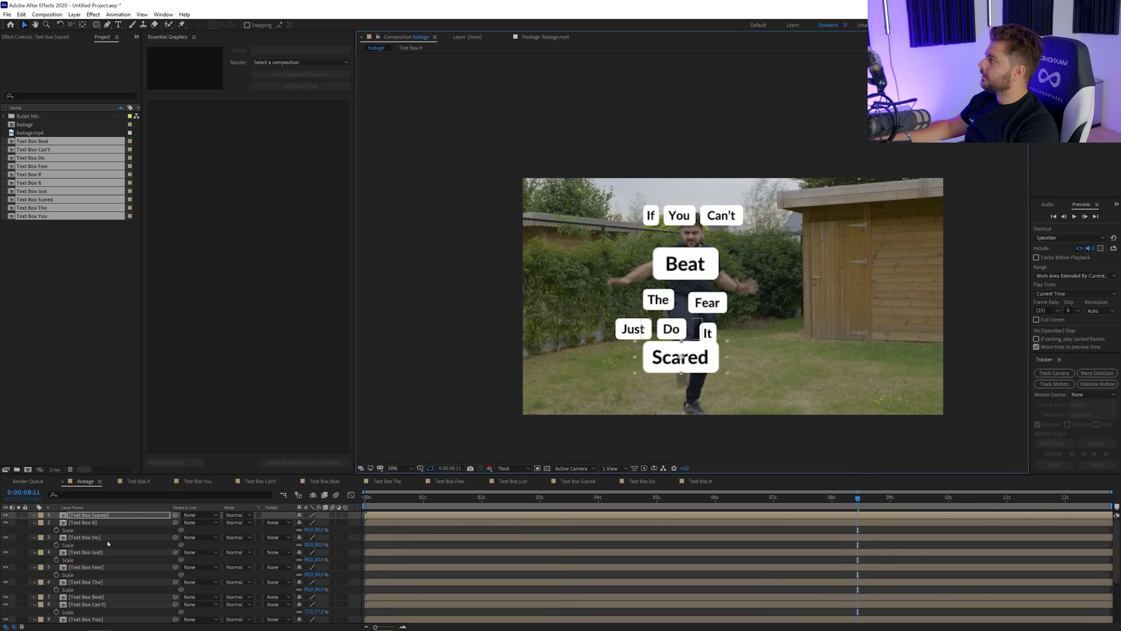
# Step: Scale The, Fear, Just, Do and It to 73% and space their boxes evenly between Beat and Scared
pyautogui.click(81, 522)
pyautogui.keyDown('shift'); pyautogui.click(90, 583); pyautogui.keyUp('shift')
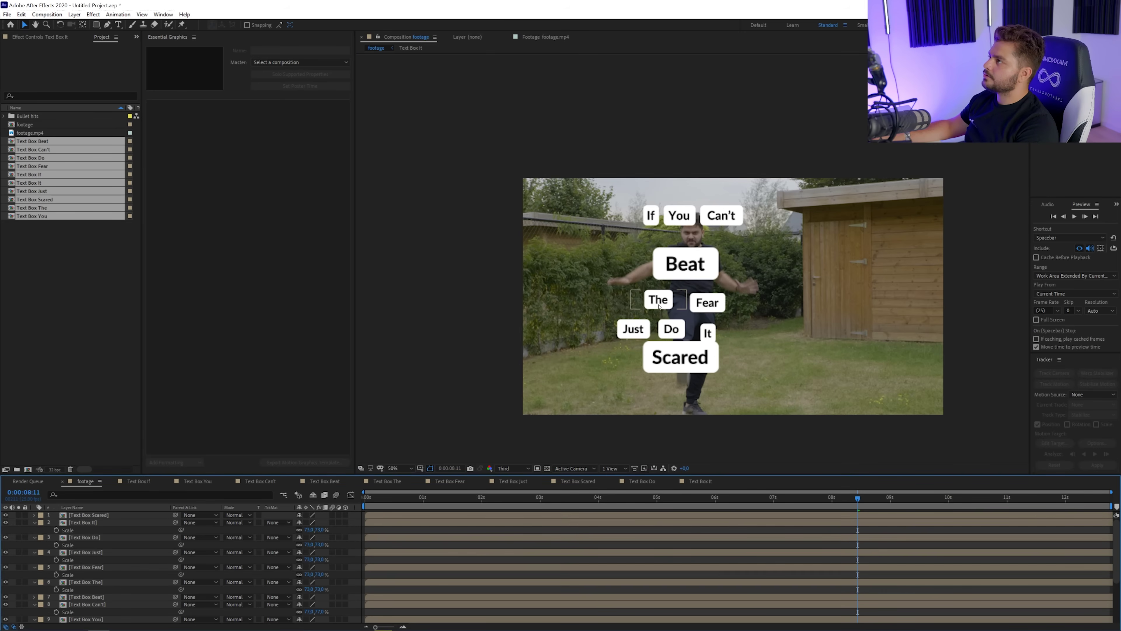
pyautogui.moveTo(658, 301); pyautogui.dragTo(650, 296)
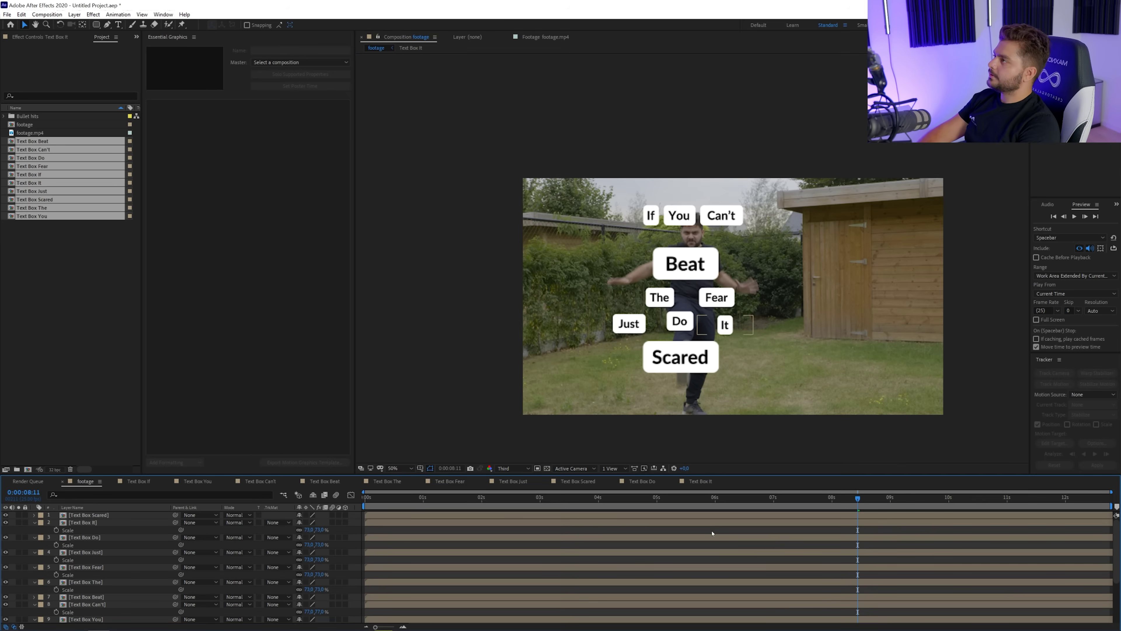
# Step: From the composition start, shift the If, You, Can't, Beat and The layers so each begins at its spoken word in the waveform
pyautogui.moveTo(554, 498); pyautogui.dragTo(327, 531)
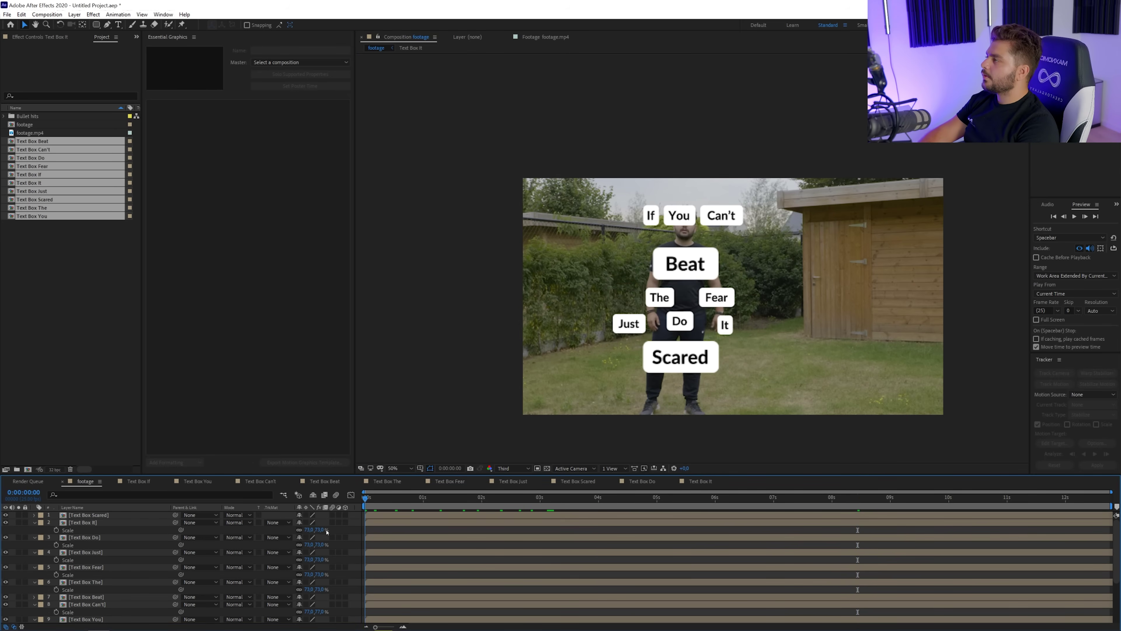
pyautogui.scroll(-3, 414, 589)
pyautogui.click(397, 568)
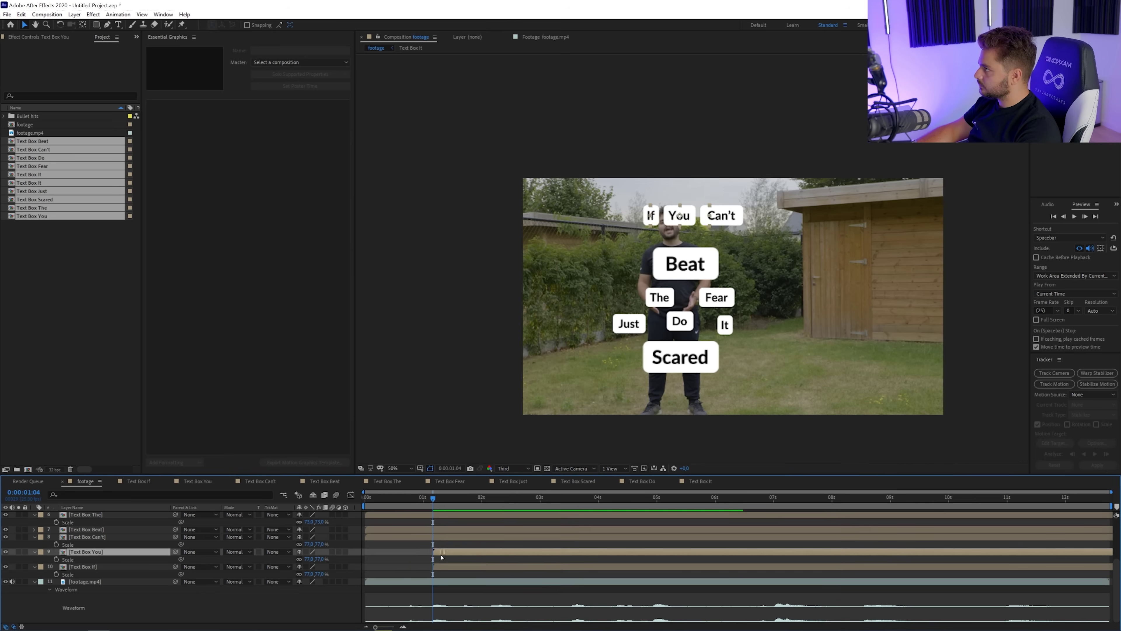
pyautogui.moveTo(375, 538); pyautogui.dragTo(473, 541)
pyautogui.moveTo(375, 529); pyautogui.dragTo(500, 533)
pyautogui.moveTo(420, 515); pyautogui.dragTo(555, 518)
pyautogui.moveTo(441, 552); pyautogui.dragTo(425, 555)
pyautogui.moveTo(471, 537)
pyautogui.mouseDown()
pyautogui.moveTo(443, 540)
pyautogui.moveTo(472, 533)
pyautogui.mouseUp()
# Step: Start the Fear layer at its spoken word and fine-tune the start times of Can't, The and Fear against the audio
pyautogui.scroll(2, 498, 547)
pyautogui.moveTo(376, 545); pyautogui.dragTo(511, 549)
pyautogui.press('space')
pyautogui.moveTo(445, 582); pyautogui.dragTo(442, 582)
pyautogui.moveTo(498, 560); pyautogui.dragTo(487, 560)
pyautogui.moveTo(506, 545); pyautogui.dragTo(495, 545)
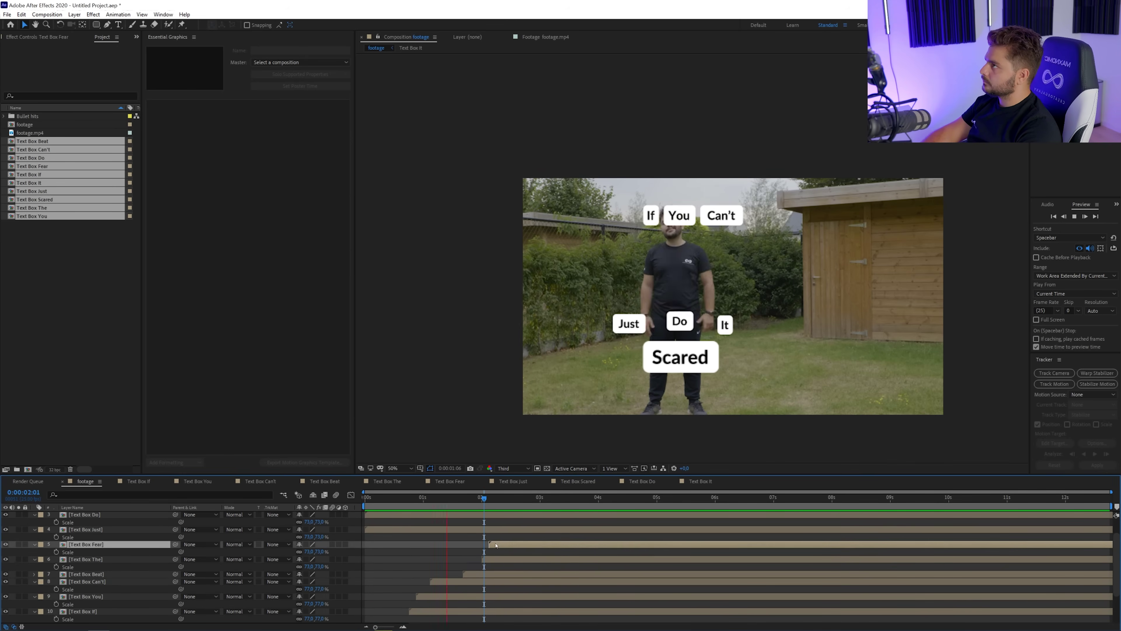
# Step: Shift the Just, Do, It and Scared layers so each one starts when its word is spoken
pyautogui.scroll(2, 494, 548)
pyautogui.moveTo(391, 552); pyautogui.dragTo(597, 555)
pyautogui.scroll(-5, 597, 555)
pyautogui.scroll(5, 597, 555)
pyautogui.moveTo(392, 537); pyautogui.dragTo(641, 538)
pyautogui.moveTo(392, 522); pyautogui.dragTo(650, 523)
pyautogui.press('space')
pyautogui.moveTo(392, 514); pyautogui.dragTo(722, 507)
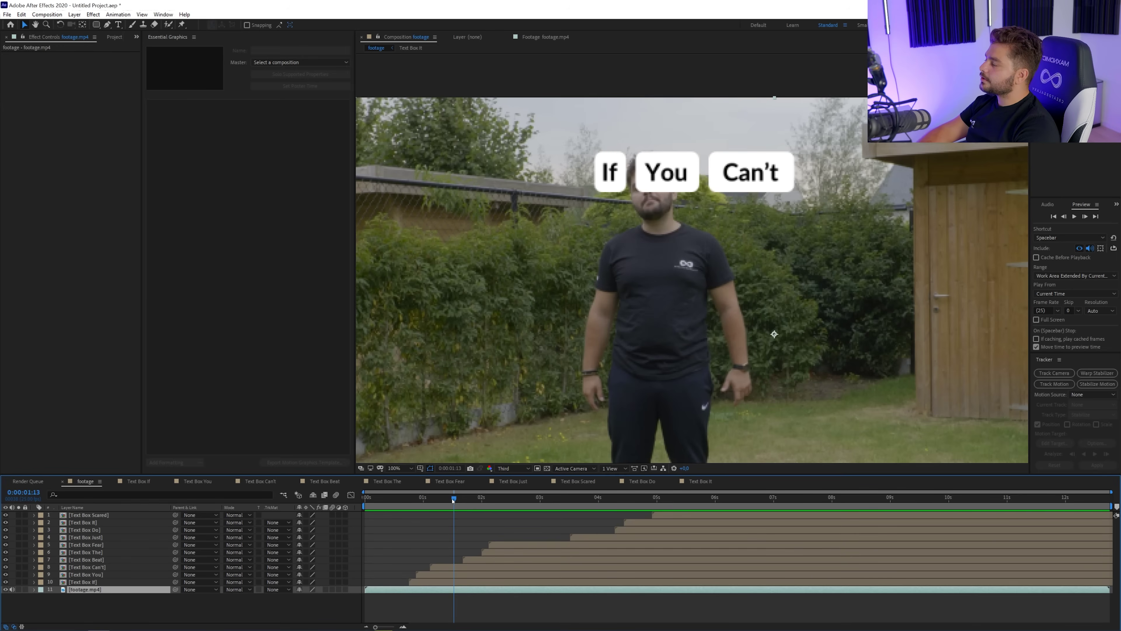
# Step: Go to 0:00:07:00, give the Beat layer a yellow label and hide it
pyautogui.moveTo(452, 500); pyautogui.dragTo(631, 517)
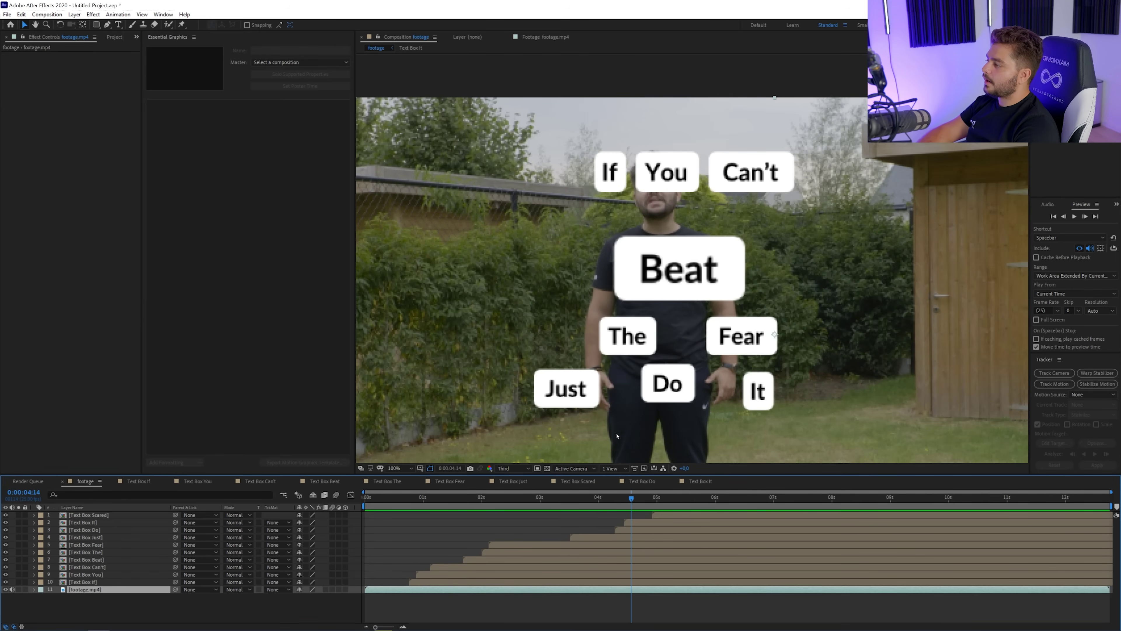
pyautogui.moveTo(633, 502); pyautogui.dragTo(773, 503)
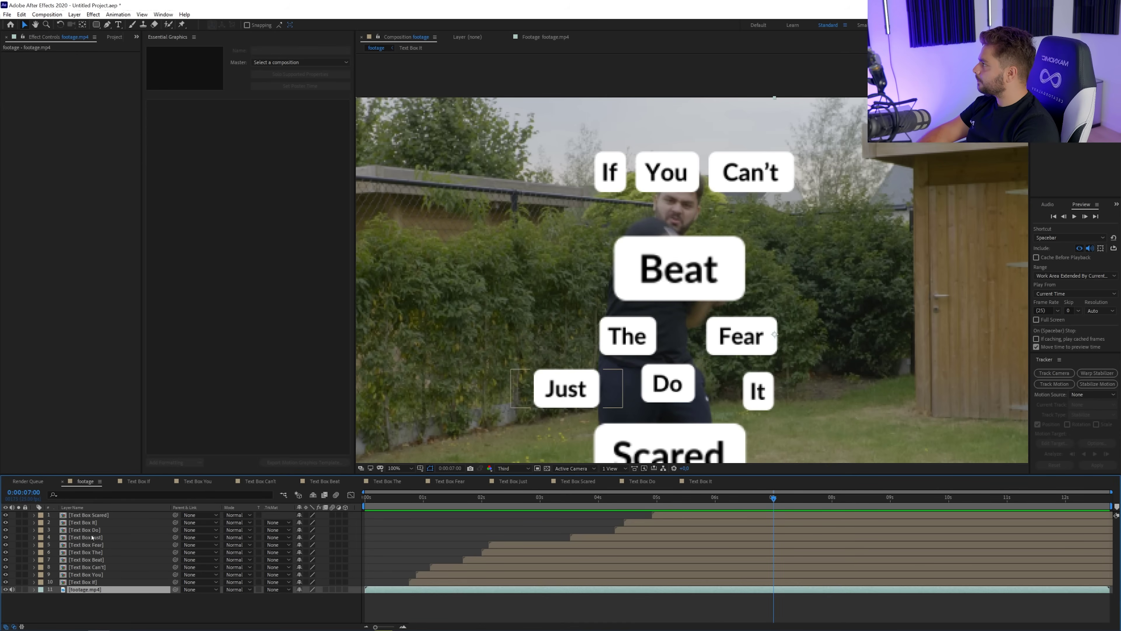
pyautogui.click(101, 560)
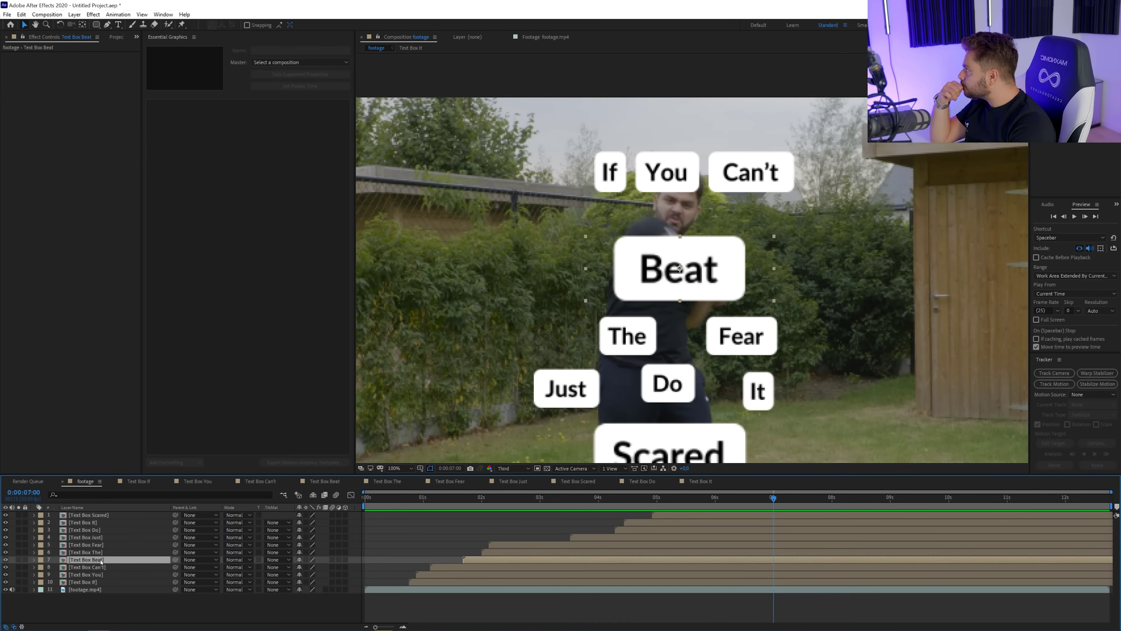
pyautogui.click(41, 559)
pyautogui.click(67, 422)
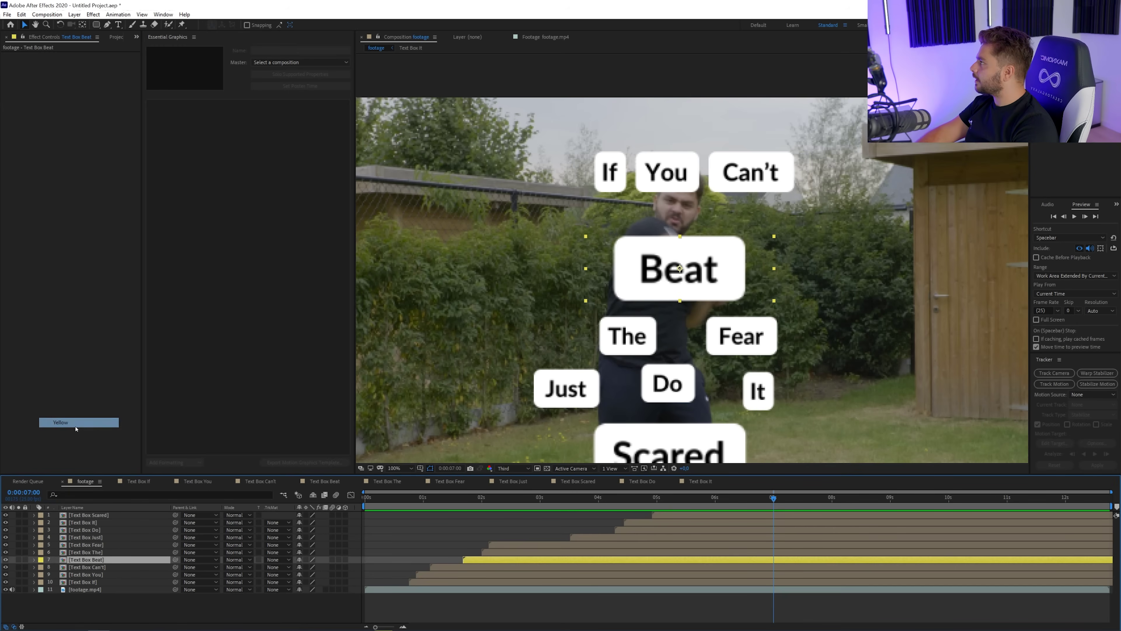
pyautogui.click(5, 559)
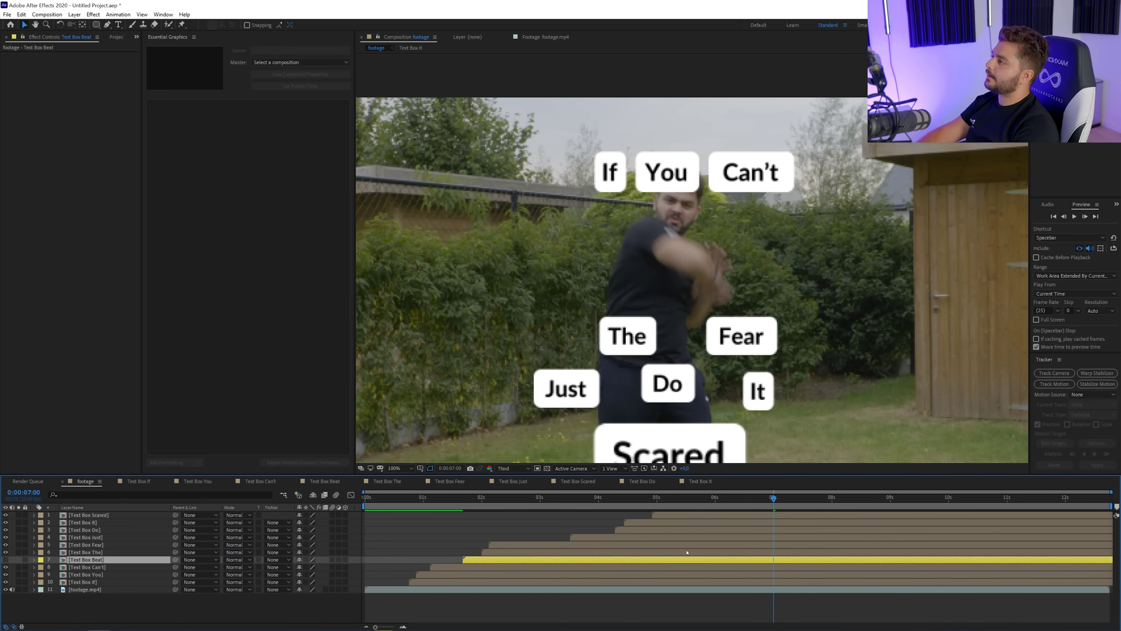
# Step: Move to 0:00:07:01, select all text box layers except Beat, and make them 3D
pyautogui.moveTo(775, 497)
pyautogui.mouseDown()
pyautogui.moveTo(763, 499)
pyautogui.moveTo(775, 499)
pyautogui.mouseUp()
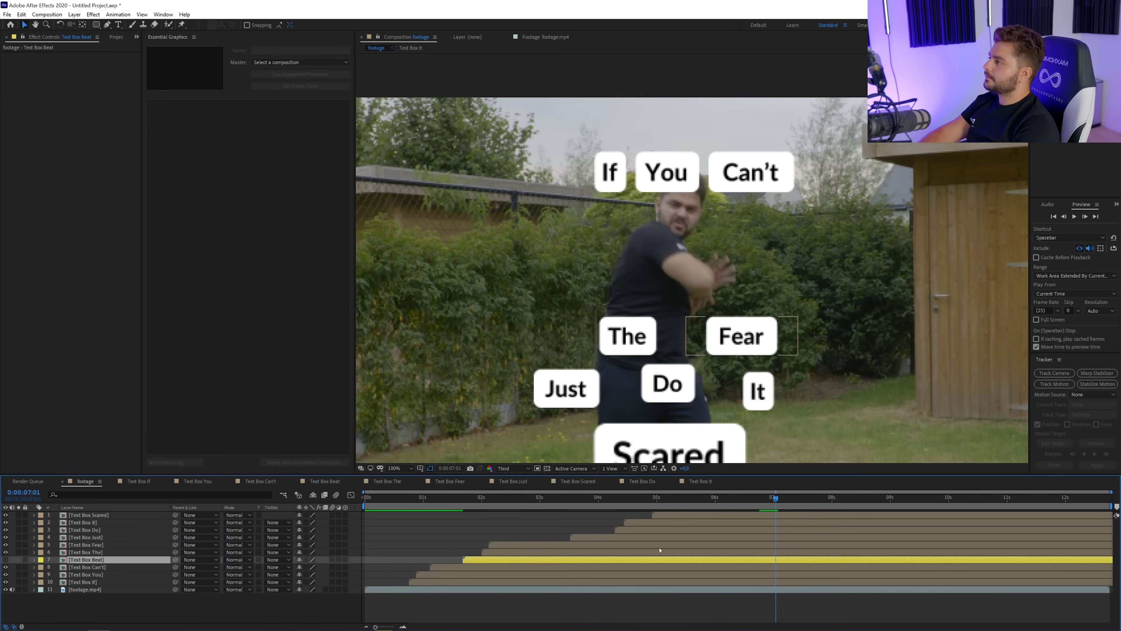
pyautogui.click(767, 515)
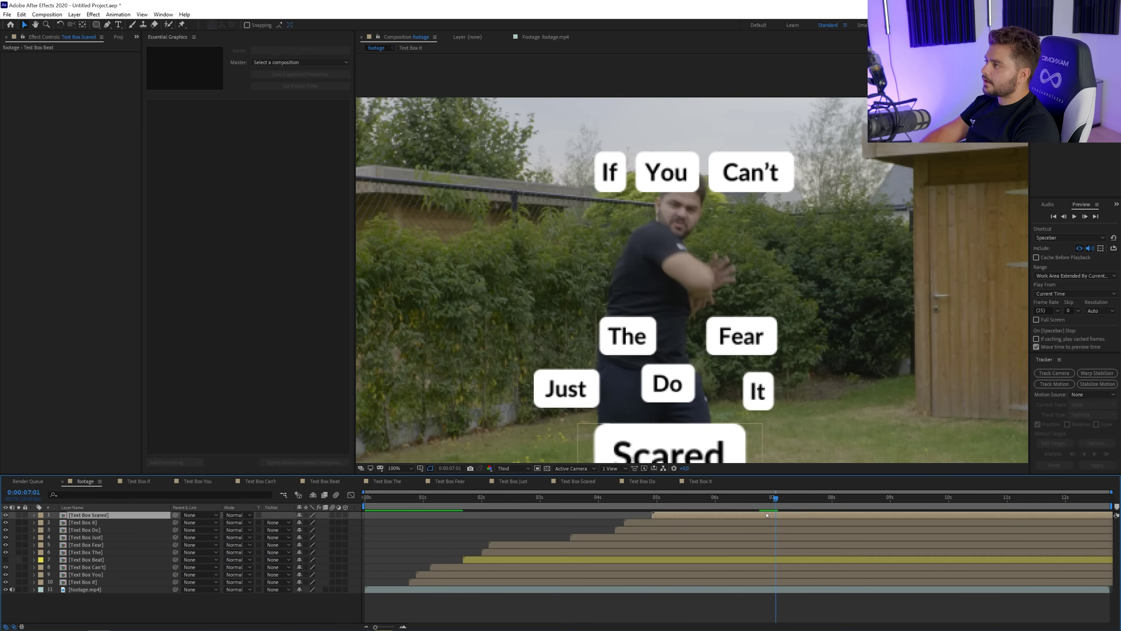
pyautogui.keyDown('shift'); pyautogui.click(768, 583); pyautogui.keyUp('shift')
pyautogui.keyDown('ctrl'); pyautogui.click(773, 561); pyautogui.keyUp('ctrl')
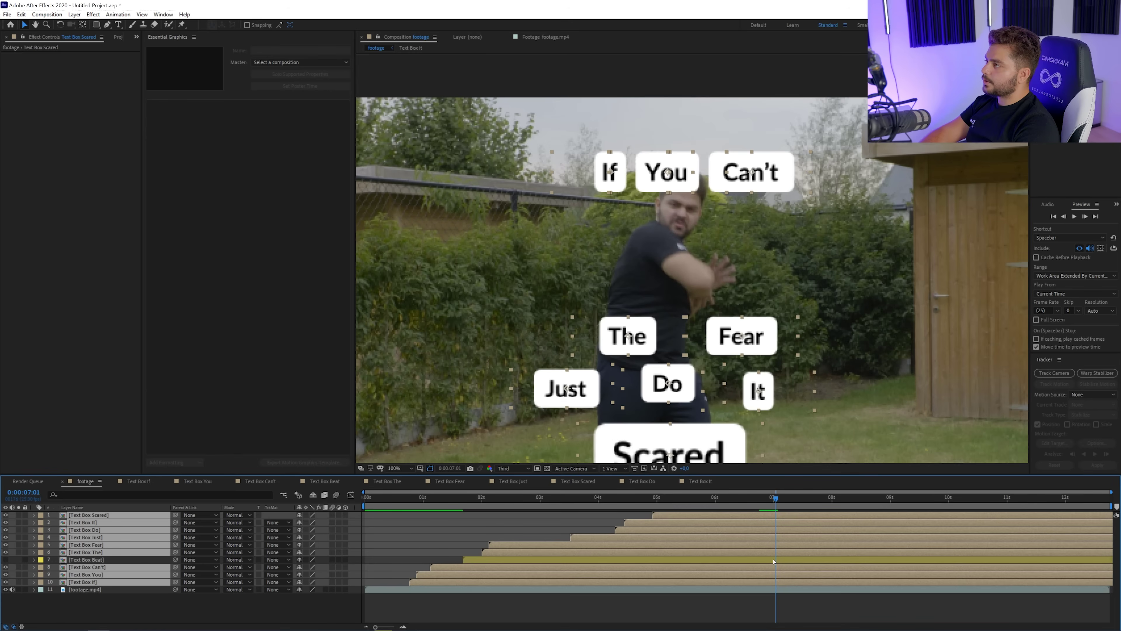
pyautogui.press('p')
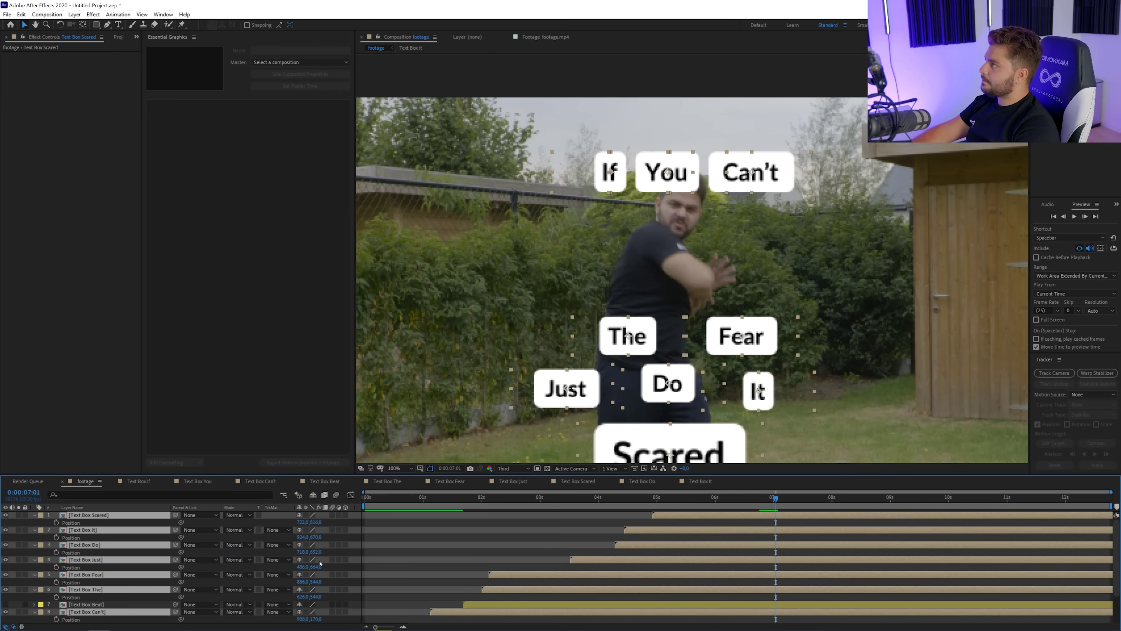
pyautogui.click(345, 515)
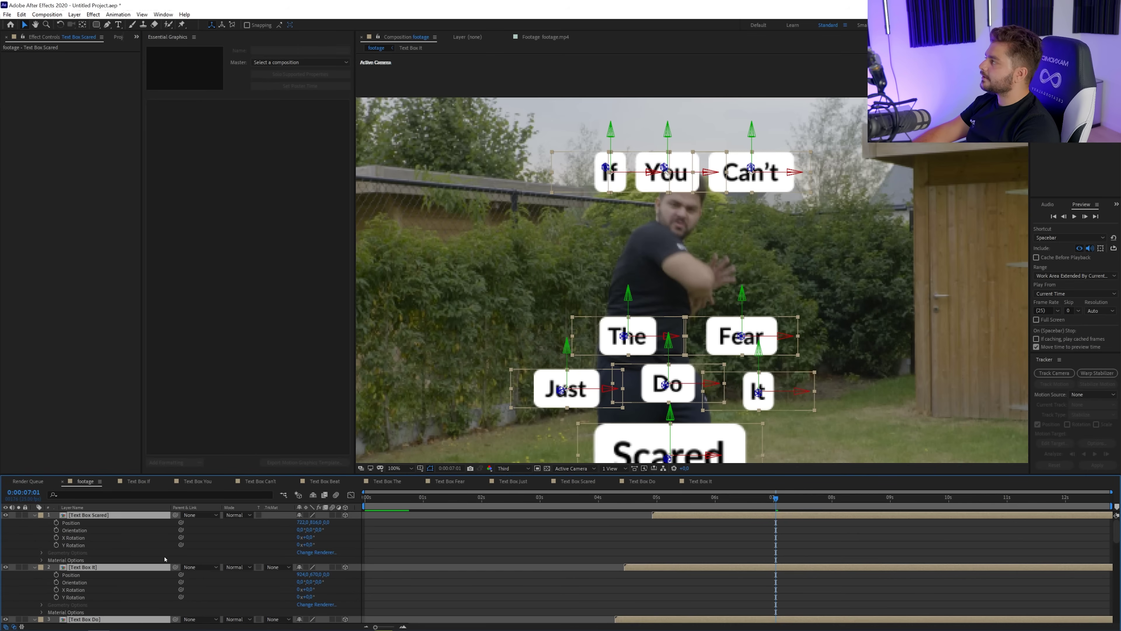
# Step: Add Position and Orientation keyframes to all selected text boxes at 0:00:07:01, check them and collapse the layers
pyautogui.click(56, 522)
pyautogui.click(56, 530)
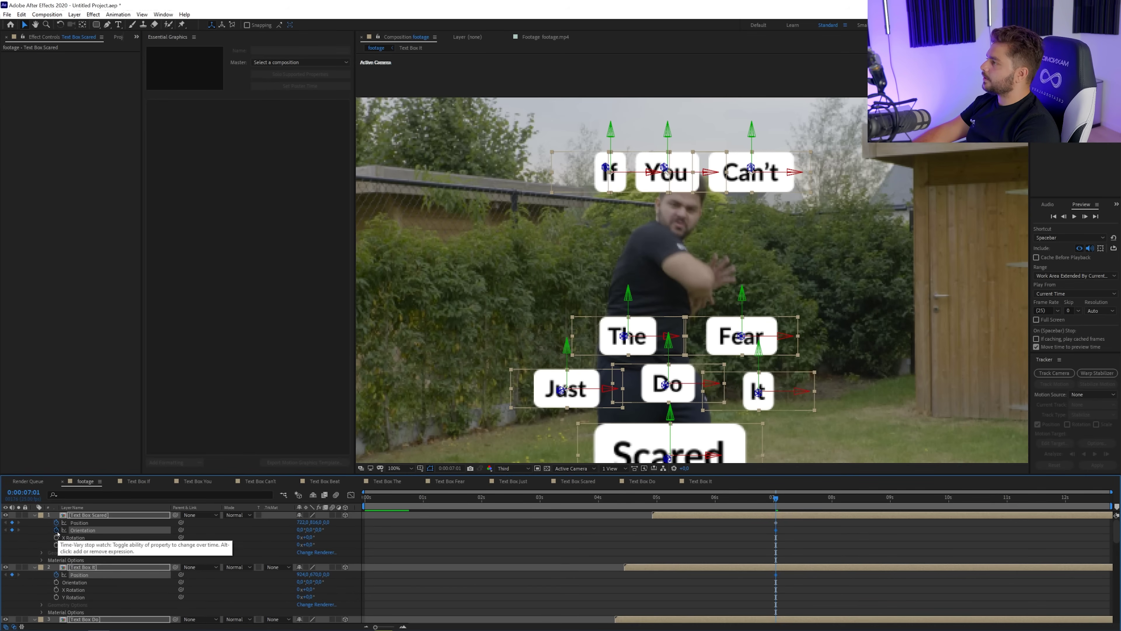
pyautogui.scroll(-5, 50, 578)
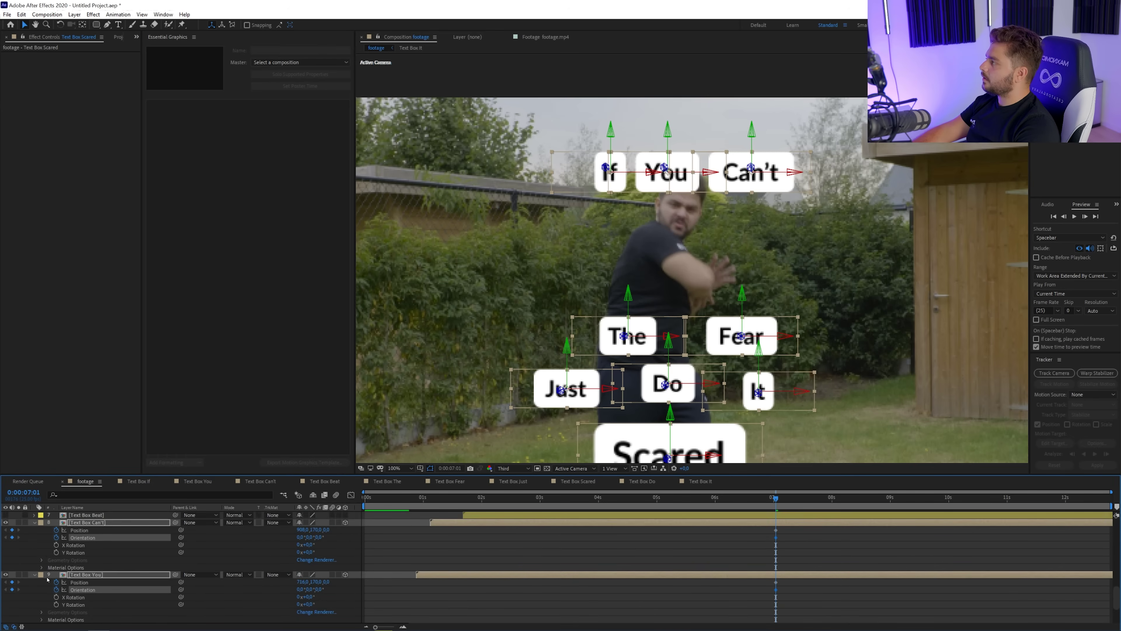
pyautogui.scroll(5, 48, 579)
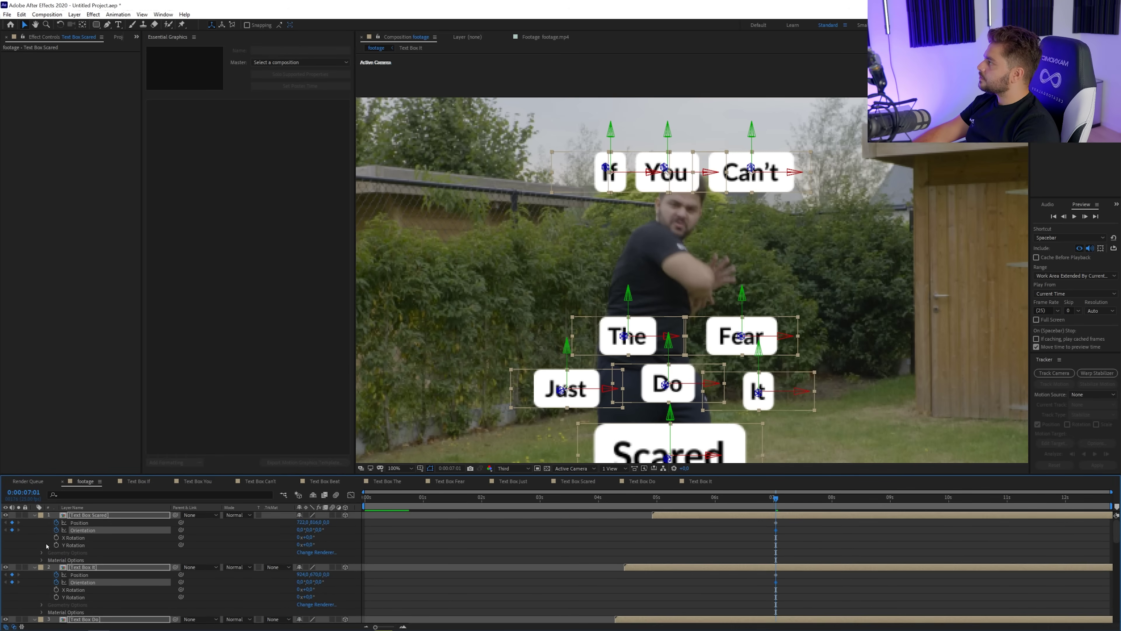
pyautogui.click(35, 516)
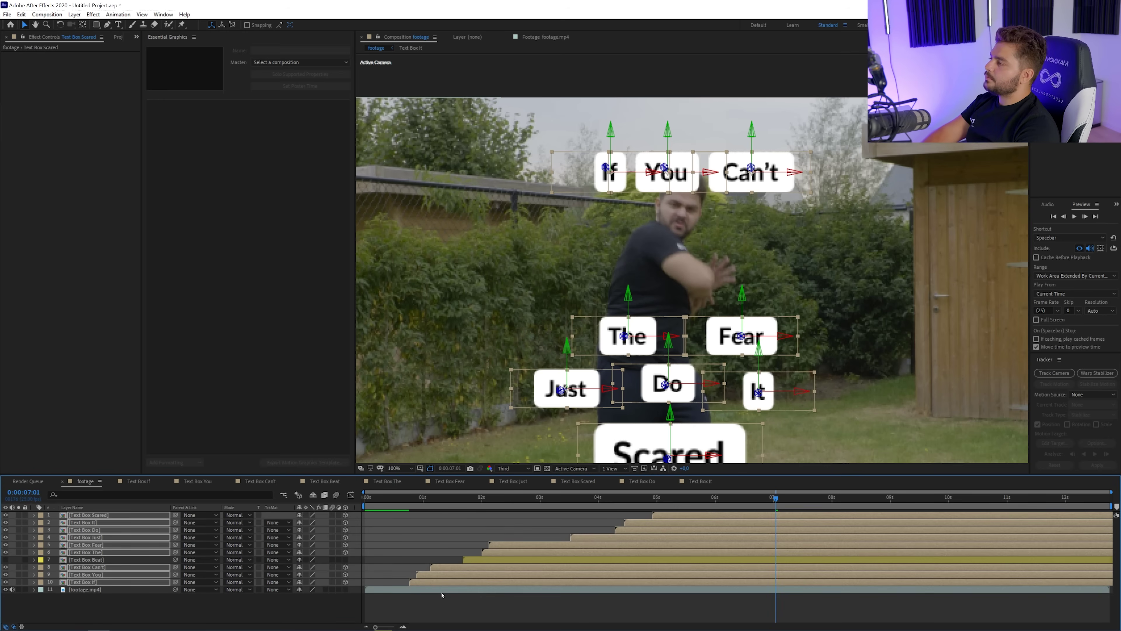
# Step: Advance to 0:00:07:06 and move the If box up and outward, away from the other words
pyautogui.press('space')
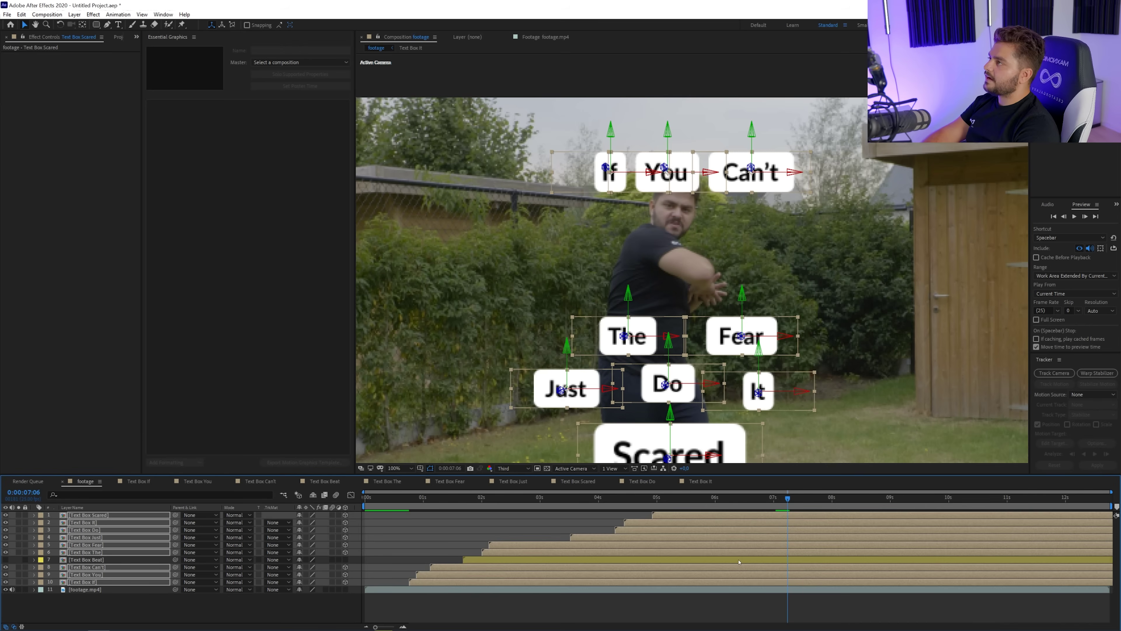
pyautogui.click(627, 515)
pyautogui.scroll(-1, 721, 340)
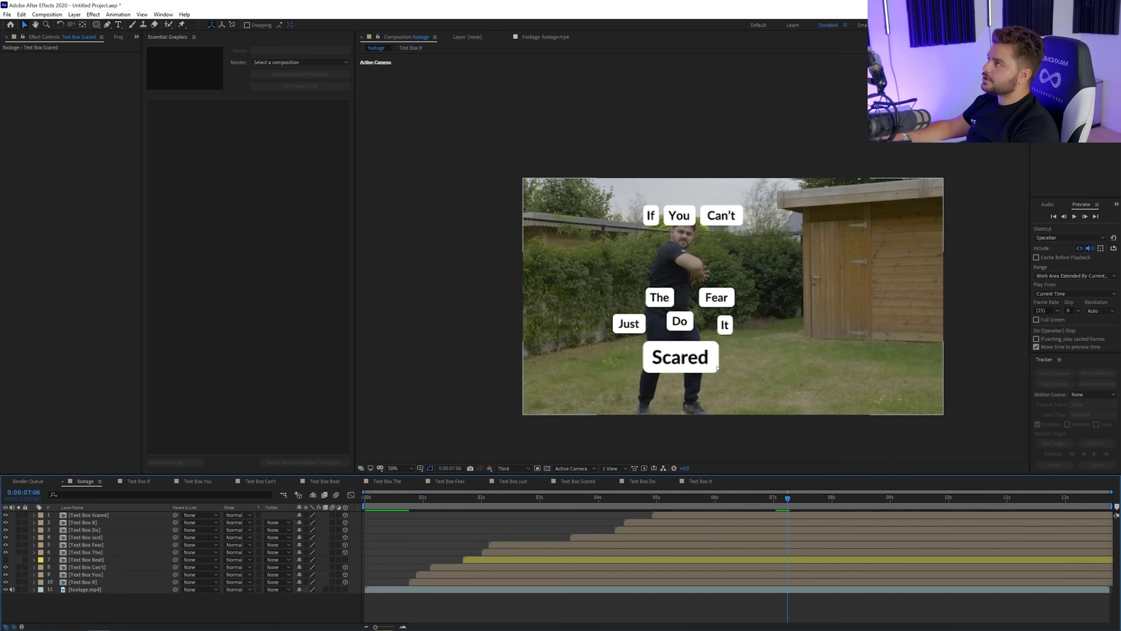
pyautogui.click(647, 221)
pyautogui.press('.')
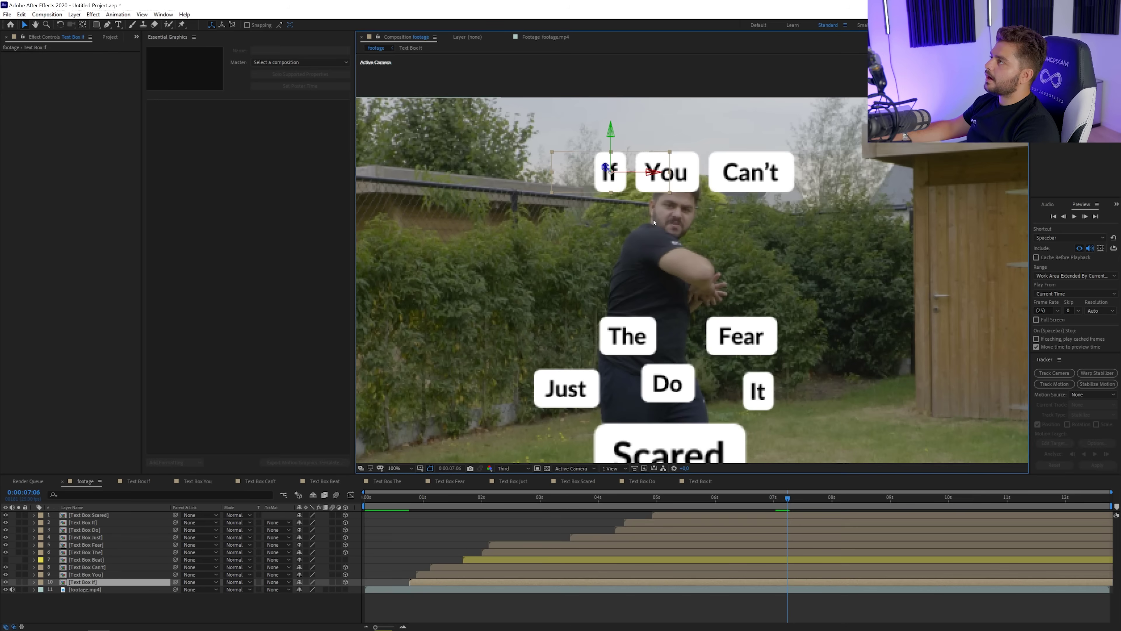
pyautogui.moveTo(620, 187); pyautogui.dragTo(570, 159)
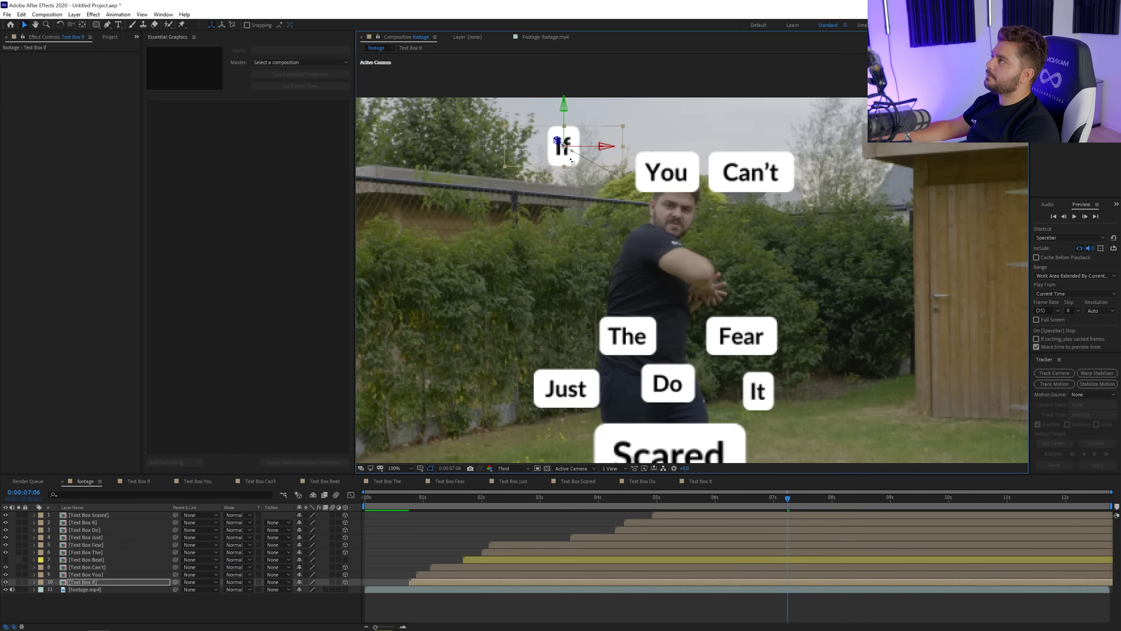
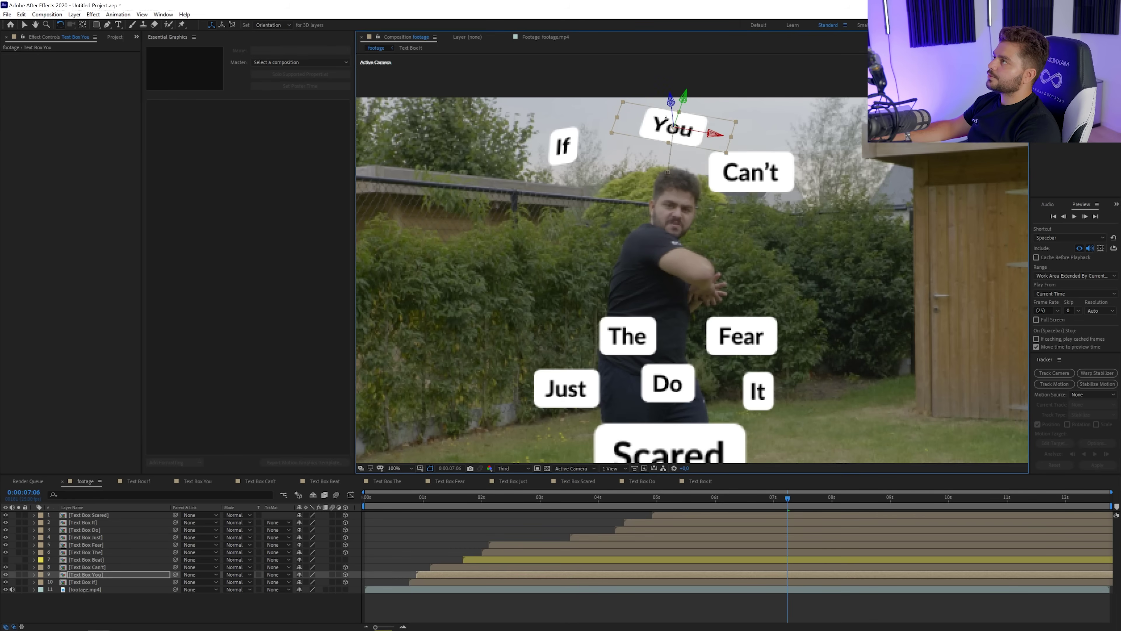
# Step: Move the Can't box up and outward from You at 0:00:07:06 and tilt it in 3D
pyautogui.press('v')
pyautogui.moveTo(743, 181); pyautogui.dragTo(838, 148)
pyautogui.press('w')
pyautogui.click(834, 133)
pyautogui.hotkey('ctrl', 'z')
pyautogui.click(834, 132)
# Step: Spread The and Fear outward to opposite sides of the man at 0:00:07:06 and tilt them
pyautogui.press('v')
pyautogui.moveTo(632, 339); pyautogui.dragTo(529, 332)
pyautogui.press('w')
pyautogui.press('v')
pyautogui.moveTo(754, 345); pyautogui.dragTo(818, 321)
pyautogui.press('w')
# Step: Spread the Just, Do and It boxes outward above Scared at 0:00:07:06 and tilt each one in 3D
pyautogui.moveTo(569, 391); pyautogui.dragTo(529, 423)
pyautogui.moveTo(530, 423); pyautogui.dragTo(523, 426)
pyautogui.moveTo(671, 386); pyautogui.dragTo(702, 394)
pyautogui.moveTo(702, 395); pyautogui.dragTo(836, 403)
pyautogui.moveTo(836, 403); pyautogui.dragTo(843, 400)
# Step: Lower the Scared box slightly at 0:00:07:06 and give it a slight 3D tilt
pyautogui.moveTo(732, 402); pyautogui.dragTo(722, 316)
pyautogui.press('v')
pyautogui.moveTo(679, 372); pyautogui.dragTo(680, 383)
pyautogui.press('w')
pyautogui.moveTo(680, 383); pyautogui.dragTo(684, 389)
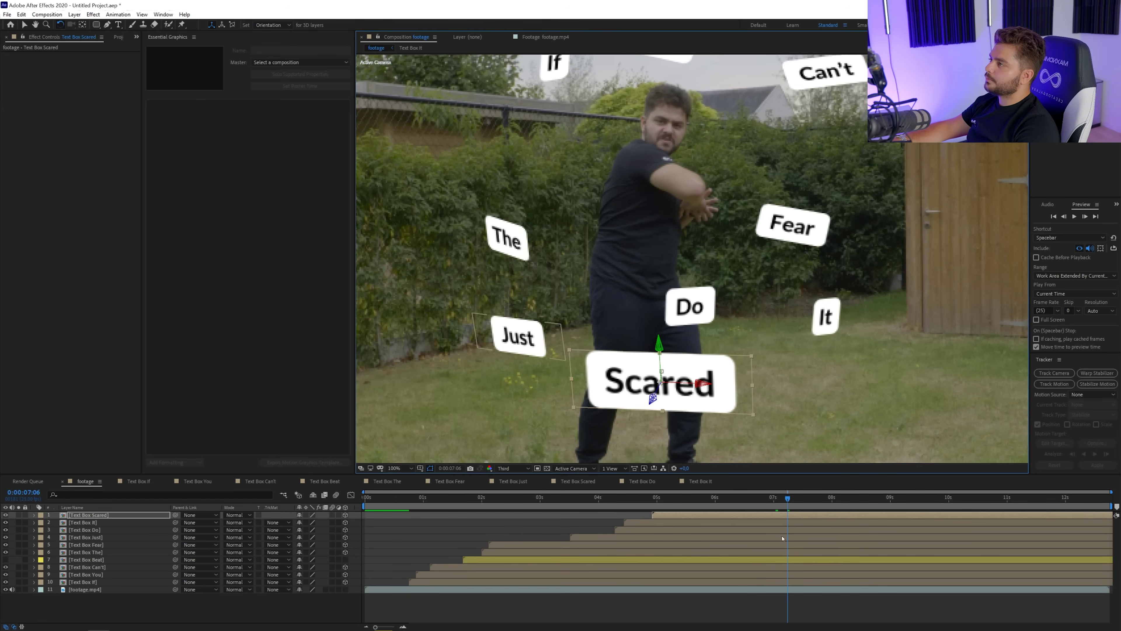
# Step: Reveal the keyframed properties of all layers, play the burst animation and move to 0:00:09:15
pyautogui.hotkey('ctrl', 'a')
pyautogui.press('u')
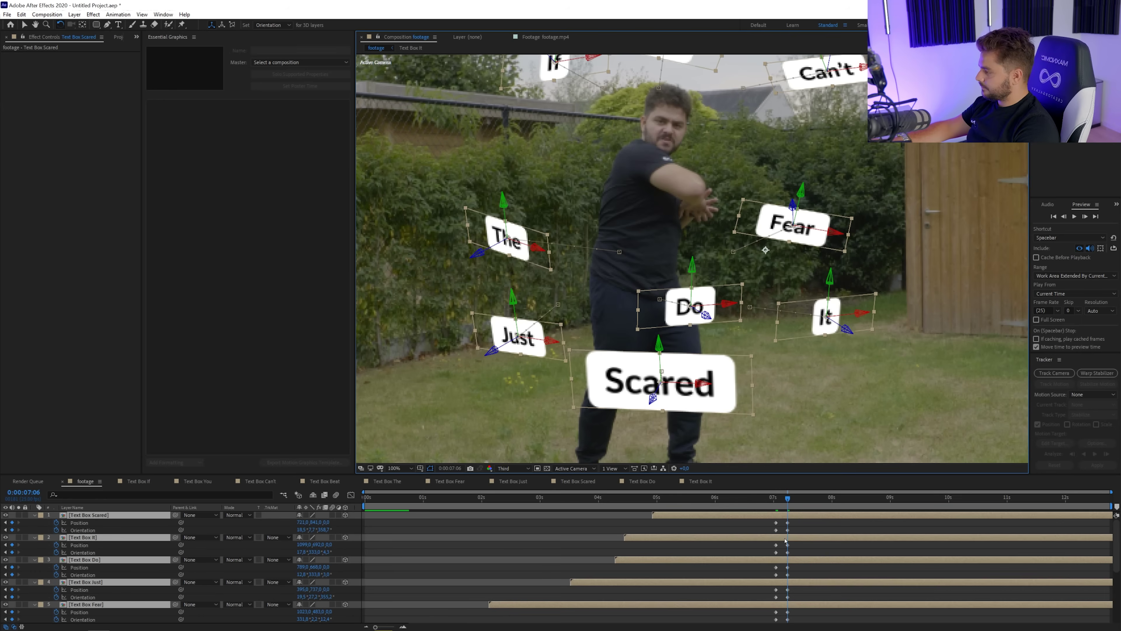
pyautogui.scroll(-5, 792, 555)
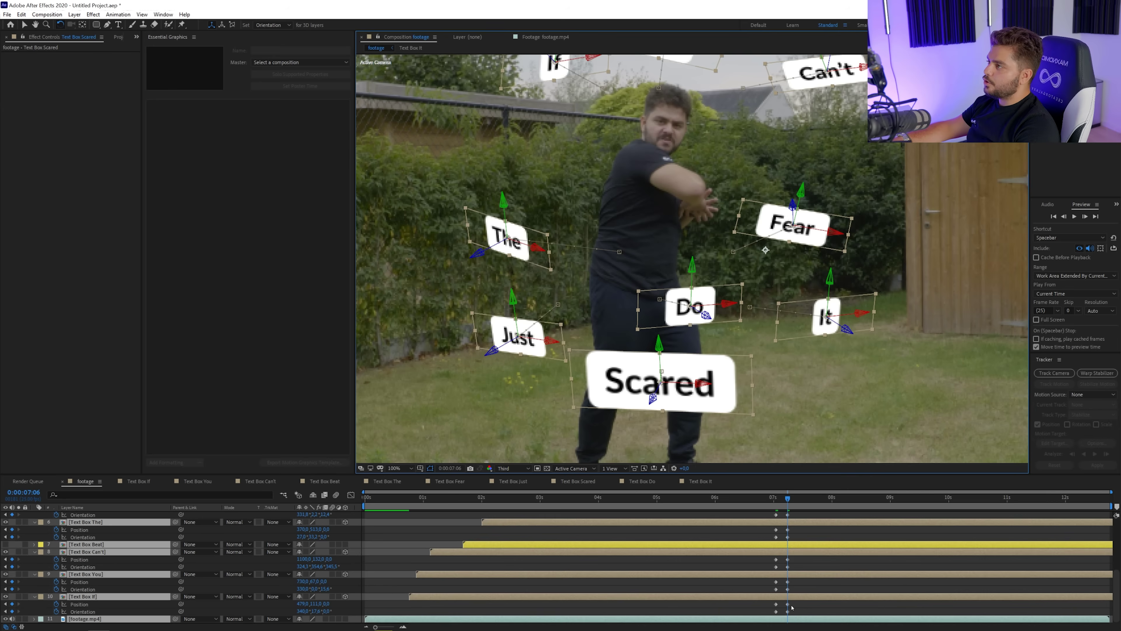
pyautogui.moveTo(788, 498)
pyautogui.mouseDown()
pyautogui.moveTo(771, 502)
pyautogui.moveTo(784, 505)
pyautogui.mouseUp()
pyautogui.press('space')
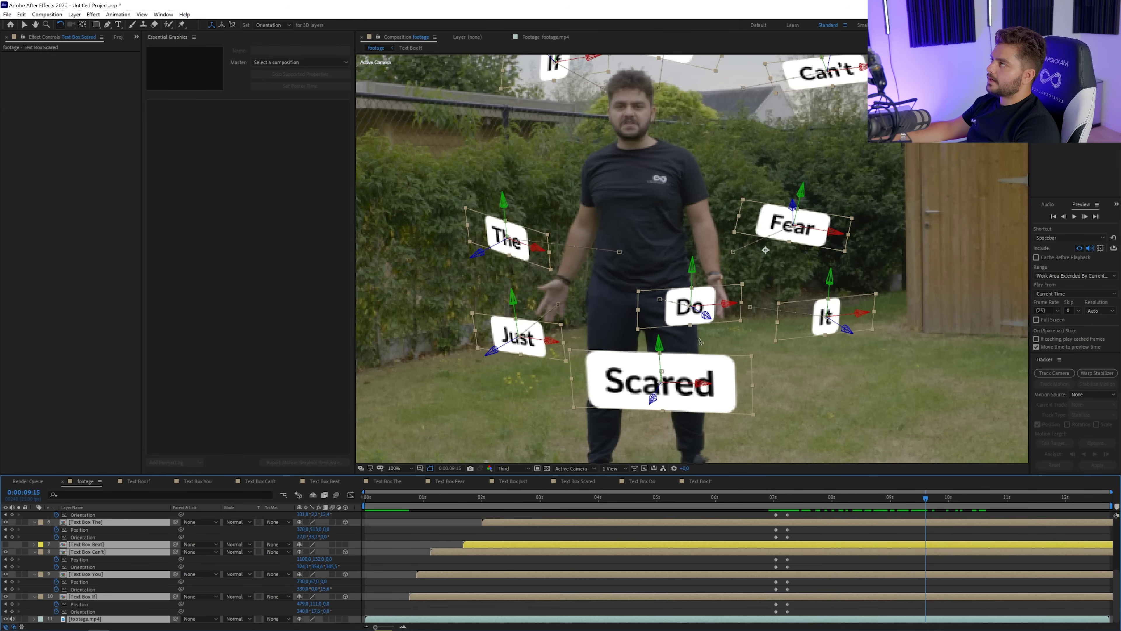
# Step: Rotate the If box slightly further in 3D at 0:00:09:15
pyautogui.moveTo(716, 355); pyautogui.dragTo(729, 473)
pyautogui.click(808, 531)
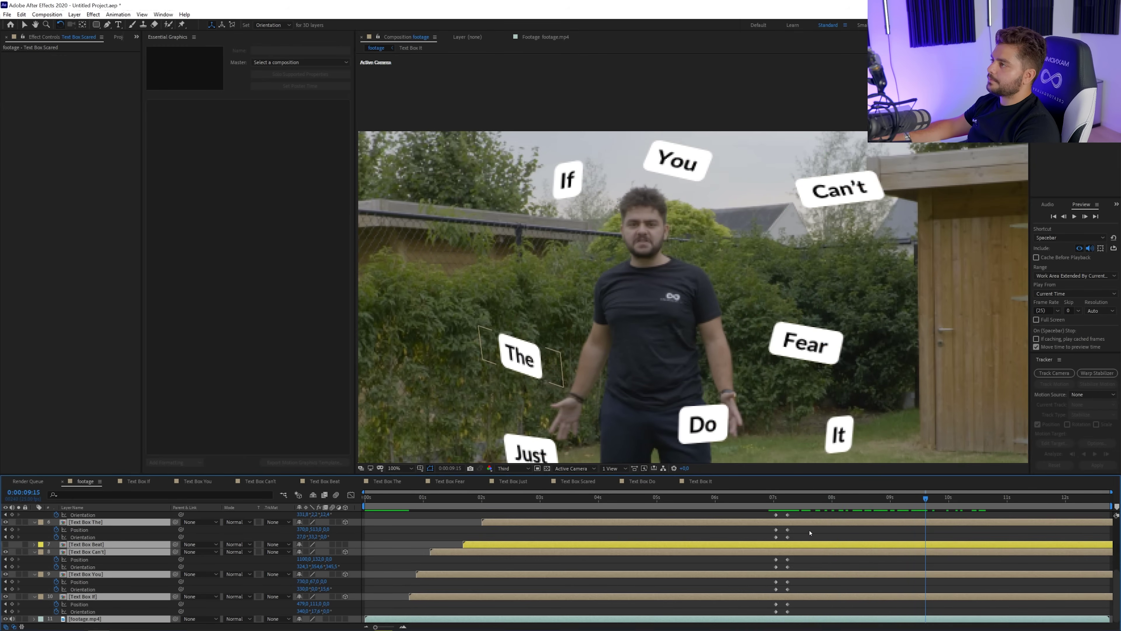
pyautogui.scroll(4, 810, 533)
pyautogui.scroll(1, 810, 533)
pyautogui.click(808, 516)
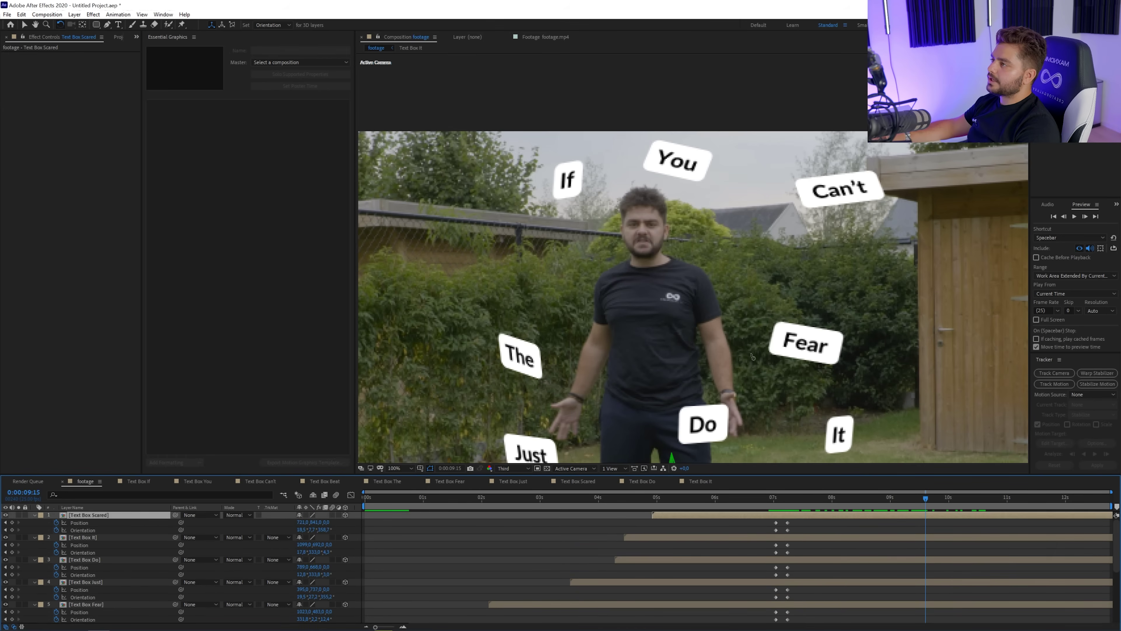
pyautogui.scroll(-4, 827, 538)
pyautogui.scroll(-1, 834, 552)
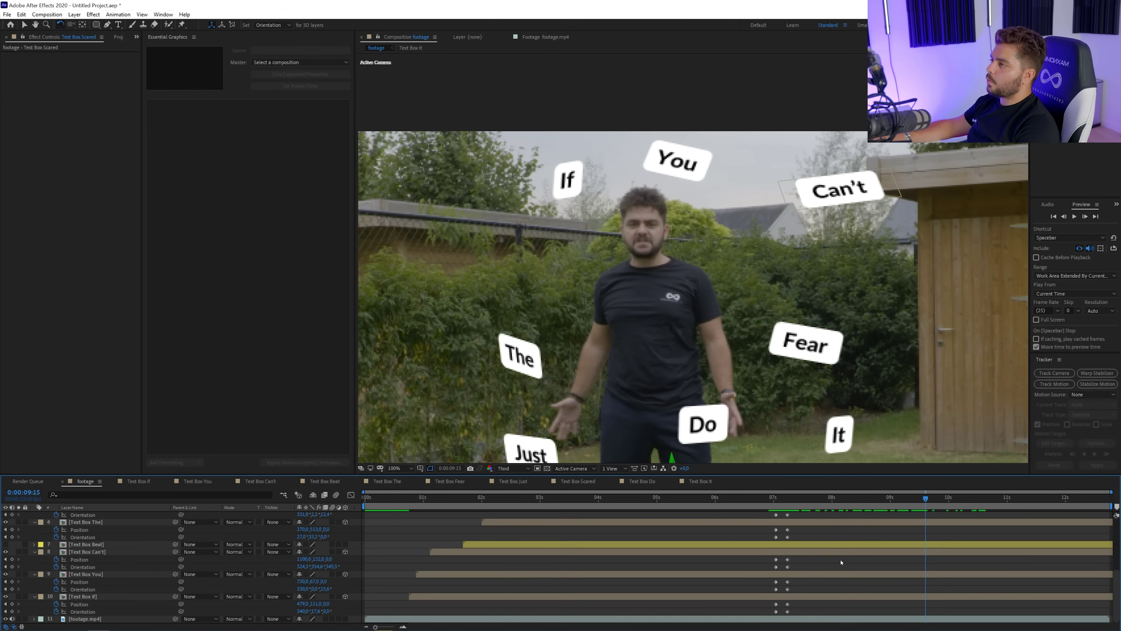
pyautogui.click(865, 598)
pyautogui.moveTo(576, 187); pyautogui.dragTo(566, 184)
# Step: Tilt and nudge You and Can't slightly at 0:00:09:15, and move If a little further outward
pyautogui.click(861, 573)
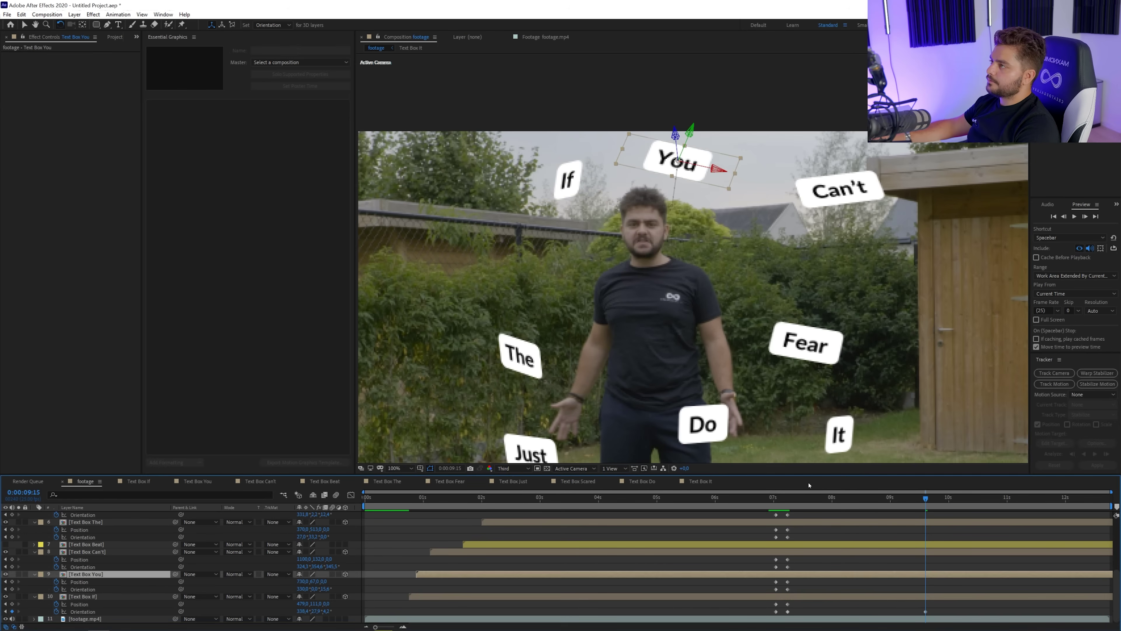
pyautogui.moveTo(696, 179); pyautogui.dragTo(697, 172)
pyautogui.press('v')
pyautogui.click(898, 552)
pyautogui.moveTo(841, 189); pyautogui.dragTo(844, 186)
pyautogui.click(900, 596)
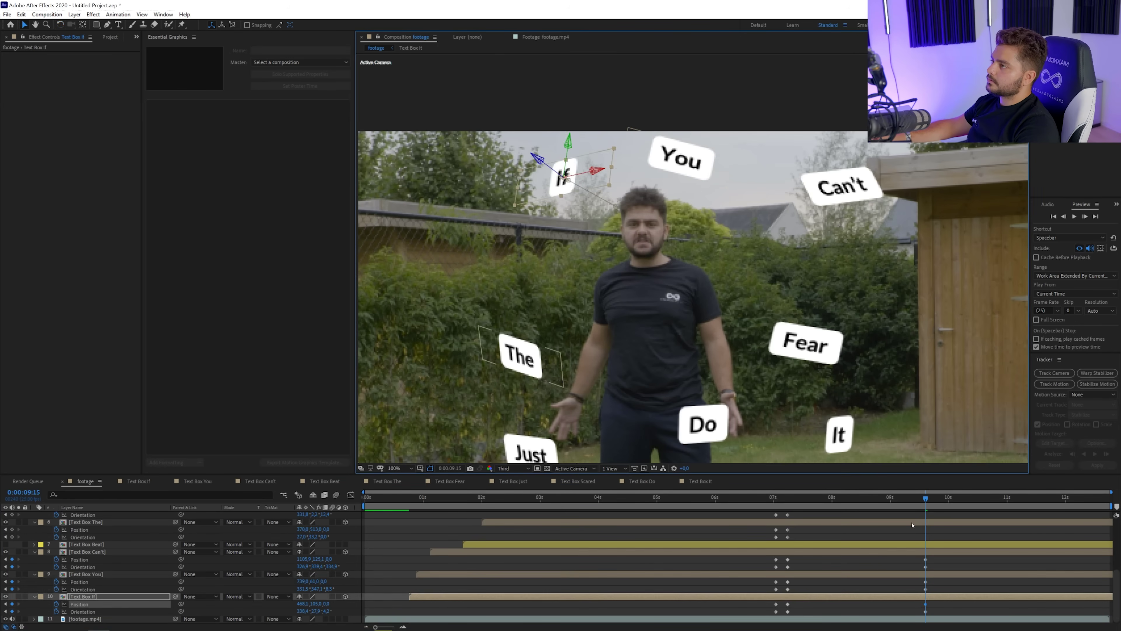
# Step: Drift The, Fear, Just and Do slightly outward with a little extra 3D rotation at 0:00:09:15
pyautogui.click(909, 522)
pyautogui.scroll(3, 900, 552)
pyautogui.click(896, 567)
pyautogui.click(858, 544)
pyautogui.press('w')
pyautogui.moveTo(516, 292); pyautogui.dragTo(505, 302)
pyautogui.click(838, 522)
pyautogui.moveTo(701, 268); pyautogui.dragTo(713, 276)
# Step: Rotate the It box slightly at 0:00:09:15 and move Scared slightly downward
pyautogui.click(860, 537)
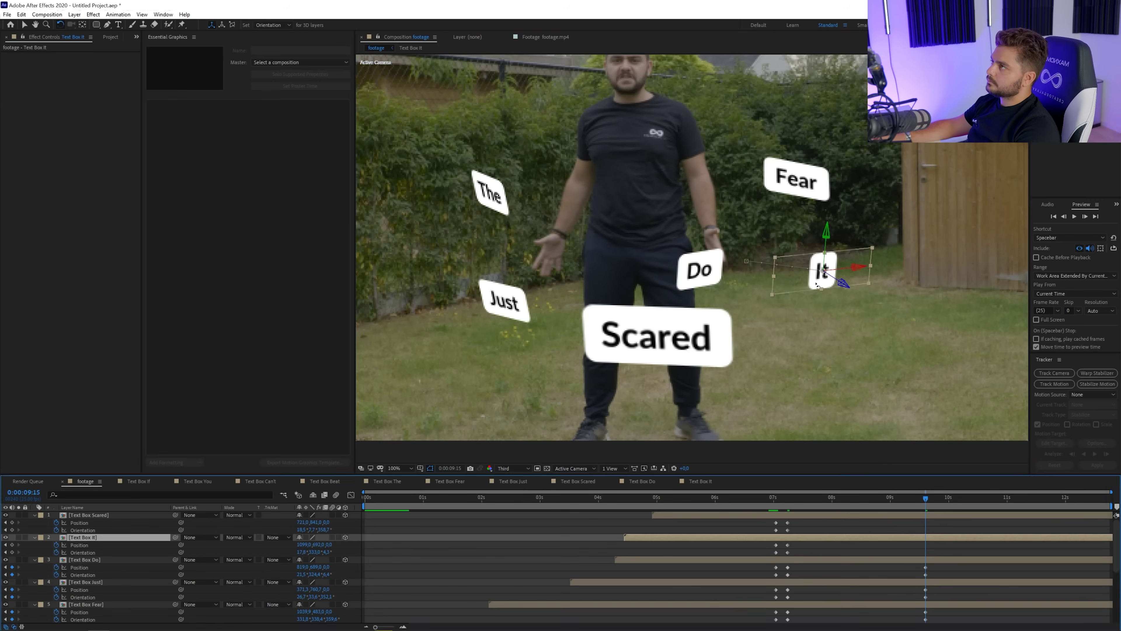
pyautogui.moveTo(832, 272); pyautogui.dragTo(843, 279)
pyautogui.click(861, 515)
pyautogui.press('v')
pyautogui.moveTo(709, 338); pyautogui.dragTo(711, 349)
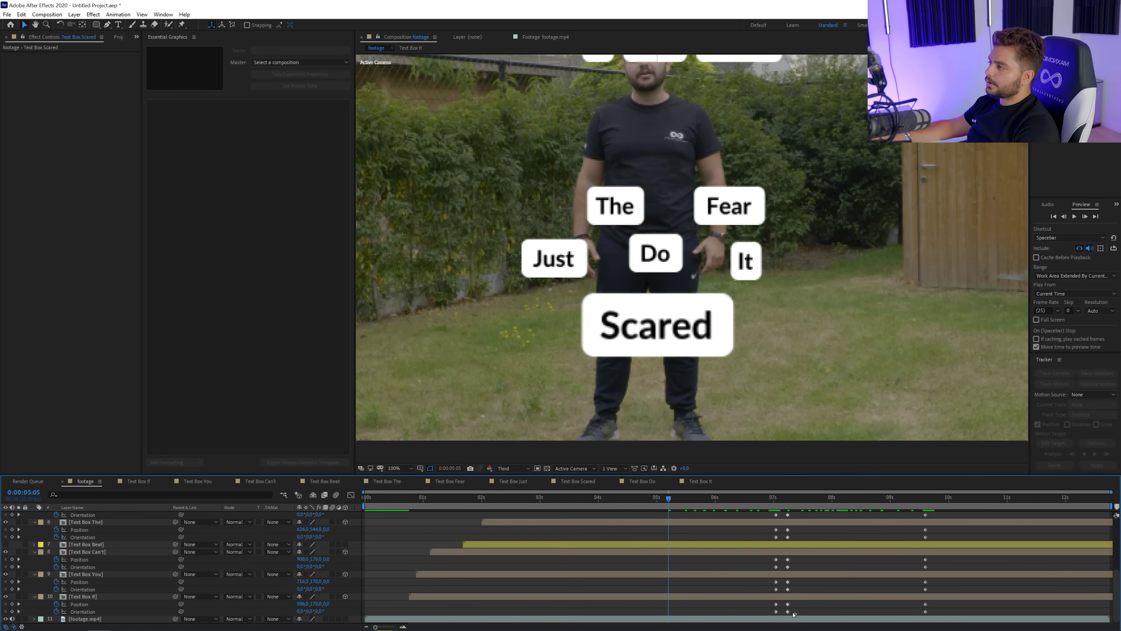
# Step: Shift the second Position and Orientation keyframes of all animated word layers slightly earlier than 0:00:07:06 to speed up the burst
pyautogui.scroll(5, 793, 614)
pyautogui.hotkey('ctrl', 'a')
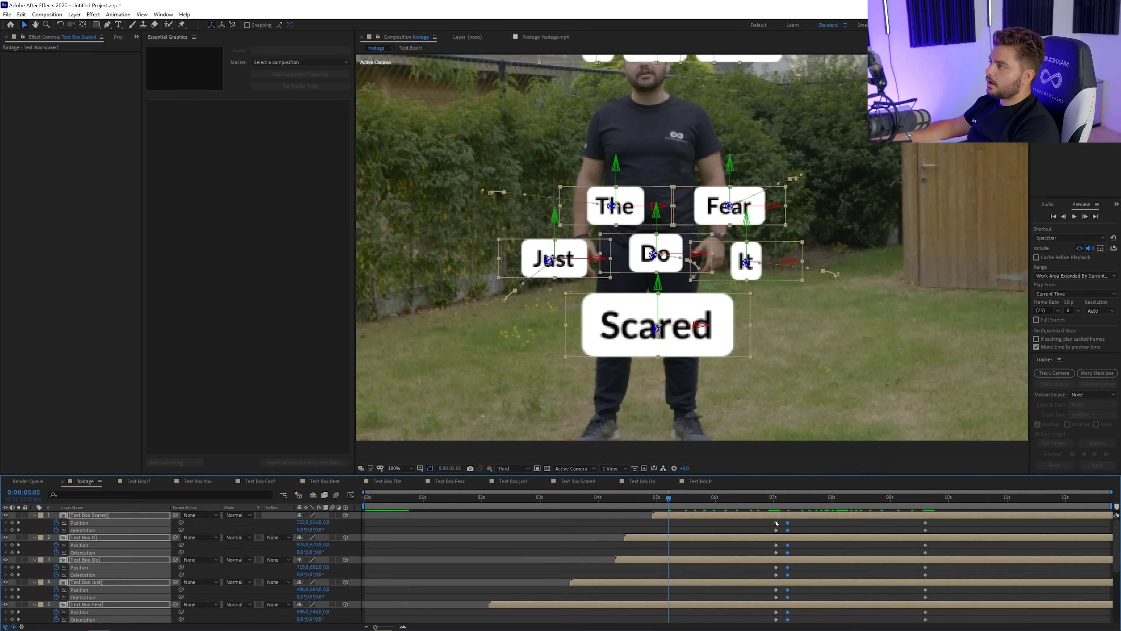
pyautogui.scroll(-5, 786, 529)
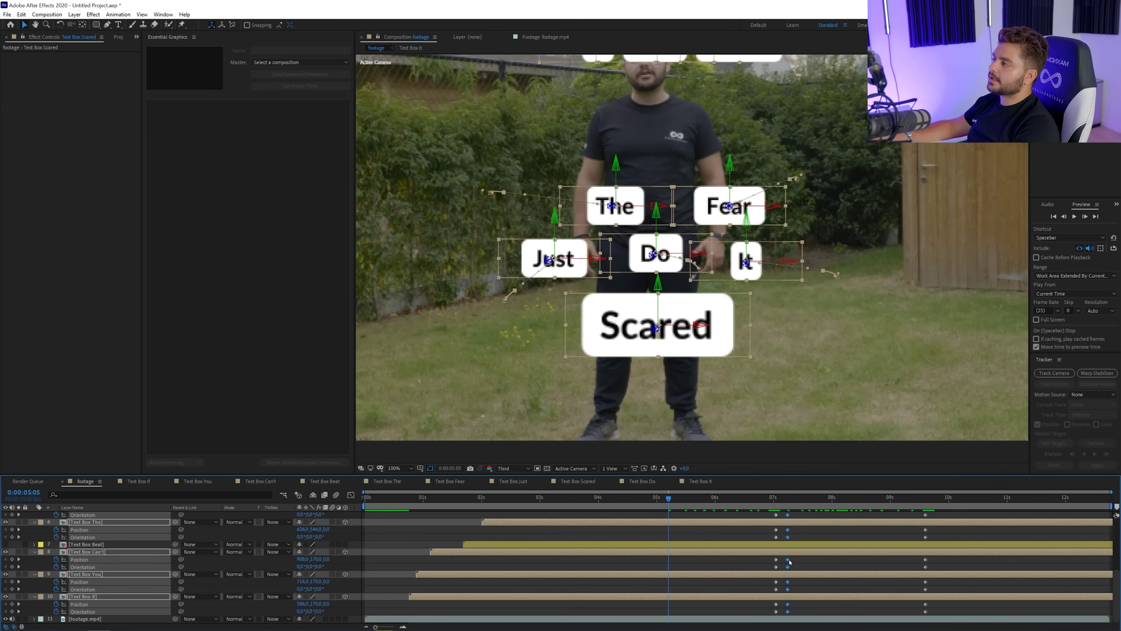
pyautogui.moveTo(783, 498); pyautogui.dragTo(767, 502)
pyautogui.press('space')
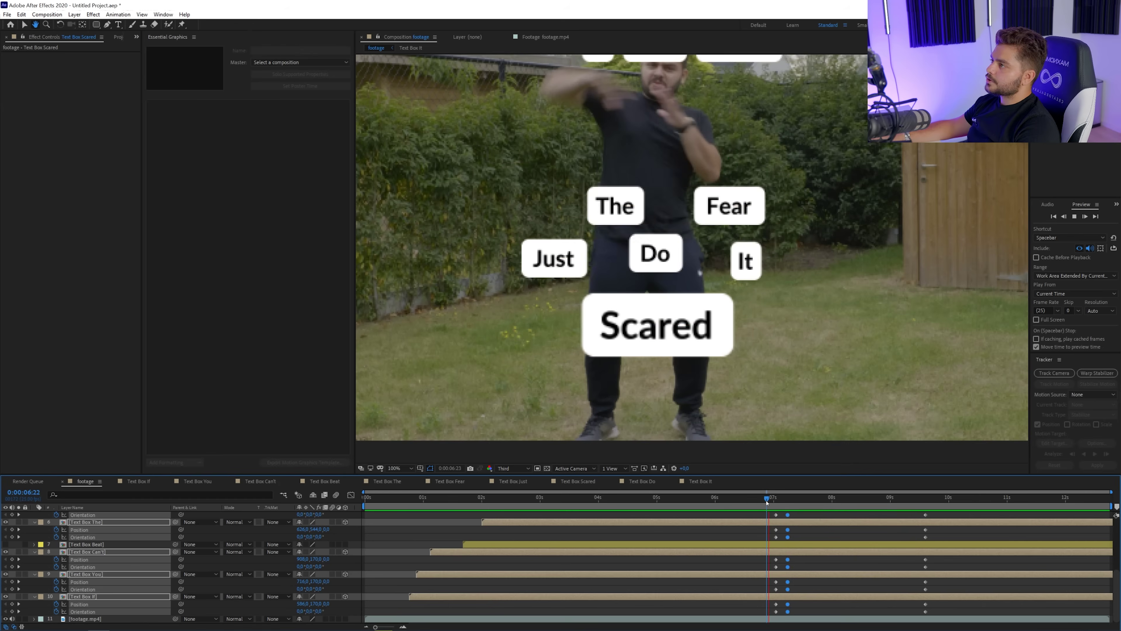
pyautogui.press('space')
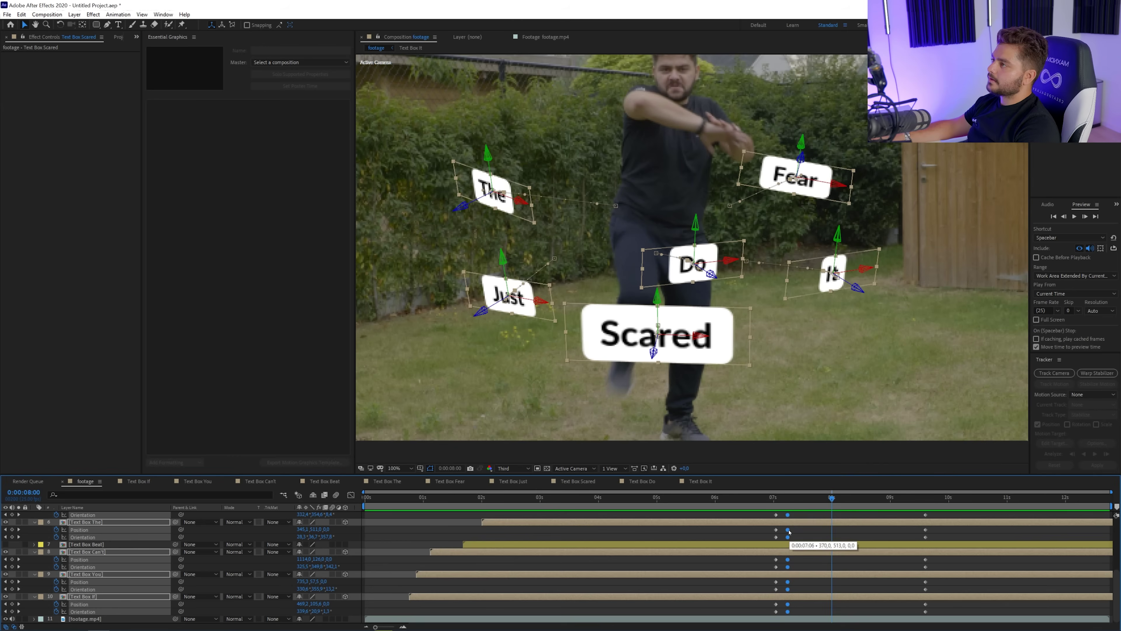
pyautogui.moveTo(788, 530); pyautogui.dragTo(783, 529)
# Step: Move the first Position and Orientation keyframes of the word layers slightly earlier than 0:00:07:01 and preview the burst
pyautogui.click(770, 497)
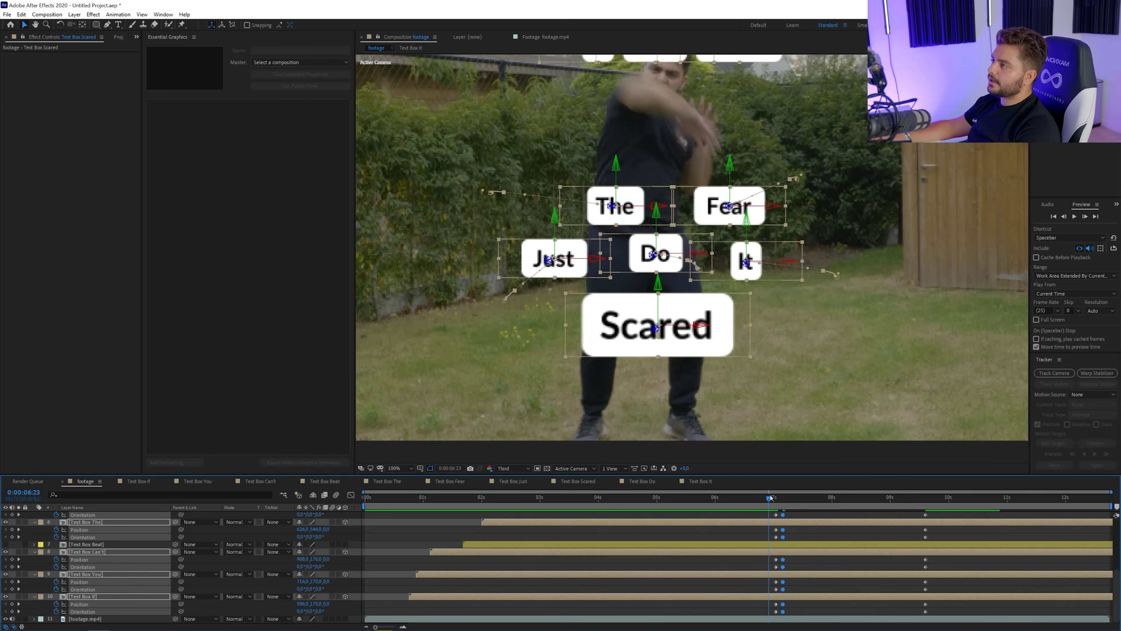
pyautogui.press('space')
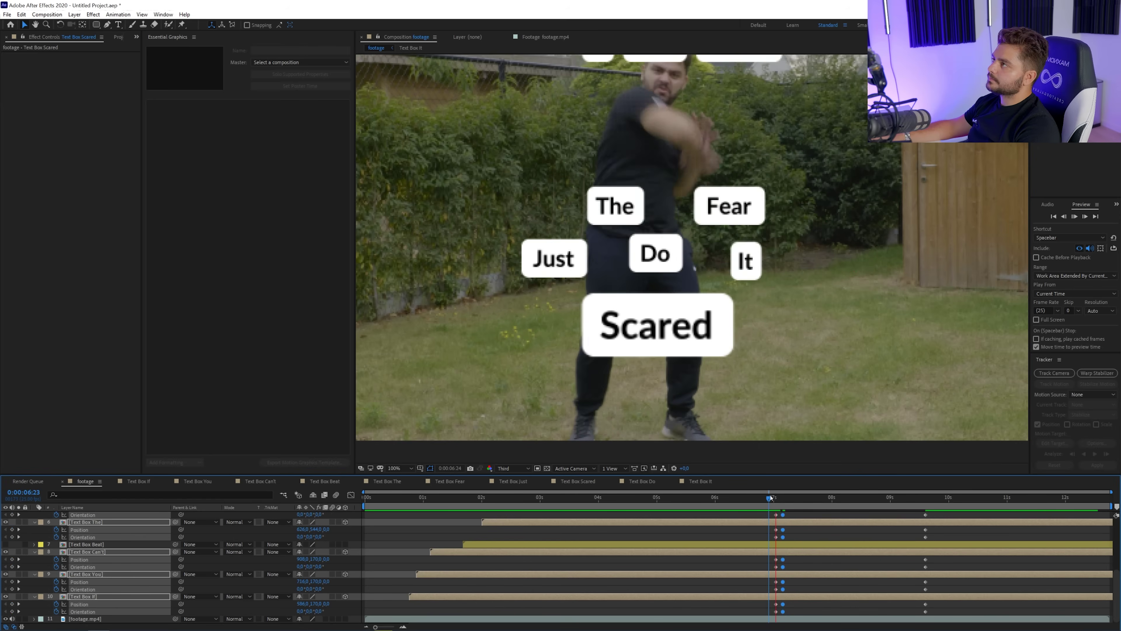
pyautogui.click(777, 498)
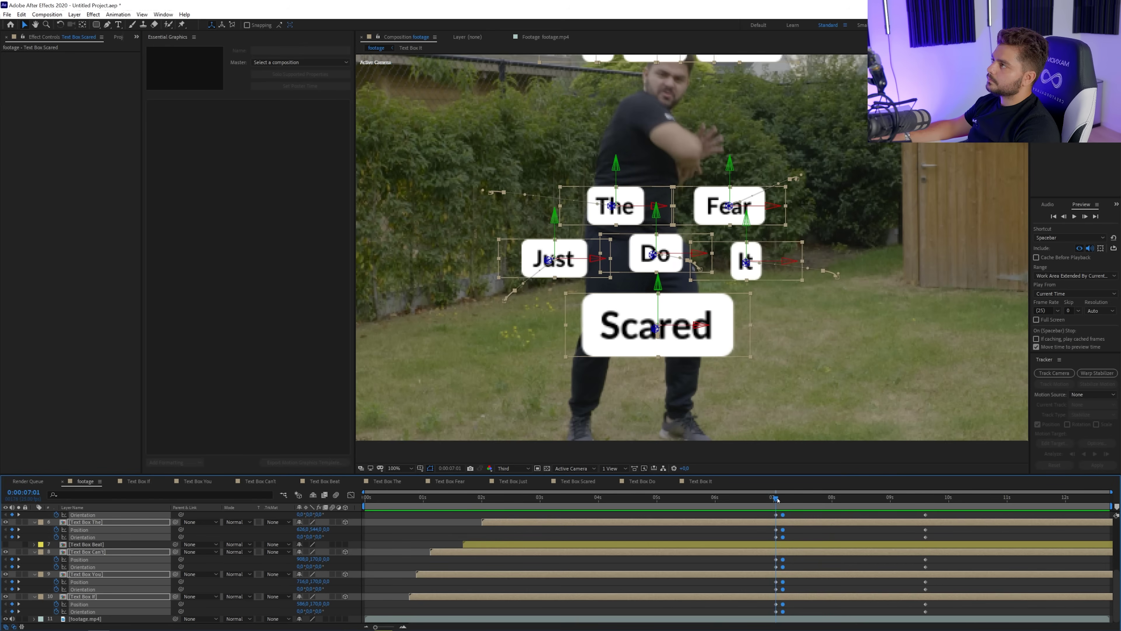
pyautogui.moveTo(778, 500); pyautogui.dragTo(772, 500)
pyautogui.moveTo(767, 613); pyautogui.dragTo(777, 505)
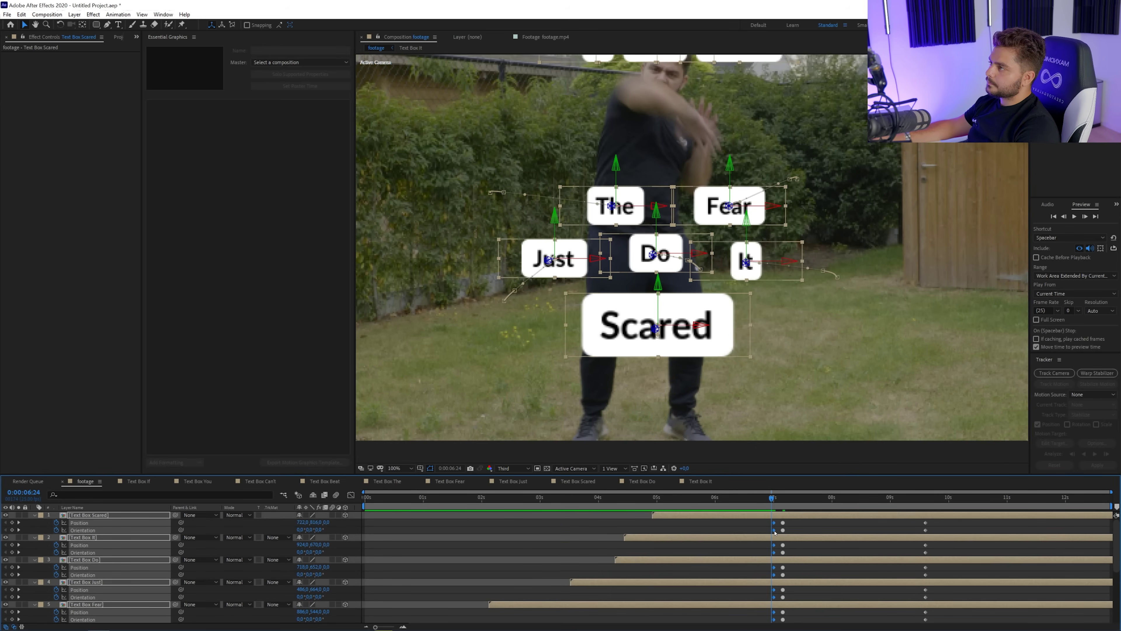
pyautogui.press('space')
pyautogui.moveTo(780, 504); pyautogui.dragTo(793, 505)
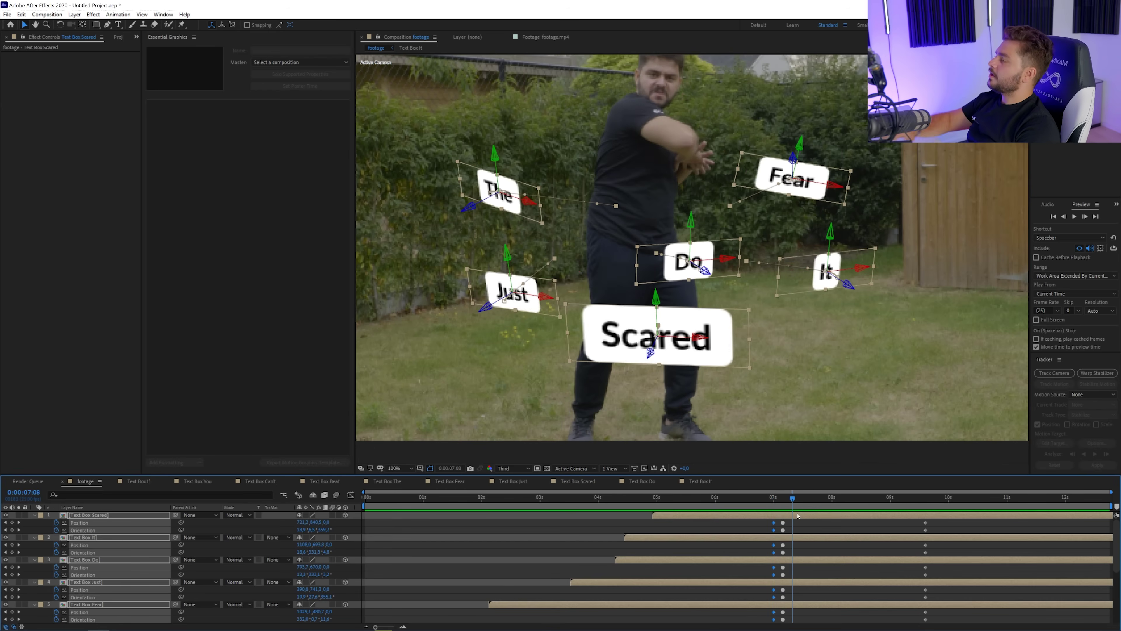
# Step: Pre-compose all word layers except Text Box Beat and Text Box Scared into a composition named Words
pyautogui.scroll(-5, 805, 563)
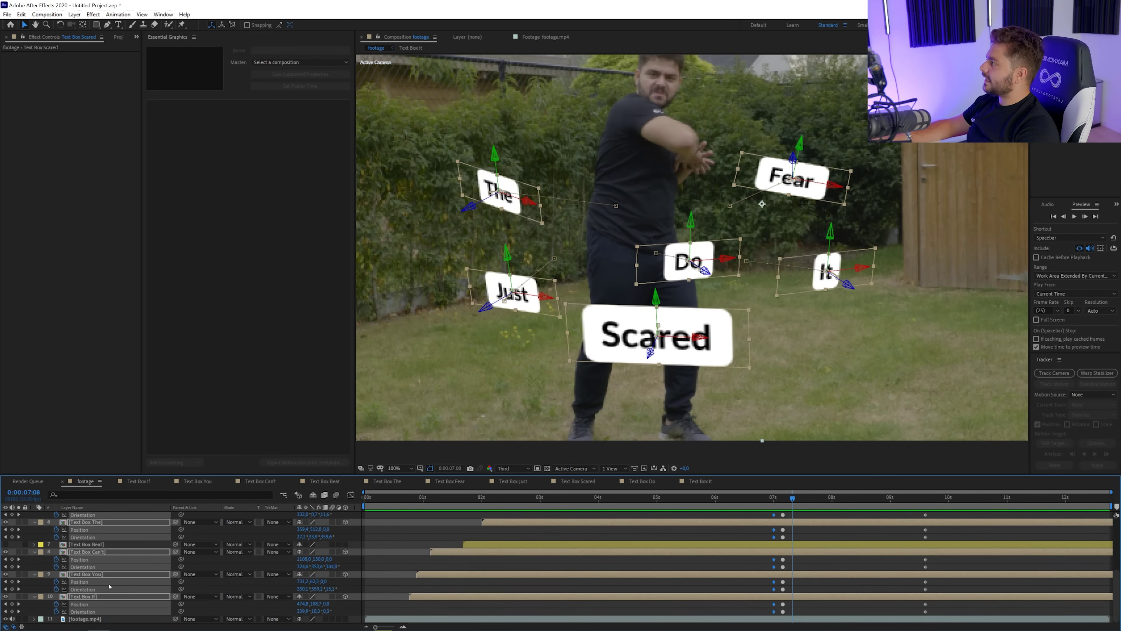
pyautogui.hotkey('ctrl', 'a')
pyautogui.keyDown('ctrl'); pyautogui.click(94, 620); pyautogui.keyUp('ctrl')
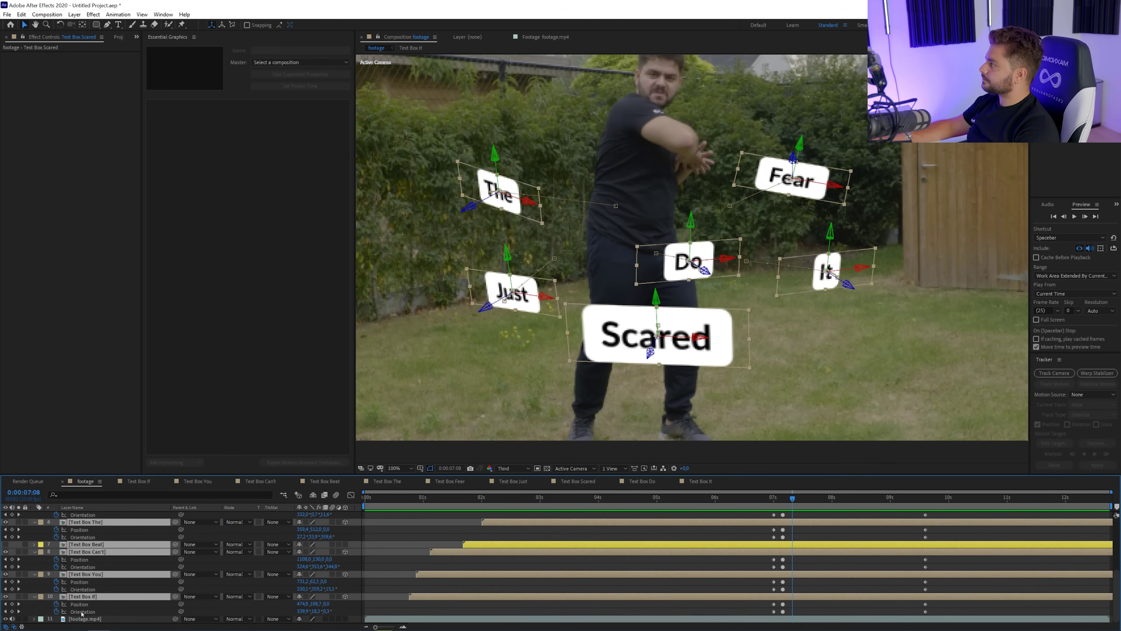
pyautogui.click(34, 597)
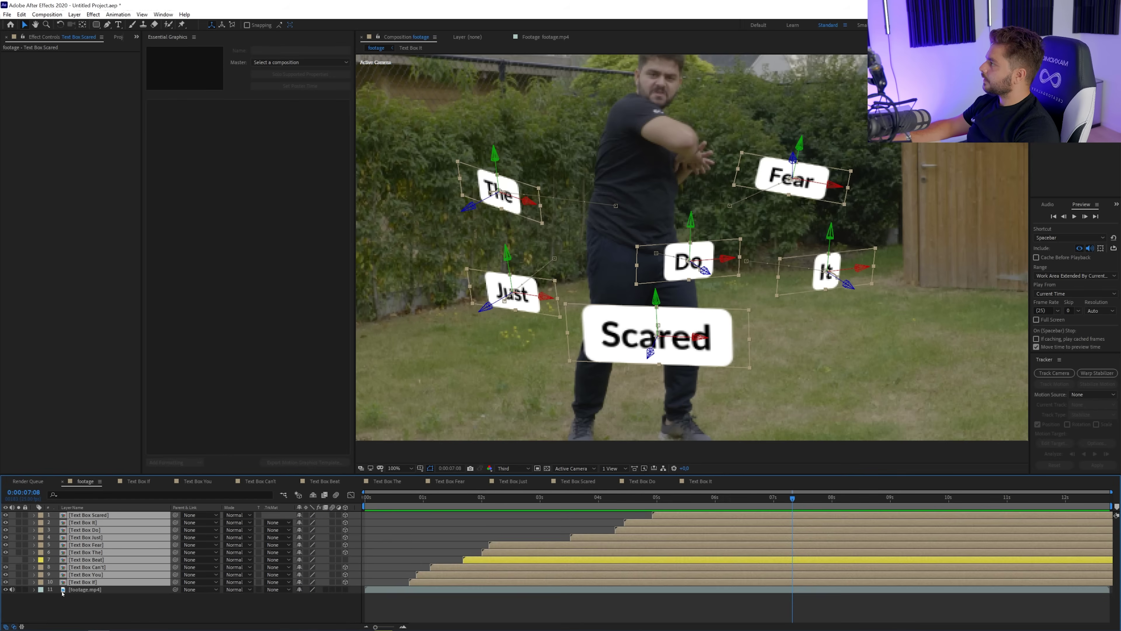
pyautogui.keyDown('ctrl'); pyautogui.click(97, 559); pyautogui.keyUp('ctrl')
pyautogui.keyDown('ctrl'); pyautogui.click(108, 515); pyautogui.keyUp('ctrl')
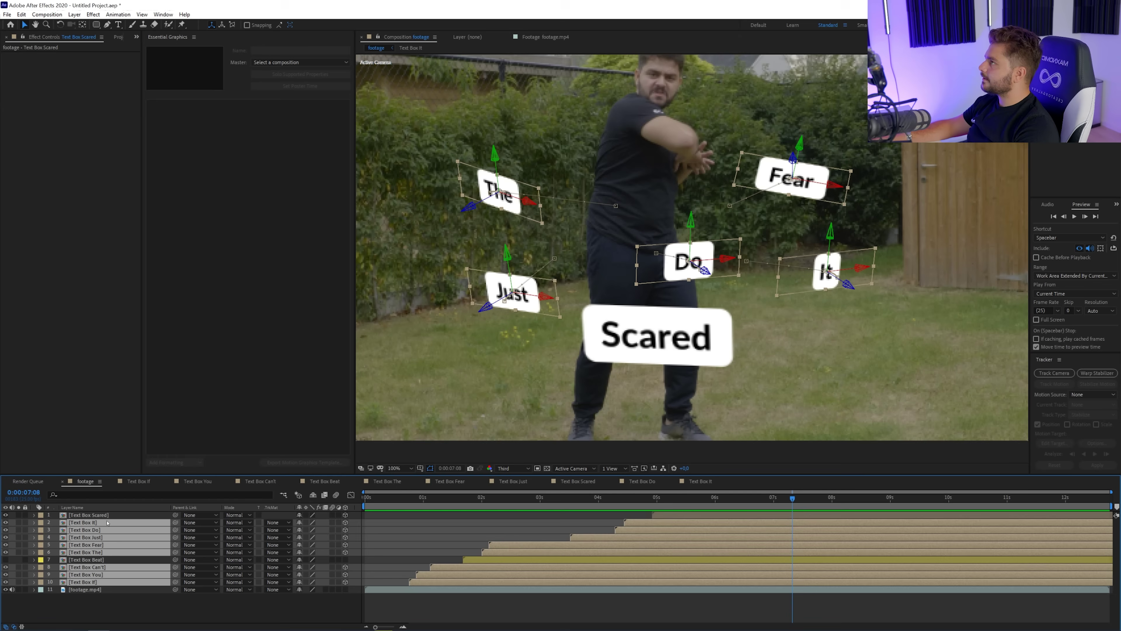
pyautogui.click(75, 14)
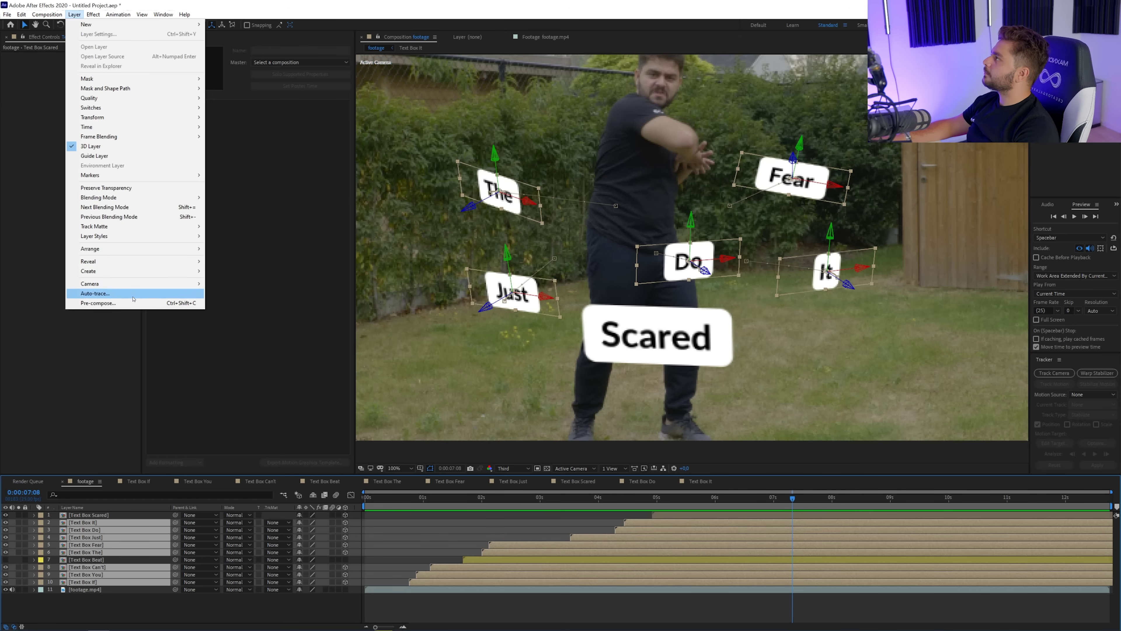
pyautogui.click(106, 301)
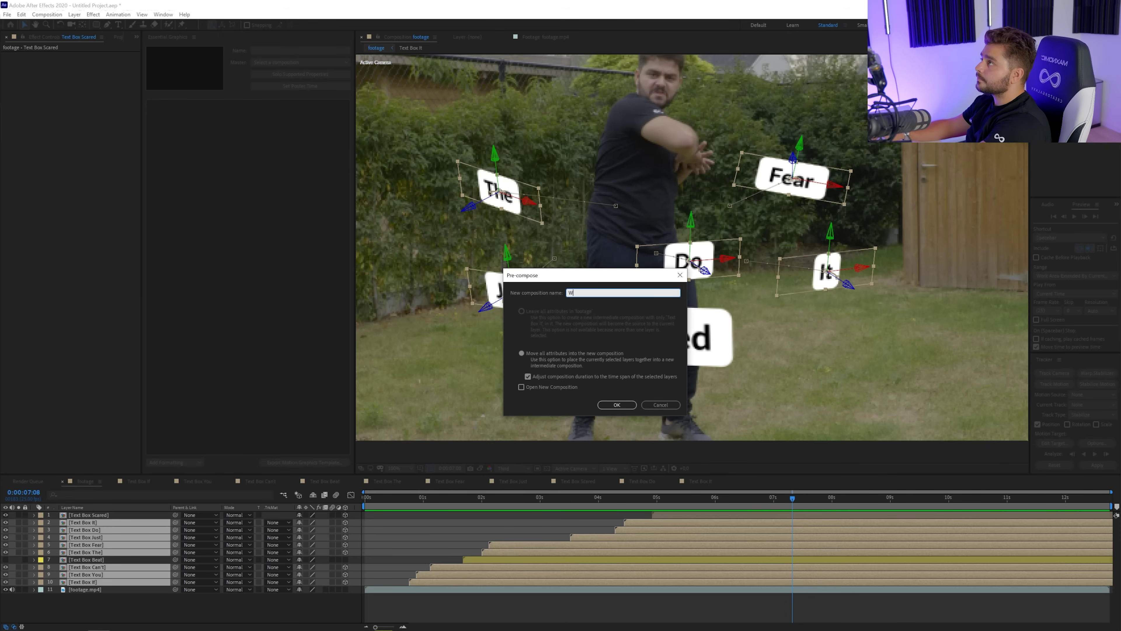
pyautogui.press('Return')
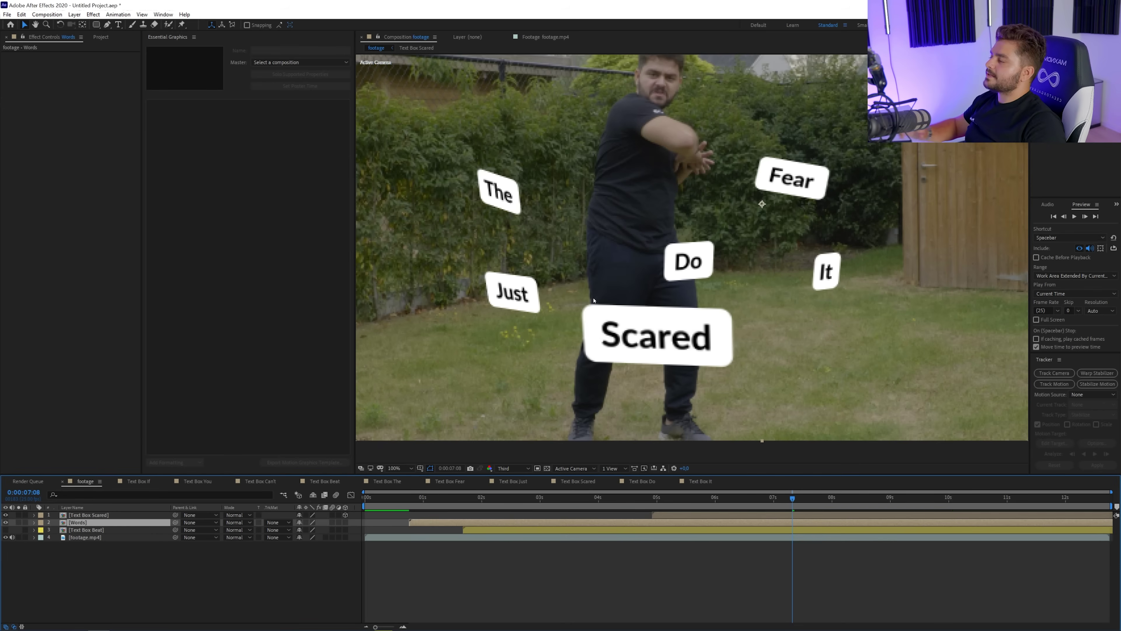
# Step: Make the Text Box Beat layer visible again with the current time at 0:00:07:01
pyautogui.moveTo(471, 498); pyautogui.dragTo(776, 514)
pyautogui.click(474, 531)
pyautogui.click(5, 529)
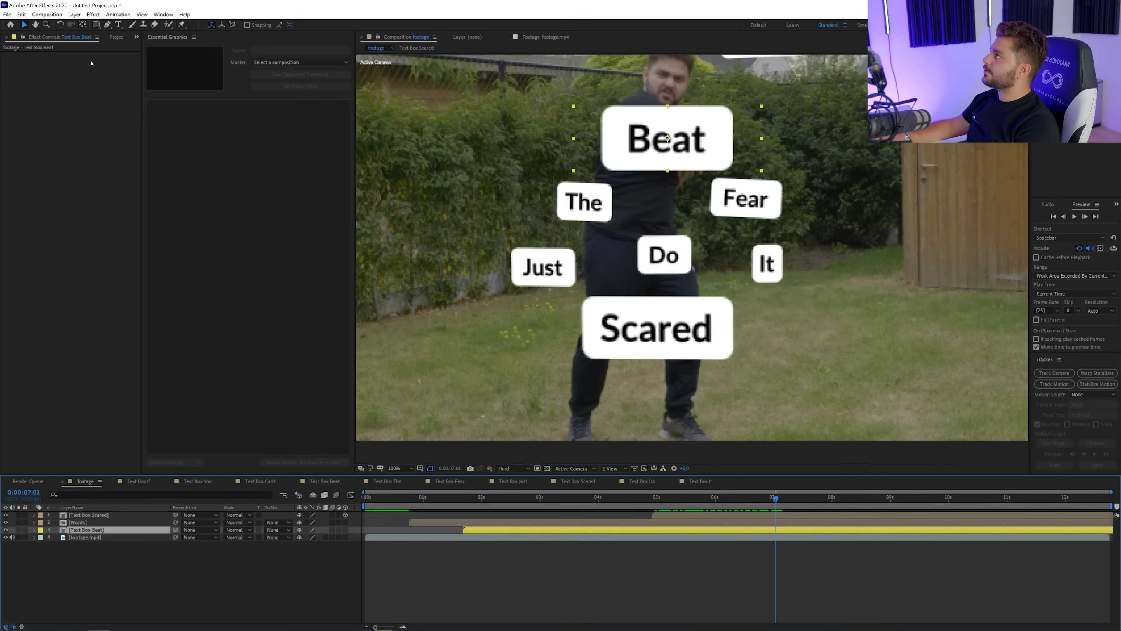
# Step: Pre-compose Text Box Beat as Beat Shatter, moving all attributes into the new composition
pyautogui.click(74, 14)
pyautogui.click(127, 305)
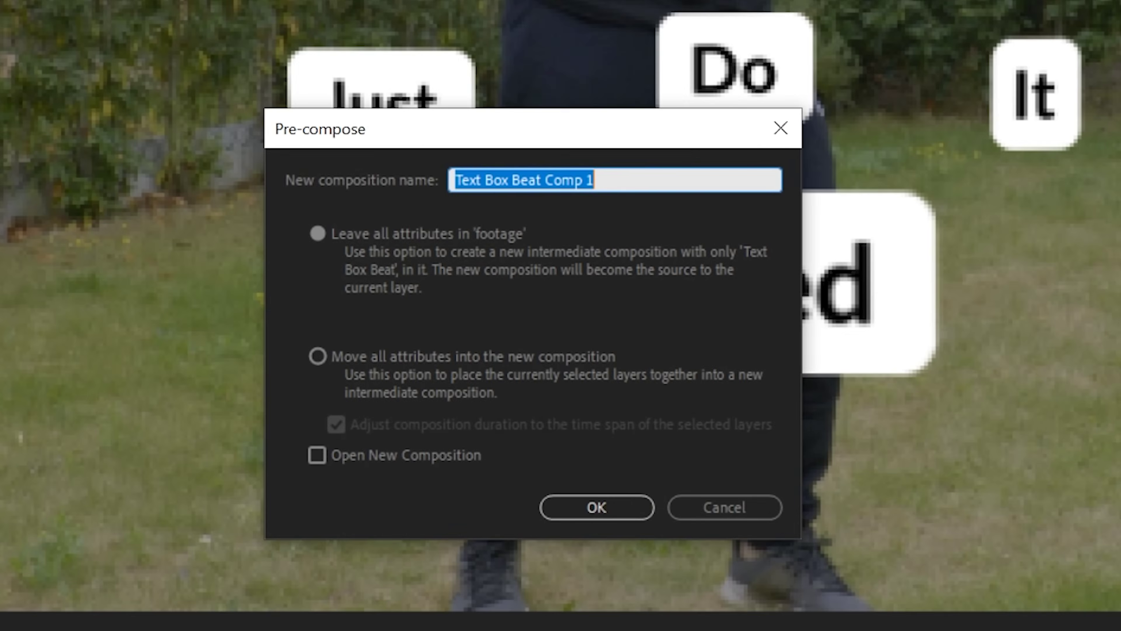
pyautogui.click(383, 368)
pyautogui.click(632, 177)
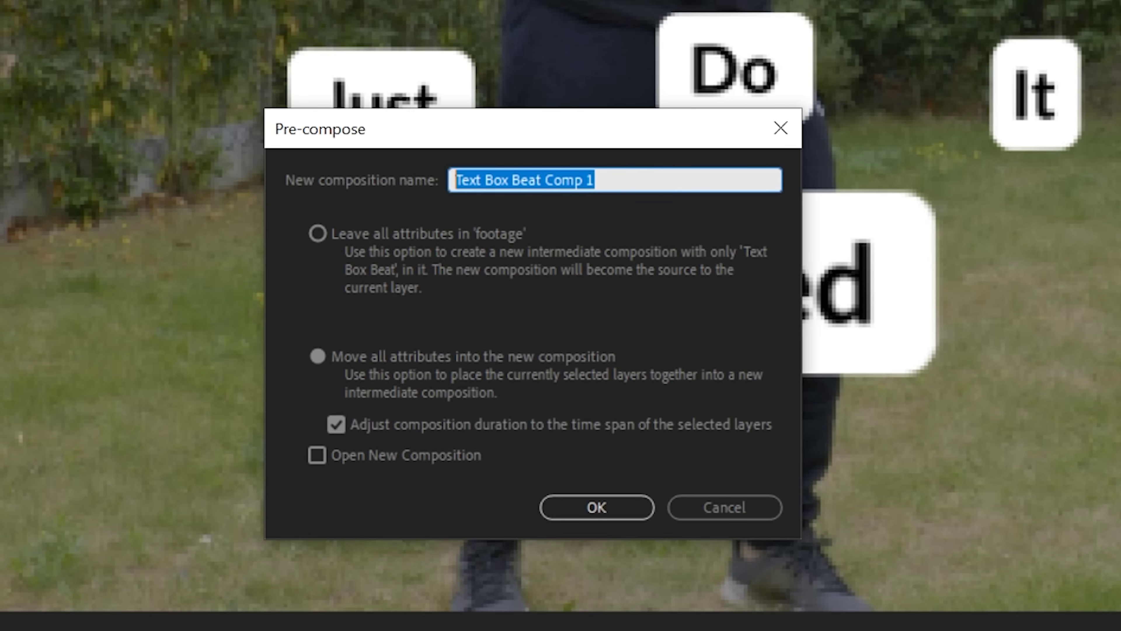
pyautogui.write('Beat Shatter')
pyautogui.press('Return')
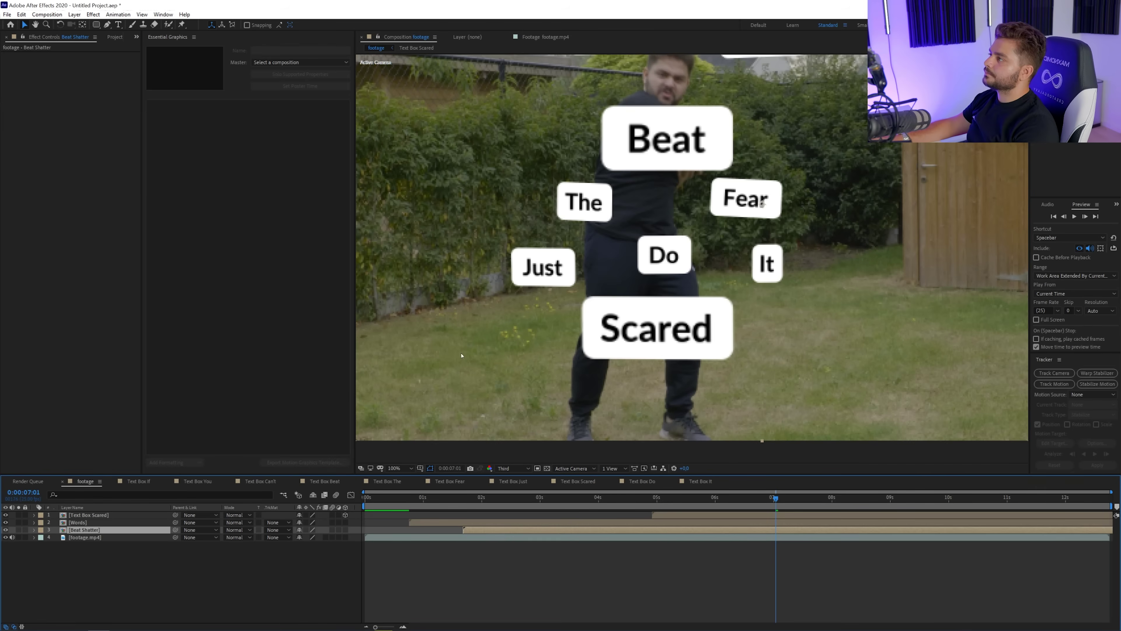
# Step: Apply the Shatter effect to the Beat Shatter layer
pyautogui.press(',')
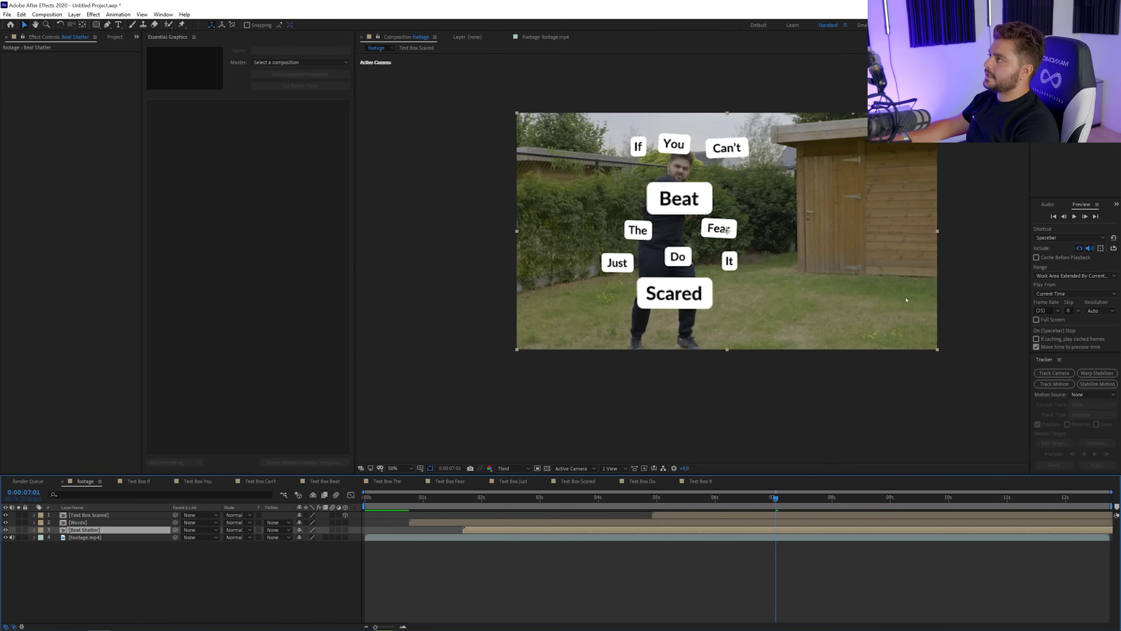
pyautogui.press('h')
pyautogui.moveTo(690, 226); pyautogui.dragTo(660, 284)
pyautogui.press('v')
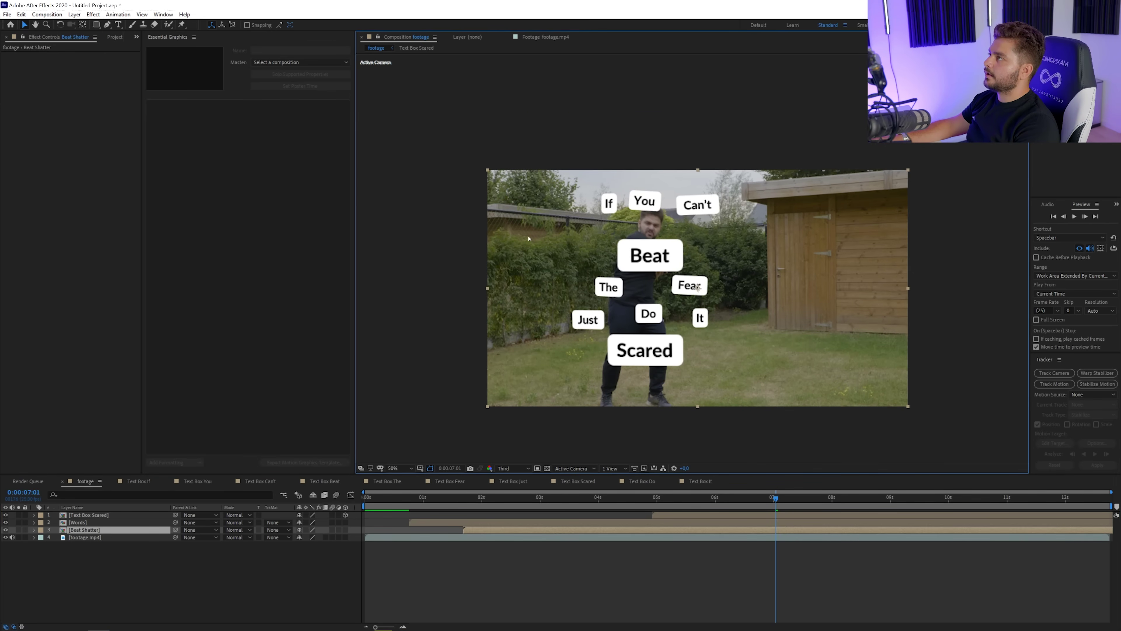
pyautogui.press('.')
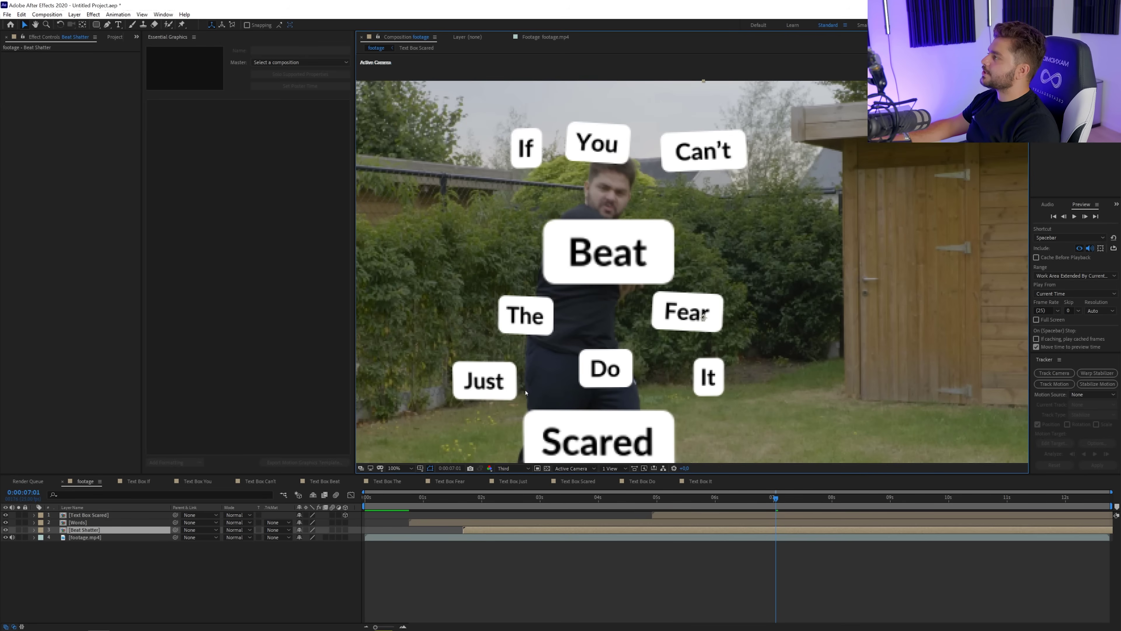
pyautogui.hotkey('ctrl', 'space')
pyautogui.write('shat')
pyautogui.press('Return')
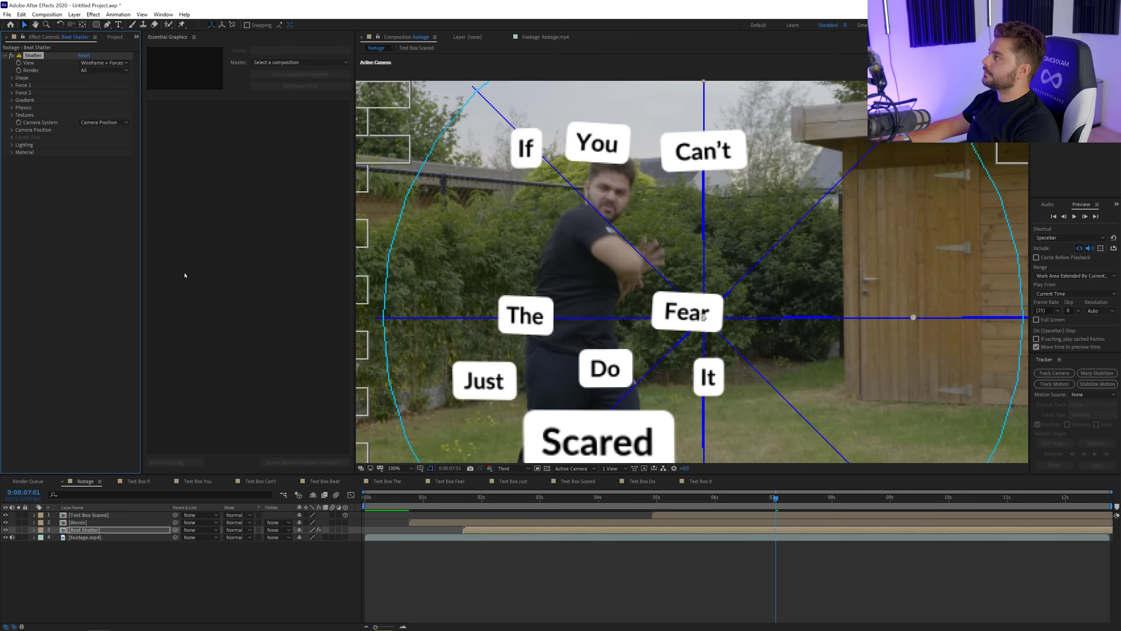
# Step: Set the Shatter effect's shape pattern to Glass
pyautogui.scroll(-1, 716, 225)
pyautogui.scroll(1, 716, 225)
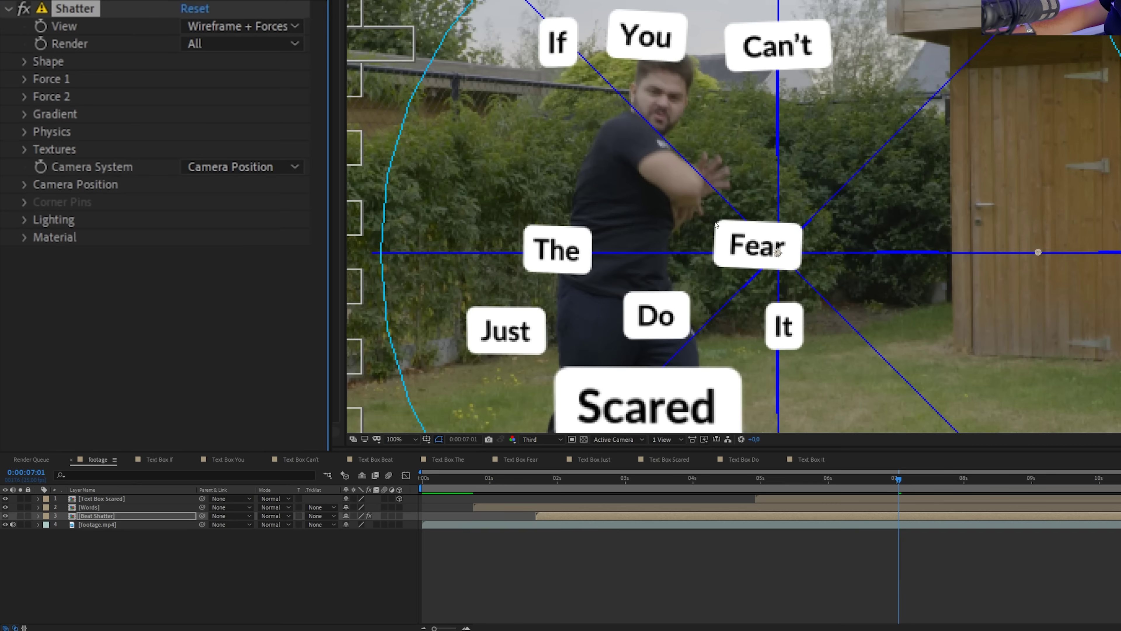
pyautogui.click(23, 62)
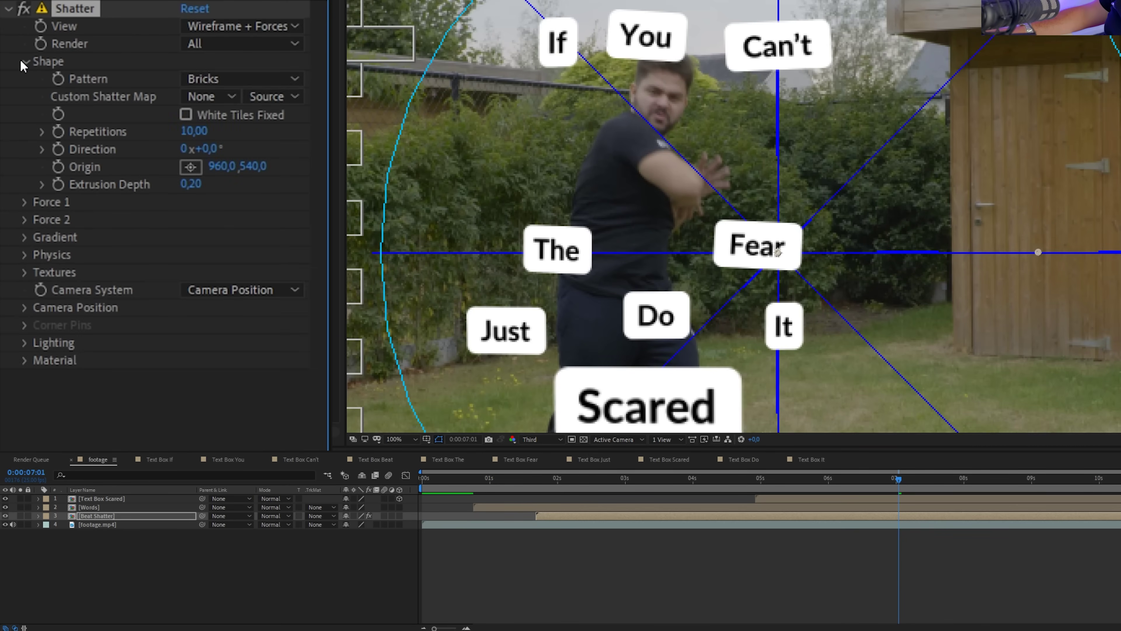
pyautogui.click(243, 78)
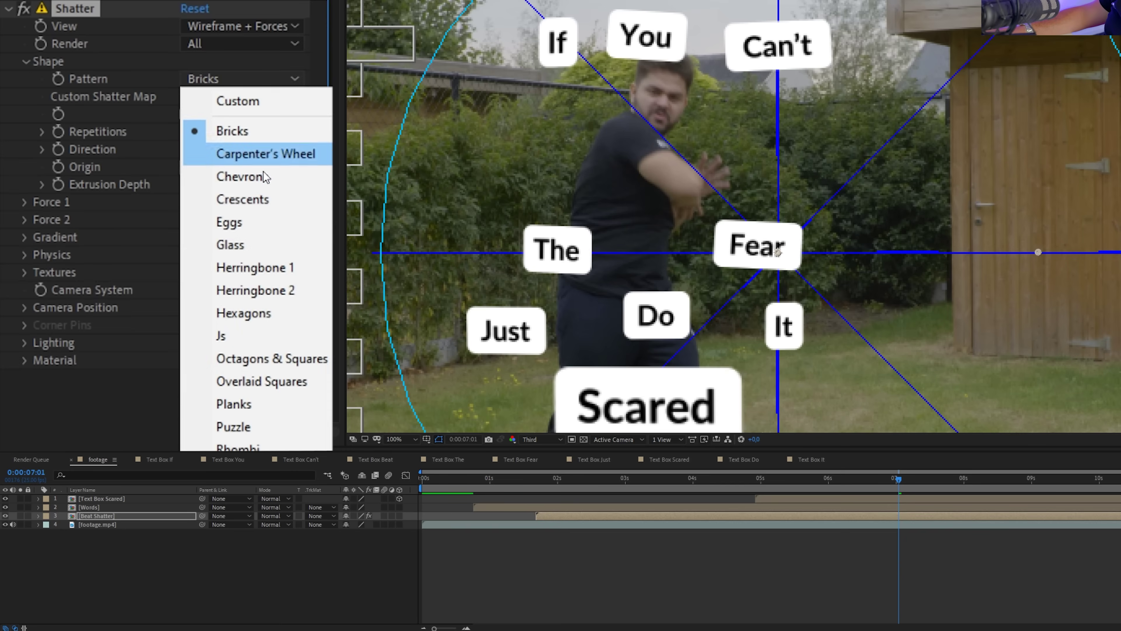
pyautogui.click(265, 247)
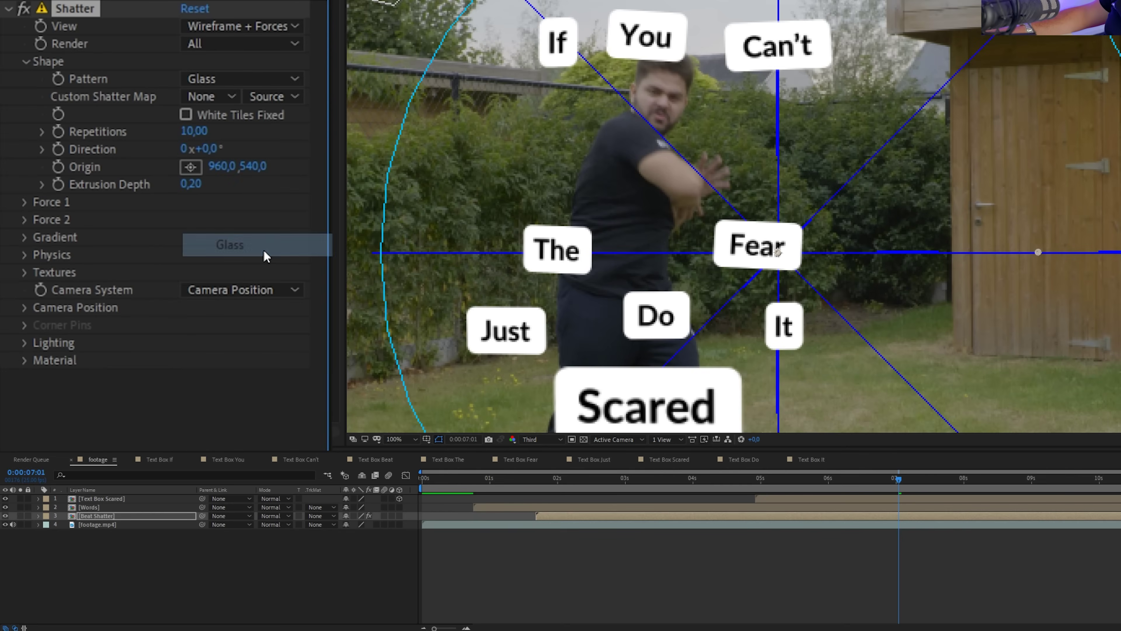
# Step: Set the Shatter effect's Force 1 radius to 0 and the pattern repetitions to 70
pyautogui.click(25, 202)
pyautogui.click(192, 256)
pyautogui.write('0')
pyautogui.press('Return')
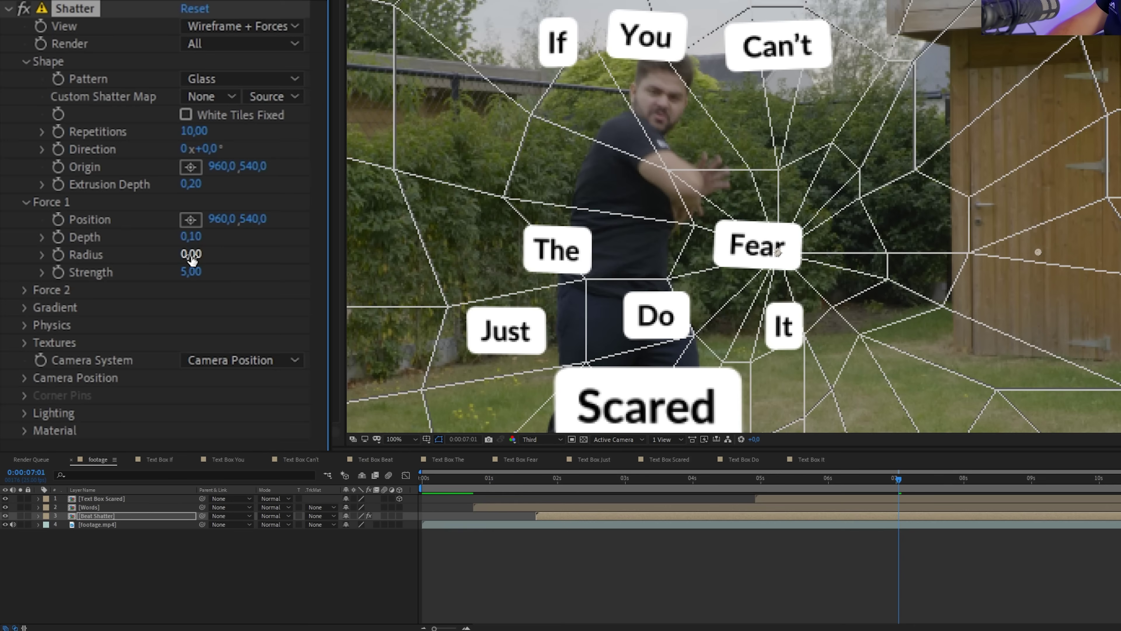
pyautogui.click(190, 129)
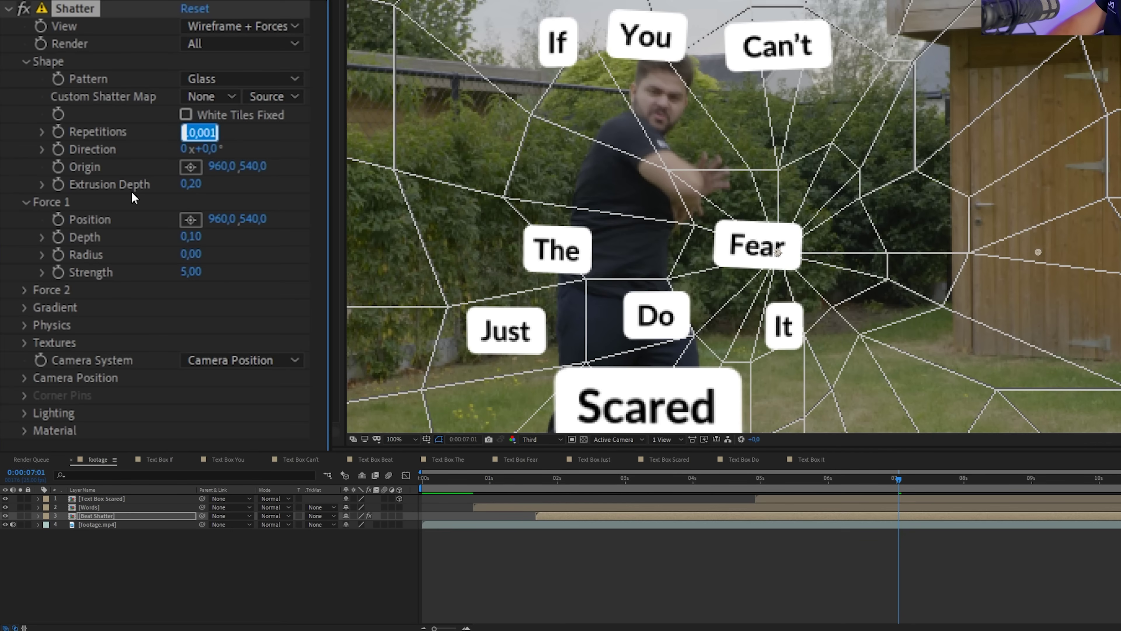
pyautogui.write('70')
pyautogui.press('Return')
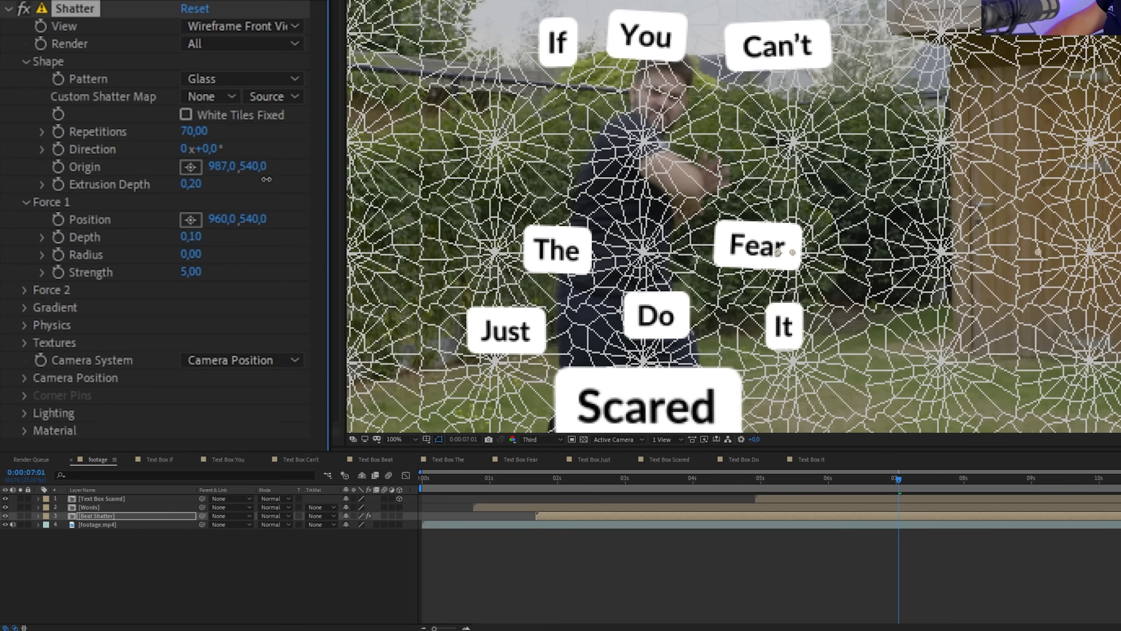
# Step: Move the shatter pattern's origin to 996, 592, checking the Rendered view before returning to Wireframe + Forces
pyautogui.moveTo(253, 167); pyautogui.dragTo(282, 169)
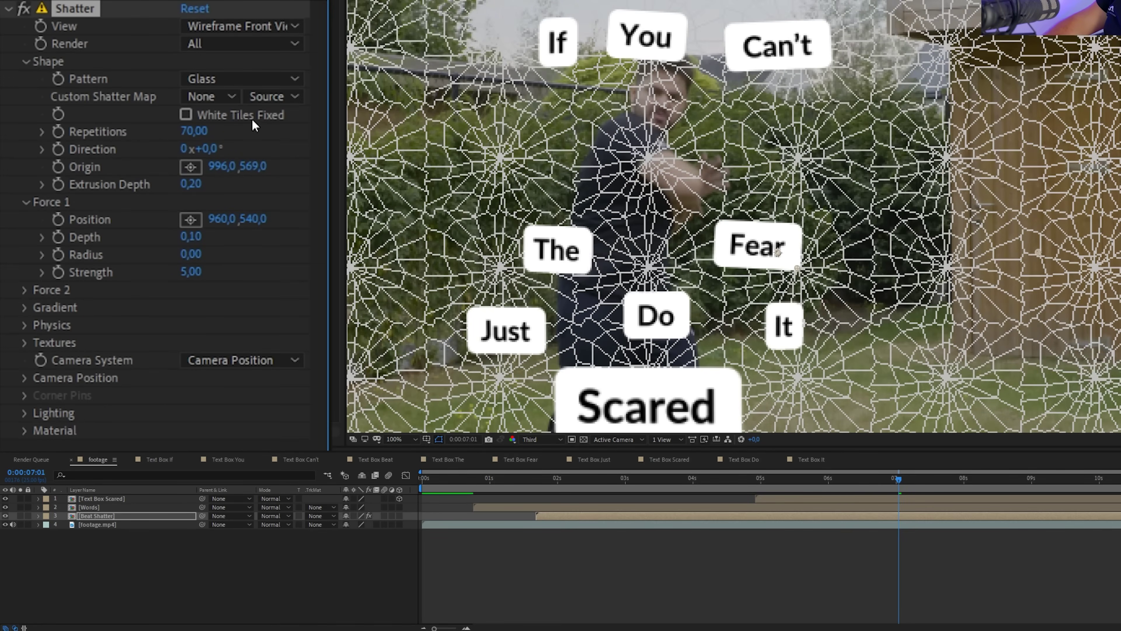
pyautogui.click(246, 27)
pyautogui.click(245, 56)
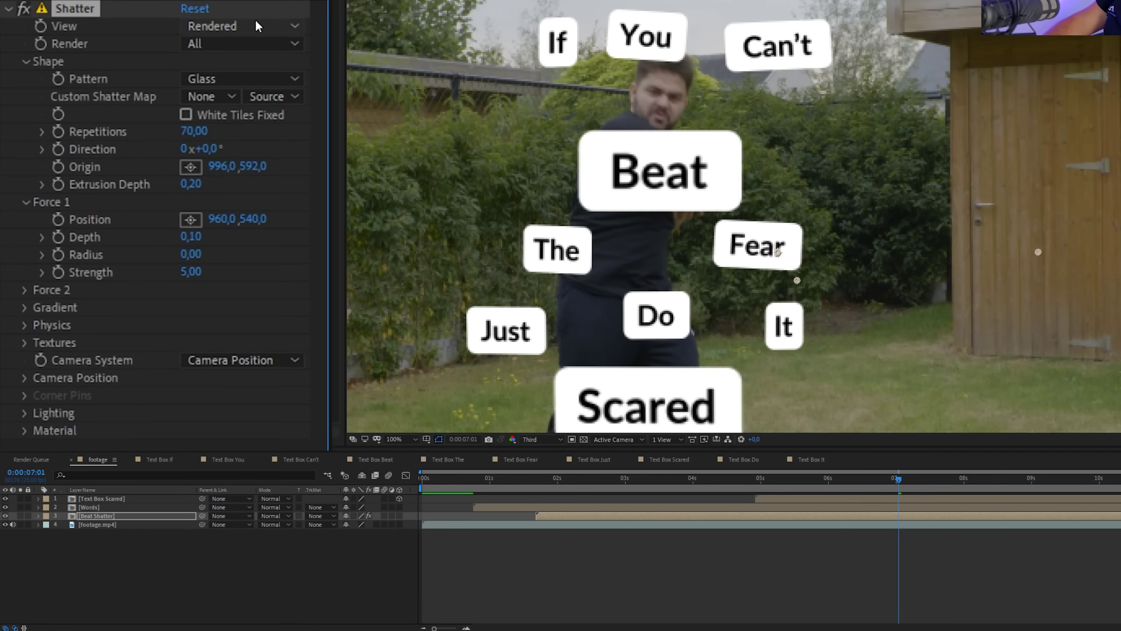
pyautogui.click(258, 26)
pyautogui.click(247, 138)
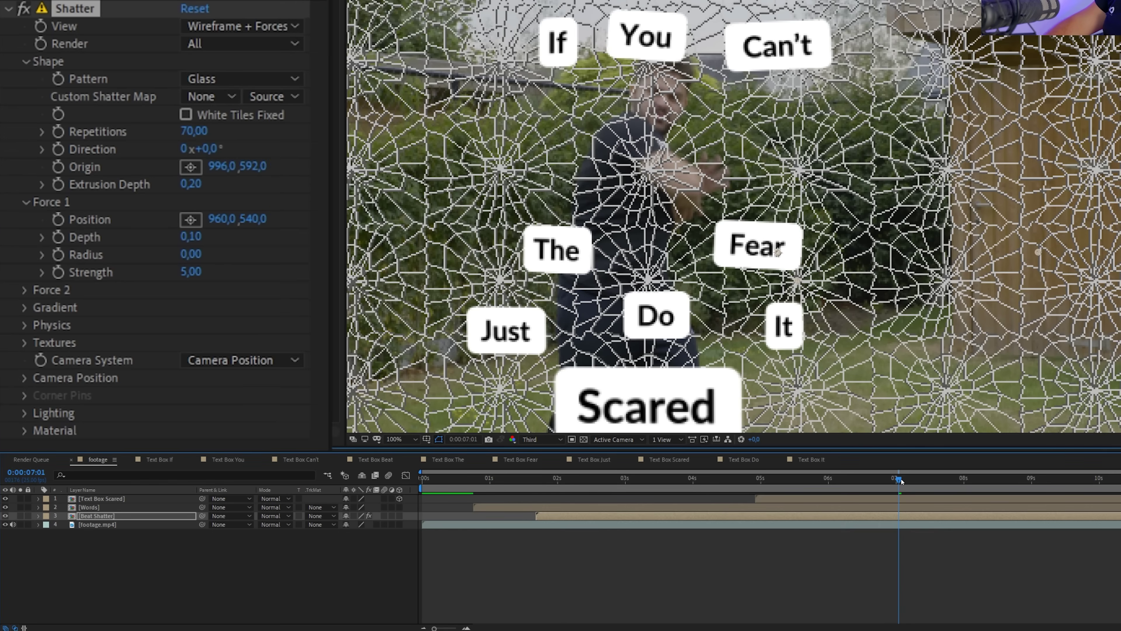
# Step: Animate the Shatter effect's Force 1 radius from 0 at 0:00:07:00 to 0.45 a few frames on
pyautogui.click(895, 478)
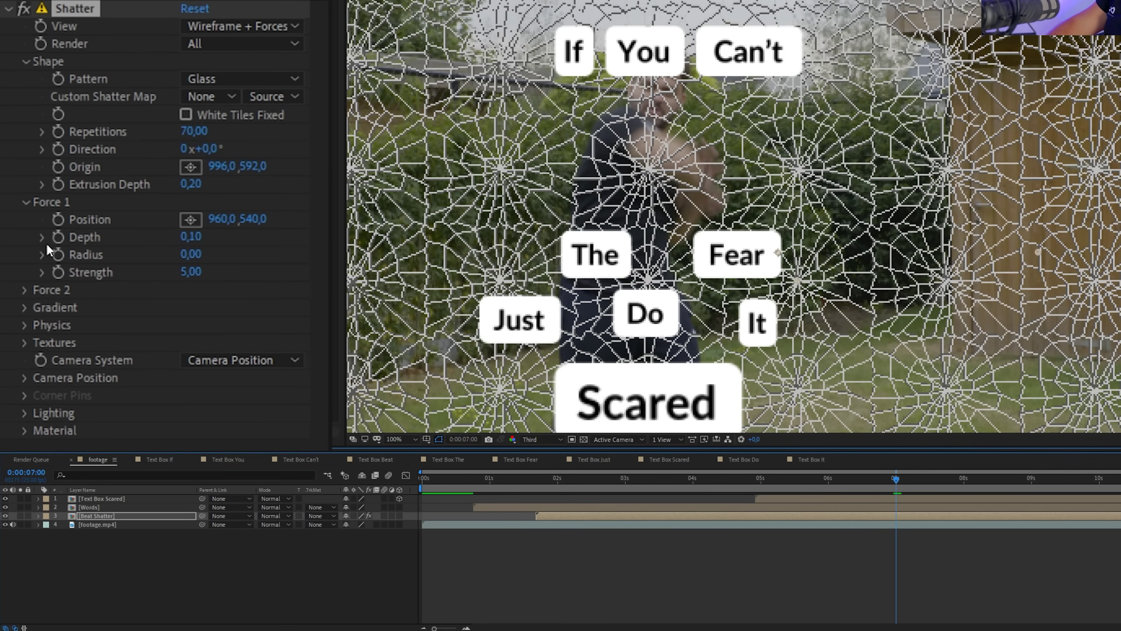
pyautogui.click(59, 262)
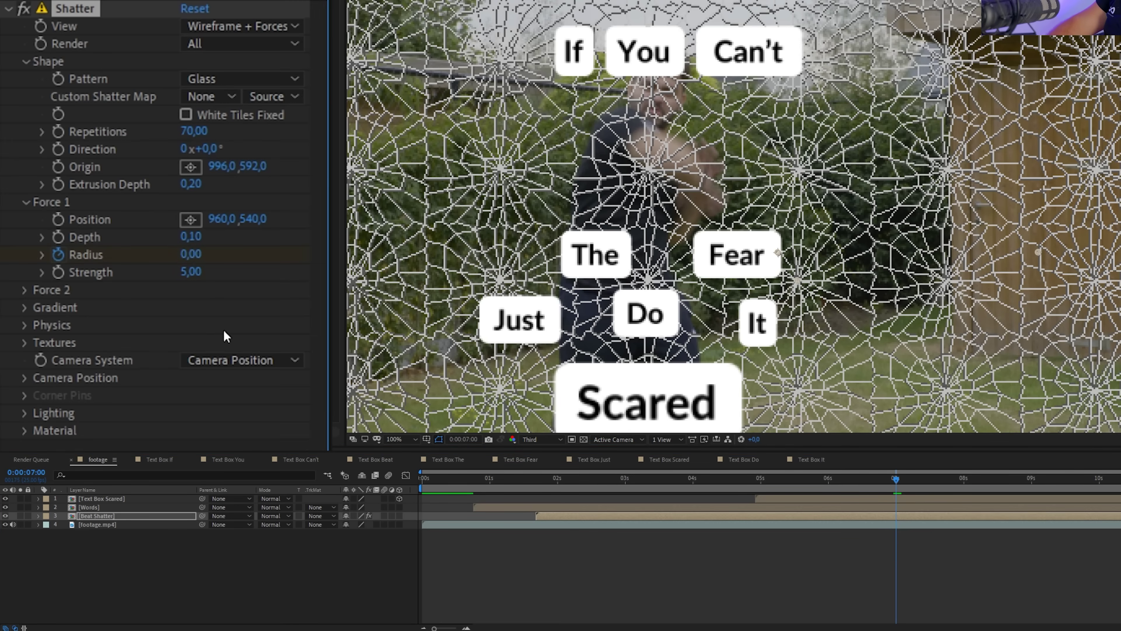
pyautogui.press('space')
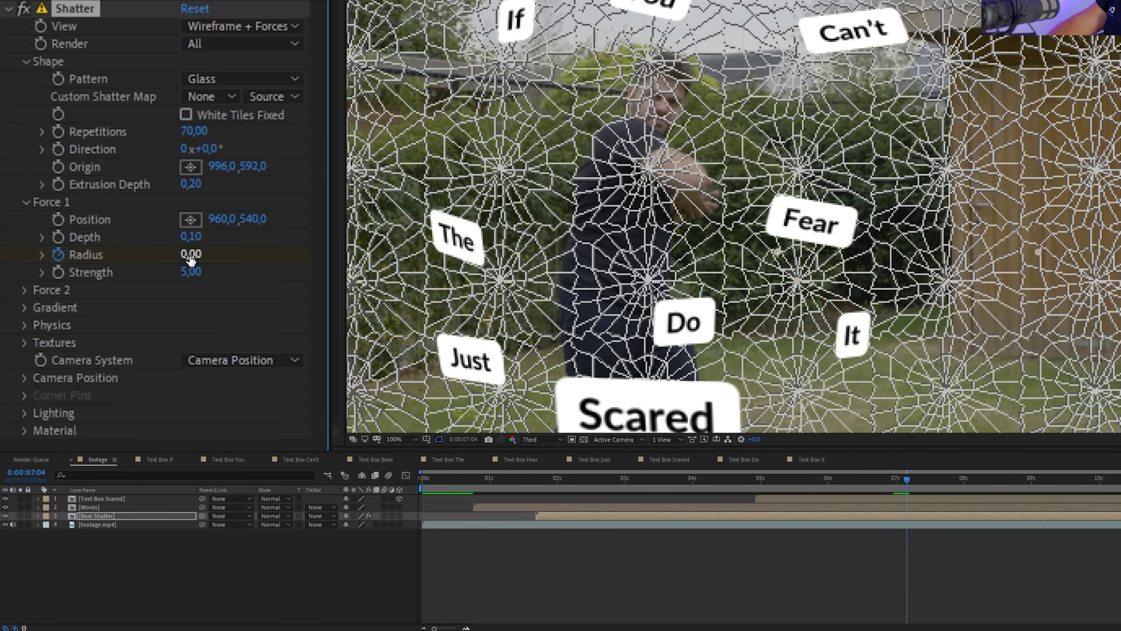
pyautogui.moveTo(211, 256); pyautogui.dragTo(237, 260)
# Step: Move the Force 1 position onto the man's fist at 719, 383, checking it frame by frame
pyautogui.moveTo(778, 252); pyautogui.dragTo(671, 160)
pyautogui.press('pageup')
pyautogui.press('pageup')
pyautogui.press('pageup')
pyautogui.press('pageup')
pyautogui.press('pageup')
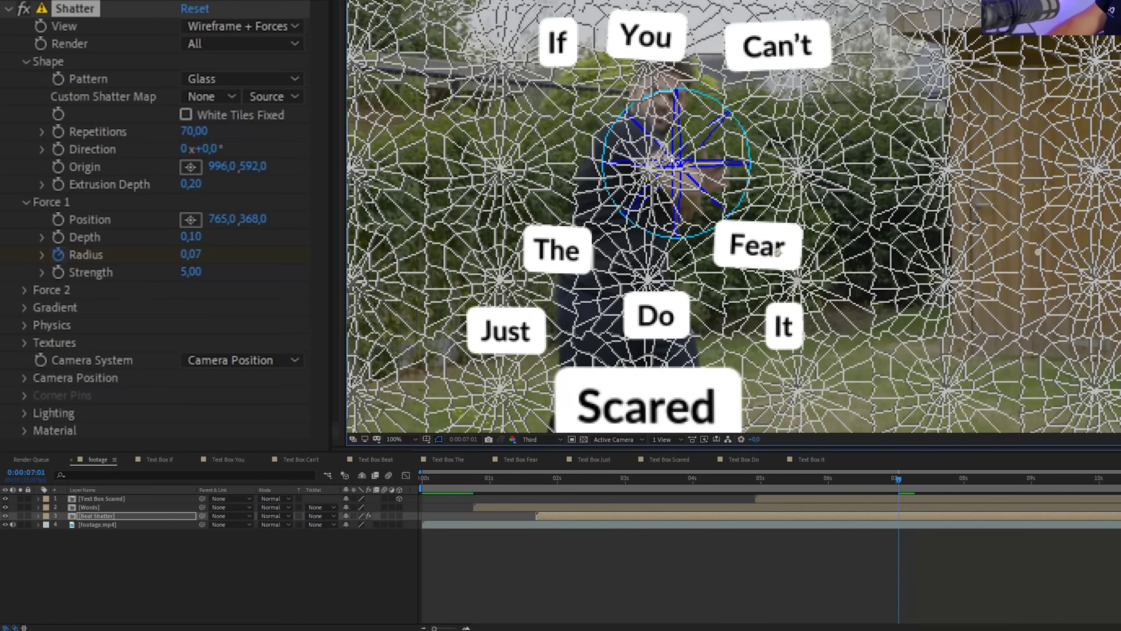
pyautogui.press('pagedown')
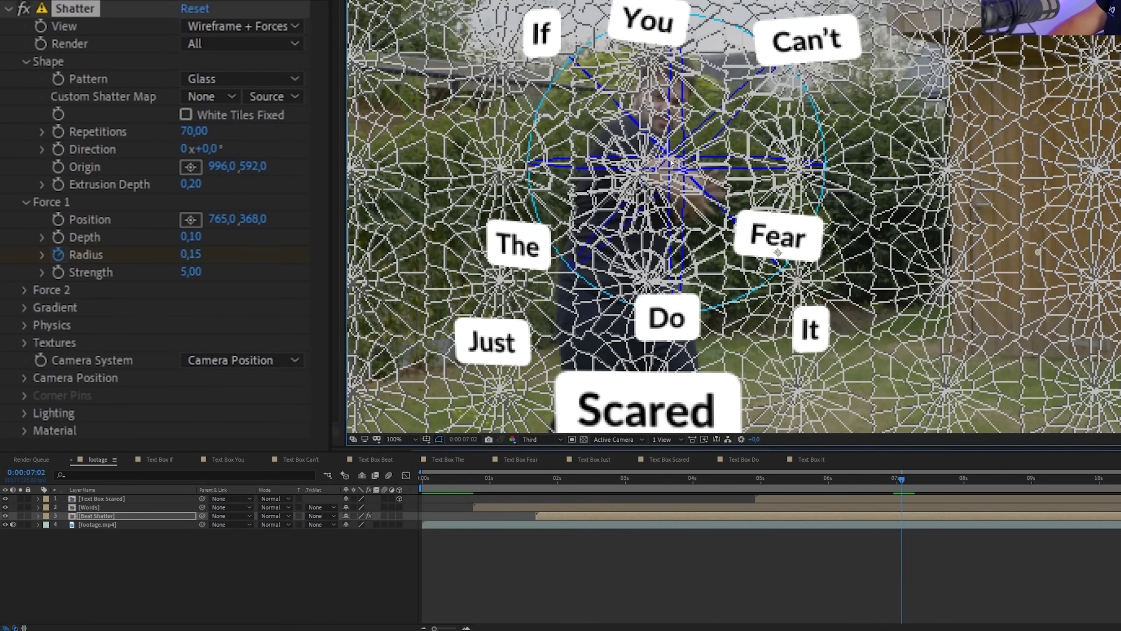
pyautogui.moveTo(664, 163); pyautogui.dragTo(646, 169)
pyautogui.press('pagedown')
pyautogui.press('pagedown')
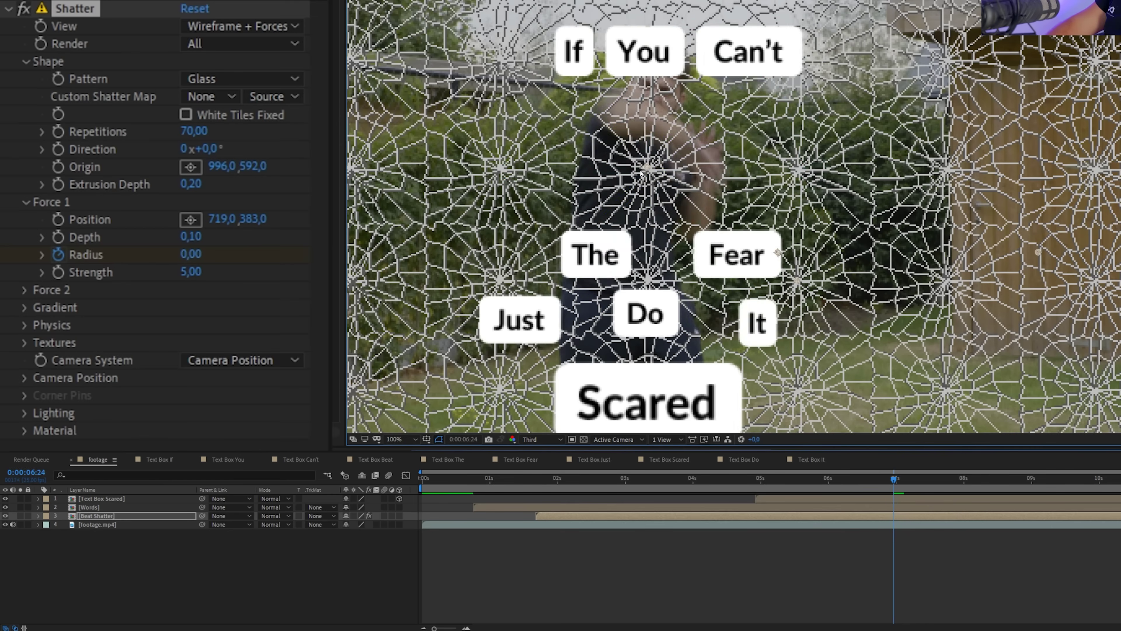
pyautogui.press('pagedown')
pyautogui.press('pagedown')
pyautogui.press('pagedown')
pyautogui.press('pagedown')
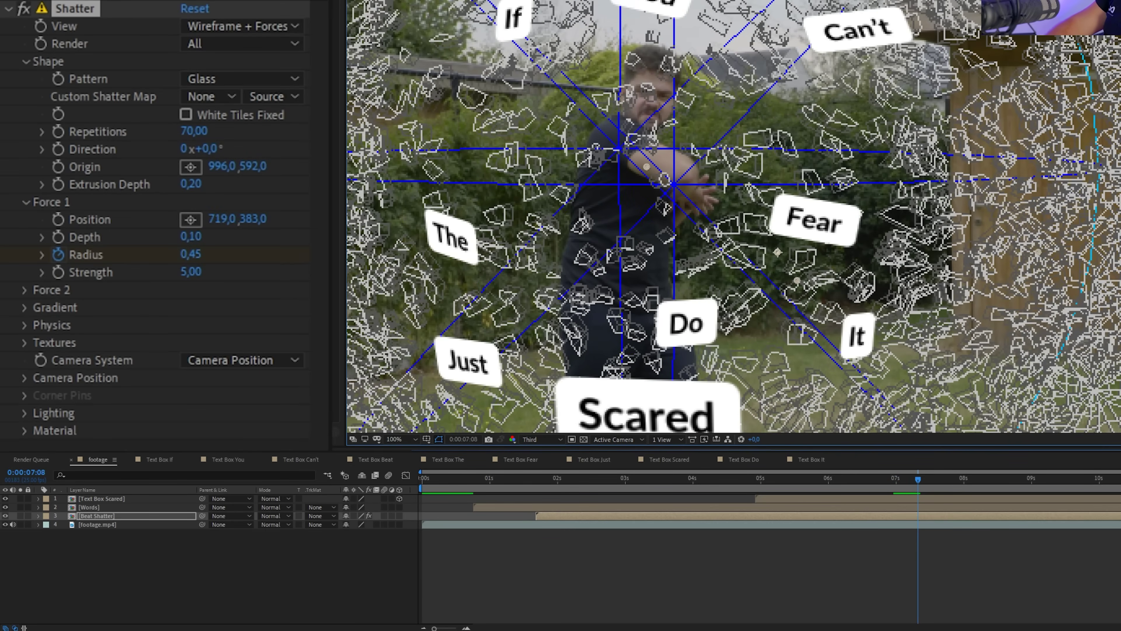
# Step: Switch the Shatter view to Rendered and set the extrusion depth to 0.05
pyautogui.click(189, 185)
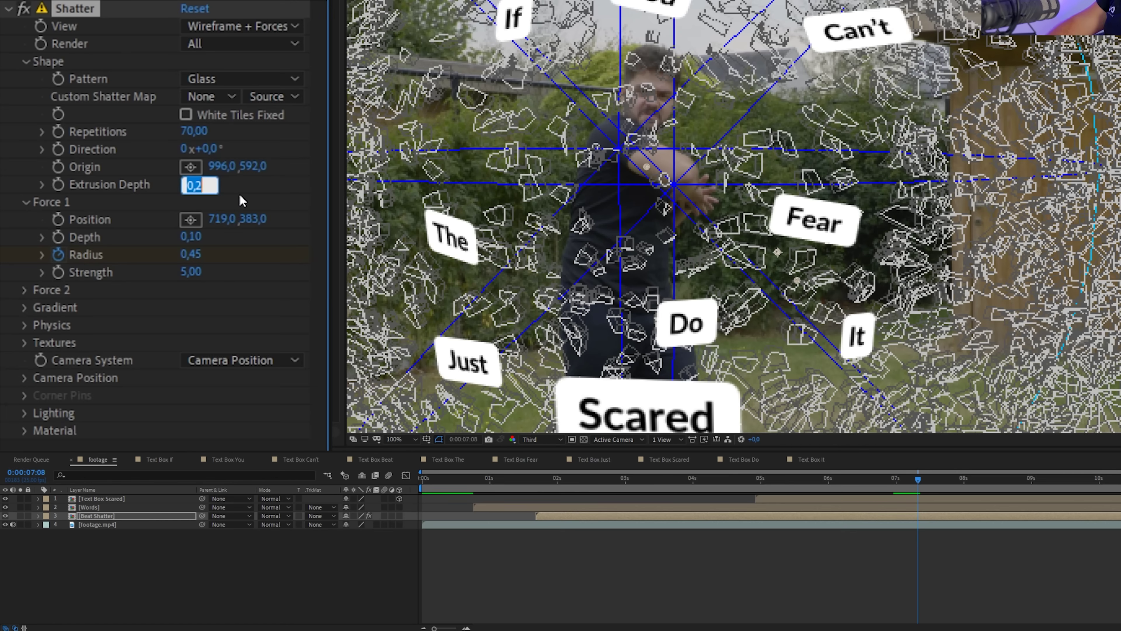
pyautogui.press('Return')
pyautogui.click(254, 26)
pyautogui.click(243, 49)
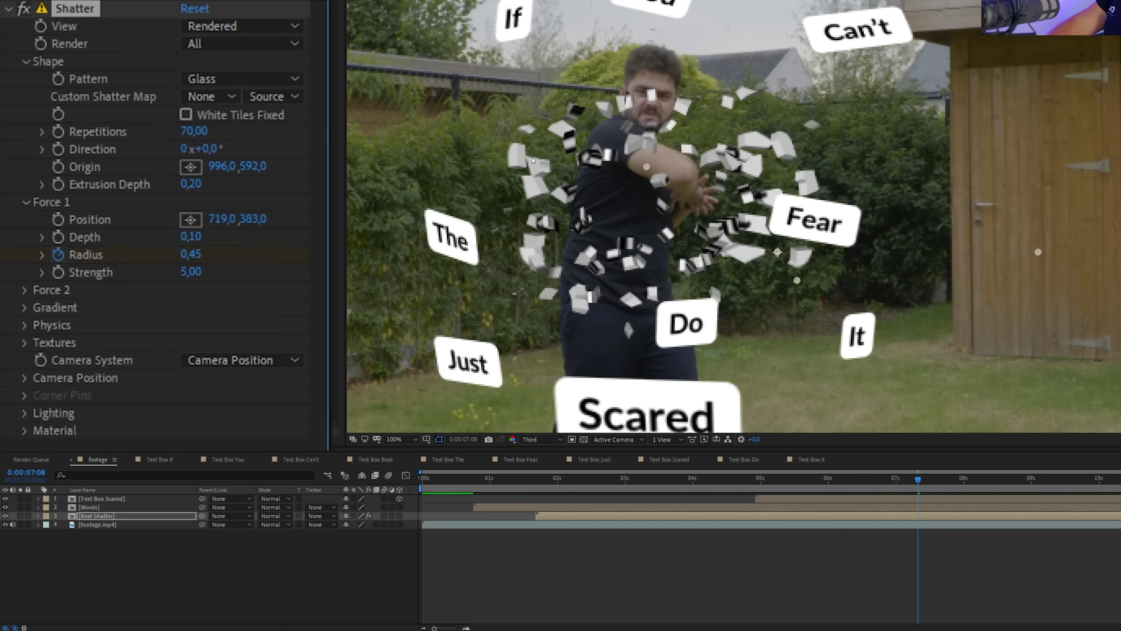
pyautogui.click(194, 185)
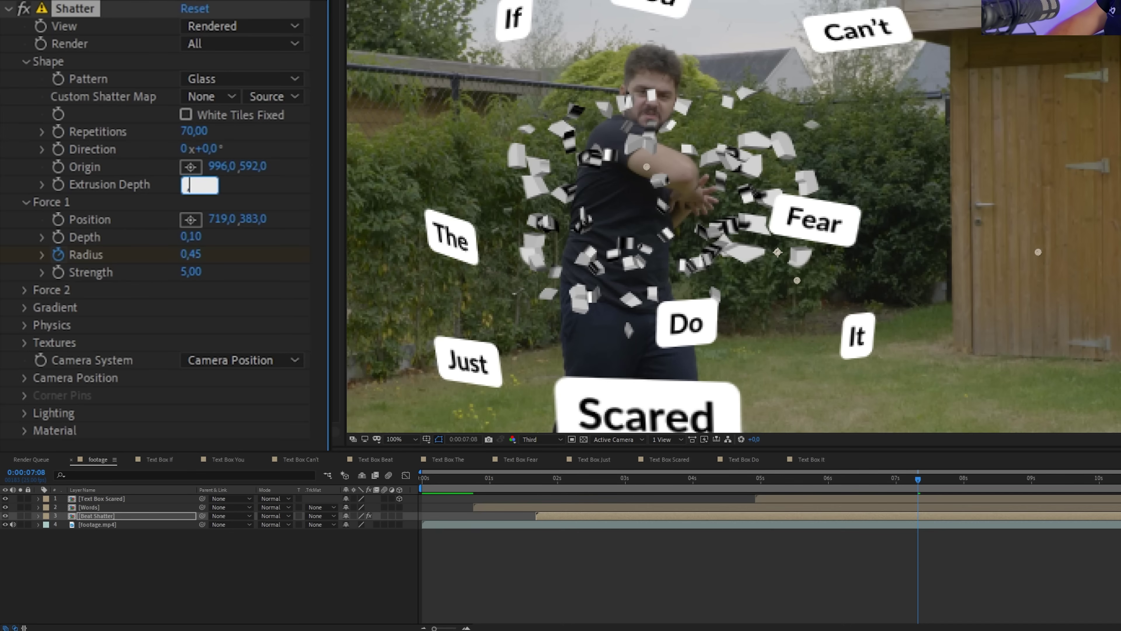
pyautogui.press('Return')
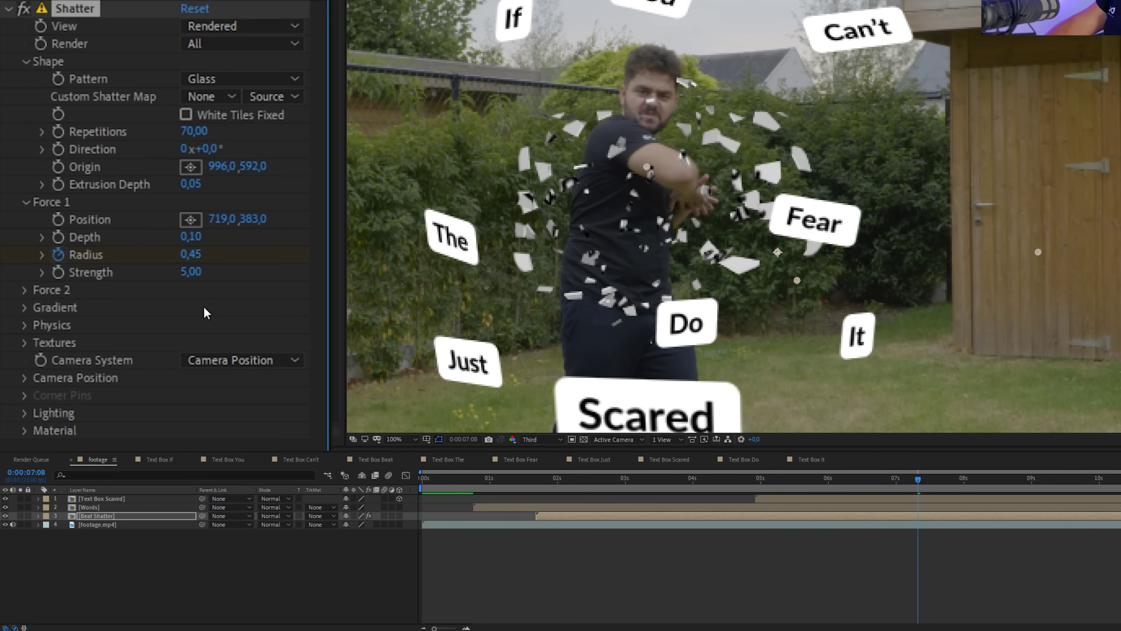
# Step: Examine the Shatter effect's Lighting and Material settings and collapse the effect
pyautogui.click(25, 413)
pyautogui.scroll(-6, 216, 439)
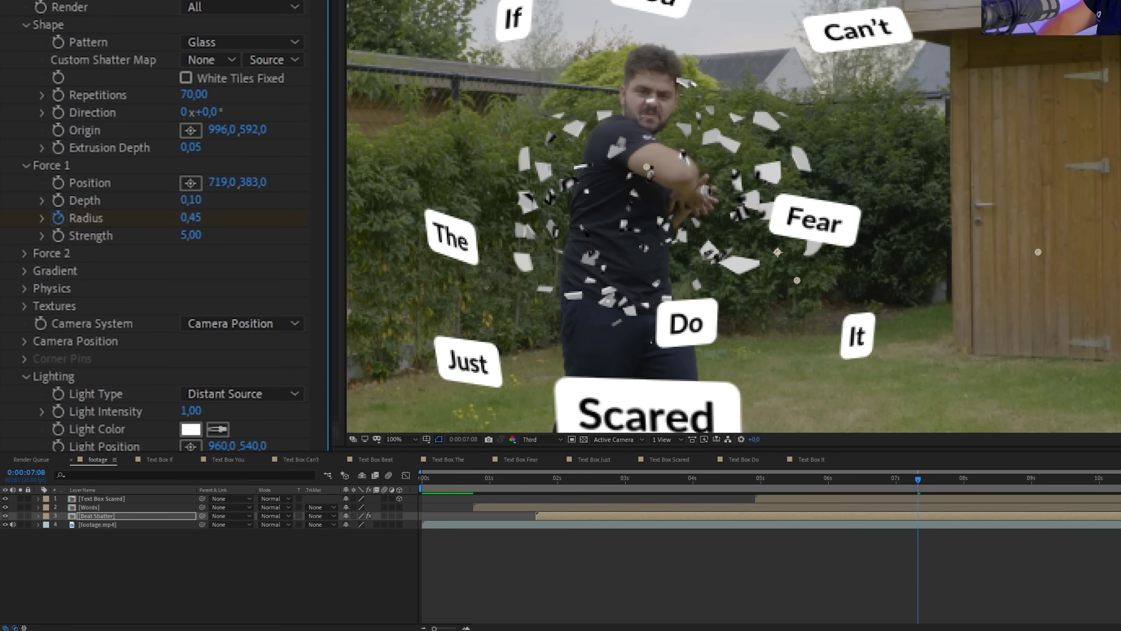
pyautogui.scroll(-1, 215, 435)
pyautogui.moveTo(192, 394); pyautogui.dragTo(253, 396)
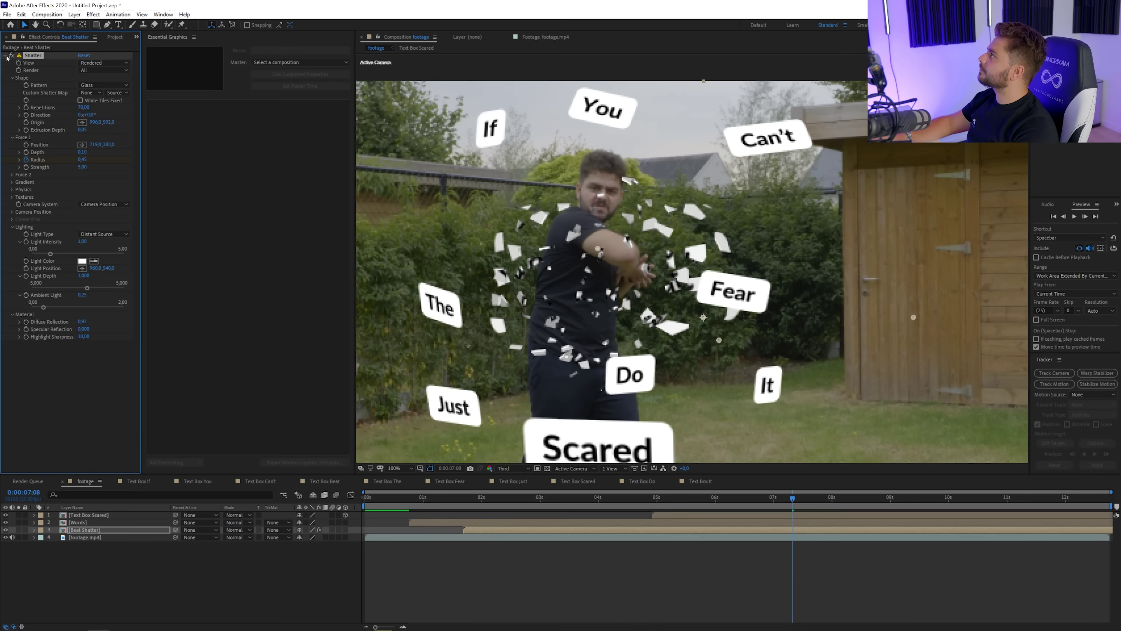
pyautogui.click(4, 55)
pyautogui.click(52, 149)
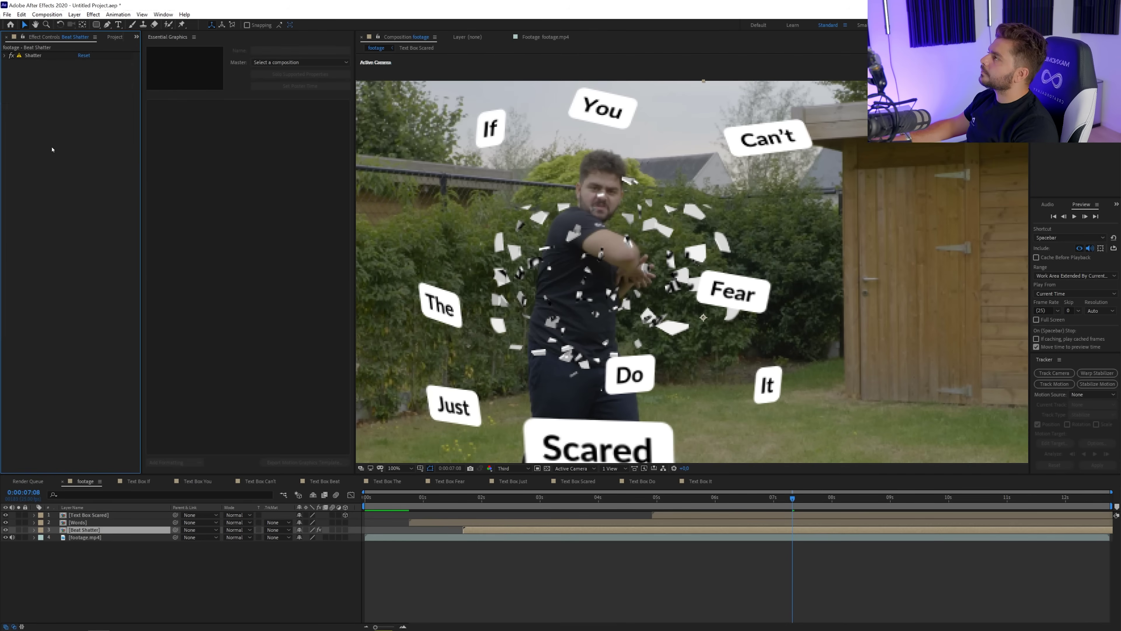
# Step: Preview the word burst and Beat shatter in the whole frame, starting shortly before the hit
pyautogui.press(',')
pyautogui.press(',')
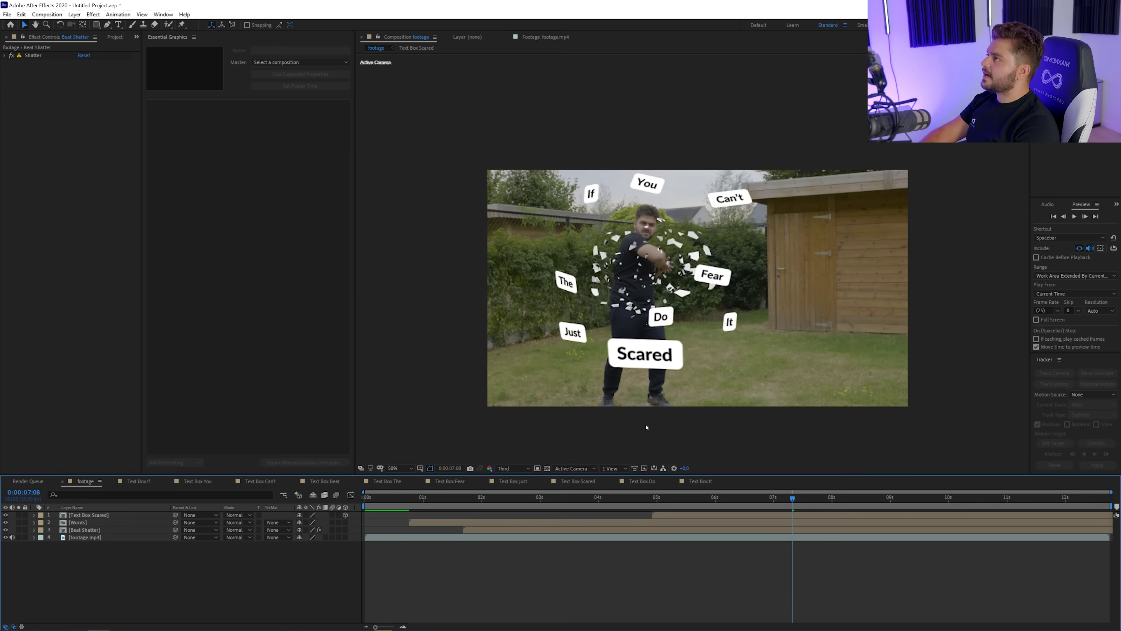
pyautogui.click(689, 498)
pyautogui.press('space')
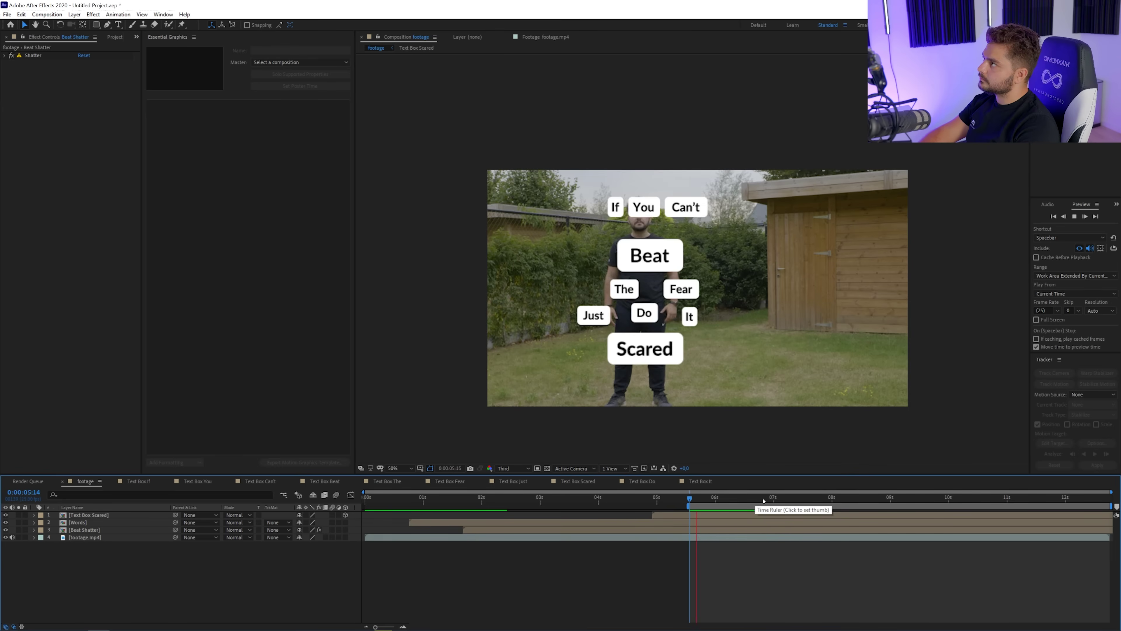
pyautogui.moveTo(764, 500); pyautogui.dragTo(775, 501)
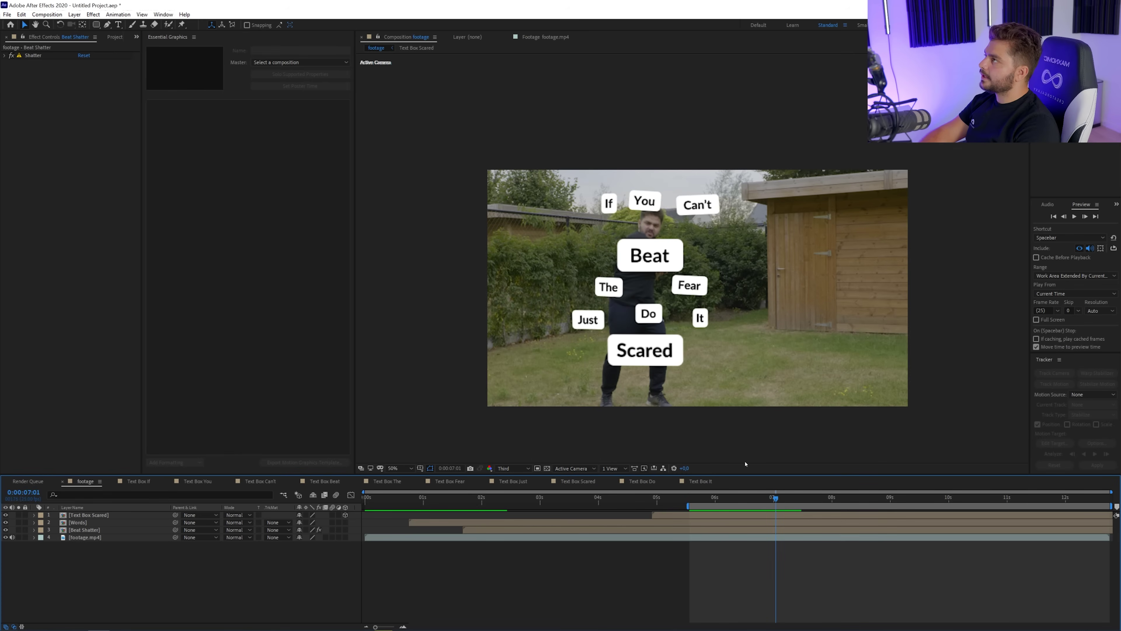
# Step: Set the Beat Shatter layer's Force 1 strength to 10 and its physics gravity to 10
pyautogui.scroll(1, 631, 285)
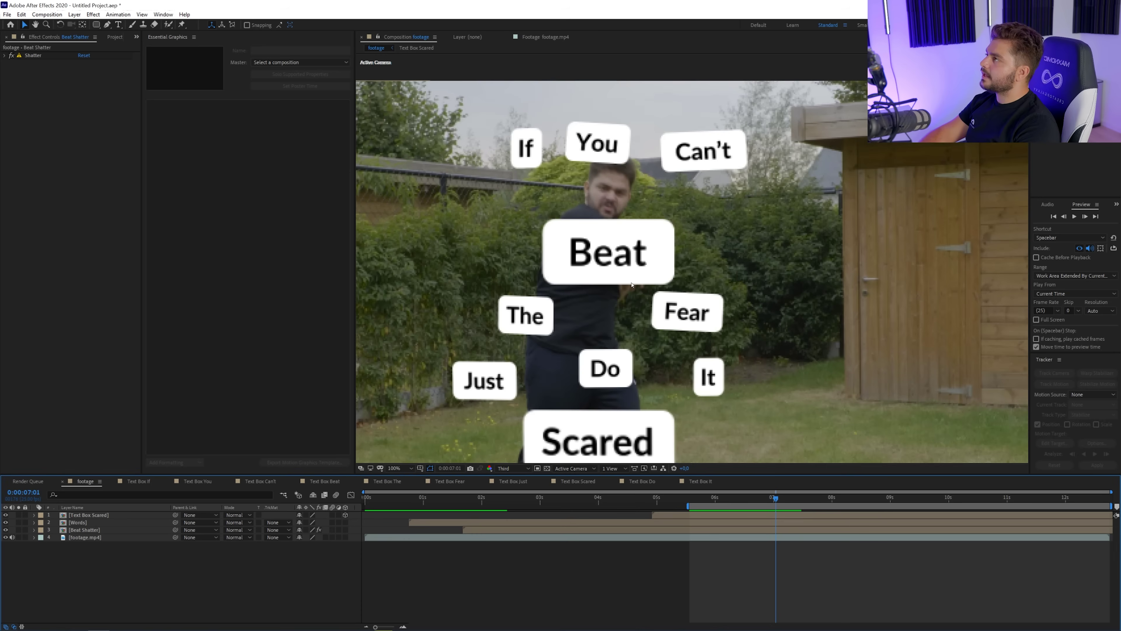
pyautogui.click(88, 530)
pyautogui.click(5, 55)
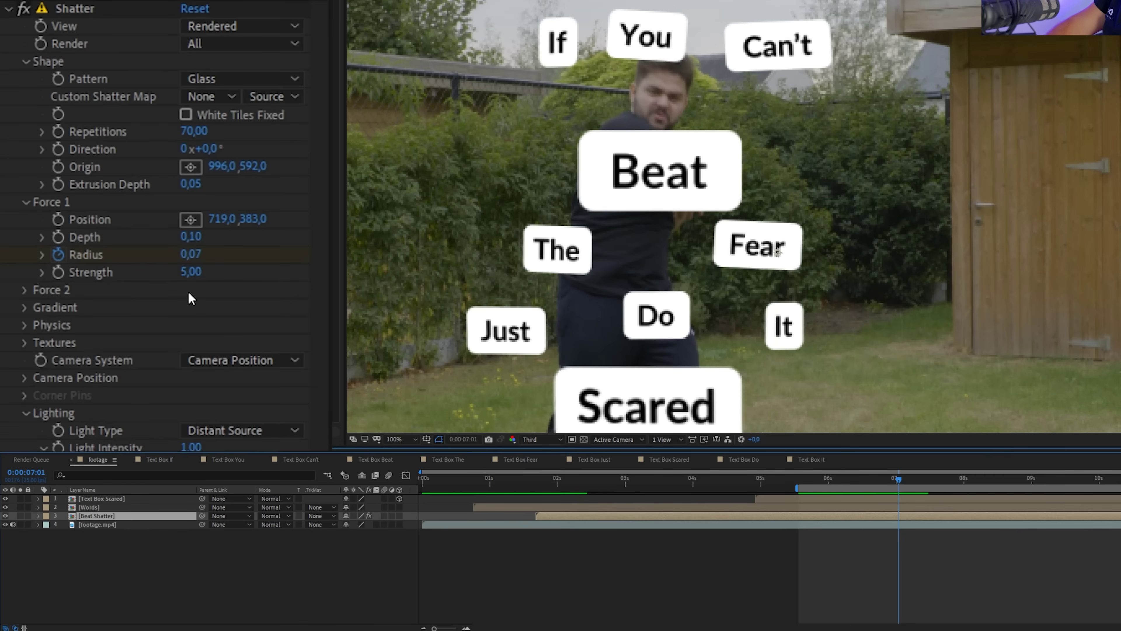
pyautogui.click(191, 272)
pyautogui.write('1')
pyautogui.press('Return')
pyautogui.click(25, 325)
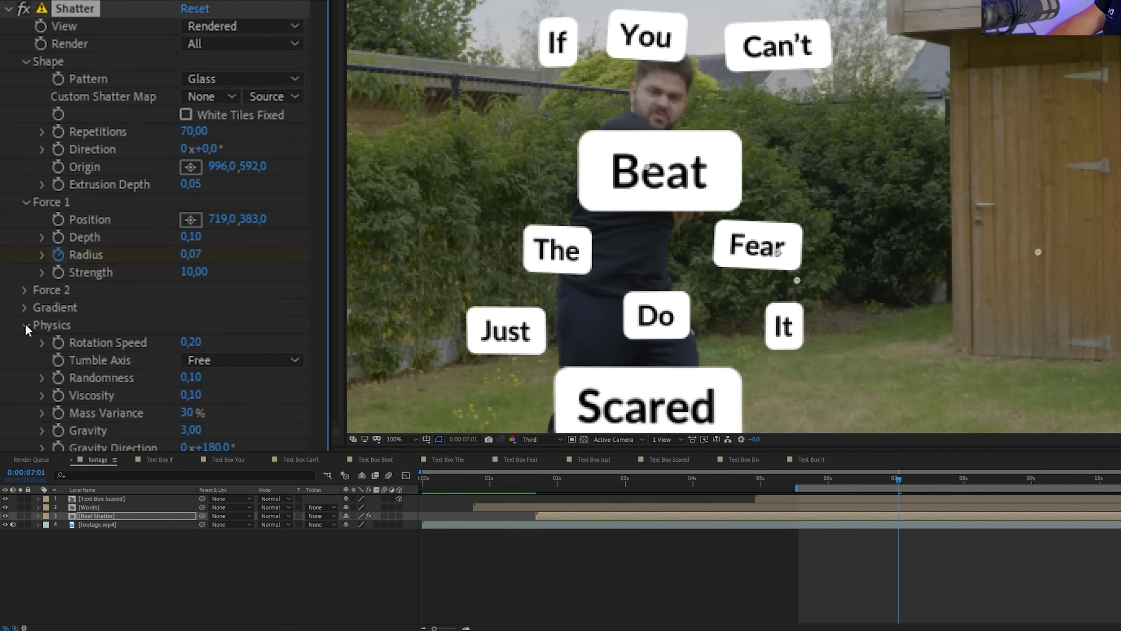
pyautogui.click(191, 428)
pyautogui.write('10')
pyautogui.press('Return')
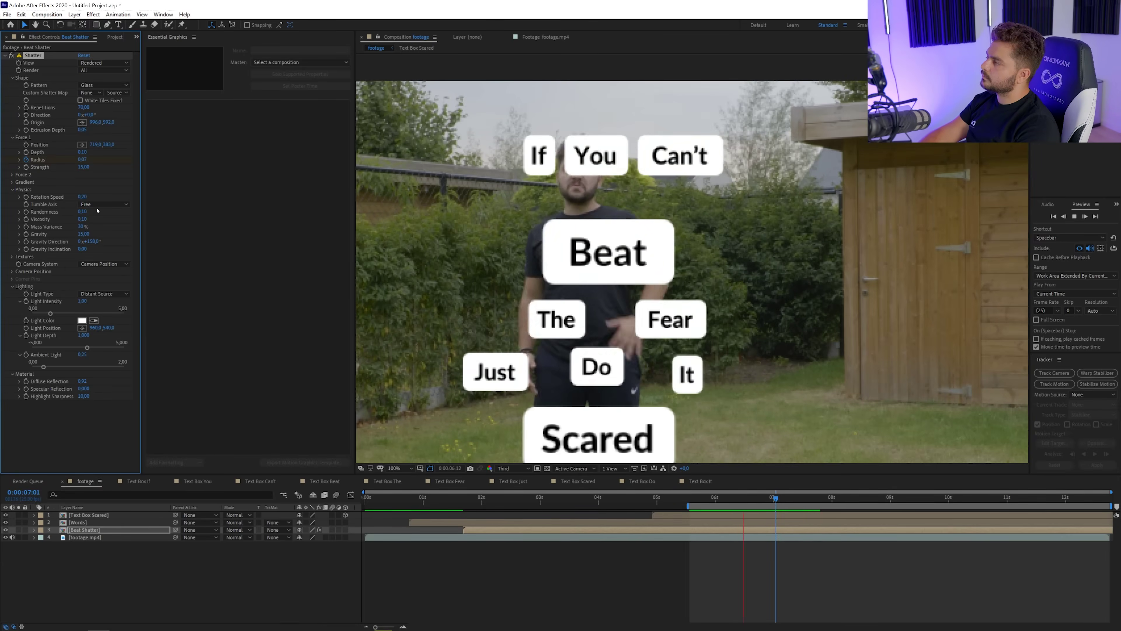
# Step: Move the ending Force 1 radius keyframe earlier to about 0:00:07:04 and preview the shatter
pyautogui.moveTo(780, 506); pyautogui.dragTo(776, 506)
pyautogui.press('u')
pyautogui.moveTo(796, 545); pyautogui.dragTo(785, 545)
pyautogui.moveTo(784, 545); pyautogui.dragTo(782, 545)
pyautogui.press('space')
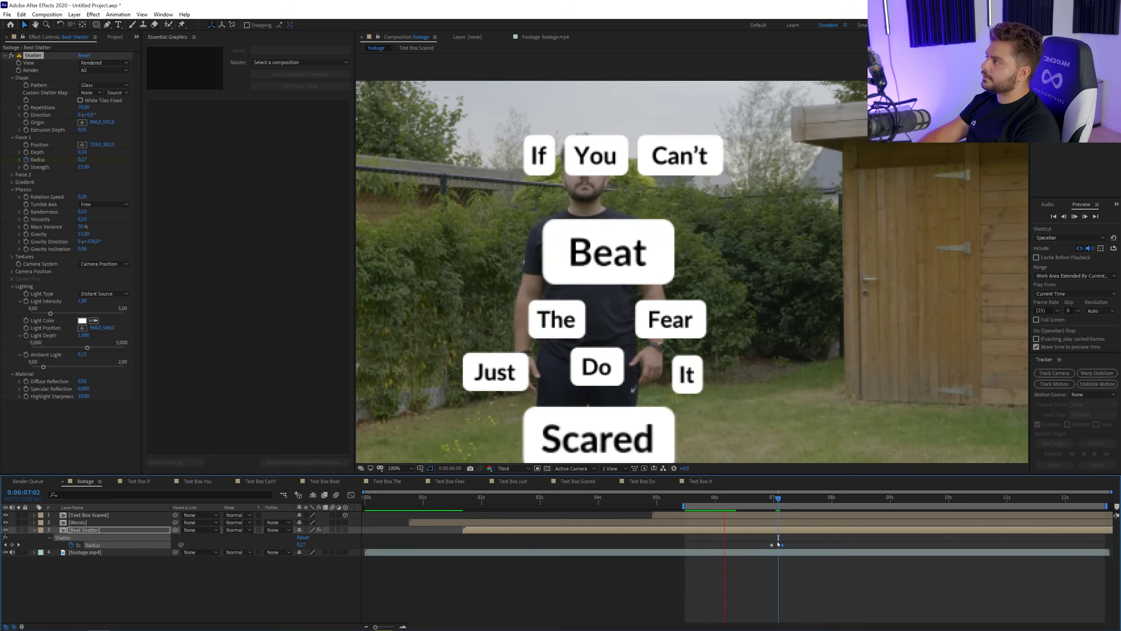
pyautogui.press('space')
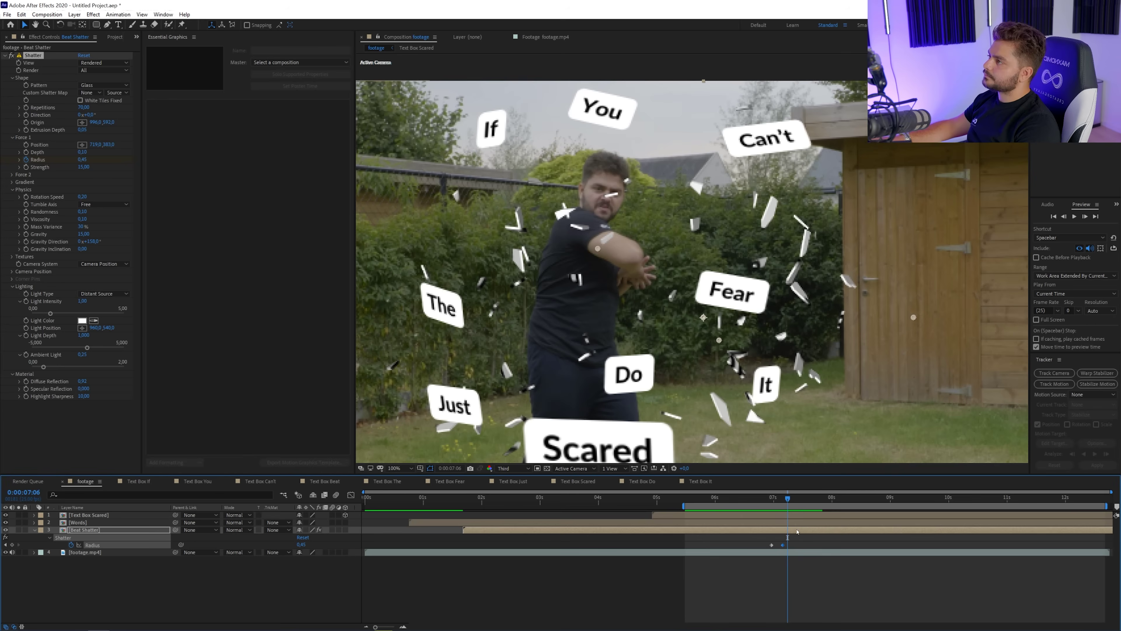
# Step: Apply the CC Force Motion Blur effect to the Beat Shatter layer
pyautogui.click(778, 532)
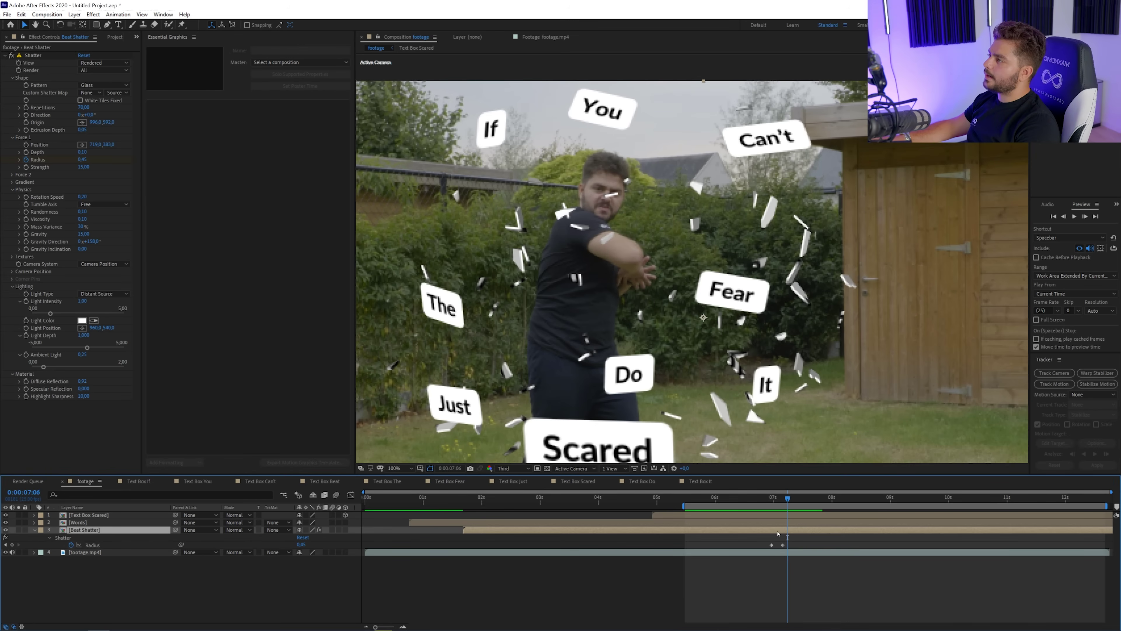
pyautogui.hotkey('ctrl', 'space')
pyautogui.write('cc f')
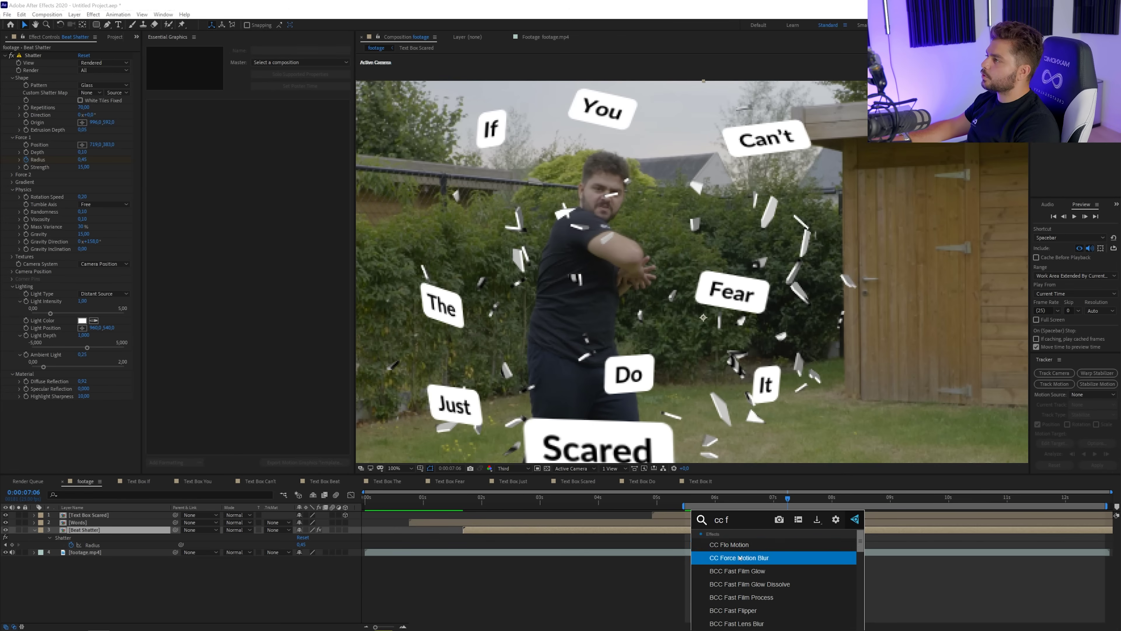
pyautogui.click(740, 558)
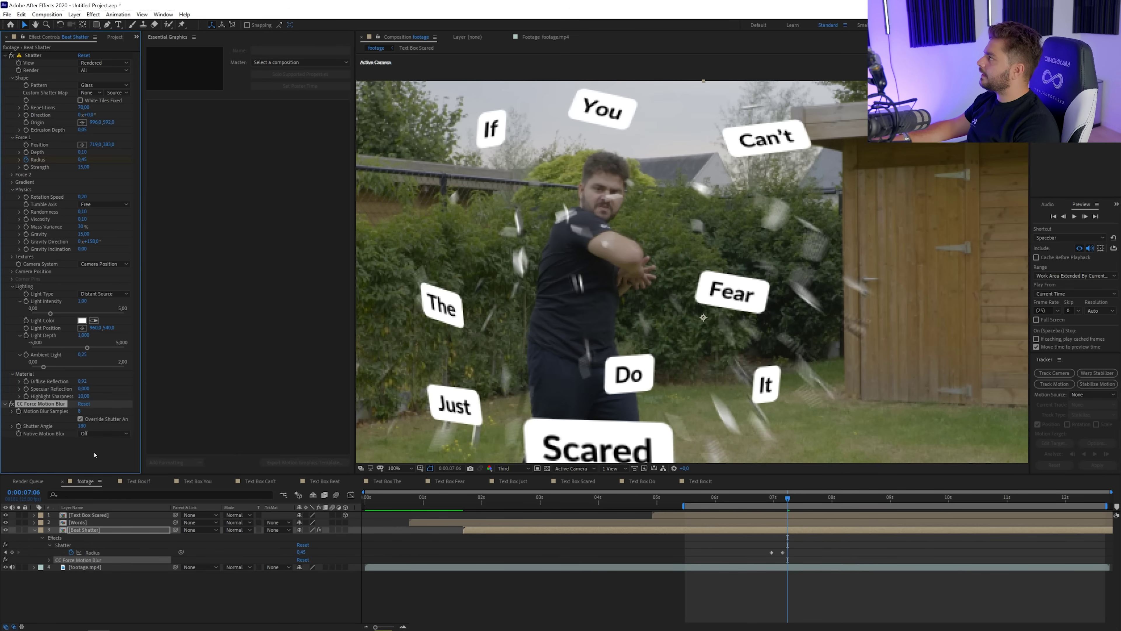
# Step: Check the Words composition, collapse the Words layer's transformations, and enable motion blur in the footage composition with a preview
pyautogui.doubleClick(87, 522)
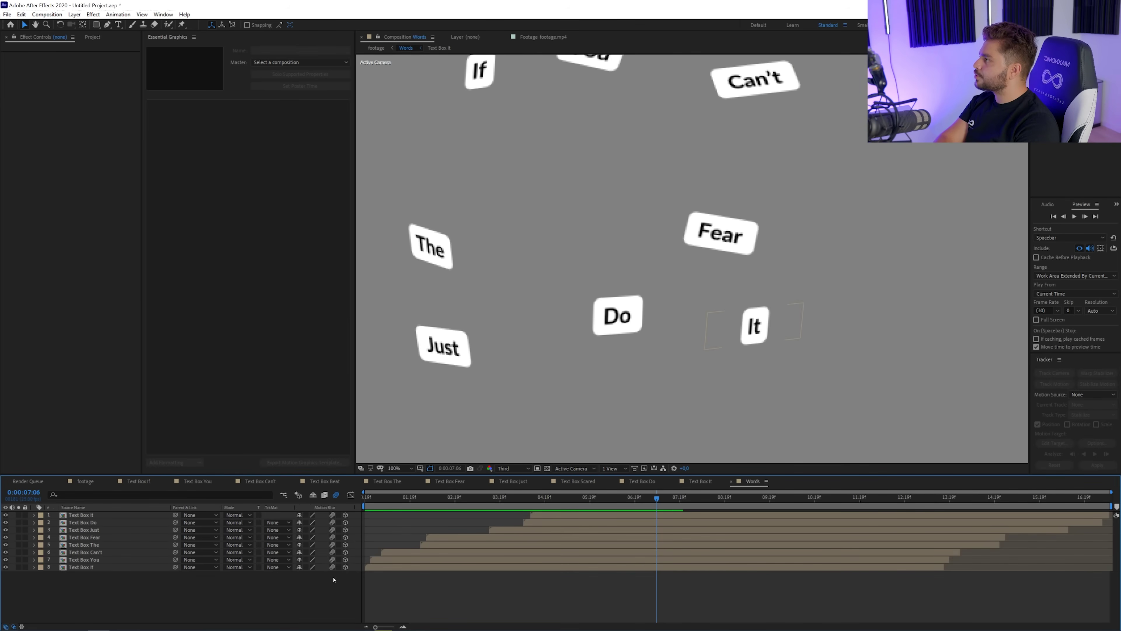
pyautogui.click(376, 48)
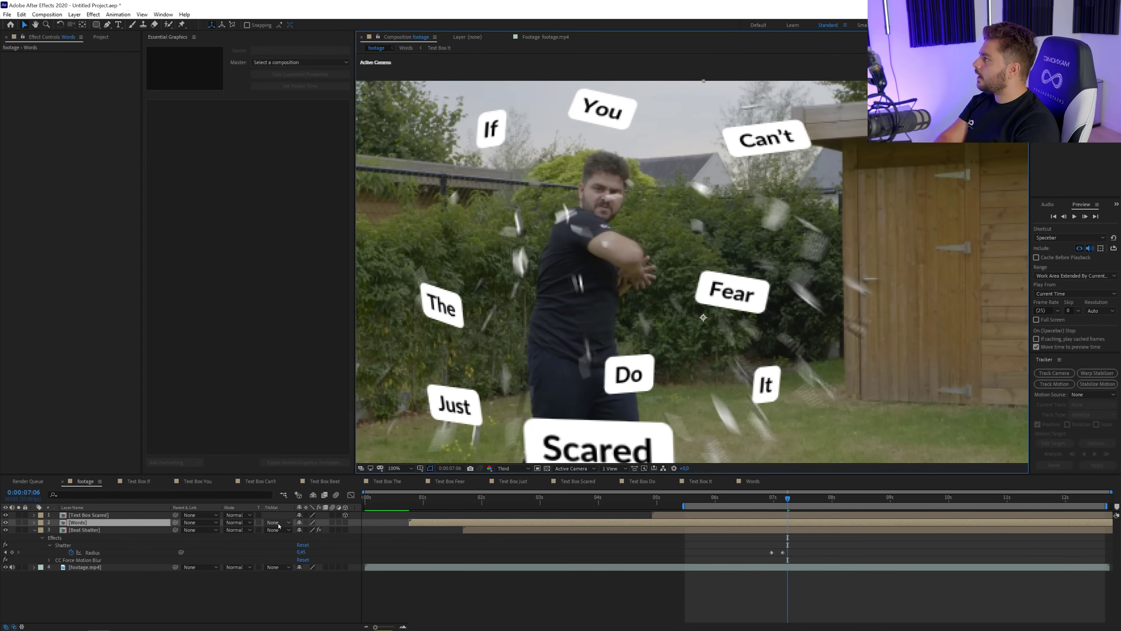
pyautogui.click(306, 522)
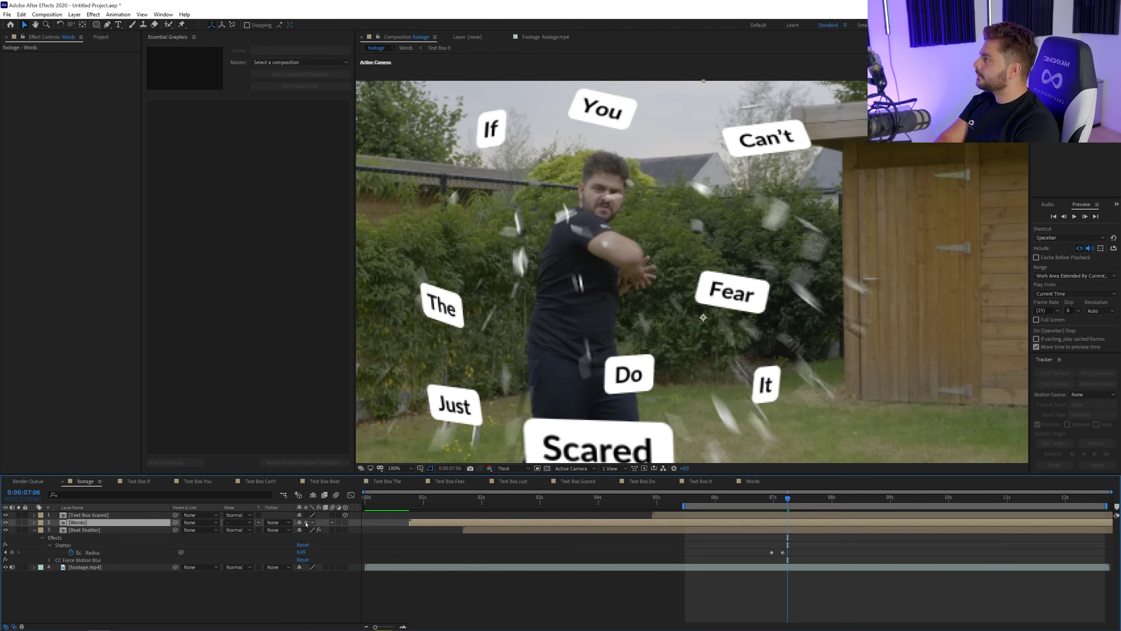
pyautogui.moveTo(746, 500); pyautogui.dragTo(778, 500)
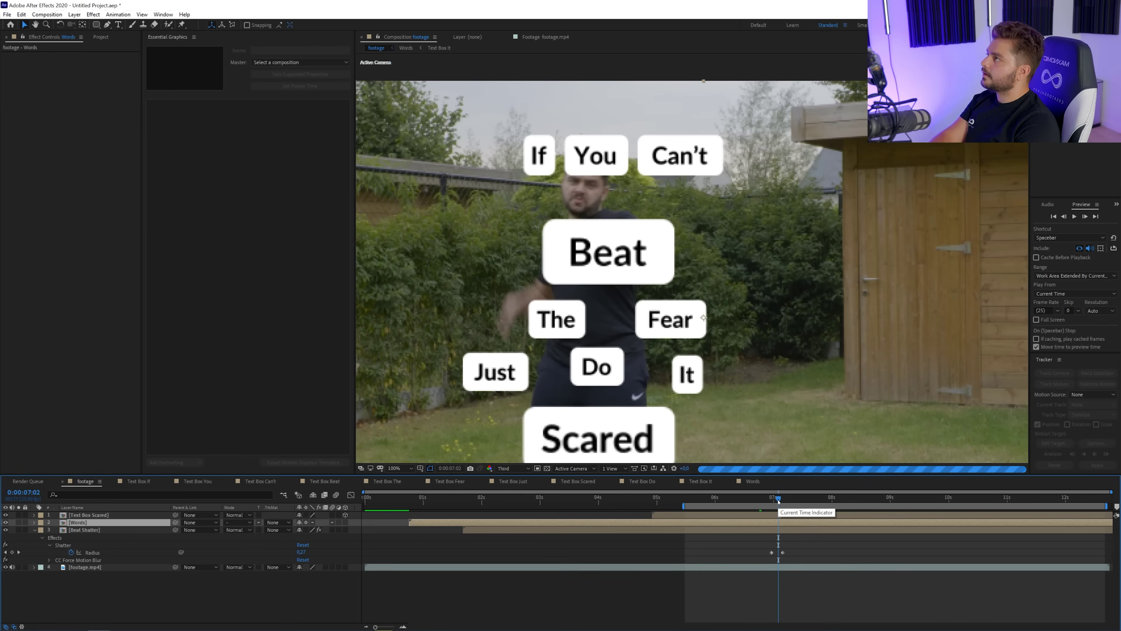
pyautogui.click(335, 495)
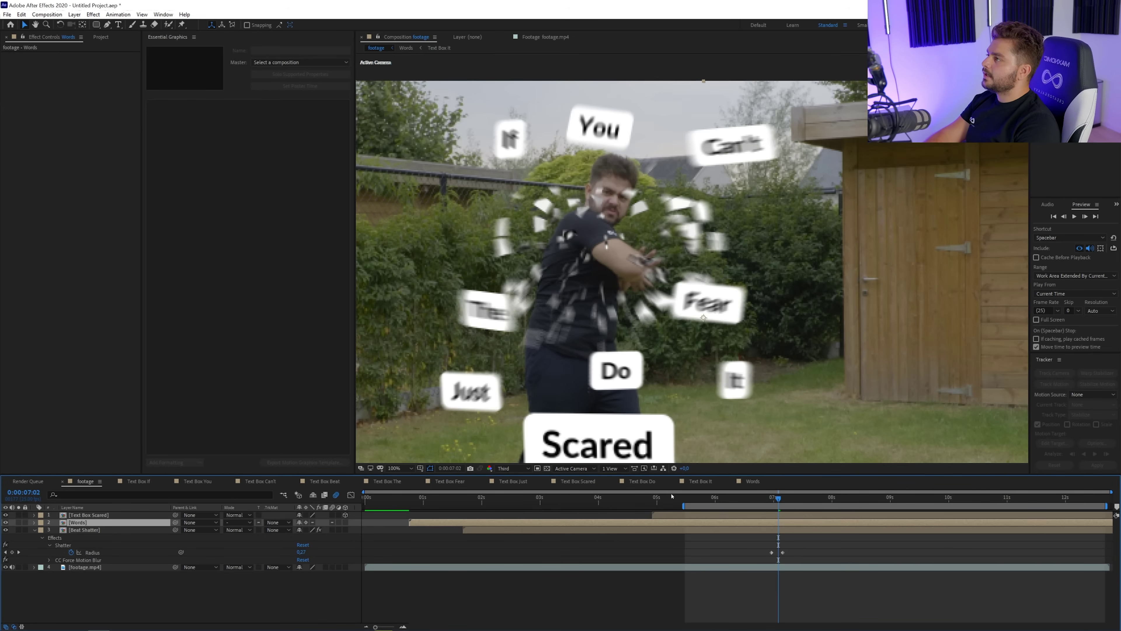
pyautogui.click(747, 590)
pyautogui.press('space')
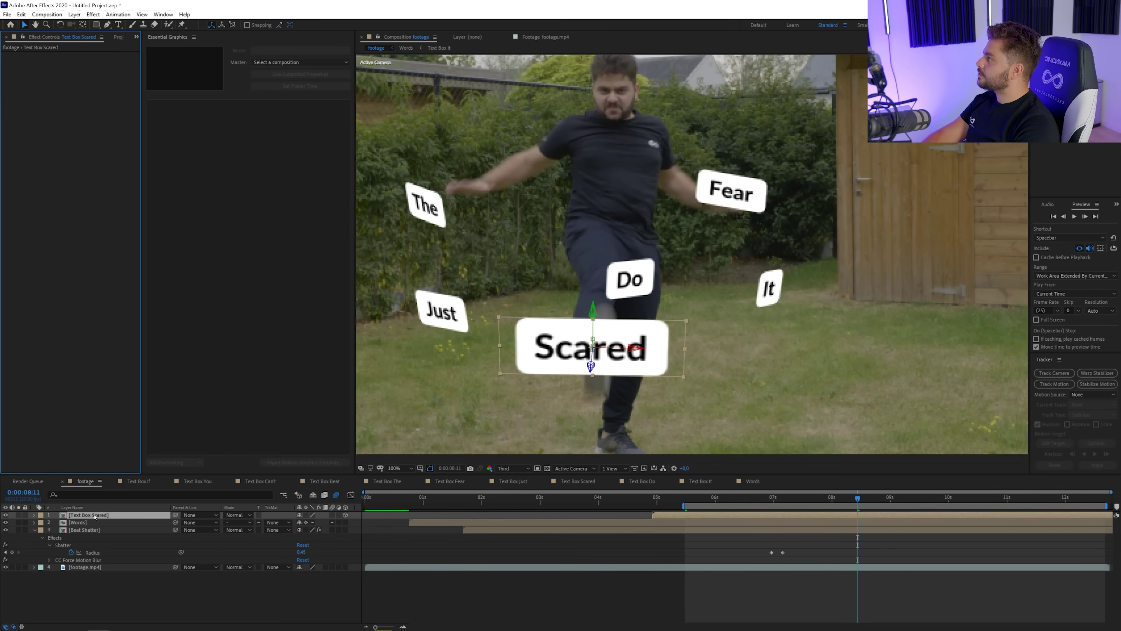
# Step: Pre-compose the Text Box Scared layer as Scared Shatter, moving all attributes into the new composition
pyautogui.click(74, 14)
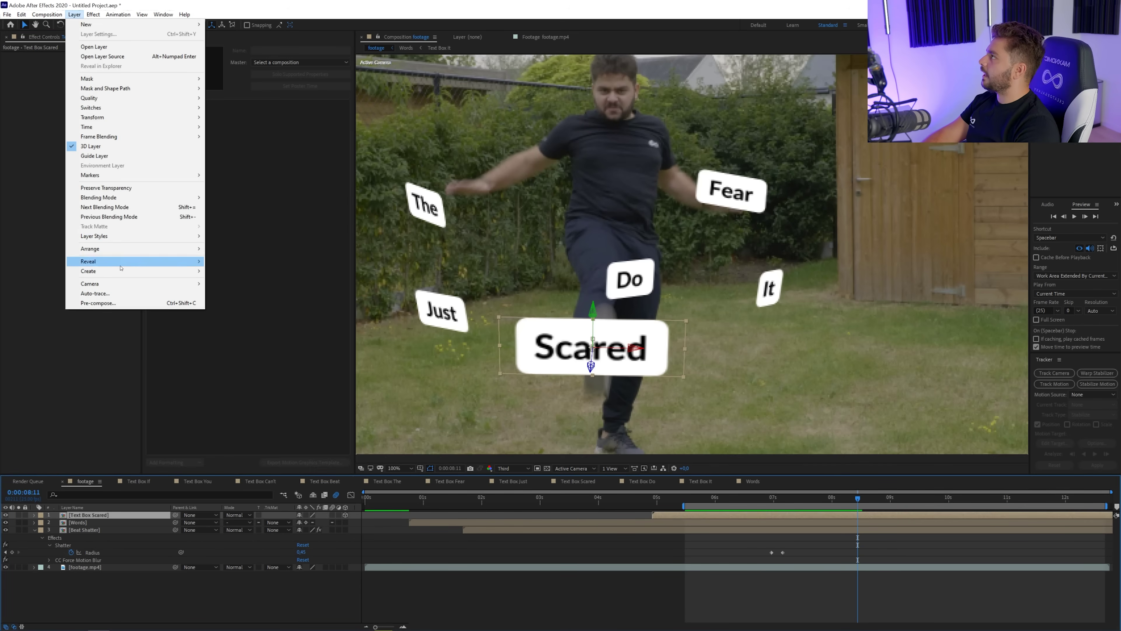
pyautogui.click(110, 303)
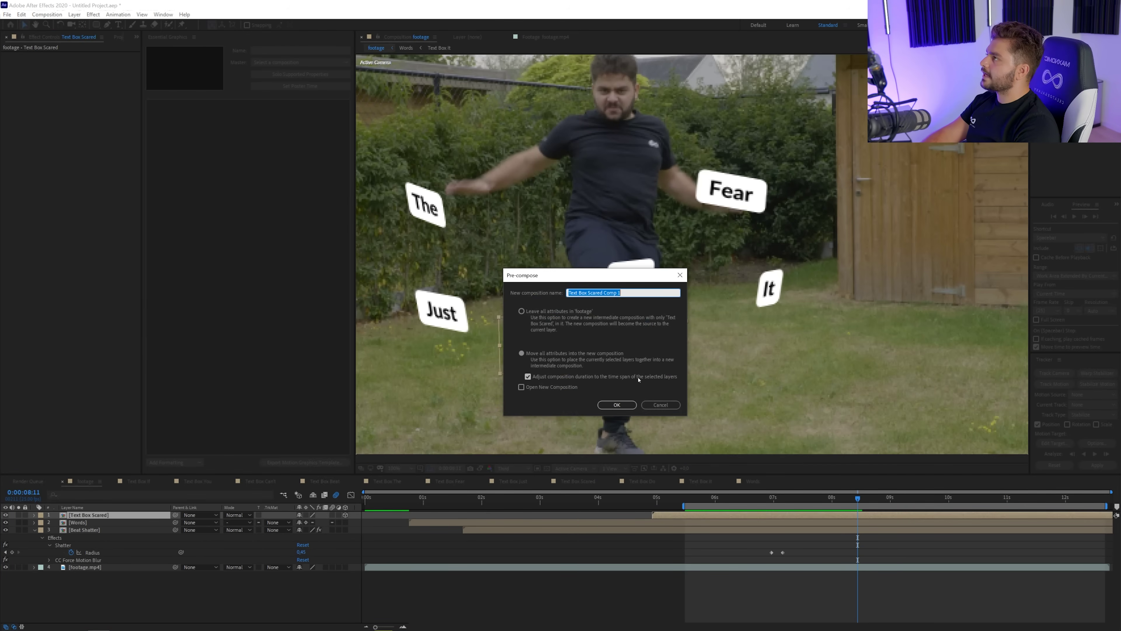
pyautogui.write('Scared Shatter')
pyautogui.press('Return')
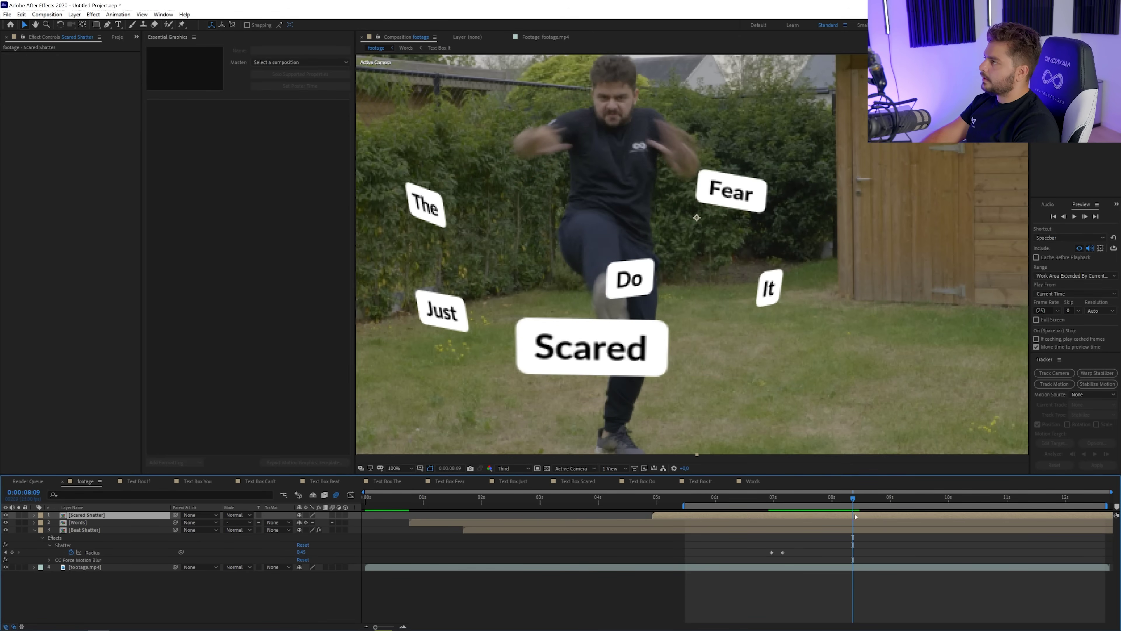
# Step: Apply the Shatter effect to the Scared Shatter layer
pyautogui.hotkey('ctrl', 'space')
pyautogui.write('shh')
pyautogui.press('BackSpace')
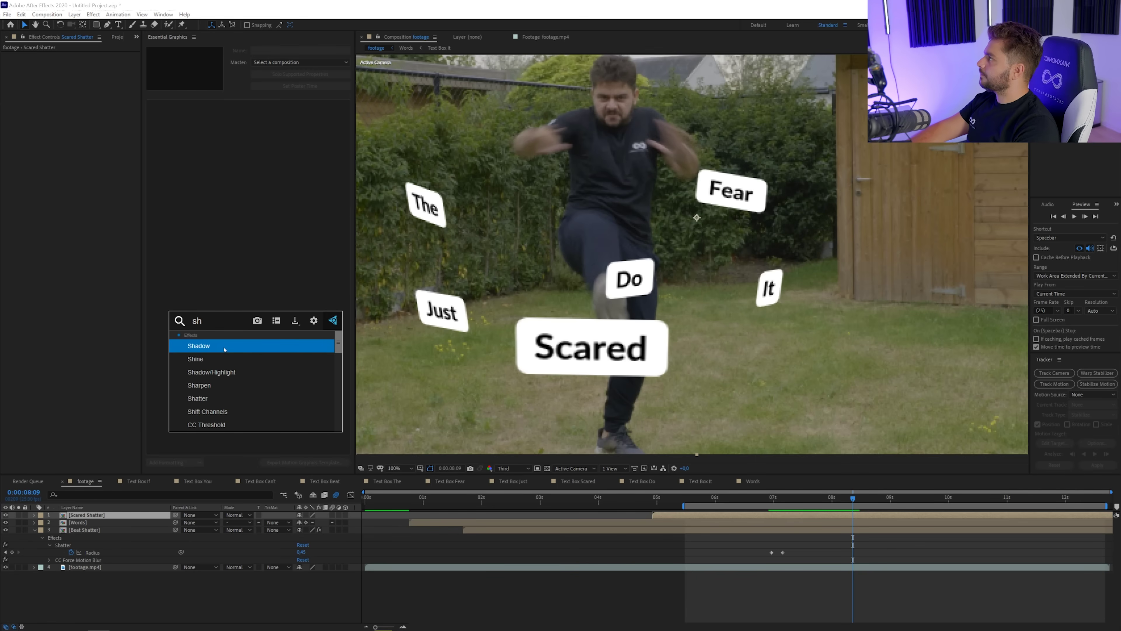
pyautogui.click(217, 398)
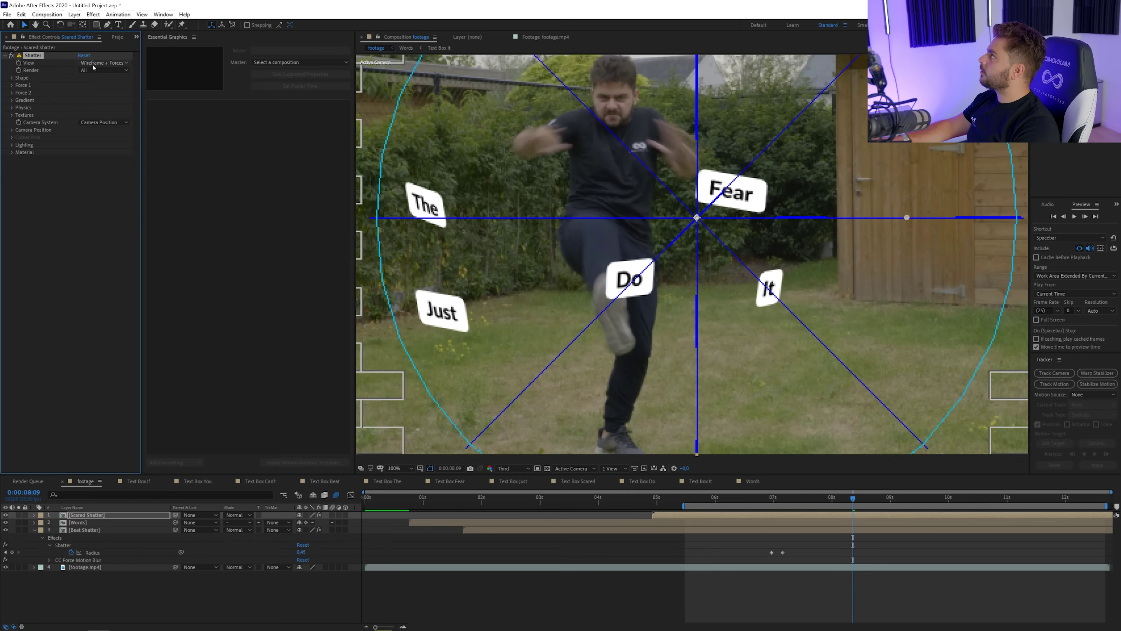
# Step: Set the Shatter shape on Scared Shatter to the Glass pattern with 70 repetitions and an extrusion depth of 0,05
pyautogui.click(12, 77)
pyautogui.click(240, 79)
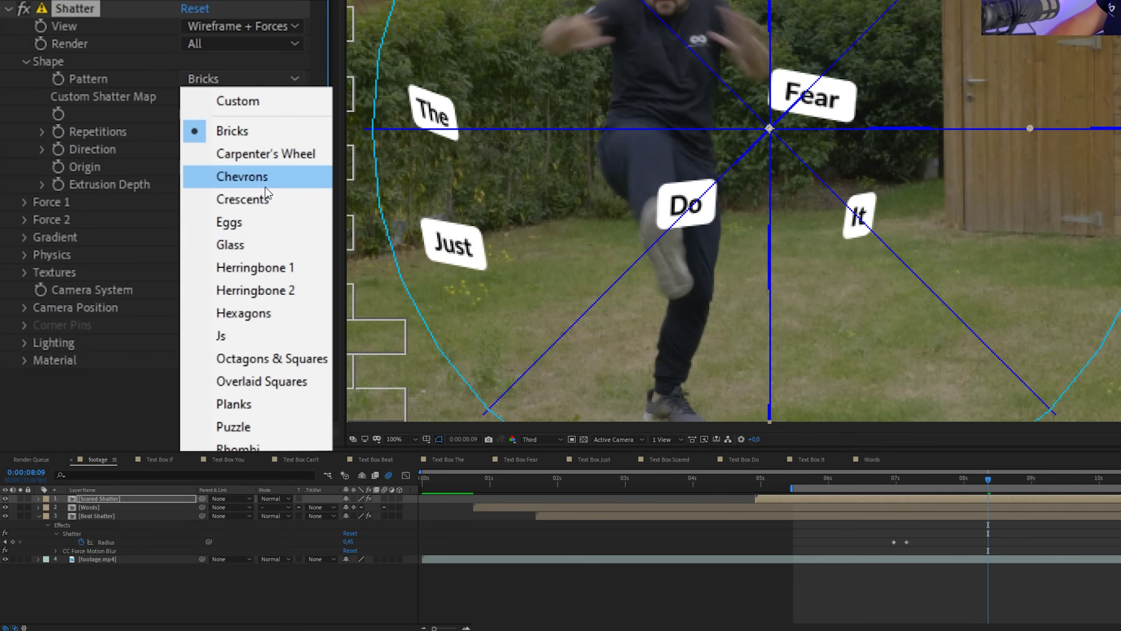
pyautogui.click(253, 248)
pyautogui.moveTo(192, 129); pyautogui.dragTo(204, 186)
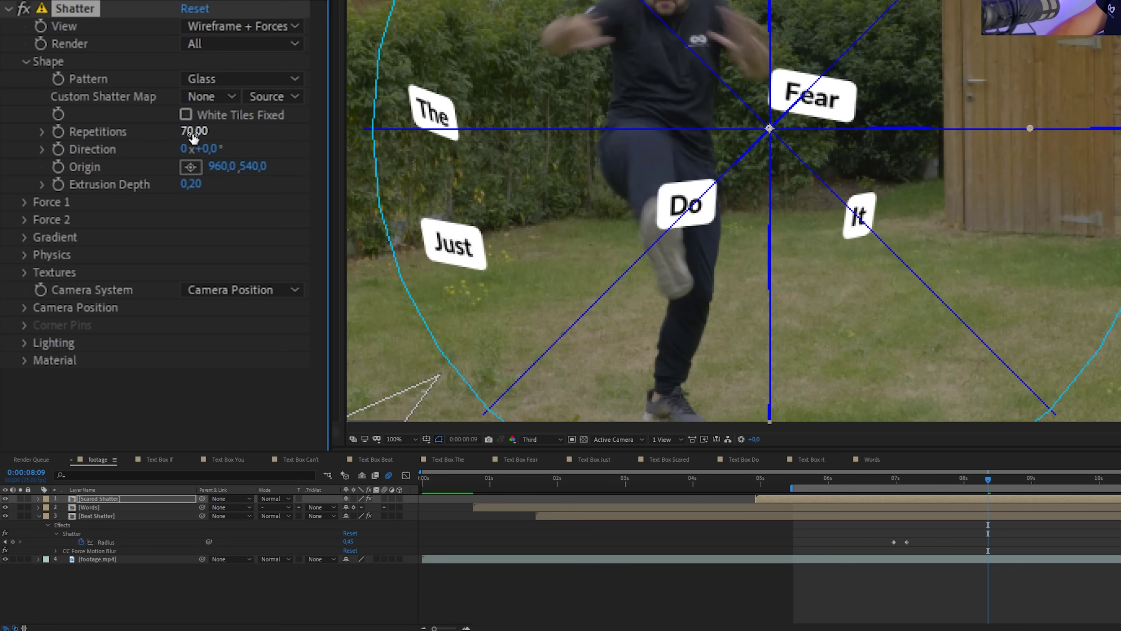
pyautogui.click(185, 184)
pyautogui.write('0,05')
pyautogui.press('Return')
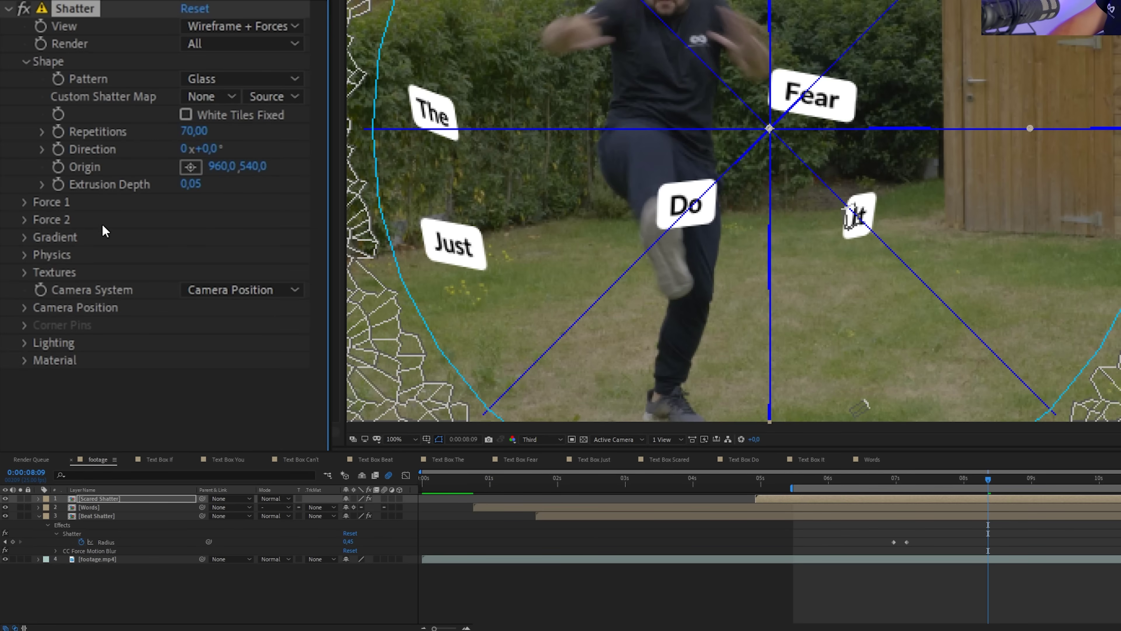
# Step: Set the Shatter gravity on the Scared Shatter layer to 10
pyautogui.click(24, 255)
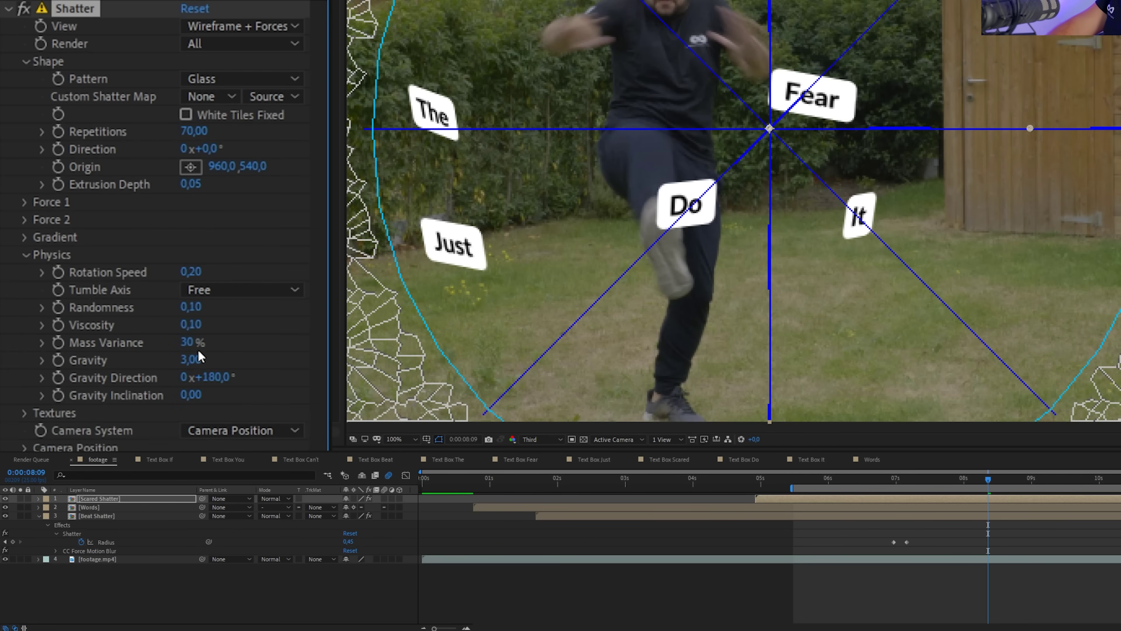
pyautogui.click(192, 357)
pyautogui.write('10')
pyautogui.press('Return')
# Step: Place Force 1 at 772, 765 on the Scared box and keyframe its radius at 0 at 0:00:08:09
pyautogui.click(24, 201)
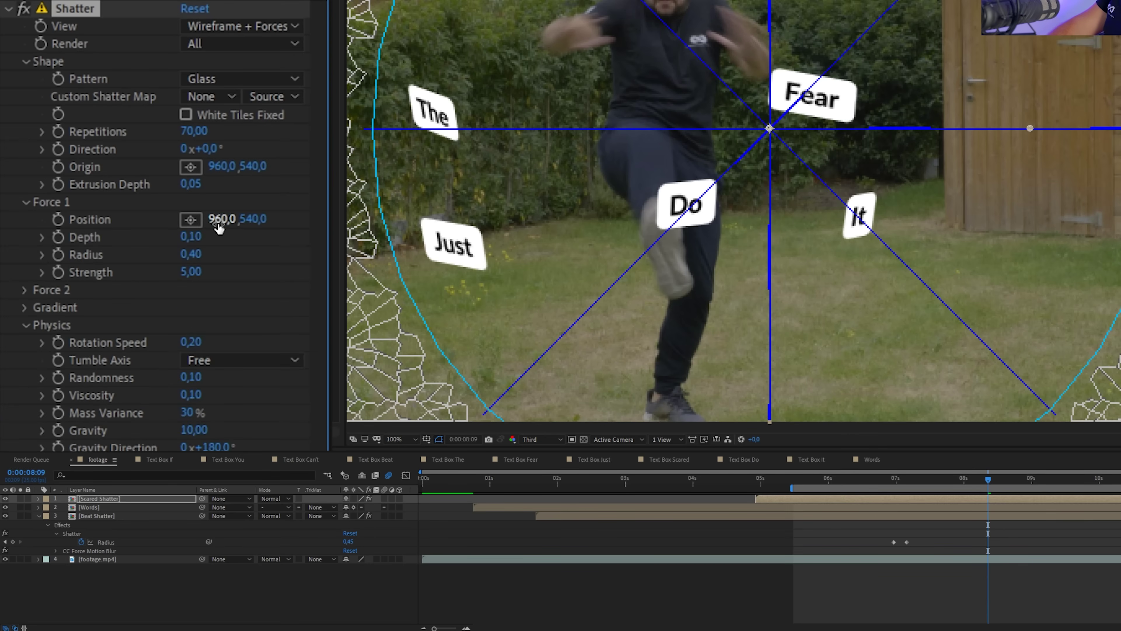
pyautogui.moveTo(219, 222); pyautogui.dragTo(101, 272)
pyautogui.moveTo(252, 220); pyautogui.dragTo(313, 219)
pyautogui.moveTo(191, 254); pyautogui.dragTo(65, 259)
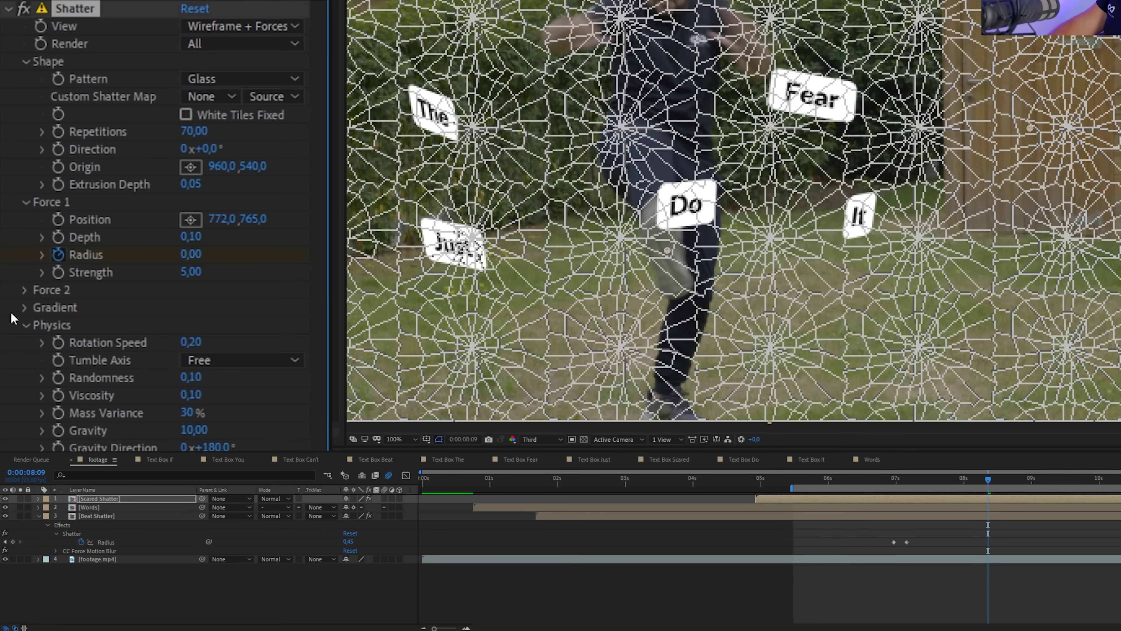
# Step: Go two frames ahead to 0:00:08:11 and keyframe the Force 1 radius at 0,32
pyautogui.press('pagedown')
pyautogui.press('pagedown')
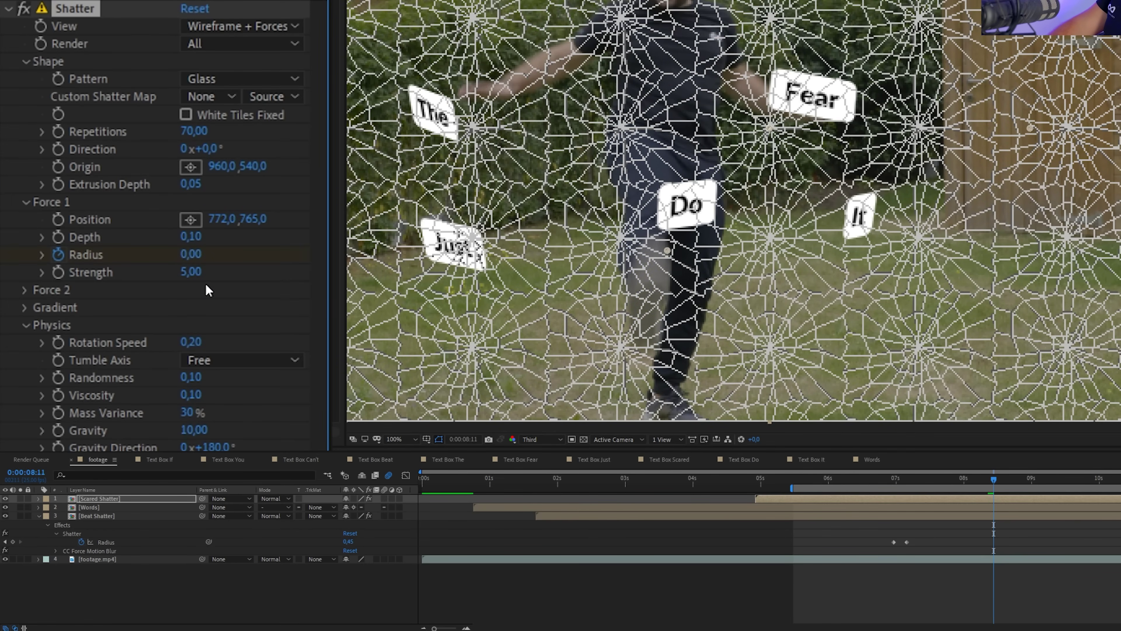
pyautogui.moveTo(200, 255); pyautogui.dragTo(229, 258)
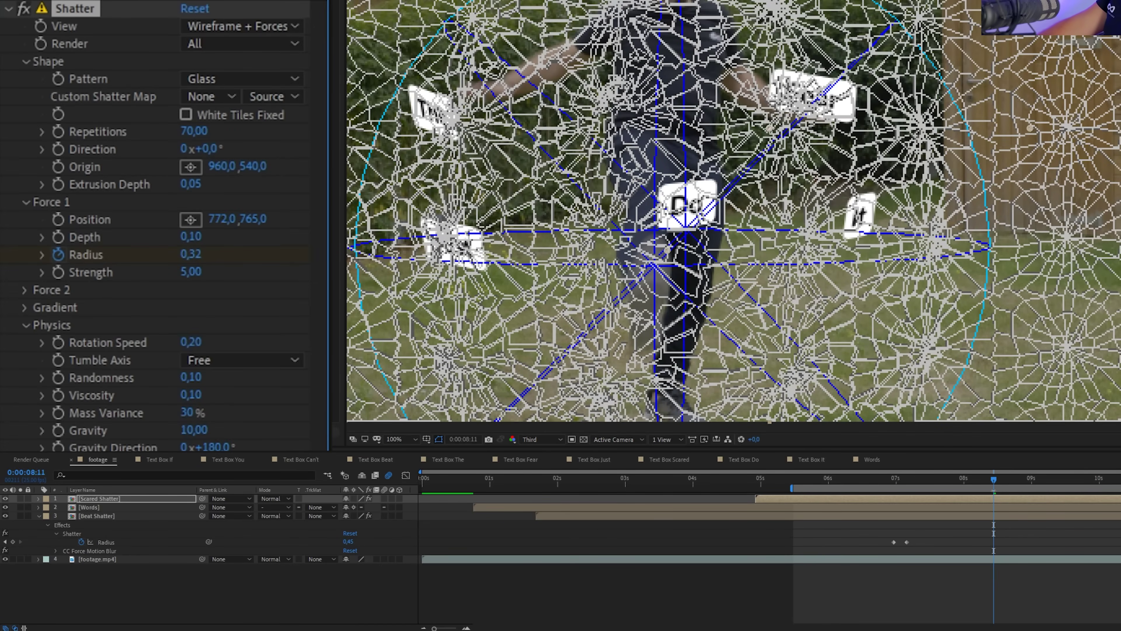
# Step: Reveal the Scared Shatter radius keyframes and shift the starting one slightly earlier
pyautogui.press('u')
pyautogui.click(989, 516)
pyautogui.moveTo(989, 516); pyautogui.dragTo(987, 516)
pyautogui.click(996, 481)
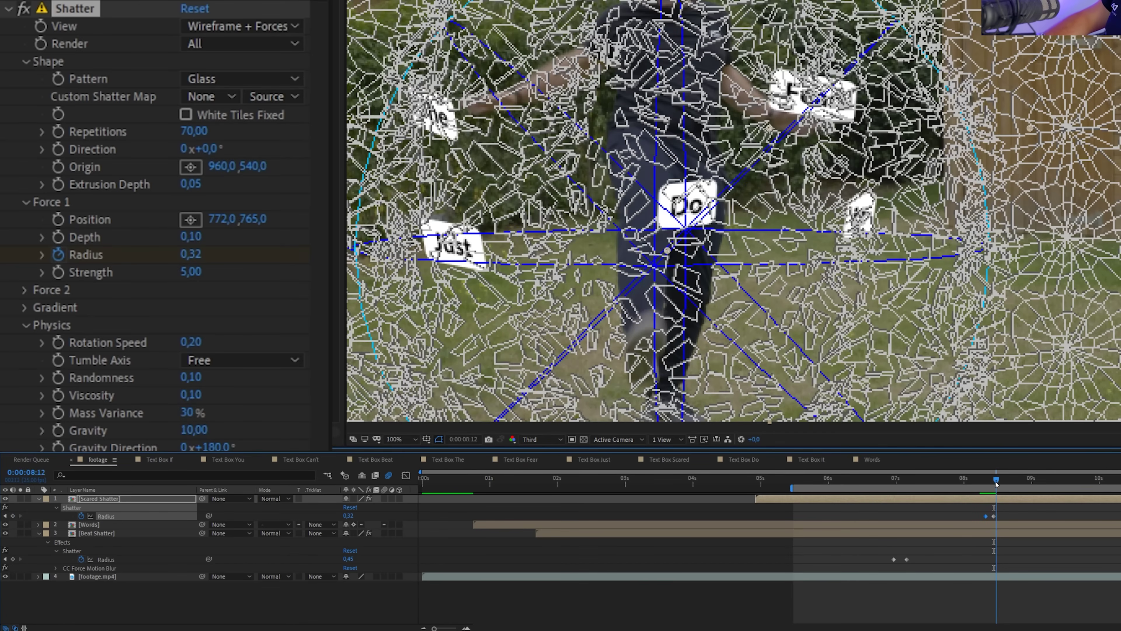
# Step: Switch the Shatter view to Rendered and preview the Scared box breaking from about 0:00:08:07
pyautogui.click(234, 26)
pyautogui.click(233, 45)
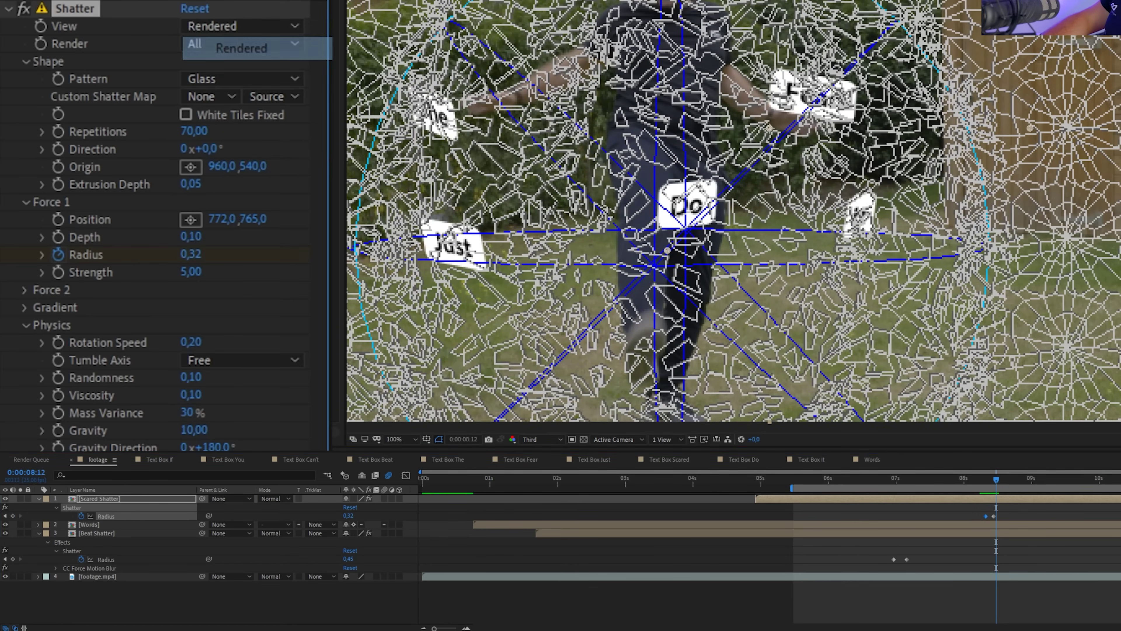
pyautogui.moveTo(993, 485); pyautogui.dragTo(982, 482)
pyautogui.click(983, 479)
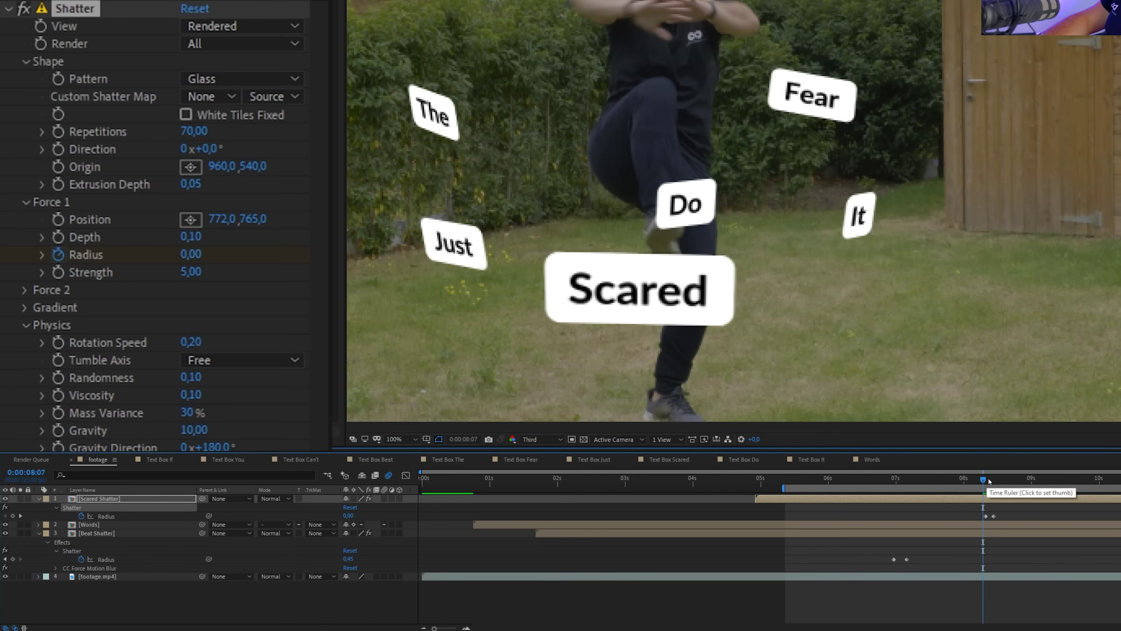
pyautogui.press('space')
pyautogui.click(988, 482)
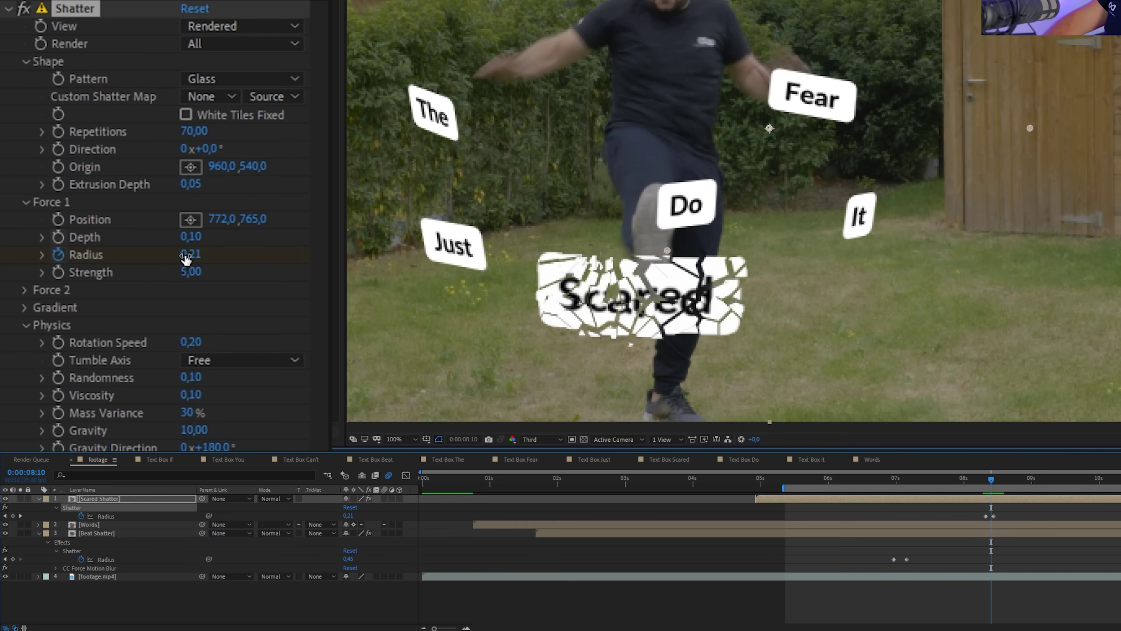
# Step: Set the Force 1 strength to 15 and move its position down to 772, 813
pyautogui.click(201, 276)
pyautogui.write('15')
pyautogui.press('Return')
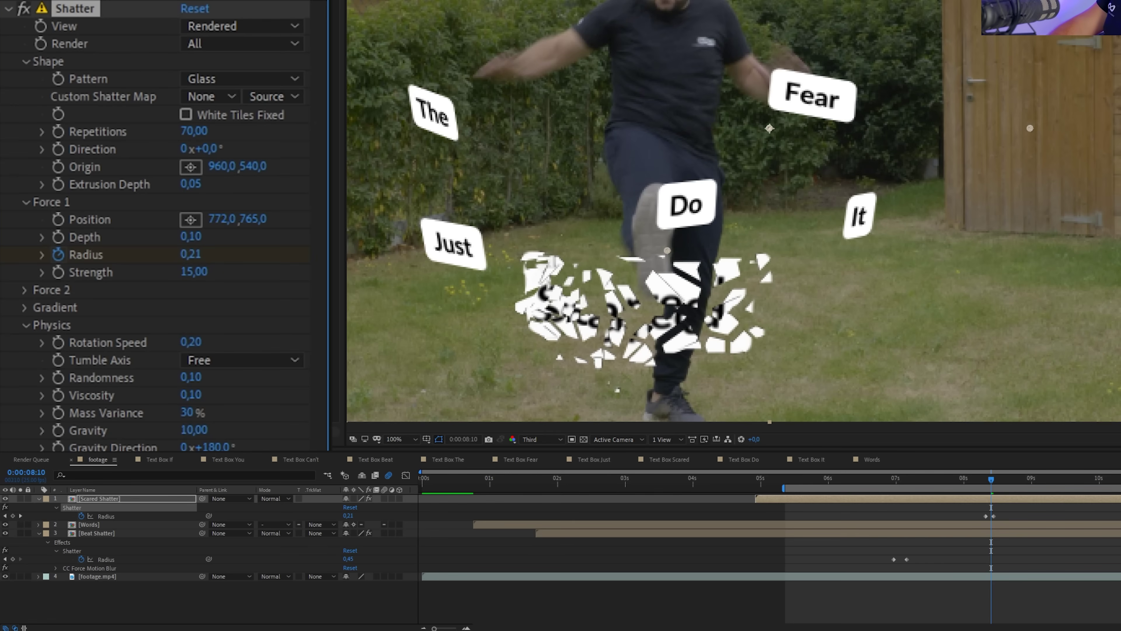
pyautogui.moveTo(276, 229); pyautogui.dragTo(291, 234)
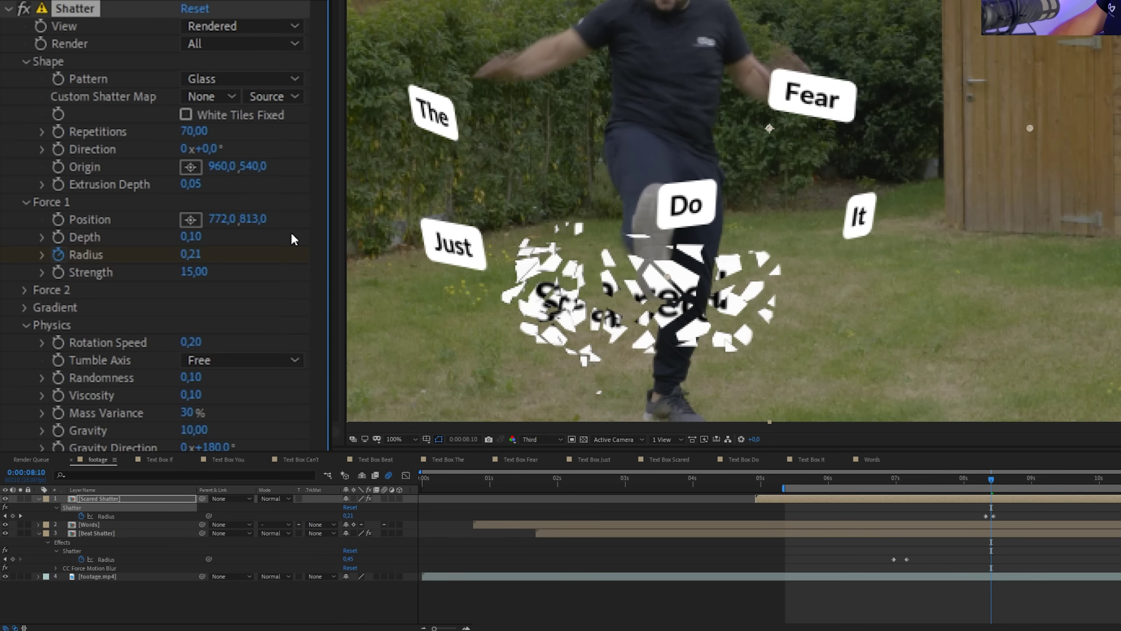
# Step: Preview the stronger Scared shatter from 0:00:08:04 and inspect the frames around the kick
pyautogui.press('space')
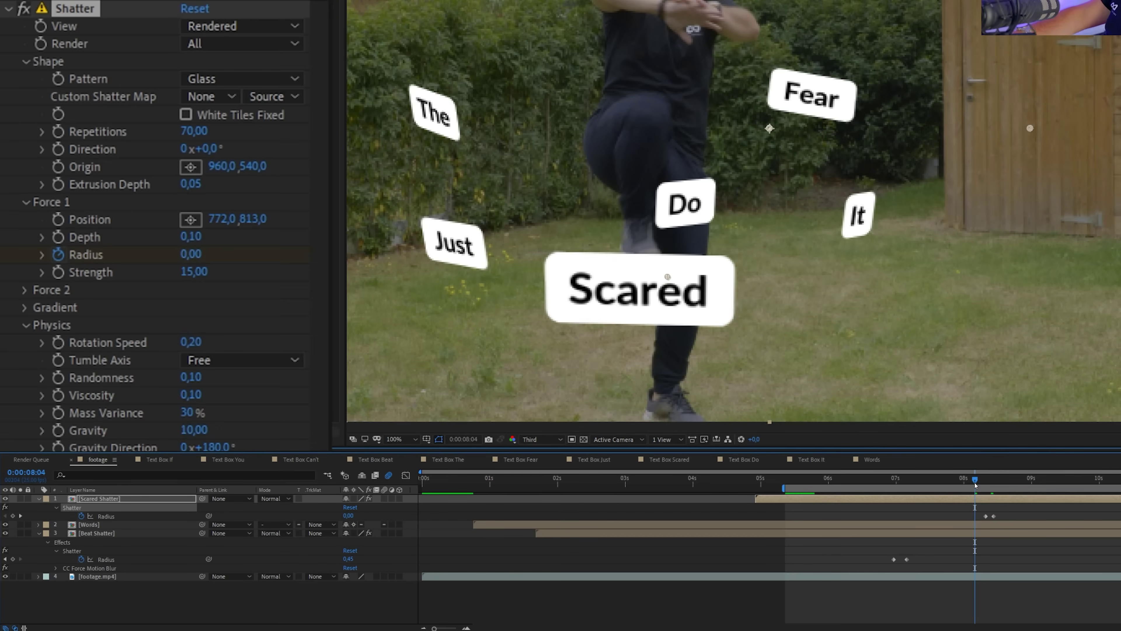
pyautogui.click(975, 482)
pyautogui.press('space')
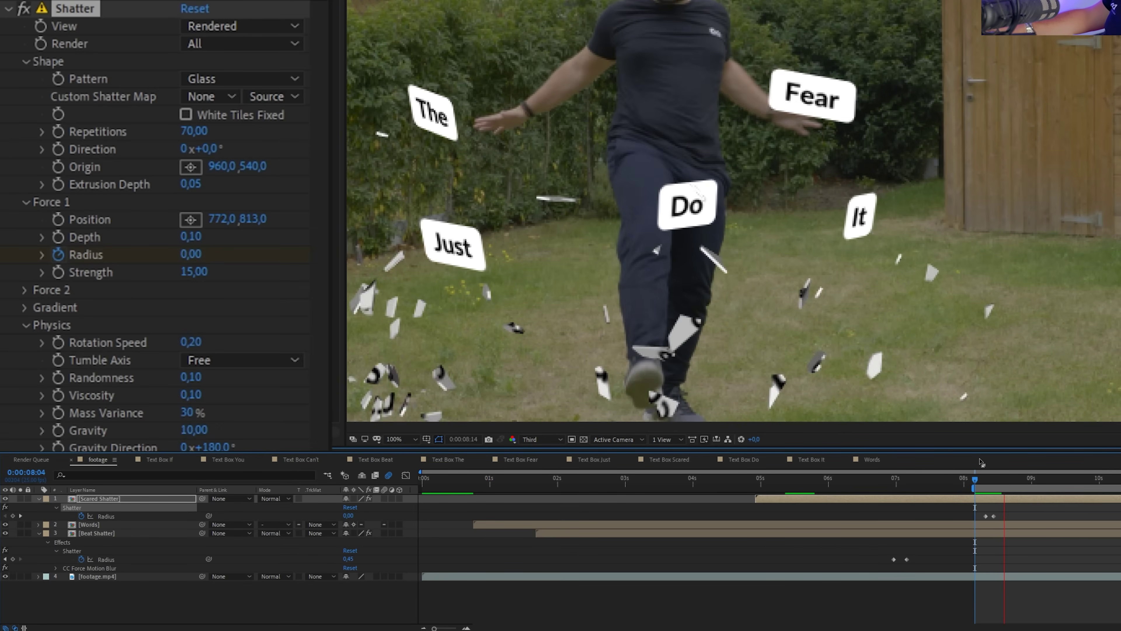
pyautogui.click(992, 482)
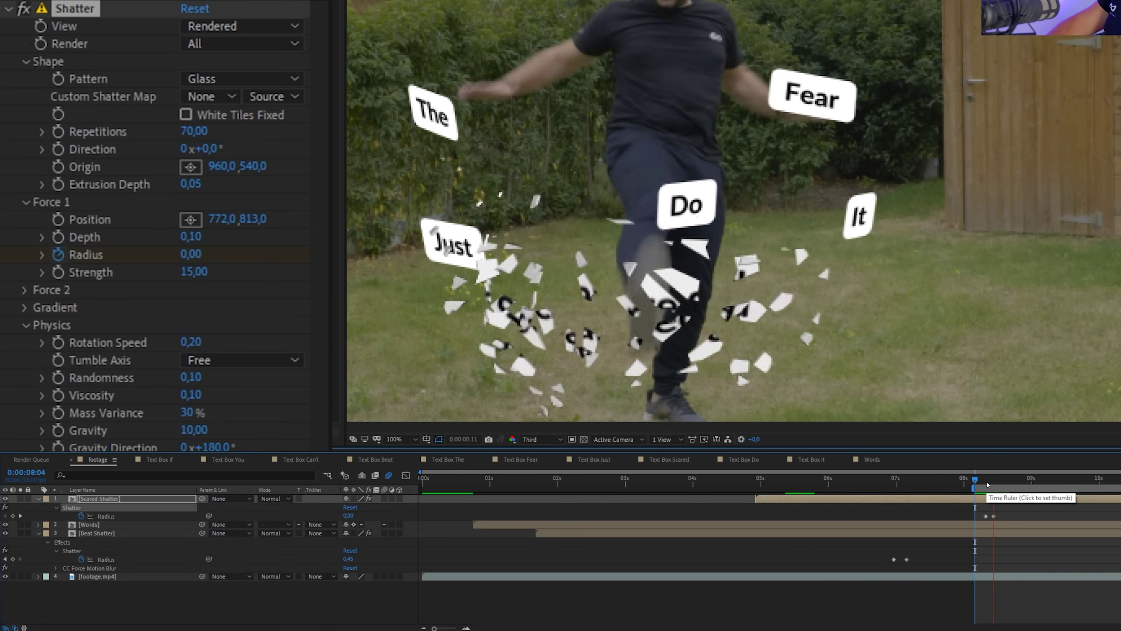
pyautogui.moveTo(992, 485); pyautogui.dragTo(994, 485)
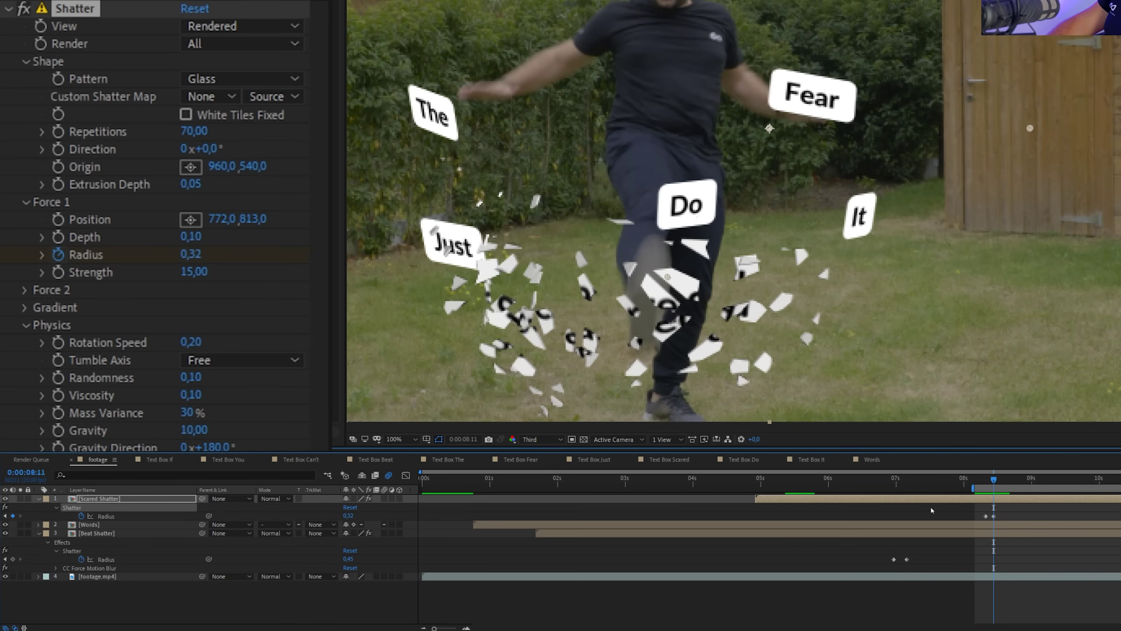
# Step: Duplicate the Scared Shatter layer and set the copy's Shatter repetitions to 200
pyautogui.click(795, 498)
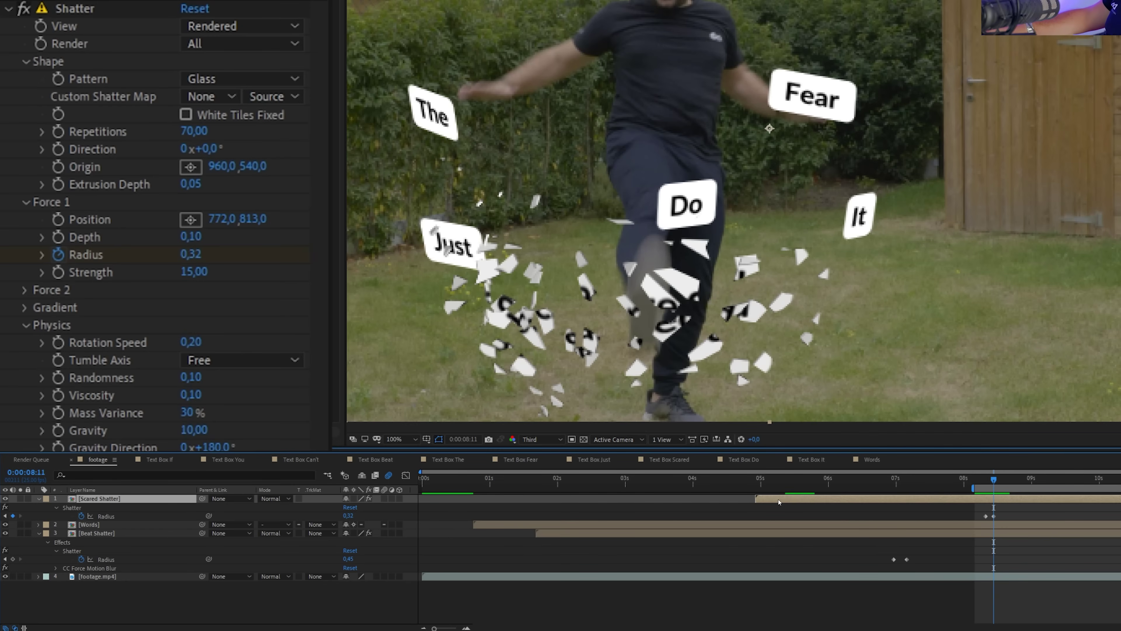
pyautogui.hotkey('ctrl', 'd')
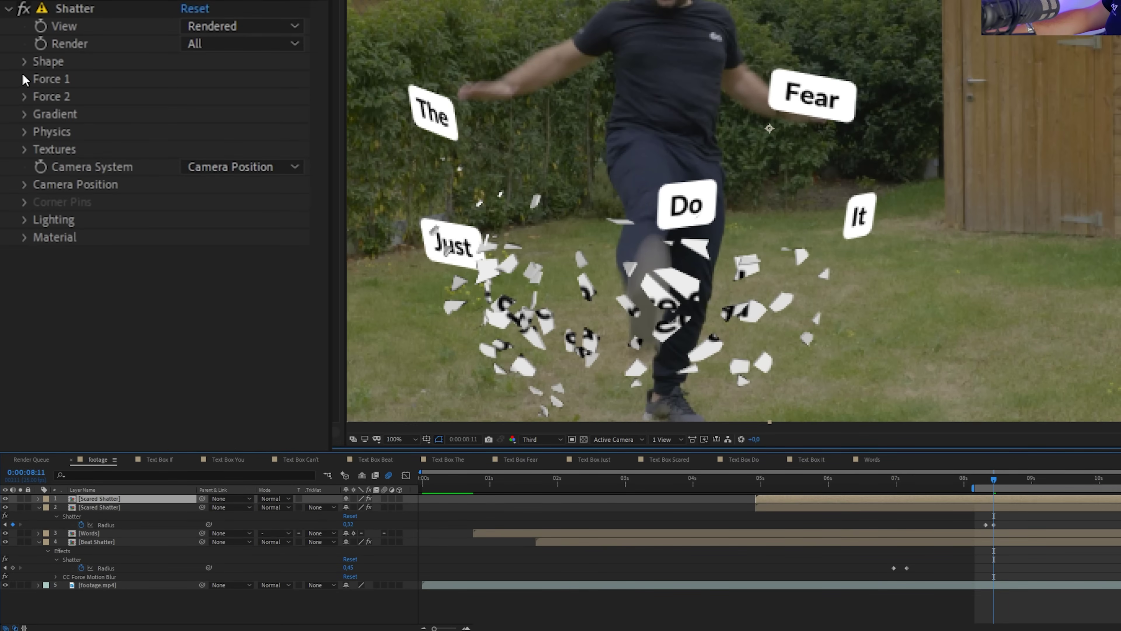
pyautogui.click(24, 62)
pyautogui.click(194, 132)
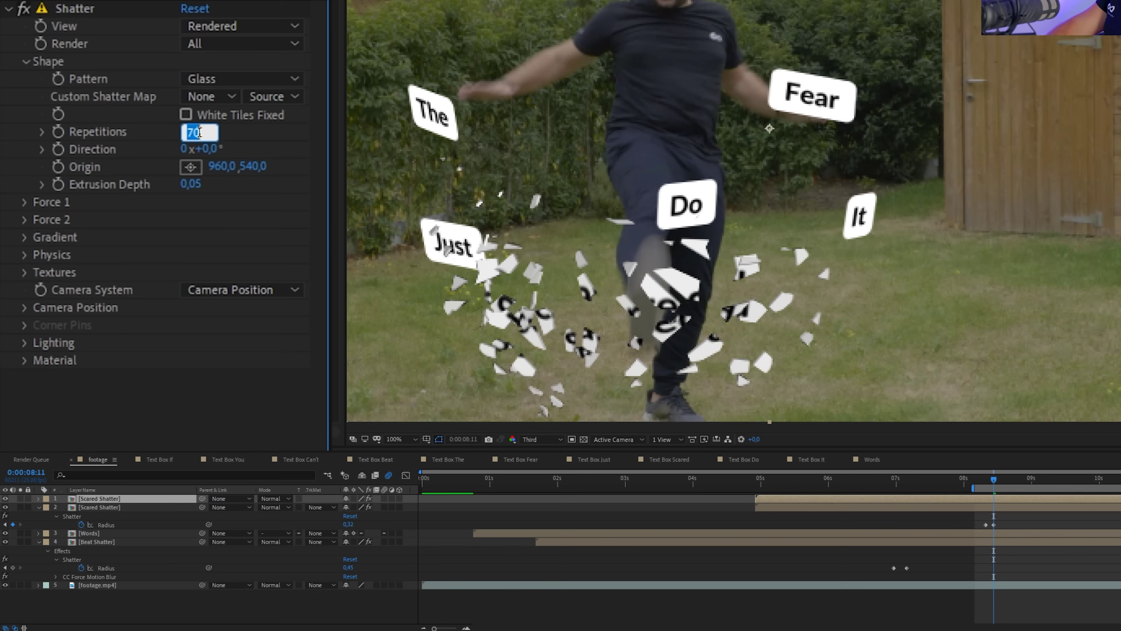
pyautogui.write('200')
pyautogui.press('Return')
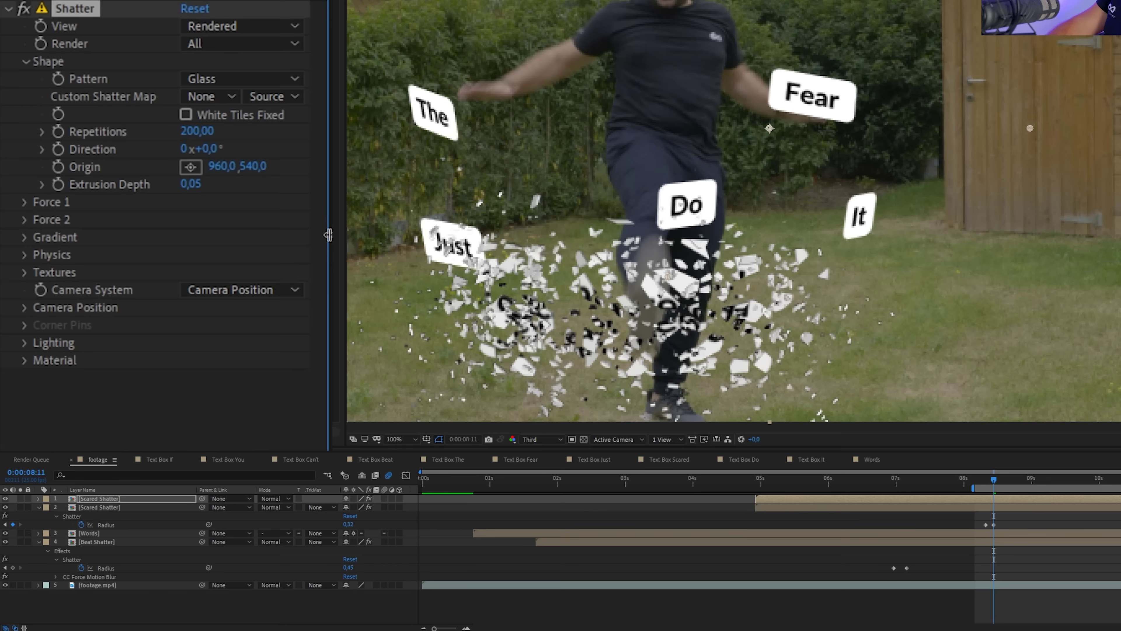
# Step: Play back the combined shards of the two Scared Shatter layers around 0:00:08:11
pyautogui.click(994, 481)
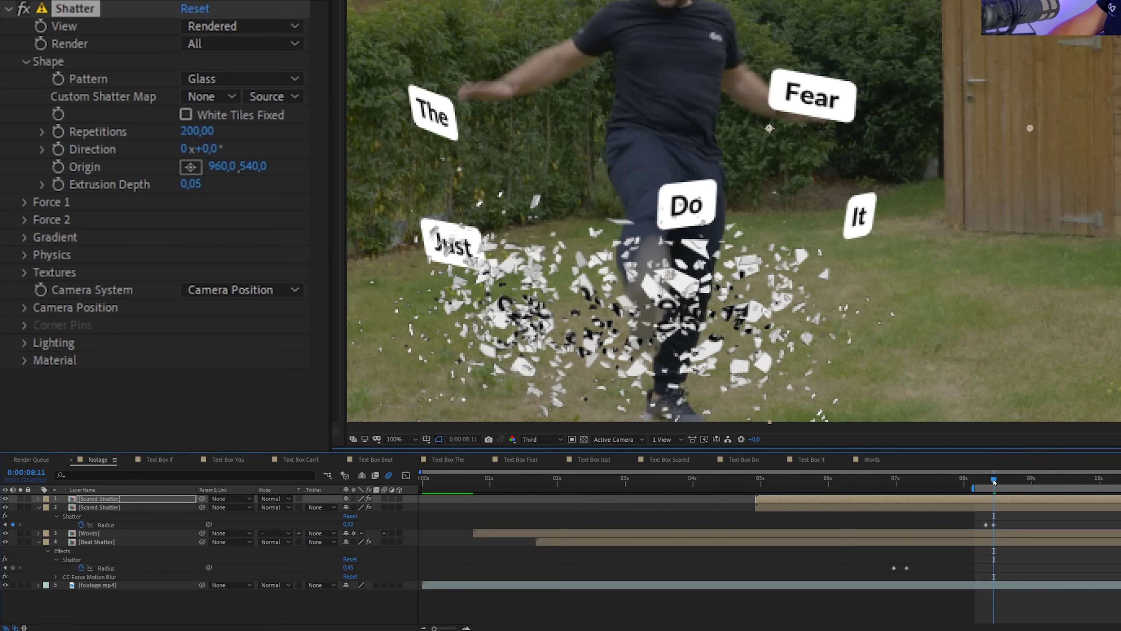
pyautogui.press('space')
pyautogui.scroll(-1, 569, 329)
pyautogui.scroll(1, 570, 329)
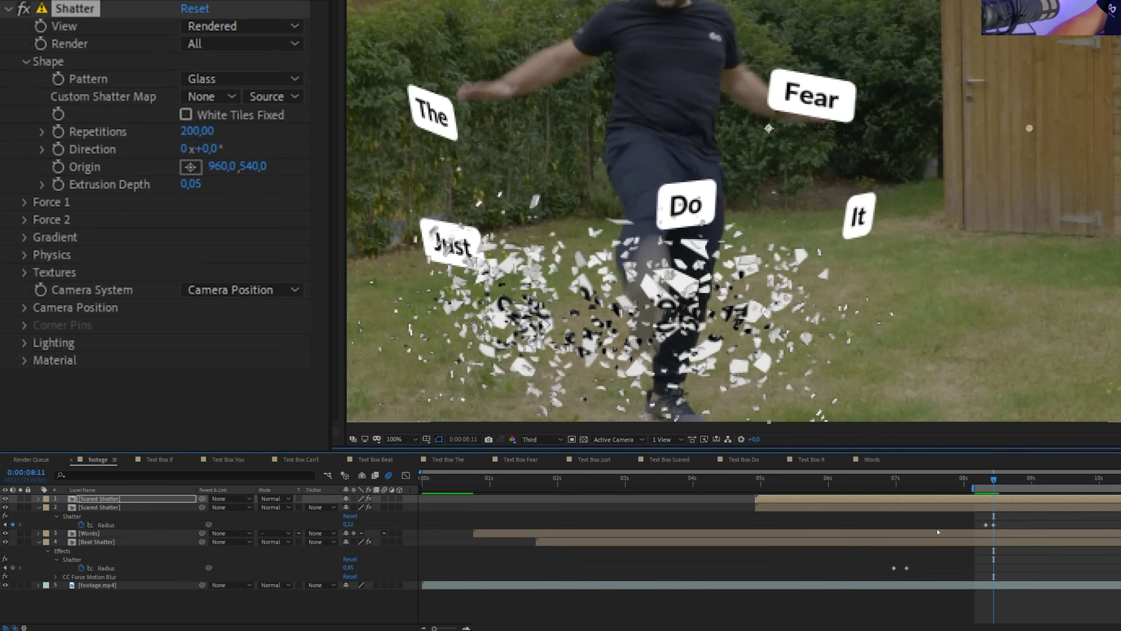
# Step: Duplicate the Beat Shatter layer and set the copy's Shatter repetitions to 150
pyautogui.click(986, 479)
pyautogui.click(898, 479)
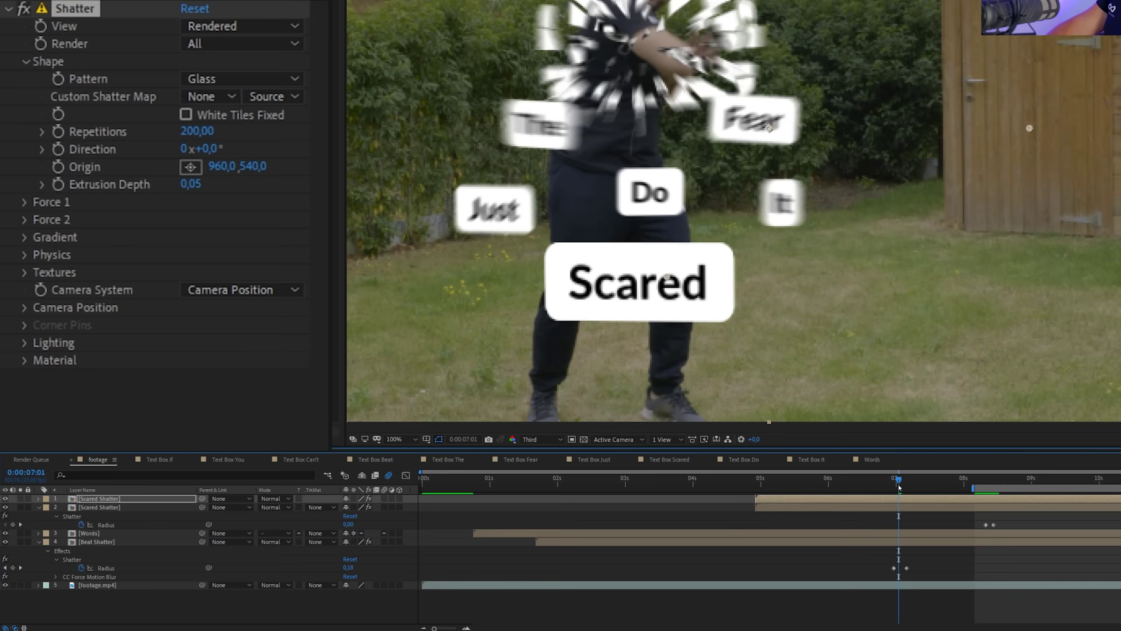
pyautogui.click(897, 543)
pyautogui.hotkey('ctrl', 'd')
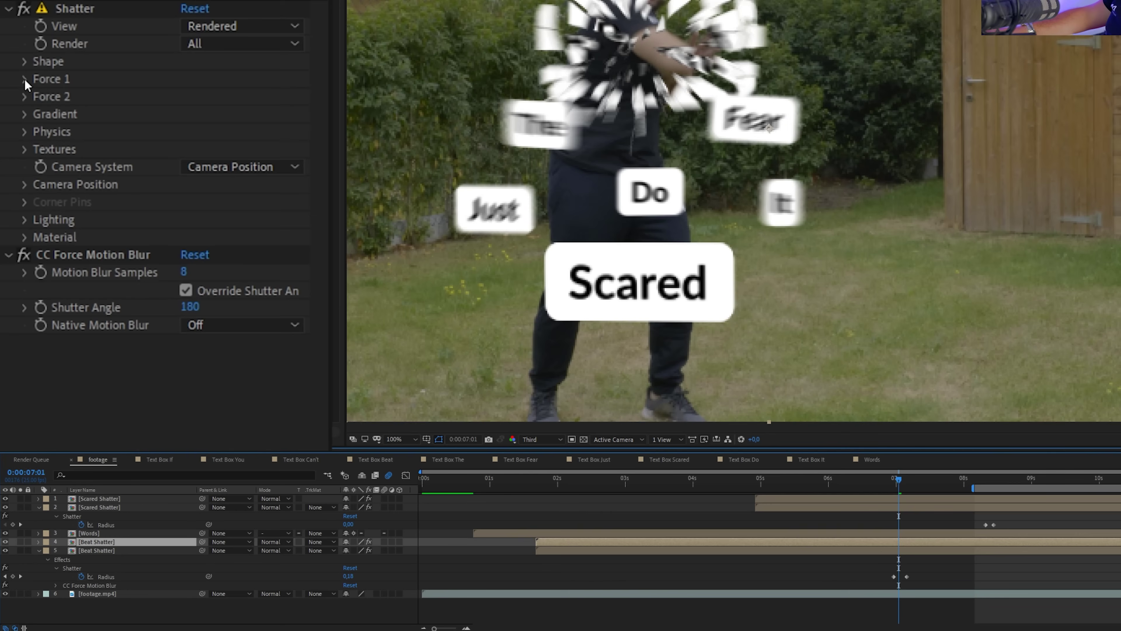
pyautogui.click(25, 63)
pyautogui.click(193, 130)
pyautogui.write('150')
pyautogui.press('Return')
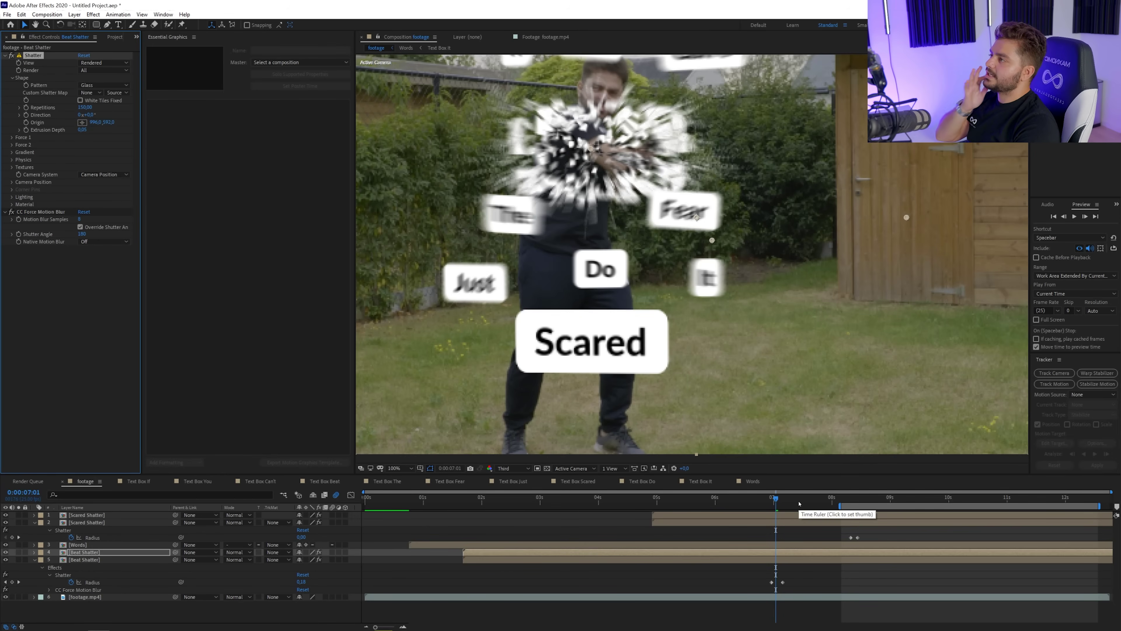
# Step: Go to 0:00:08:12 and apply the Shatter effect to the Words layer
pyautogui.click(783, 542)
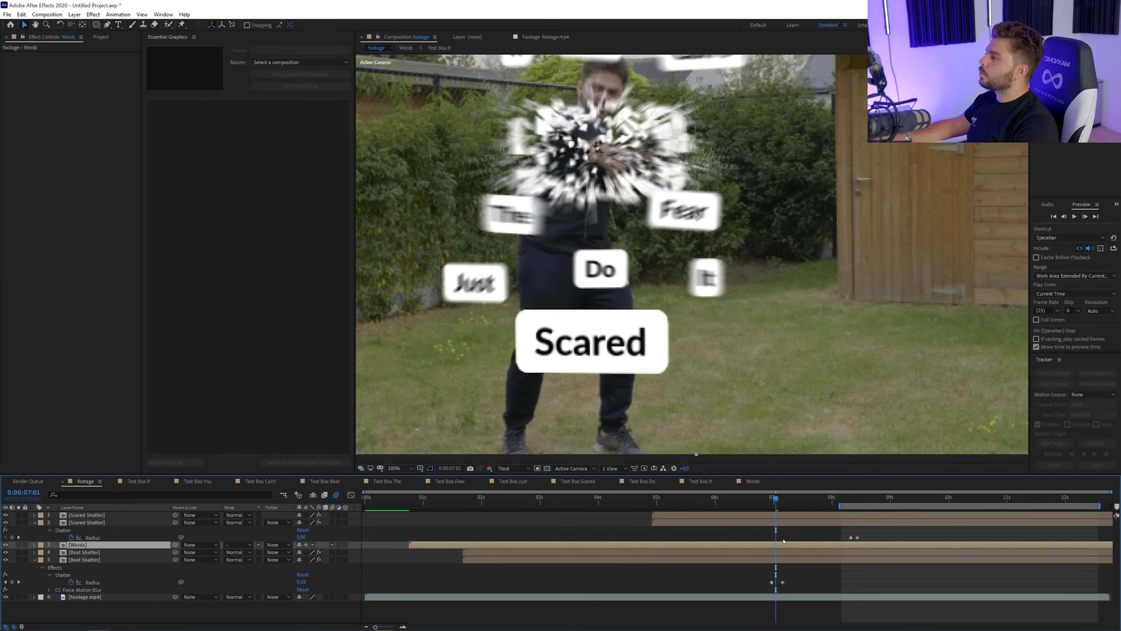
pyautogui.moveTo(853, 498); pyautogui.dragTo(860, 498)
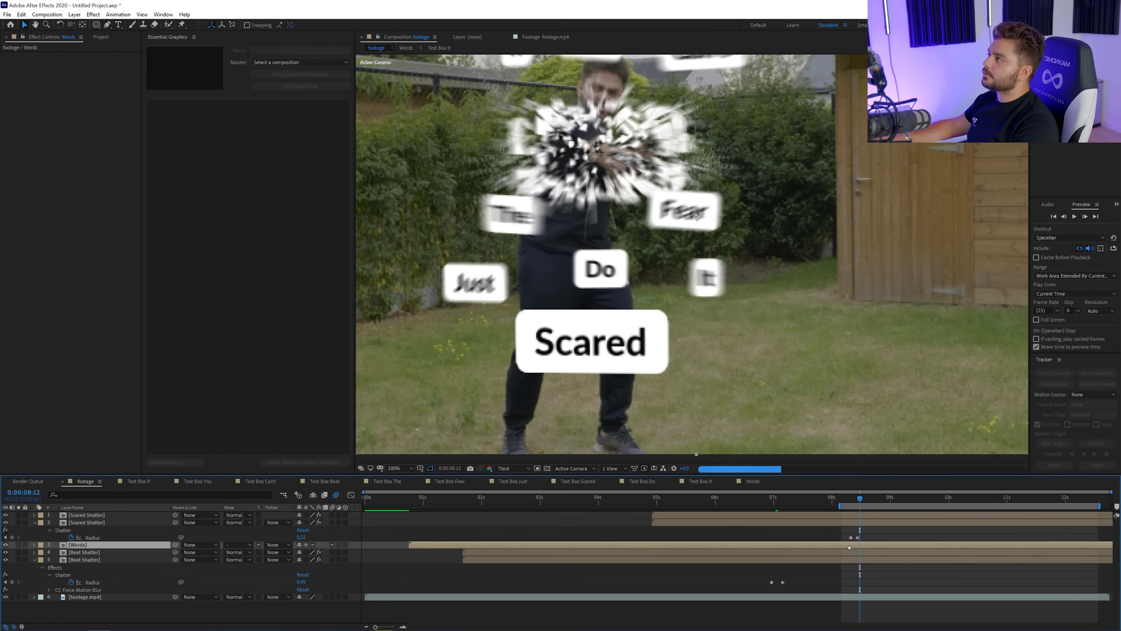
pyautogui.click(881, 522)
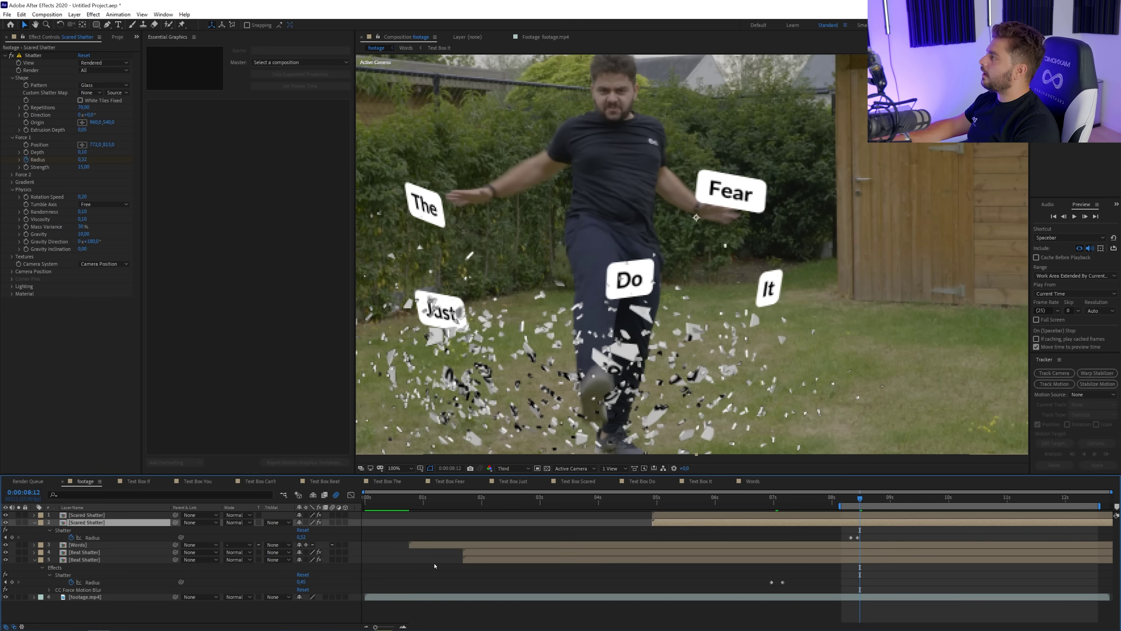
pyautogui.click(102, 545)
pyautogui.hotkey('ctrl', 'space')
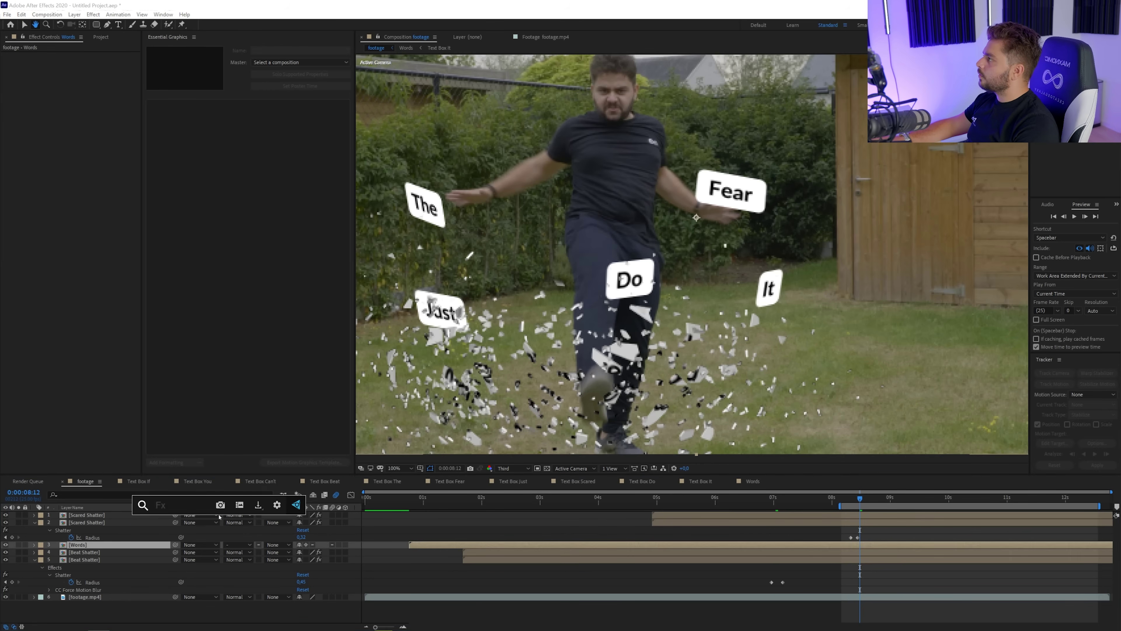
pyautogui.write('shat')
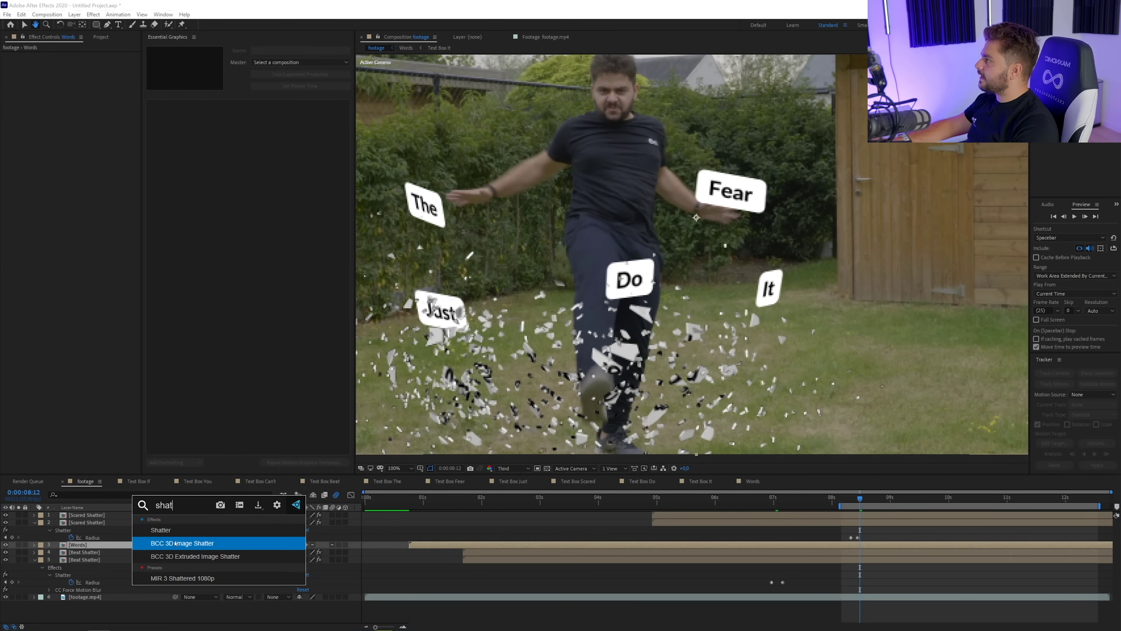
pyautogui.press('Return')
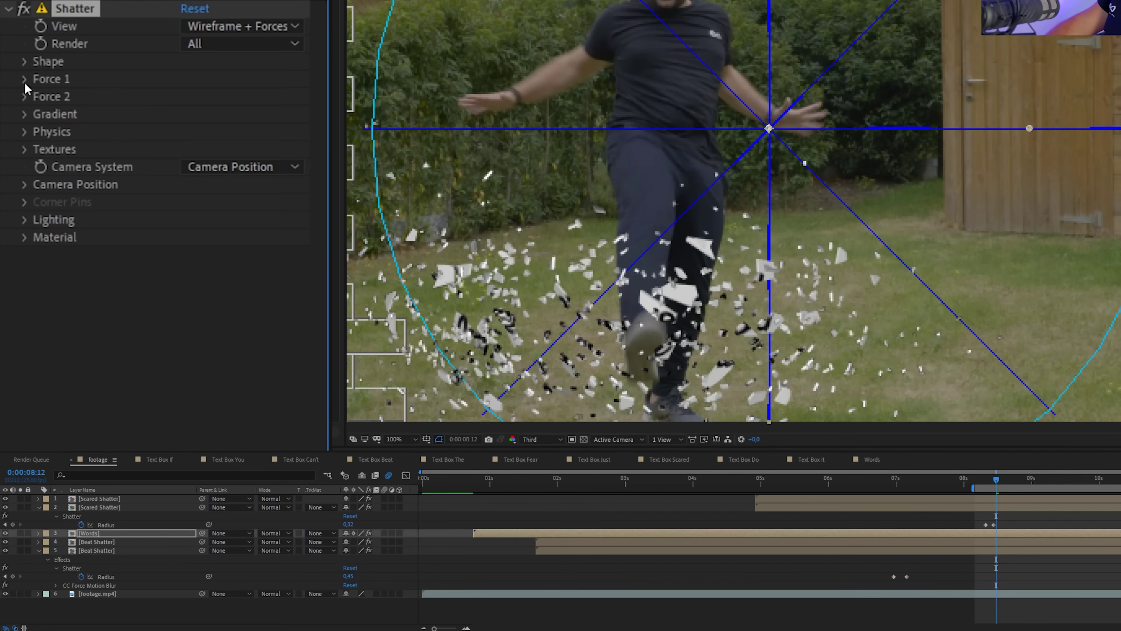
# Step: Move the Force 1 position of the Words layer's Shatter effect to 759, 818
pyautogui.click(12, 85)
pyautogui.moveTo(247, 96); pyautogui.dragTo(370, 97)
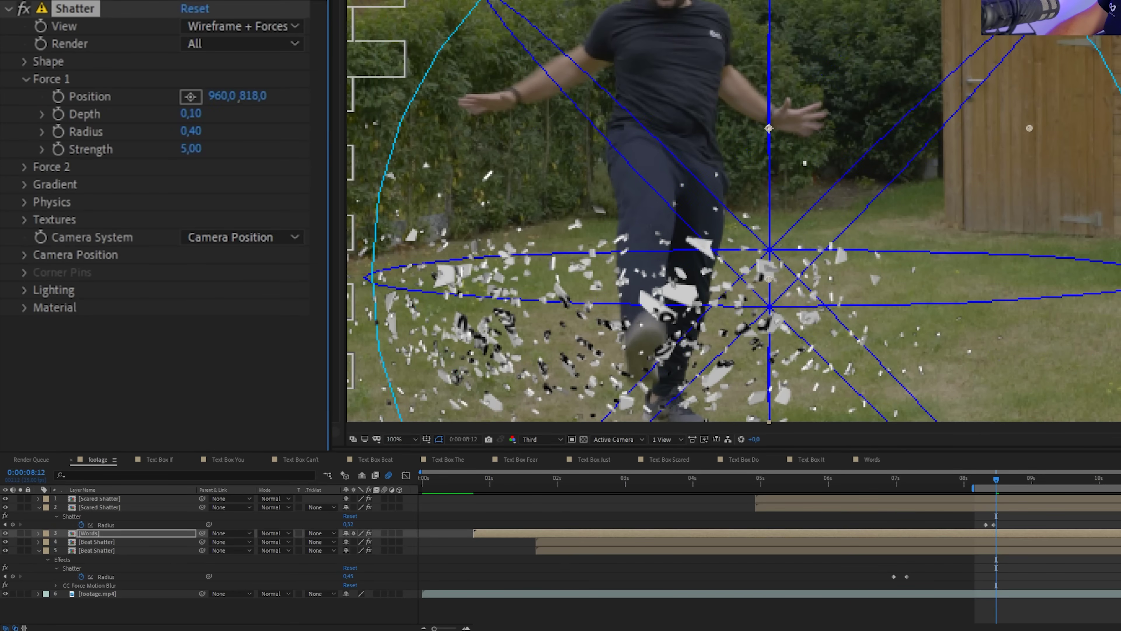
pyautogui.moveTo(226, 106); pyautogui.dragTo(137, 106)
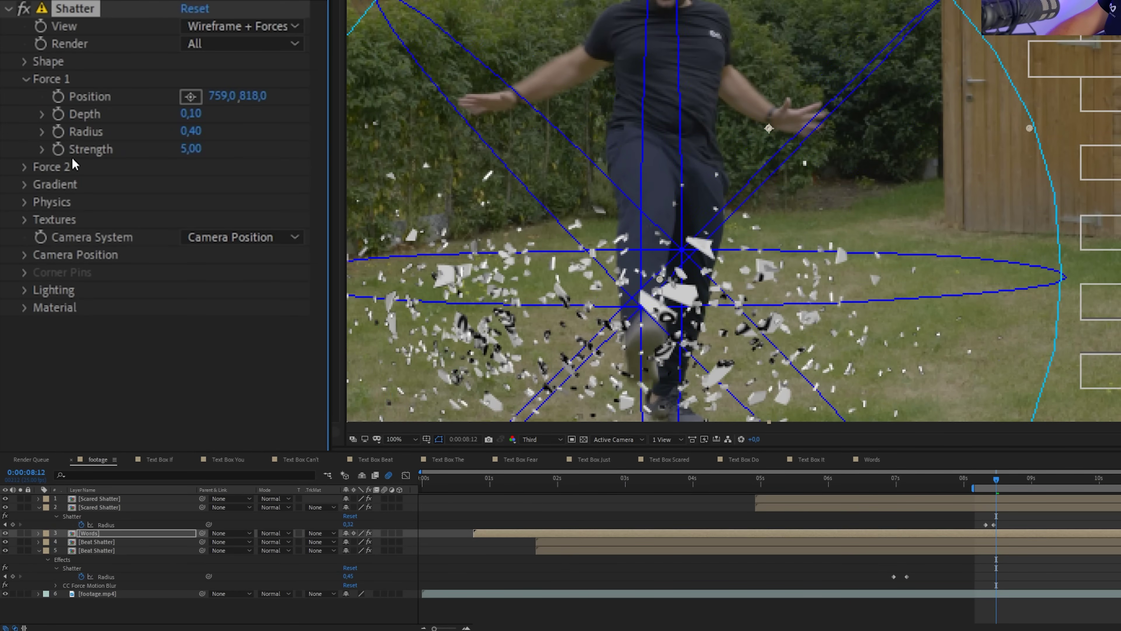
# Step: Keyframe the Words layer's Force 1 radius from 0 at 0:00:08:10 to 1.14 at 0:00:08:21
pyautogui.press('pageup')
pyautogui.press('pageup')
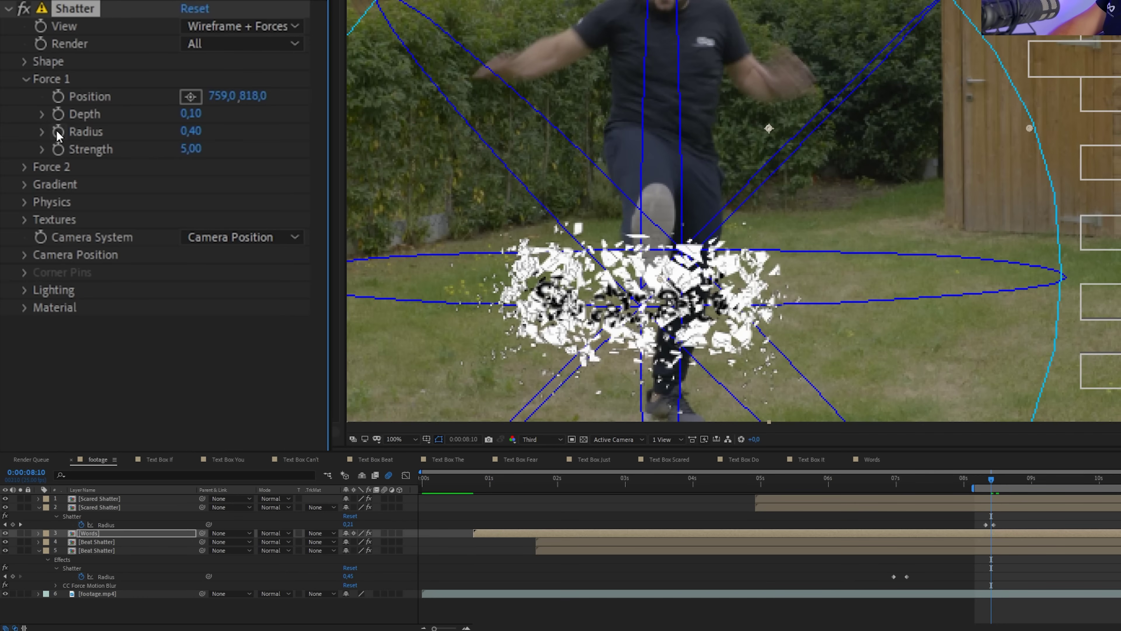
pyautogui.moveTo(197, 133); pyautogui.dragTo(191, 130)
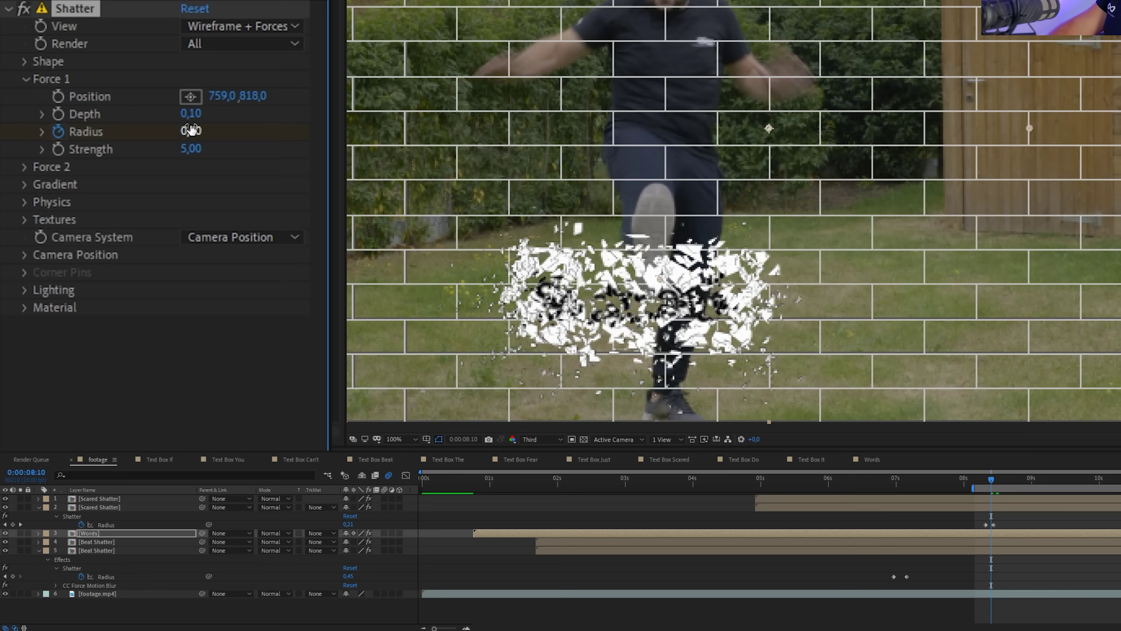
pyautogui.press('pagedown')
pyautogui.press('pagedown')
pyautogui.press('pagedown')
pyautogui.press('pagedown')
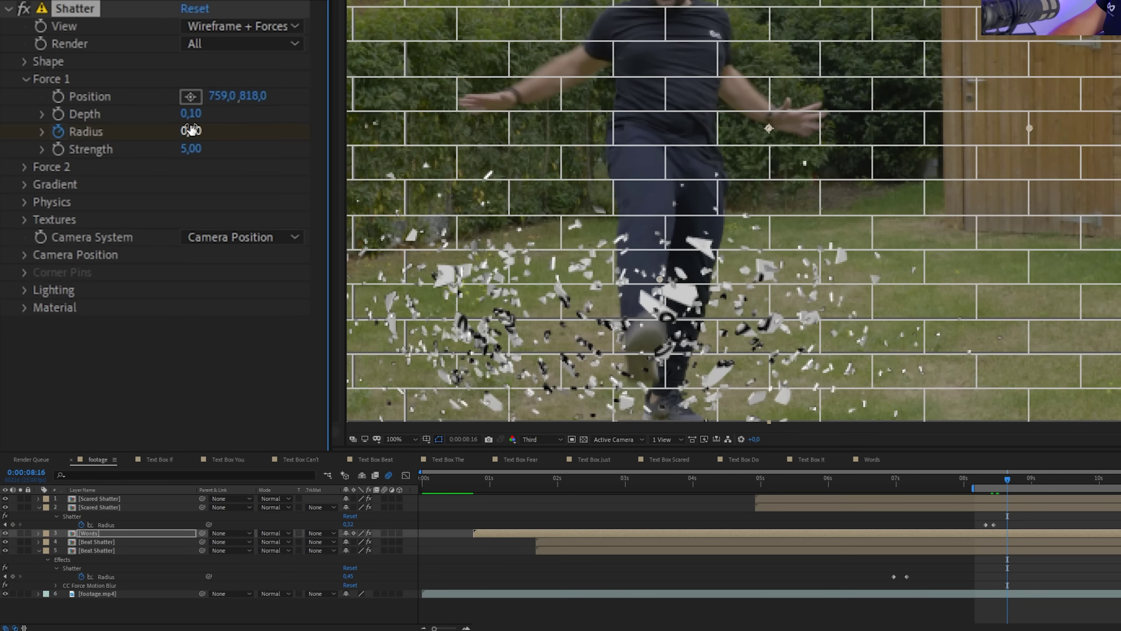
pyautogui.moveTo(191, 130); pyautogui.dragTo(298, 146)
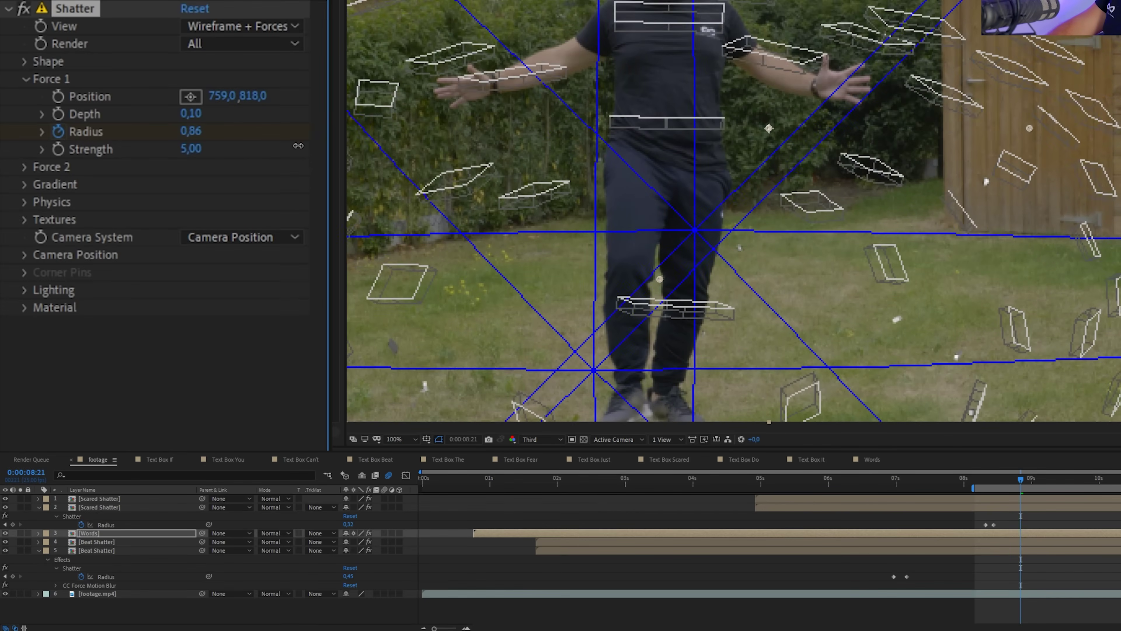
pyautogui.scroll(-1, 740, 76)
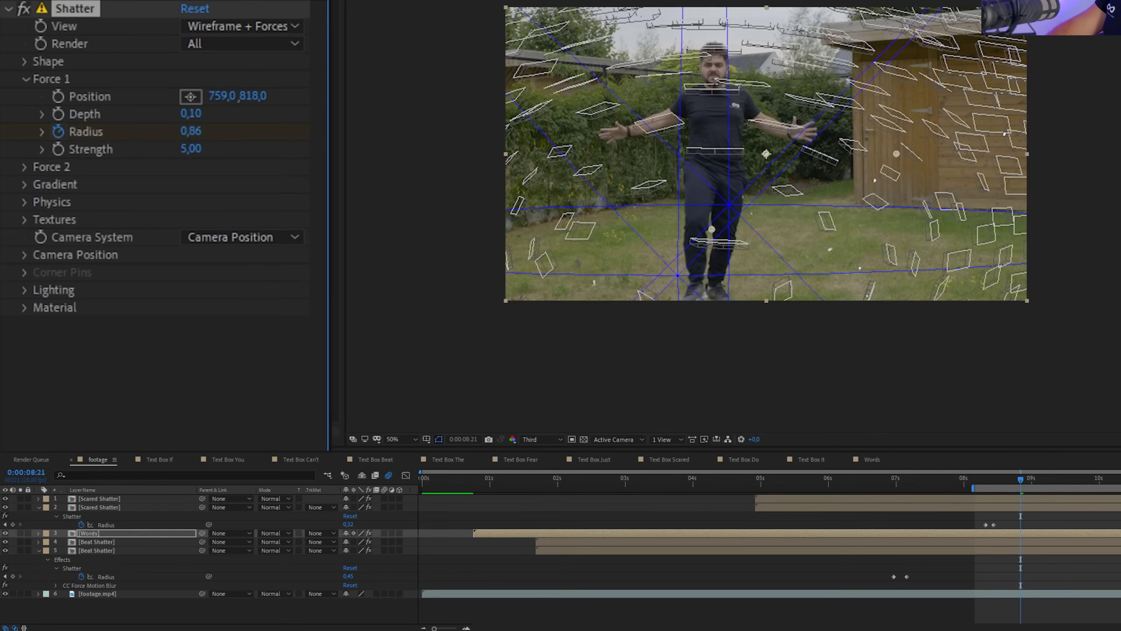
pyautogui.moveTo(190, 131); pyautogui.dragTo(251, 168)
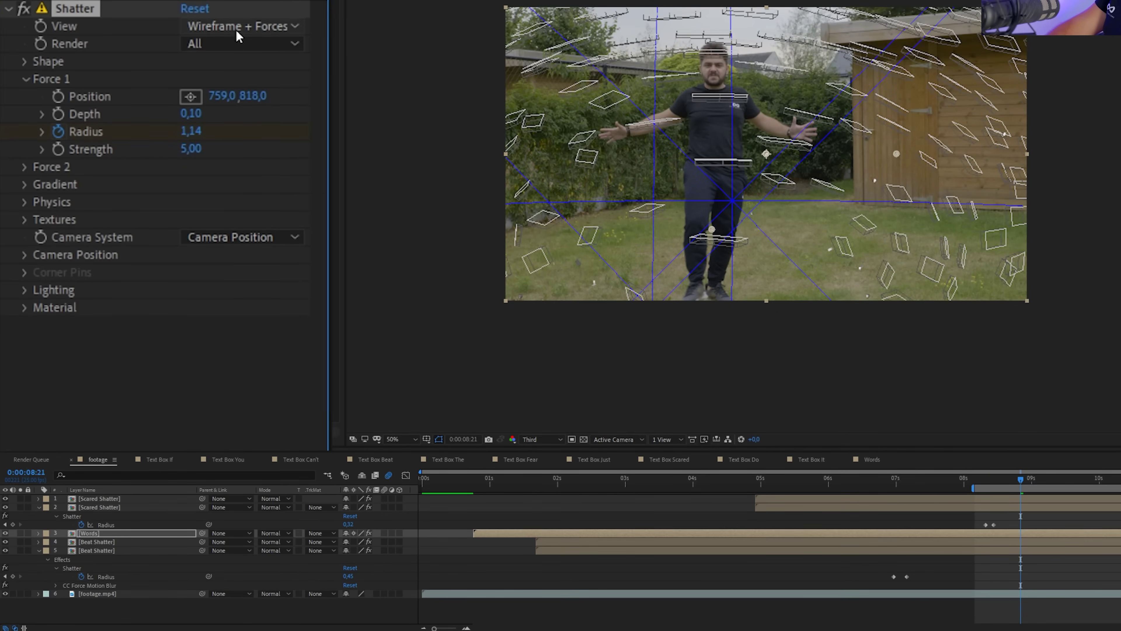
# Step: Set the Words layer's Shatter pattern to Glass with 120 repetitions
pyautogui.click(19, 63)
pyautogui.click(221, 79)
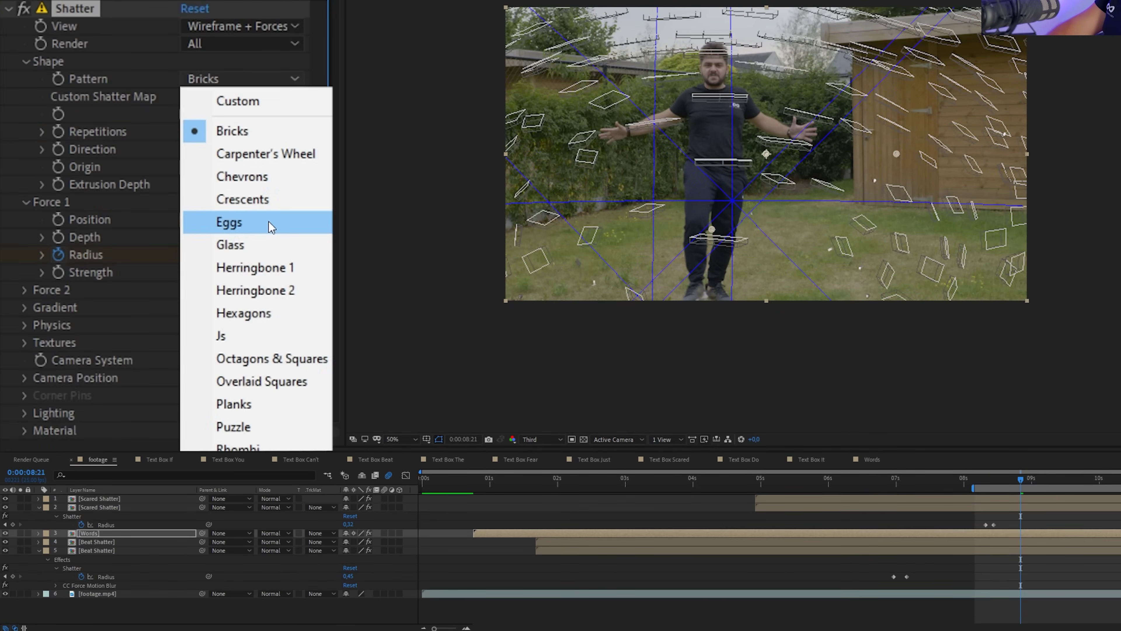
pyautogui.click(270, 245)
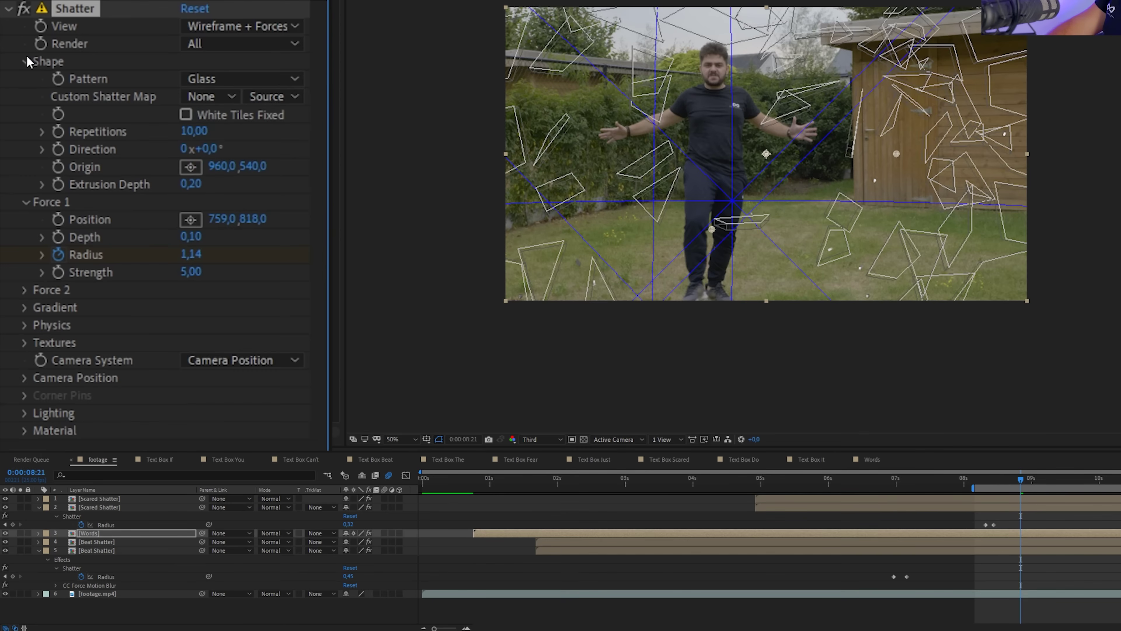
pyautogui.click(199, 131)
pyautogui.write('70')
pyautogui.press('Return')
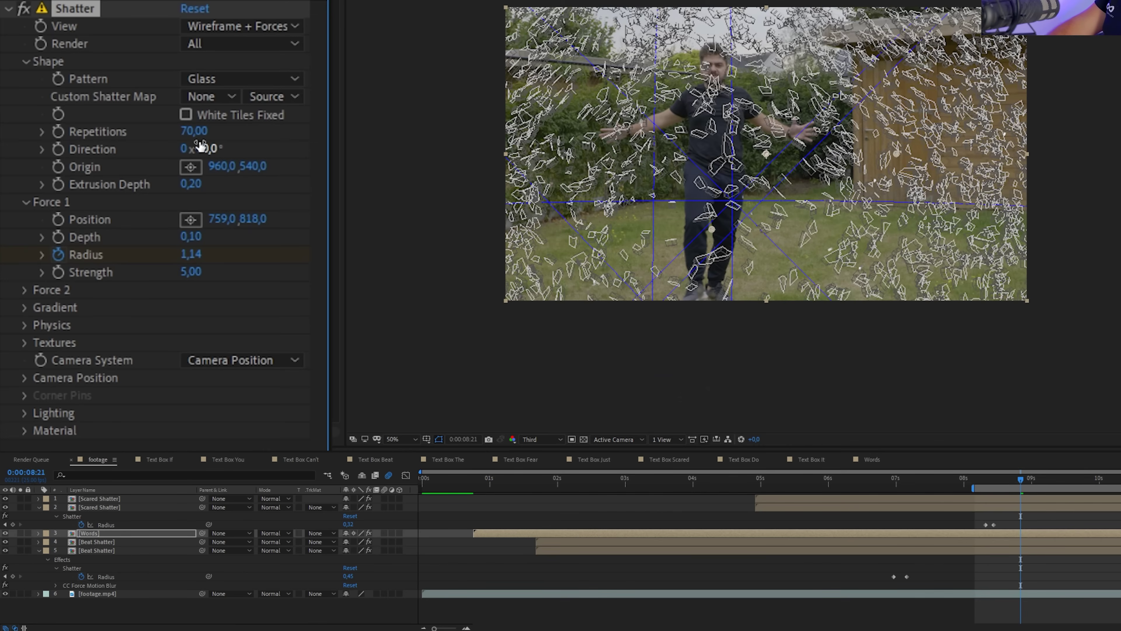
pyautogui.click(199, 132)
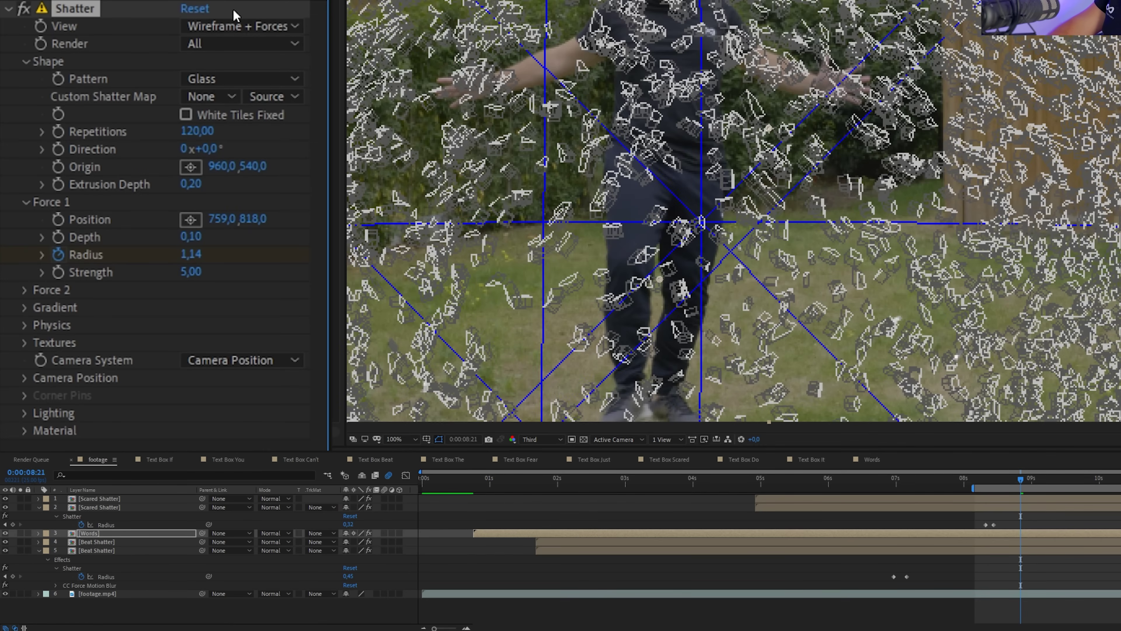
# Step: Set the Words layer's Shatter extrusion depth to 0.05 and its Force 1 strength to 10
pyautogui.click(190, 183)
pyautogui.press('BackSpace')
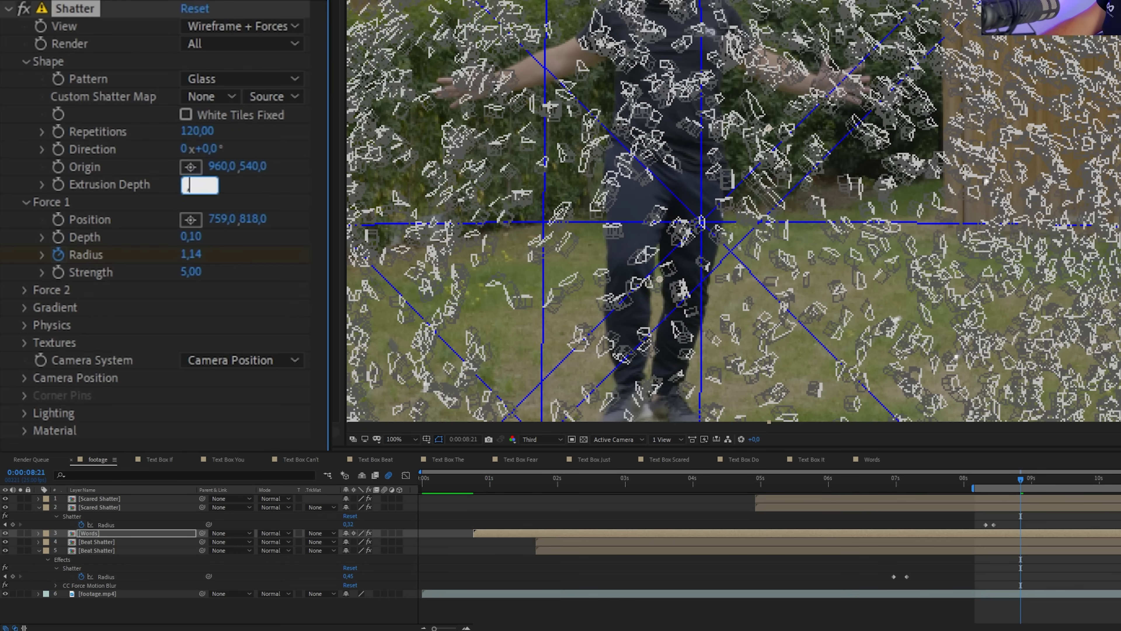
pyautogui.write(',05')
pyautogui.press('Return')
pyautogui.click(26, 326)
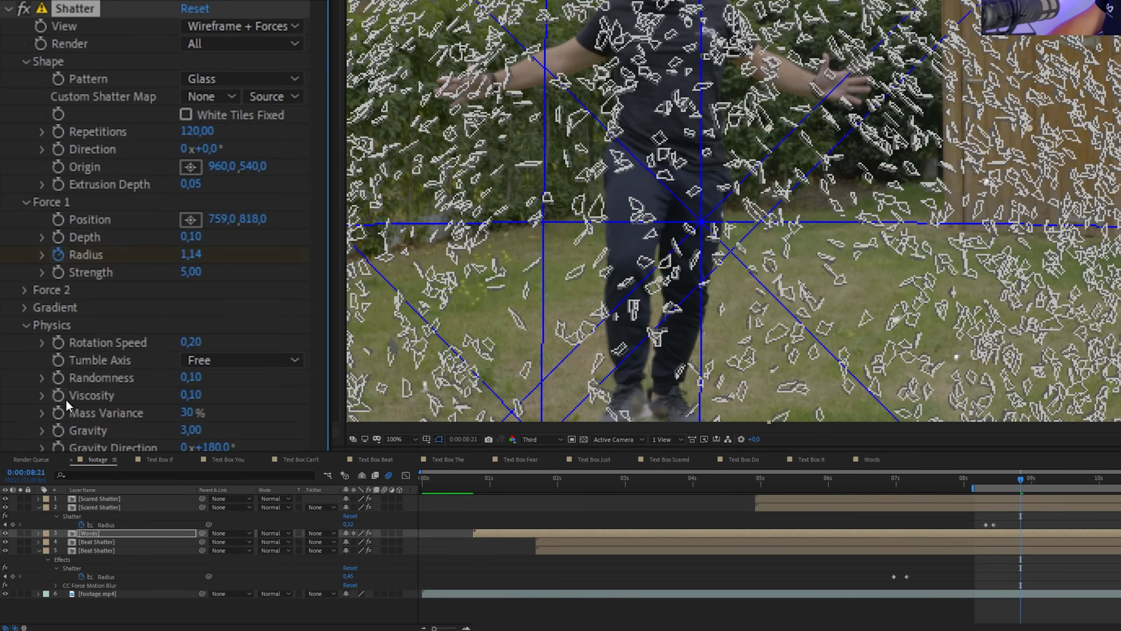
pyautogui.click(25, 325)
pyautogui.click(190, 184)
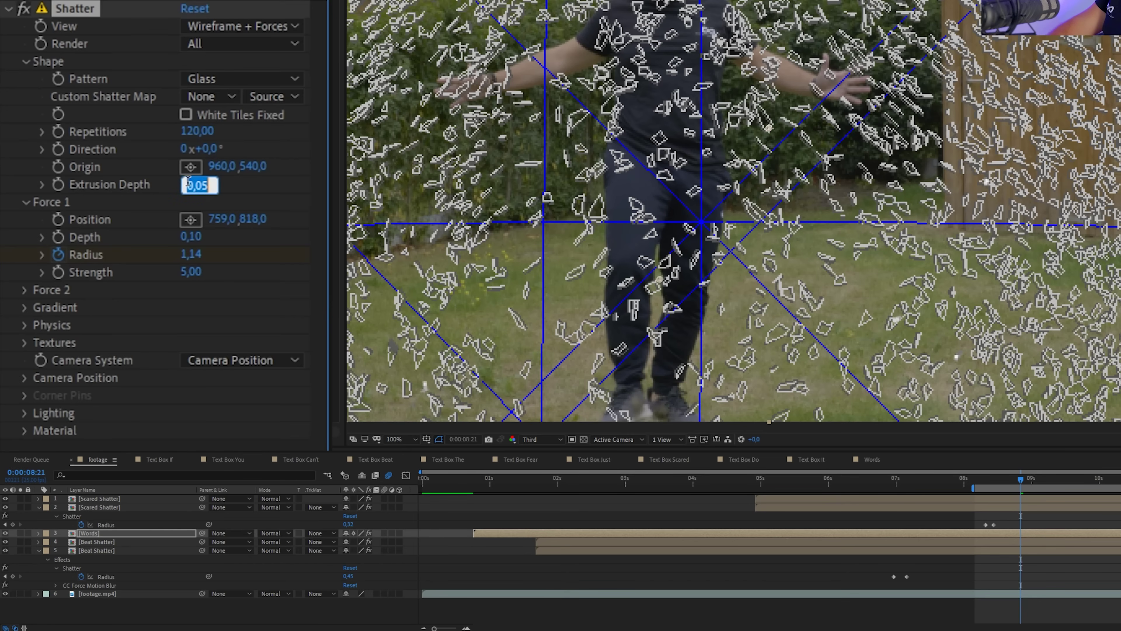
pyautogui.click(191, 271)
pyautogui.write('10')
pyautogui.press('Return')
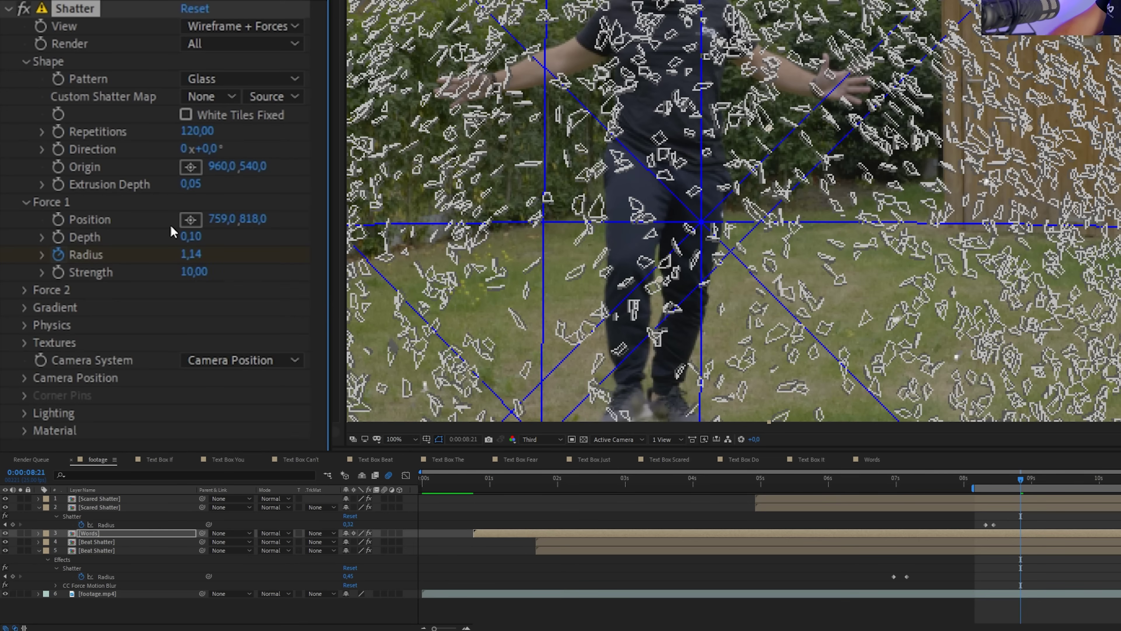
# Step: Switch the Words layer's Shatter view to Rendered and preview the shattering words around 0:00:08:12
pyautogui.click(233, 26)
pyautogui.click(242, 48)
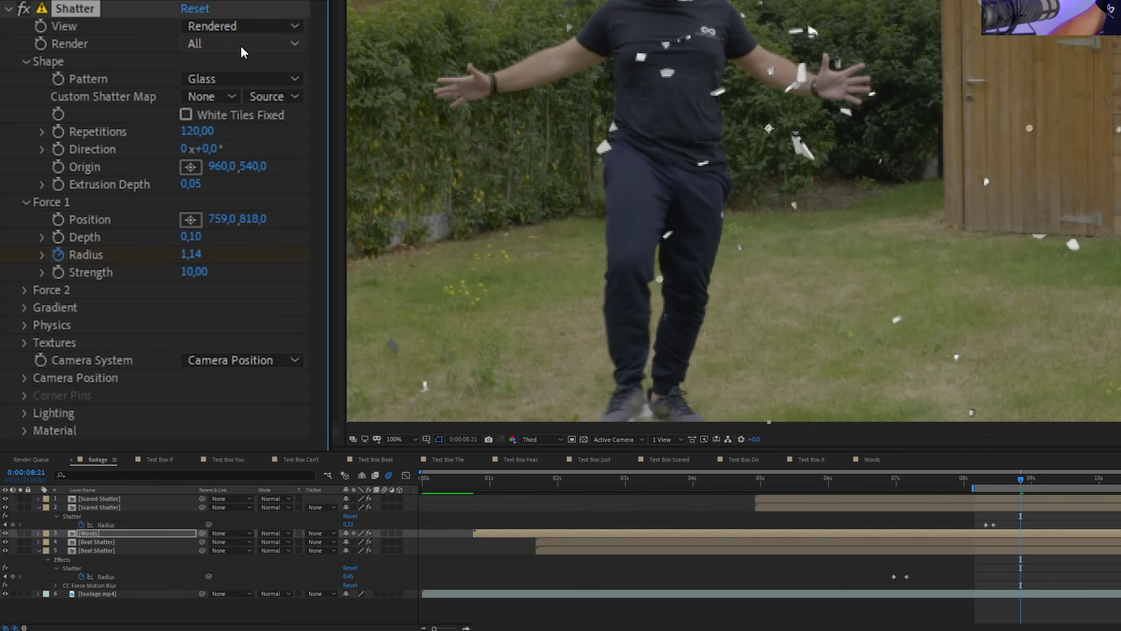
pyautogui.scroll(-2, 831, 87)
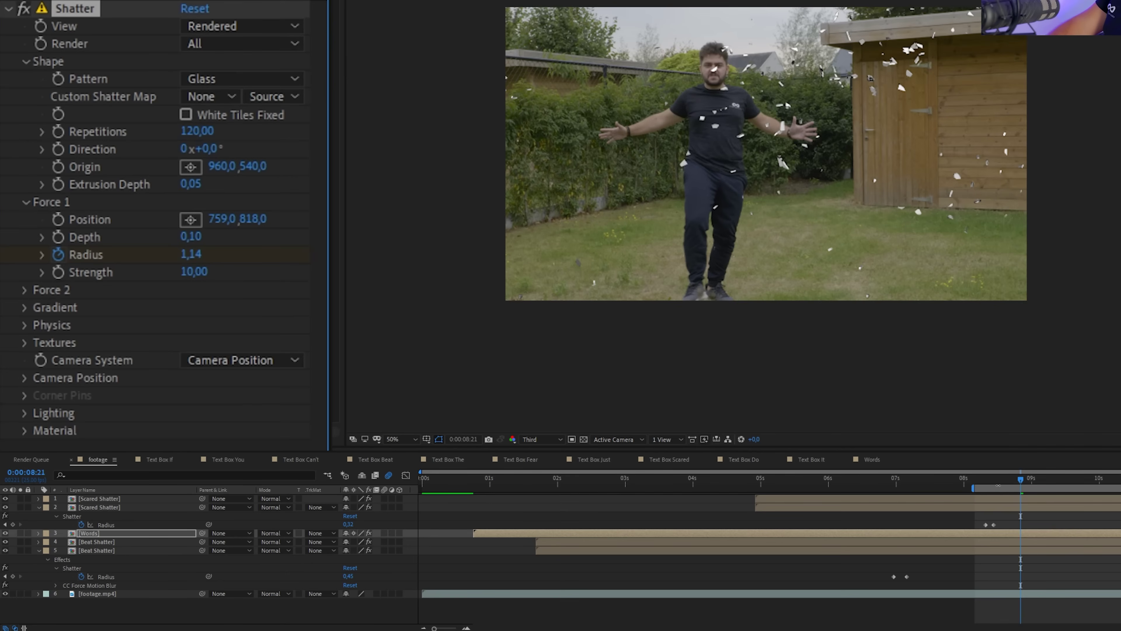
pyautogui.hotkey('shift', '/')
pyautogui.press('space')
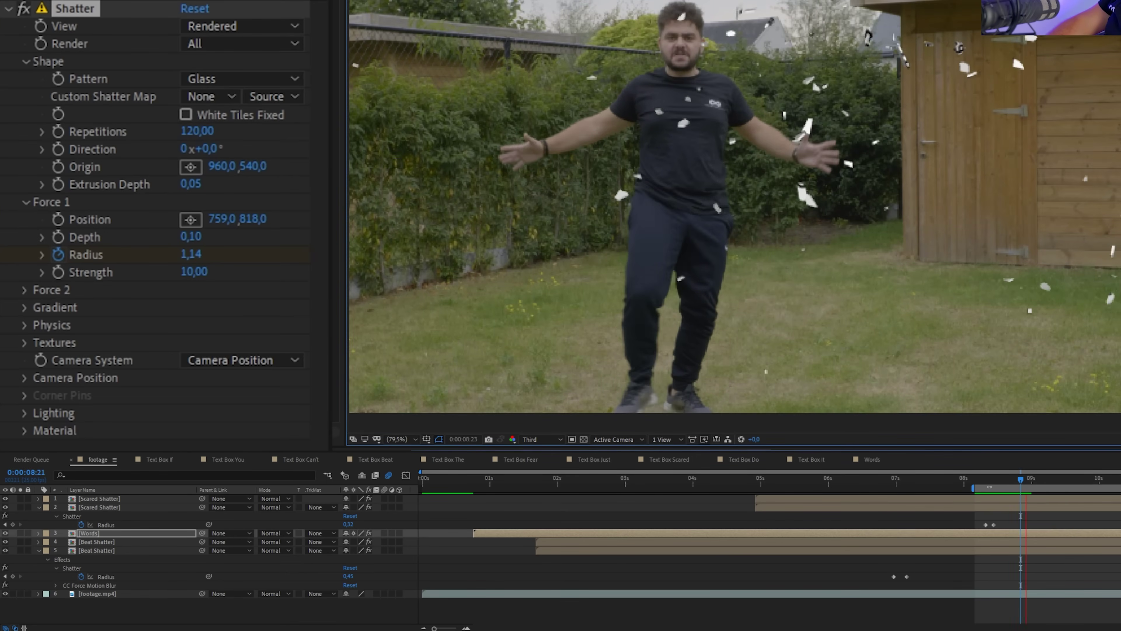
pyautogui.click(979, 480)
pyautogui.moveTo(847, 501)
pyautogui.mouseDown()
pyautogui.moveTo(875, 501)
pyautogui.moveTo(860, 502)
pyautogui.mouseUp()
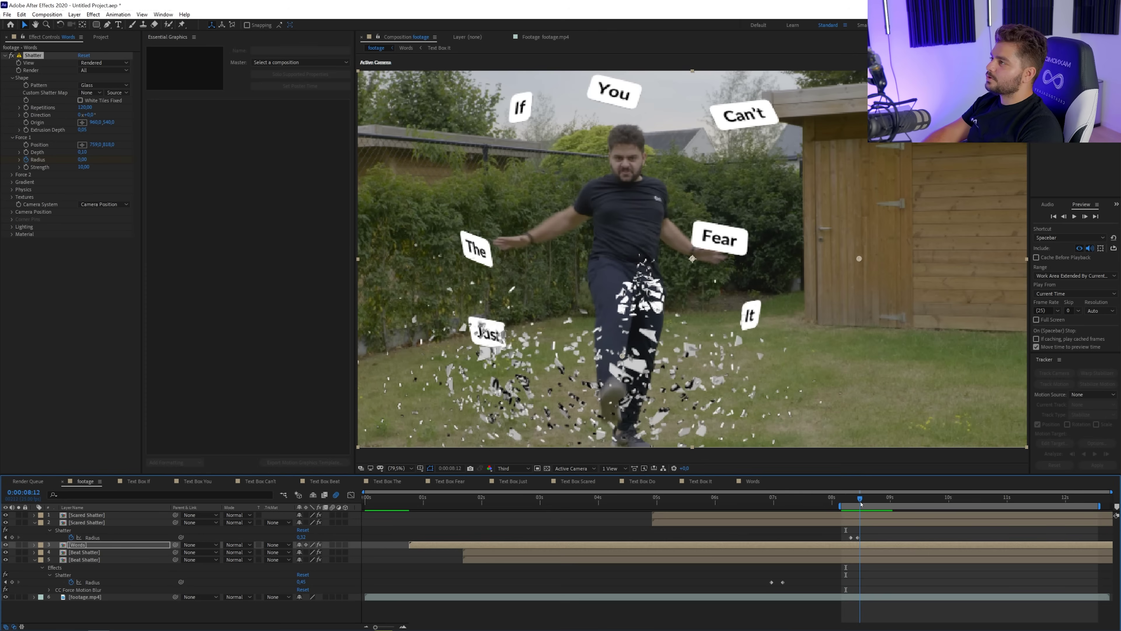
# Step: Copy CC Force Motion Blur from the lower Beat Shatter layer to the other Beat Shatter, Words and both Scared Shatter layers
pyautogui.click(467, 560)
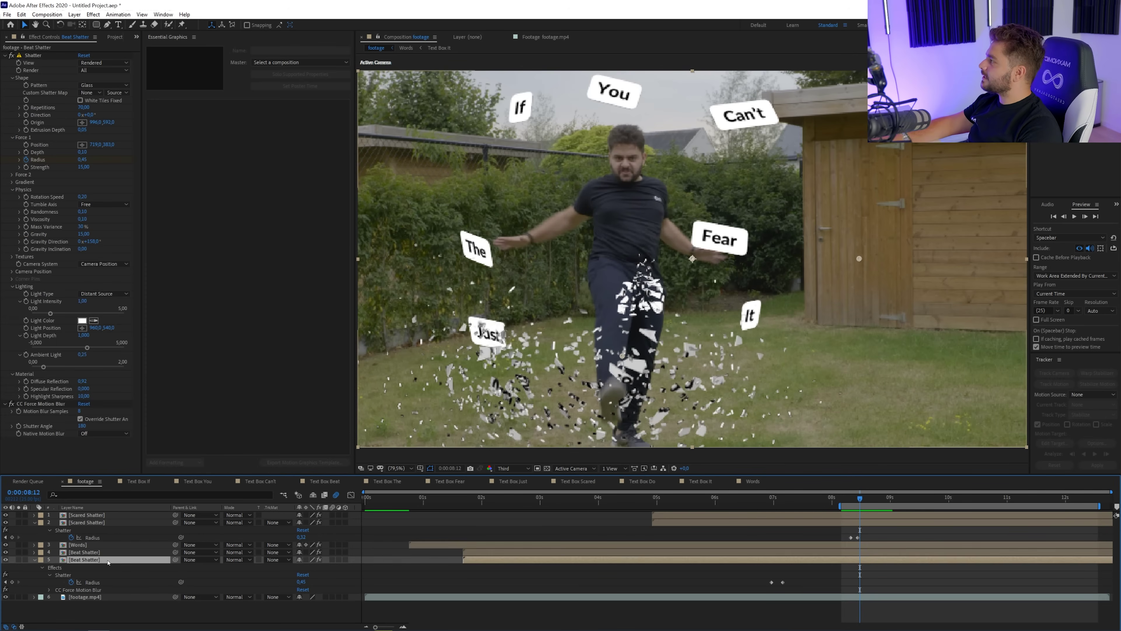
pyautogui.click(39, 404)
pyautogui.click(94, 555)
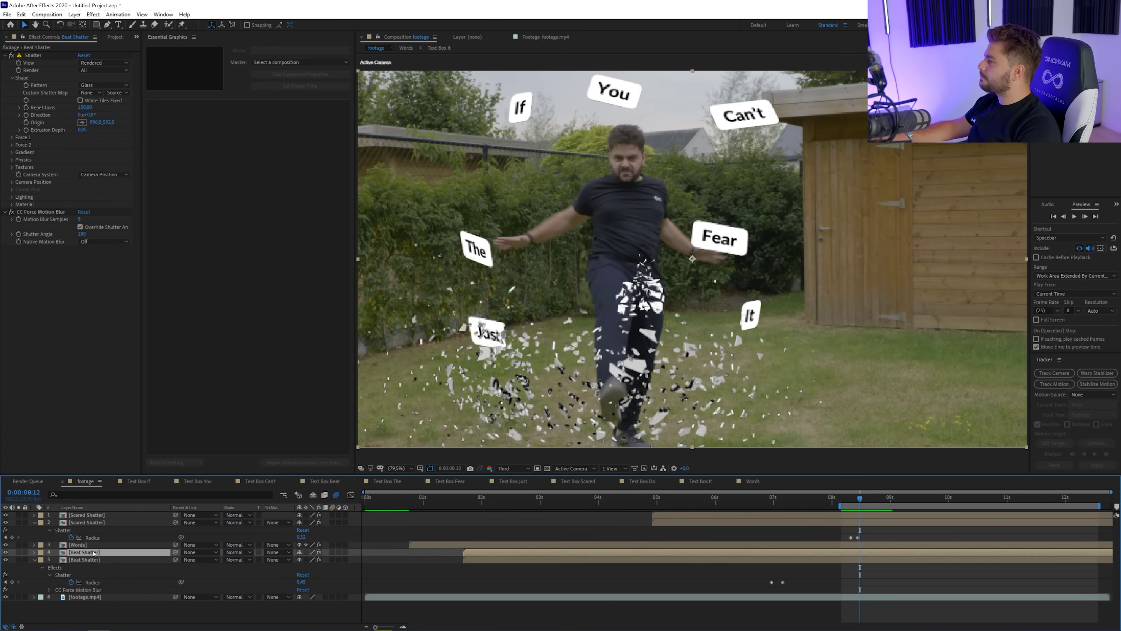
pyautogui.click(94, 545)
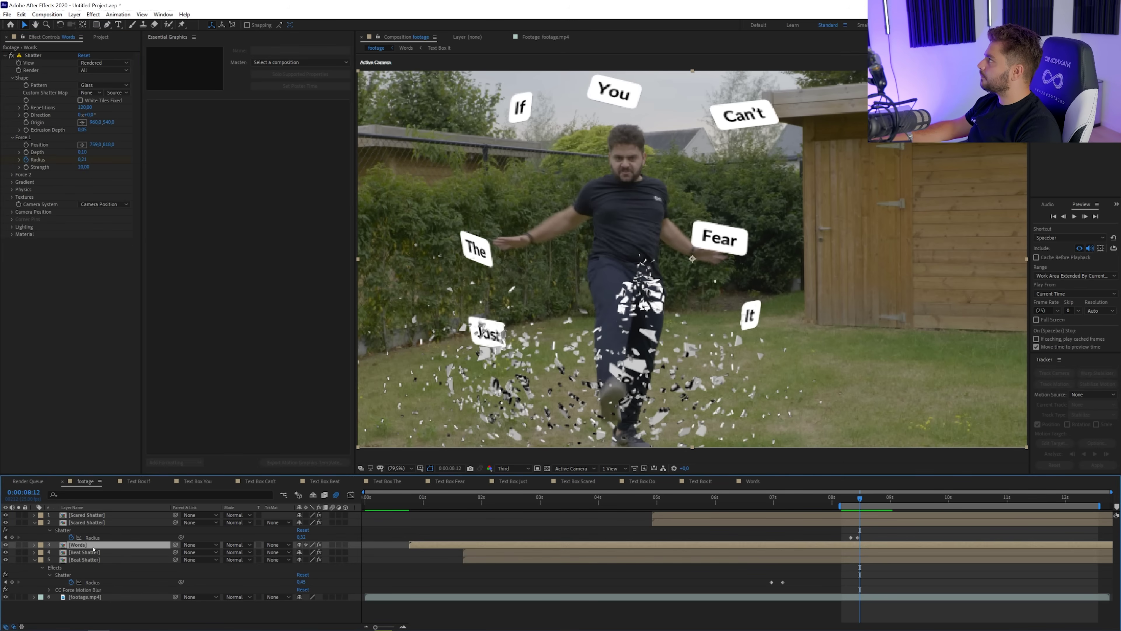
pyautogui.click(94, 523)
pyautogui.hotkey('ctrl', 'v')
pyautogui.click(94, 515)
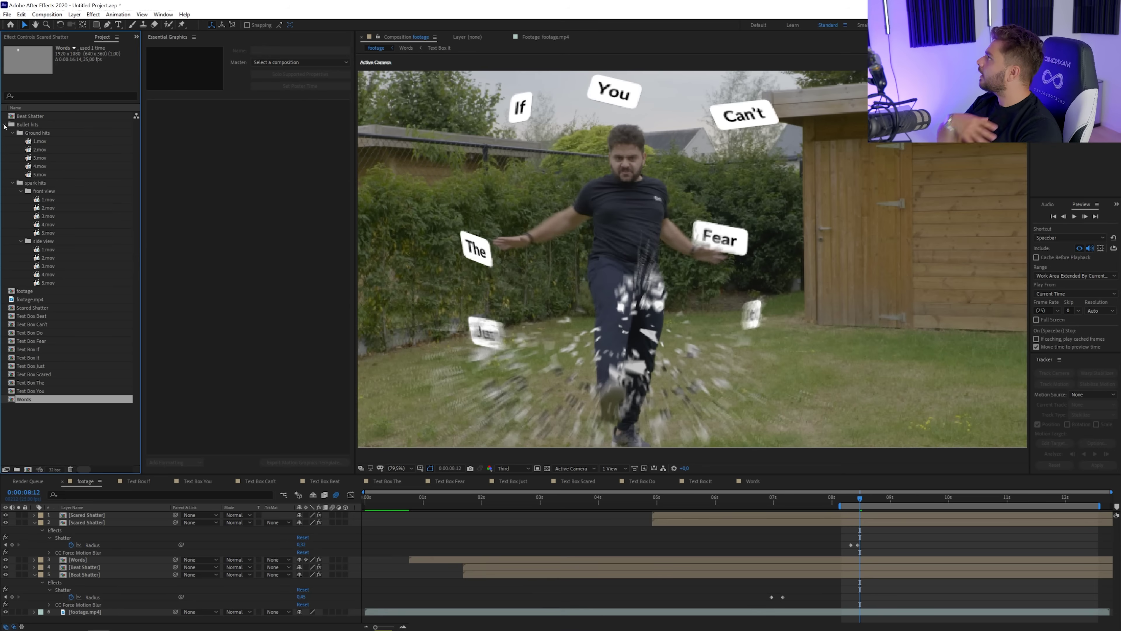
# Step: Add the ground hit clip 1.mov above the Words layer at the Scared shatter and apply the Tint effect to it
pyautogui.doubleClick(40, 141)
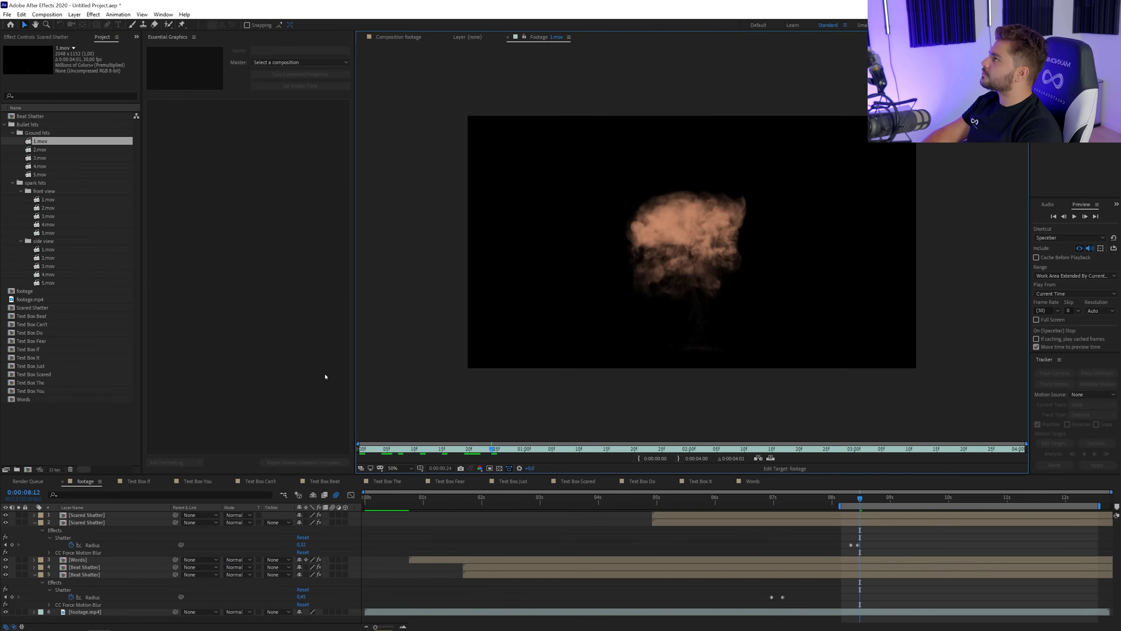
pyautogui.moveTo(50, 144); pyautogui.dragTo(864, 562)
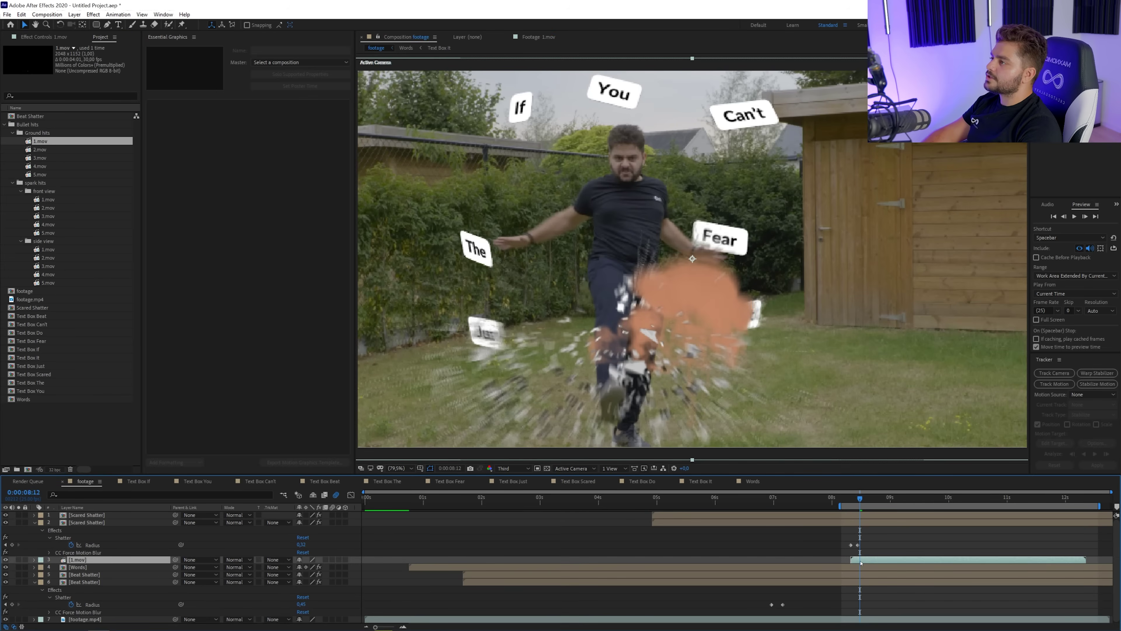
pyautogui.hotkey('ctrl', 'space')
pyautogui.write('tint')
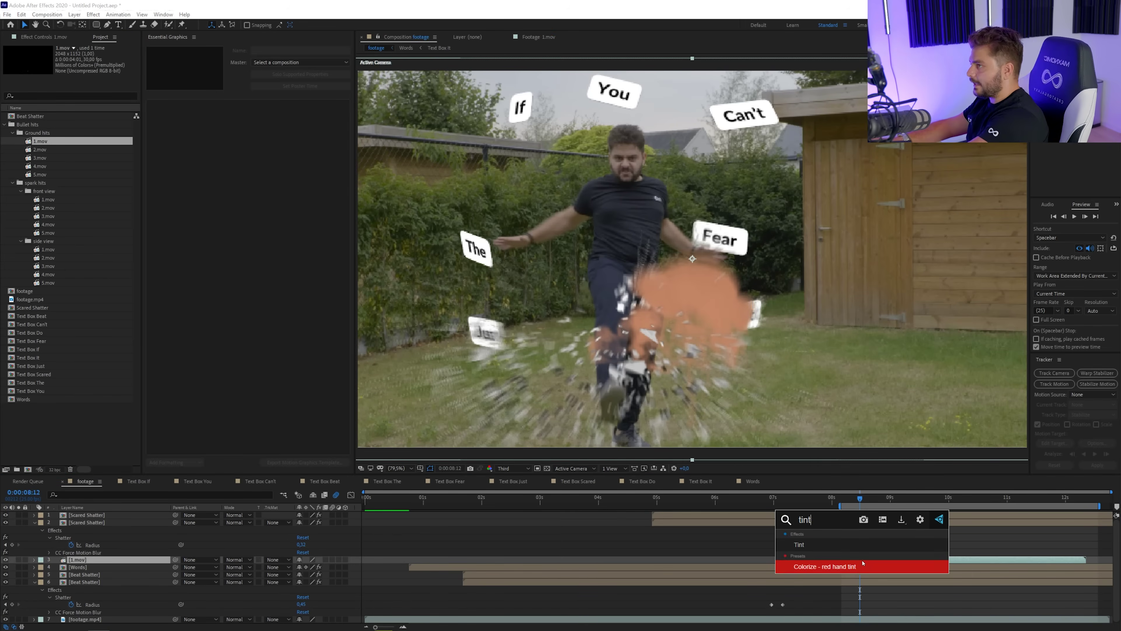
pyautogui.press('Return')
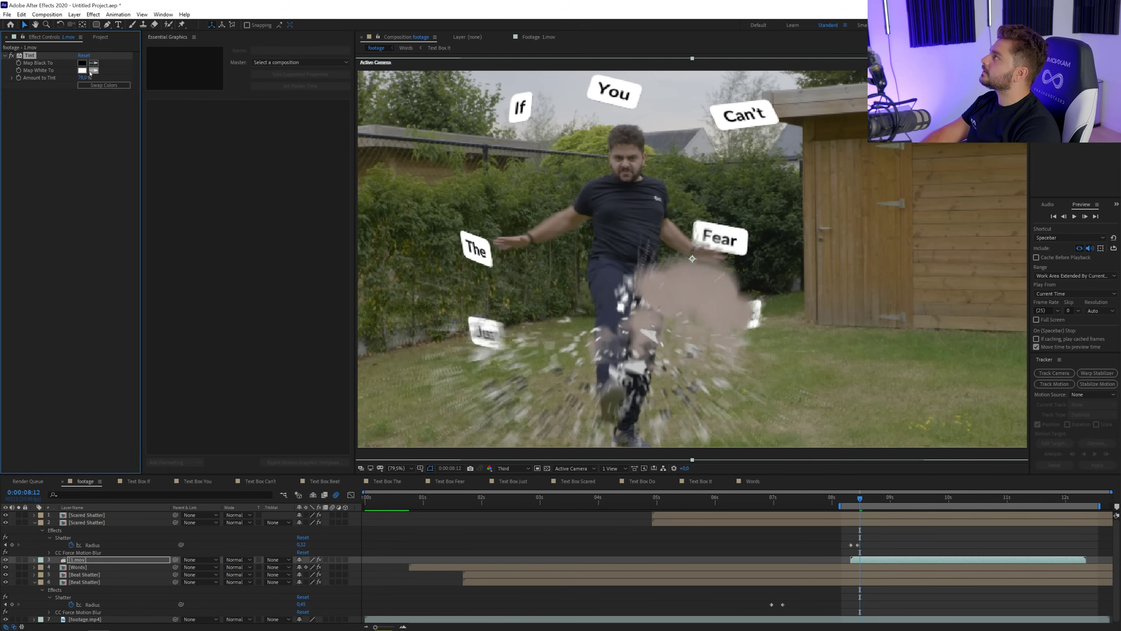
# Step: Lower the opacity of the 1.mov dust layer, adjust its start time and centre the dust over the Scared shards
pyautogui.press('t')
pyautogui.moveTo(301, 567); pyautogui.dragTo(283, 569)
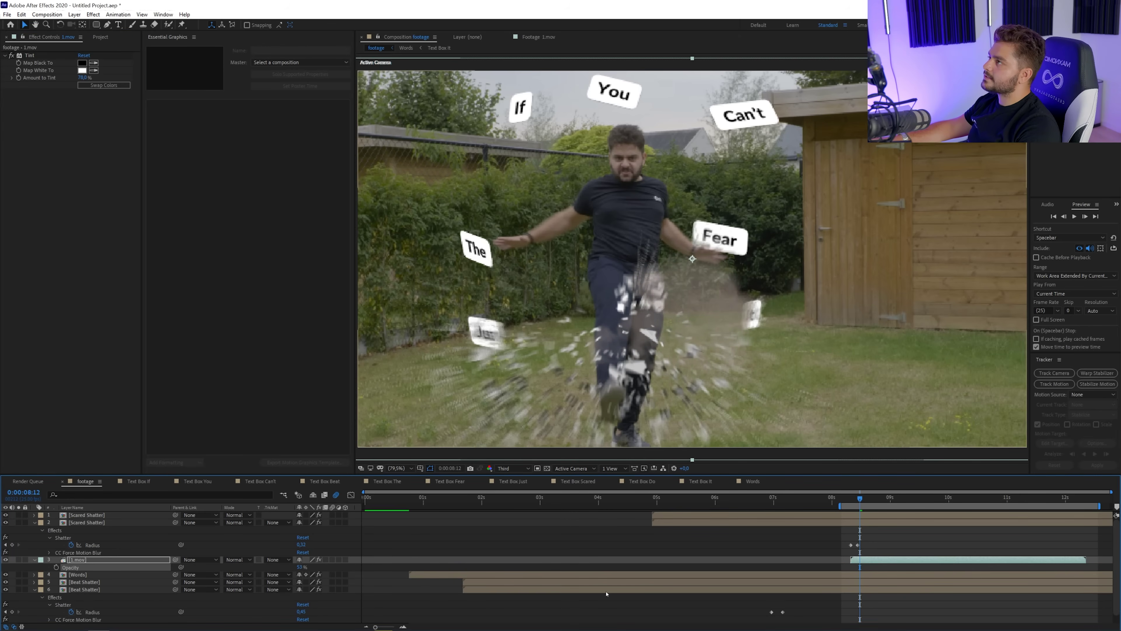
pyautogui.click(857, 557)
pyautogui.moveTo(867, 560); pyautogui.dragTo(863, 560)
pyautogui.moveTo(719, 334); pyautogui.dragTo(689, 354)
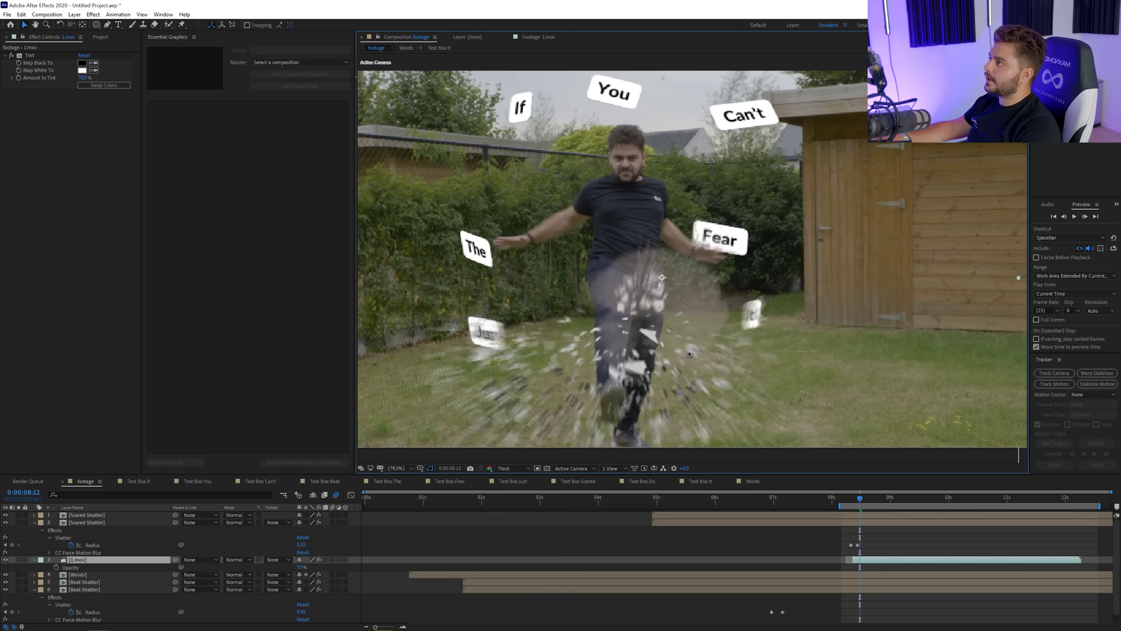
# Step: Place a 1.mov dust clip at the Beat shatter around 0:00:06:24 and move the dust beneath the Beat Shatter layers
pyautogui.moveTo(858, 497); pyautogui.dragTo(771, 498)
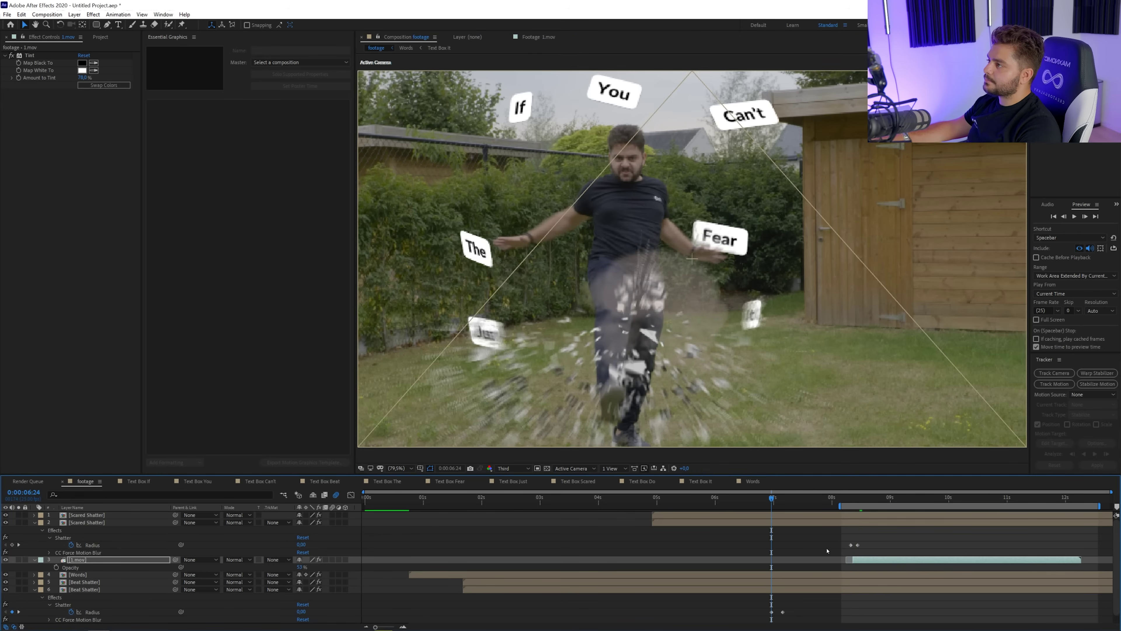
pyautogui.moveTo(864, 560); pyautogui.dragTo(782, 566)
pyautogui.moveTo(82, 560); pyautogui.dragTo(82, 623)
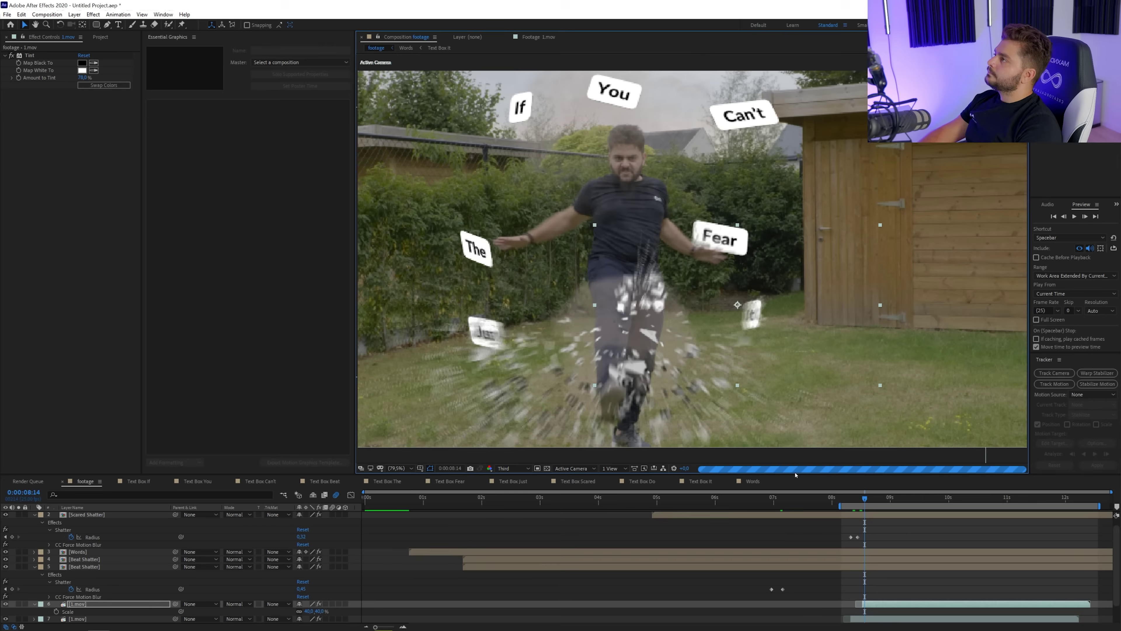
# Step: Duplicate the scaled-down 1.mov dust layer repeatedly and position the copies over the other shattering words
pyautogui.hotkey('ctrl', 'd')
pyautogui.moveTo(736, 309); pyautogui.dragTo(736, 207)
pyautogui.hotkey('ctrl', 'd')
pyautogui.moveTo(736, 208); pyautogui.dragTo(456, 207)
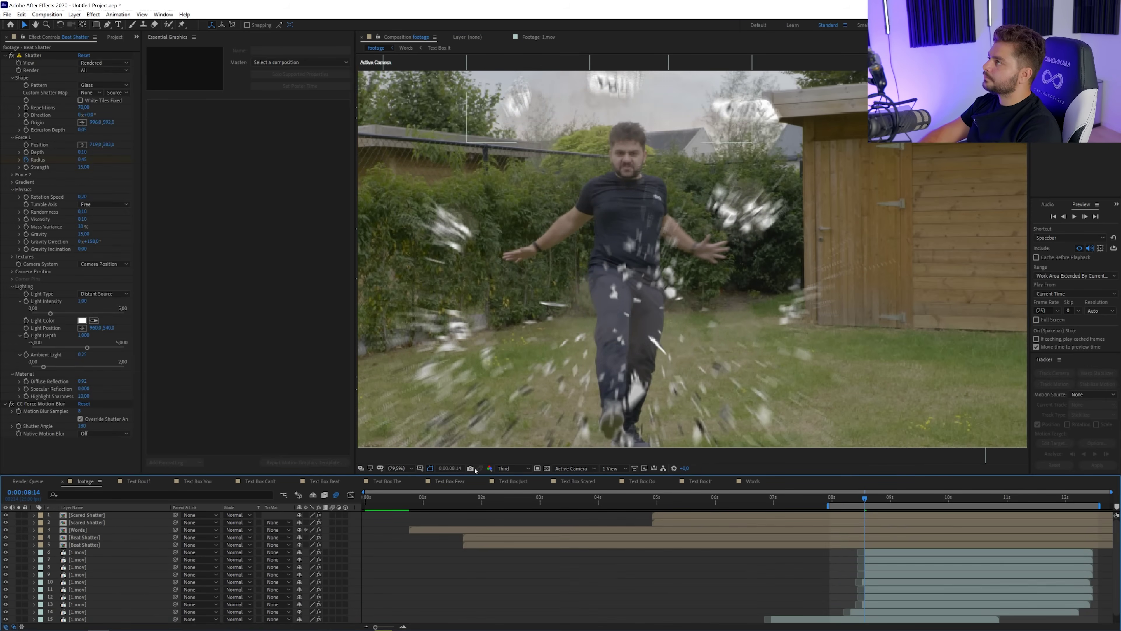
# Step: Create a white 1920 x 1080 solid layer named Ripple
pyautogui.click(74, 14)
pyautogui.moveTo(133, 26)
pyautogui.click(267, 33)
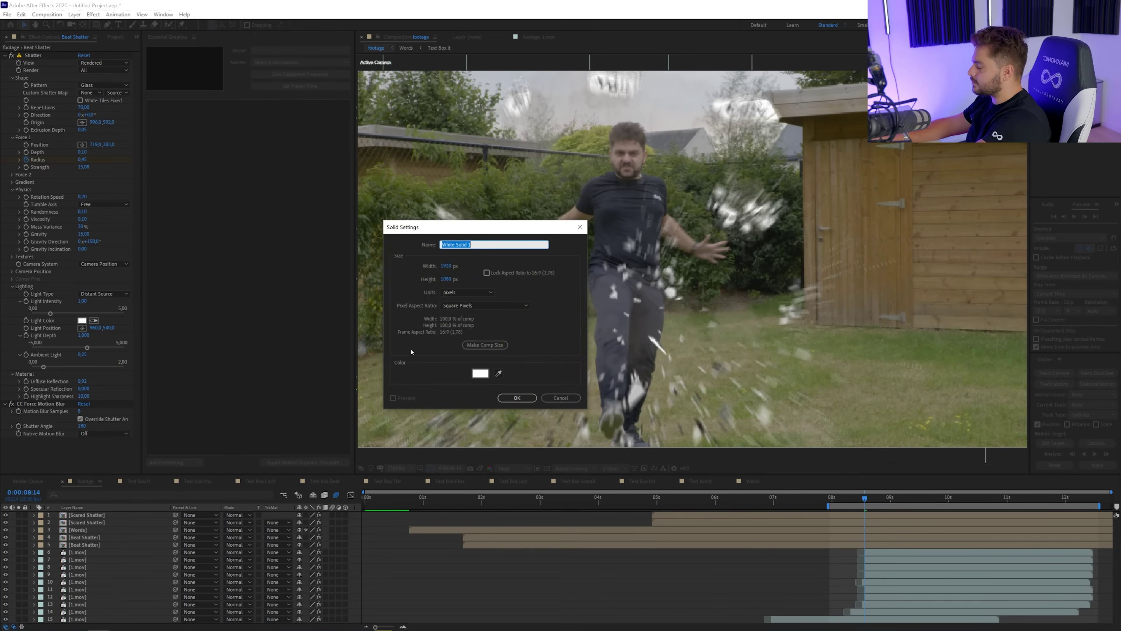
pyautogui.write('Ripple')
pyautogui.press('Return')
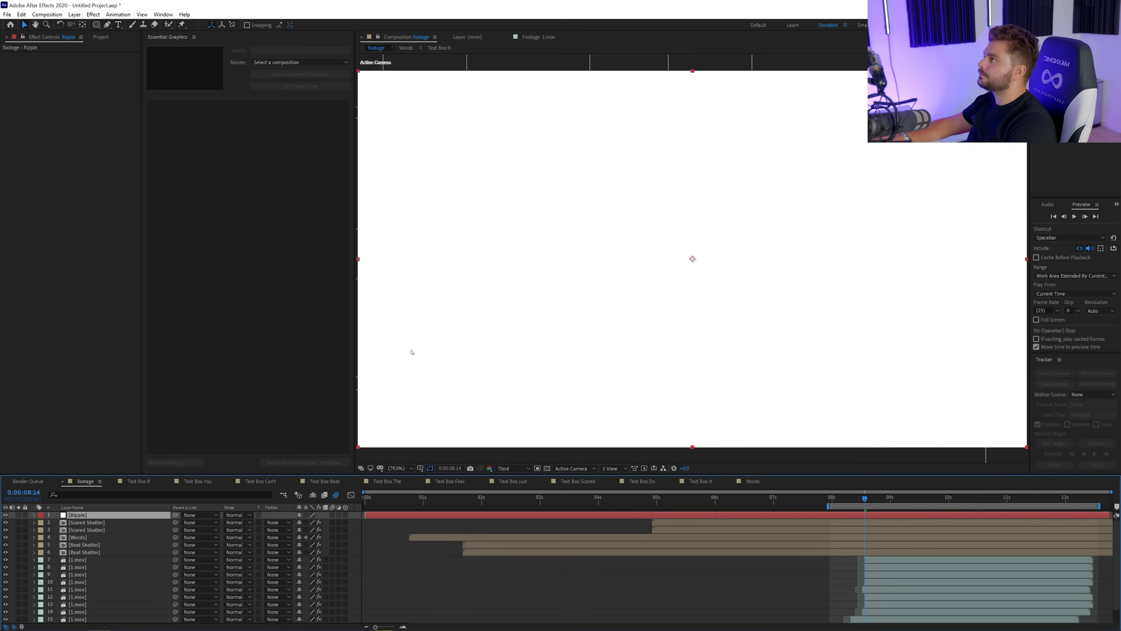
# Step: Hide the Ripple solid and go to 0:00:08:11, where the Words layer starts to shatter
pyautogui.click(5, 514)
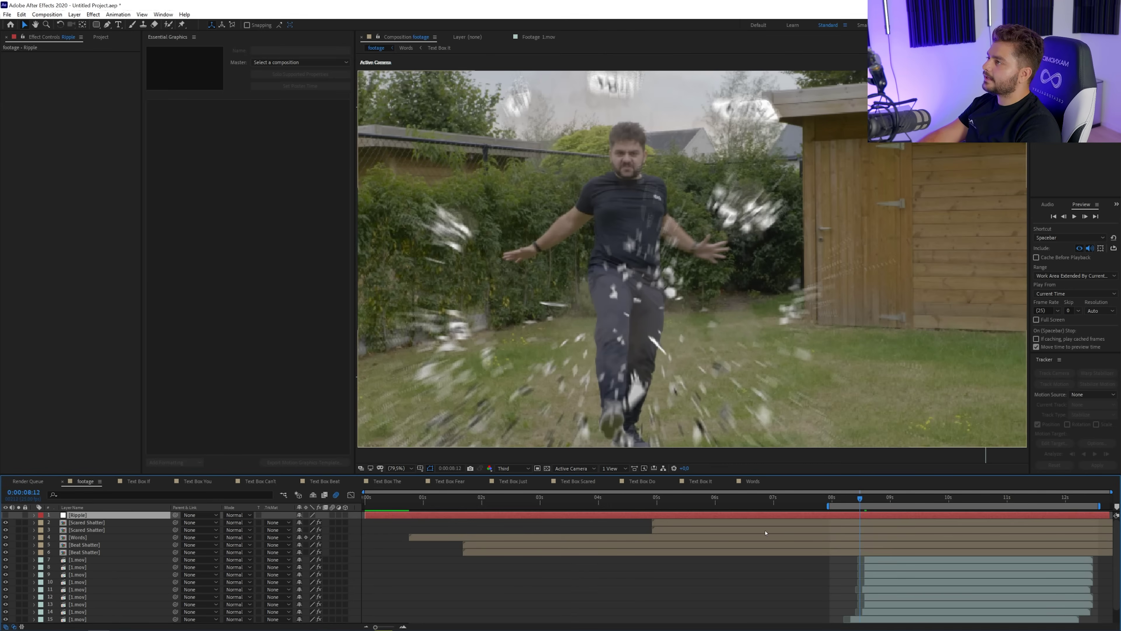
pyautogui.press('pageup')
pyautogui.scroll(-2, 829, 547)
pyautogui.scroll(1, 839, 605)
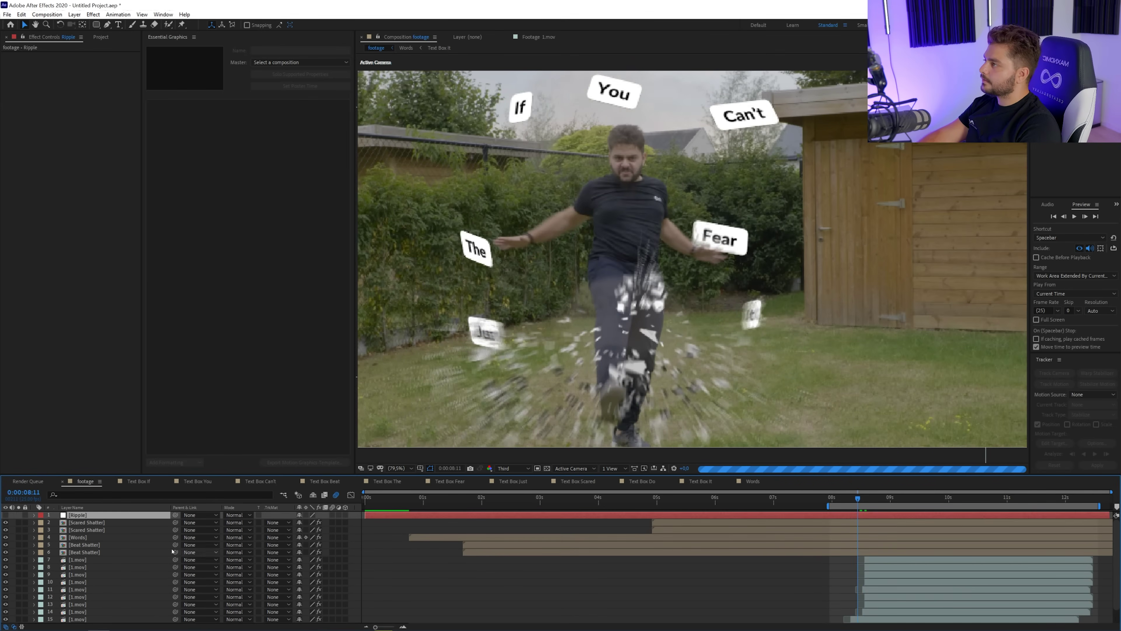
# Step: Switch the Words layer's Shatter view to Wireframe + Forces and solo that layer to expose the force sphere
pyautogui.click(77, 536)
pyautogui.click(109, 65)
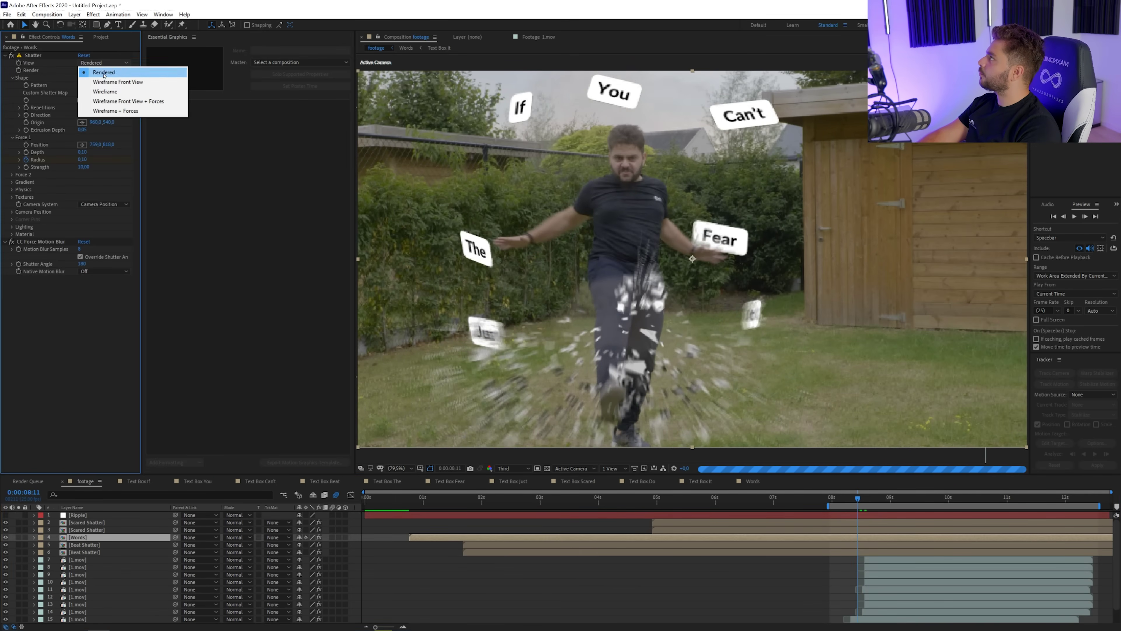
pyautogui.click(88, 537)
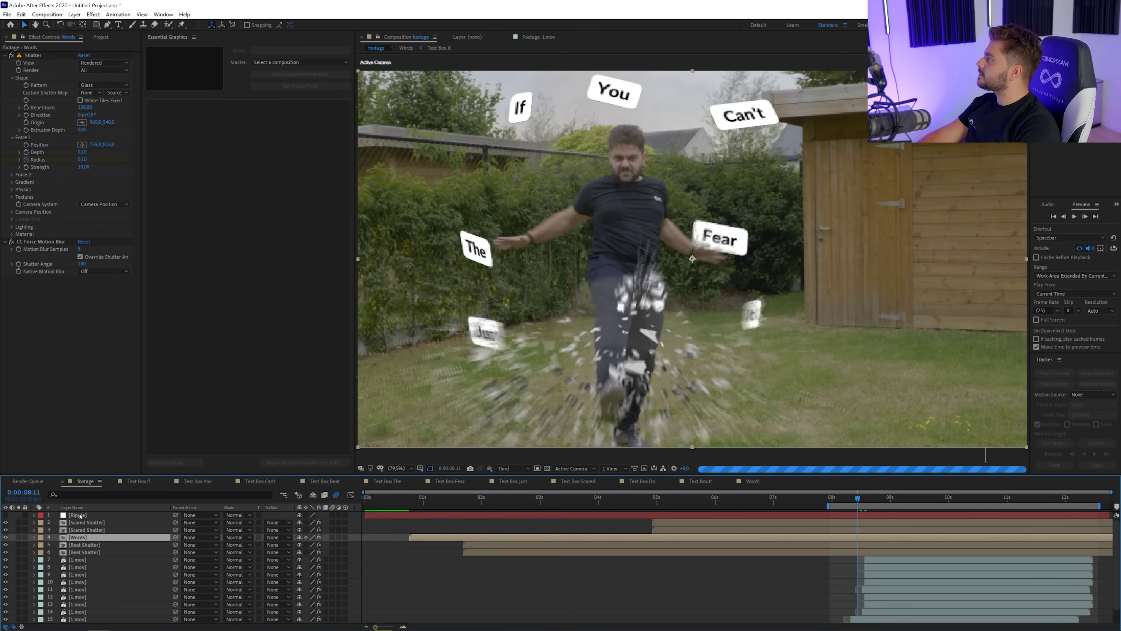
pyautogui.click(88, 64)
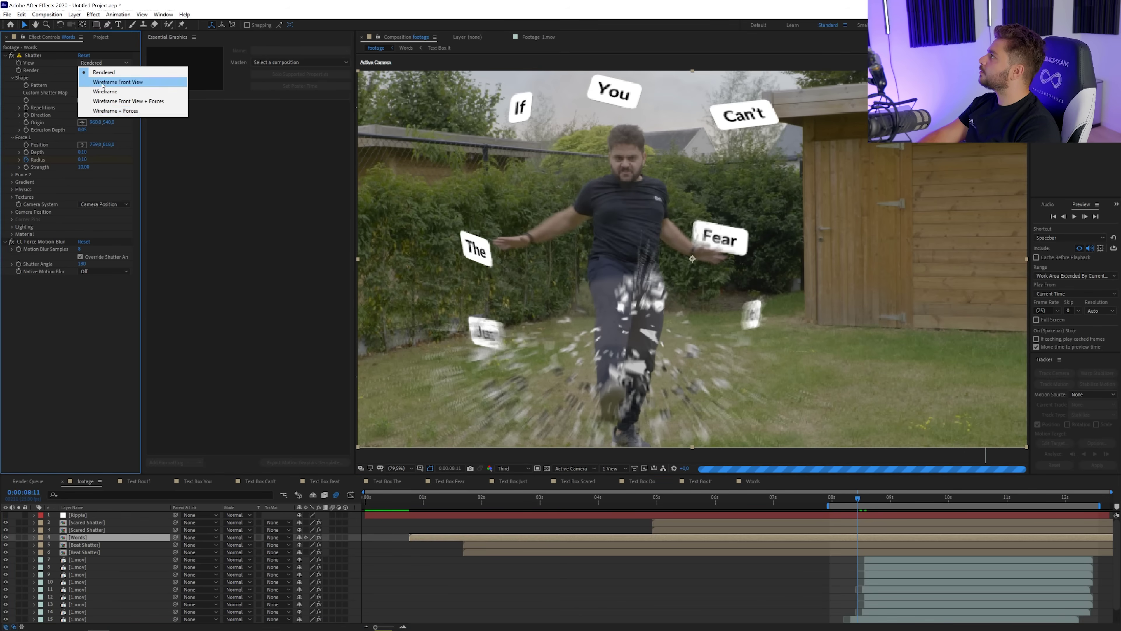
pyautogui.click(113, 111)
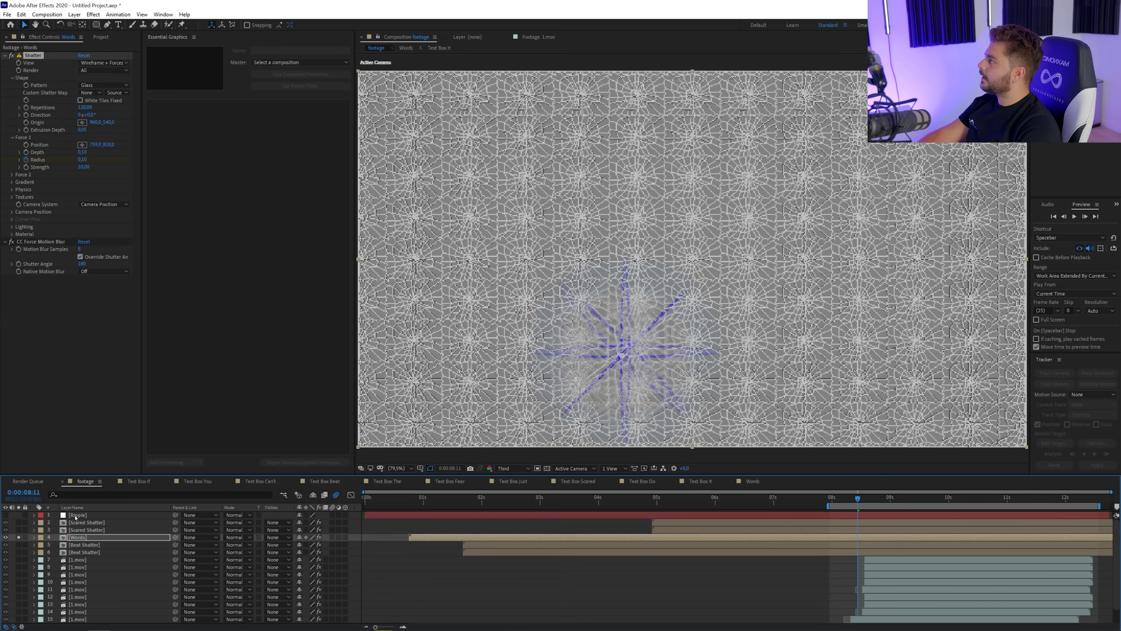
# Step: Draw an elliptical mask on the Ripple layer that encloses the Shatter force sphere
pyautogui.click(75, 515)
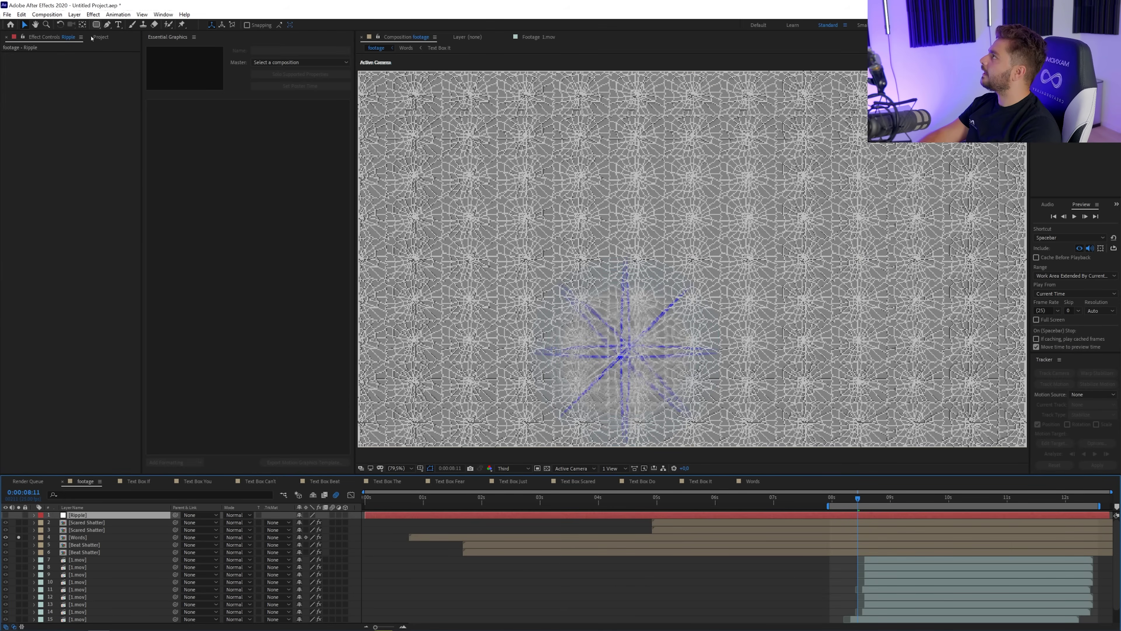
pyautogui.moveTo(98, 26); pyautogui.dragTo(127, 44)
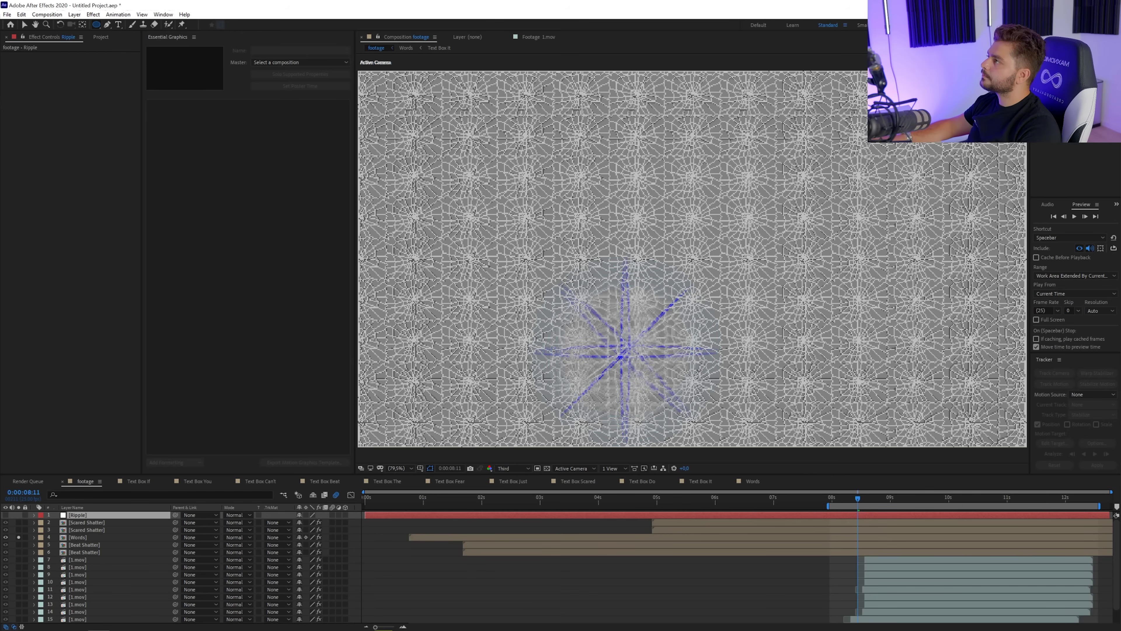
pyautogui.moveTo(535, 255); pyautogui.dragTo(709, 426)
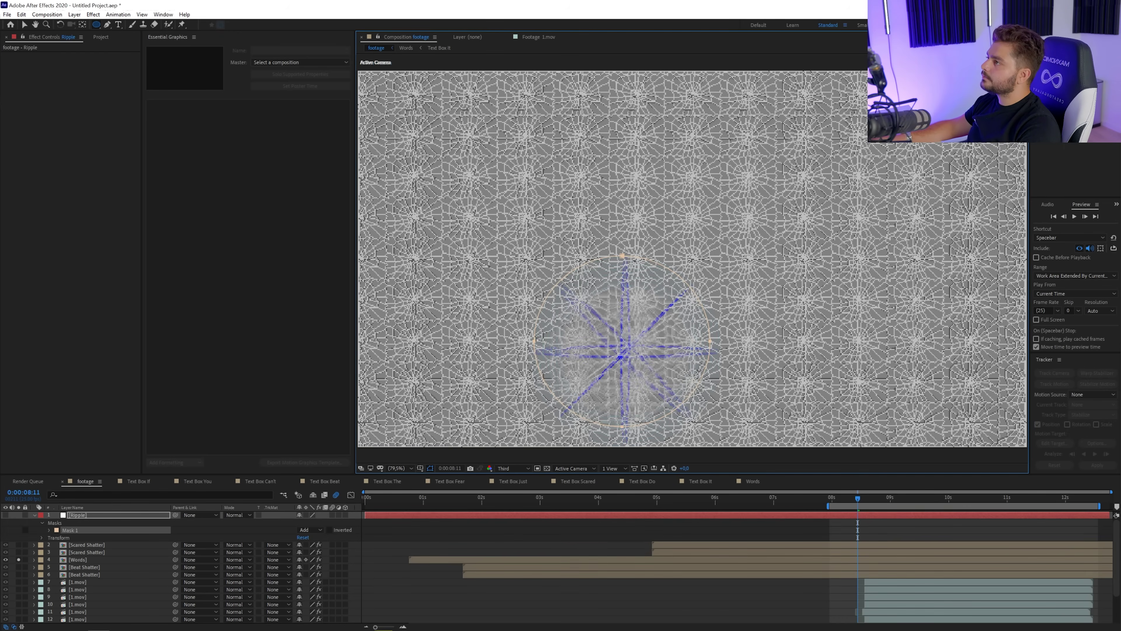
# Step: Keyframe Mask 1's Mask Expansion at 0:00:08:11 and lower it to a negative value at 0:00:08:09 so the circle starts closed
pyautogui.click(35, 515)
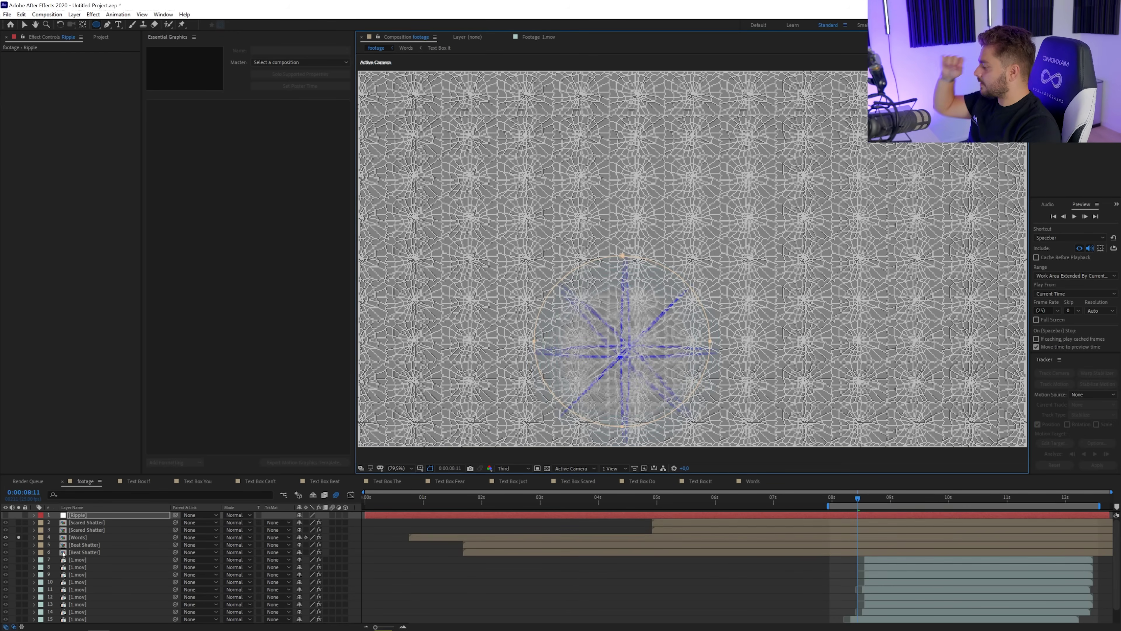
pyautogui.press('m')
pyautogui.press('m')
pyautogui.press('m')
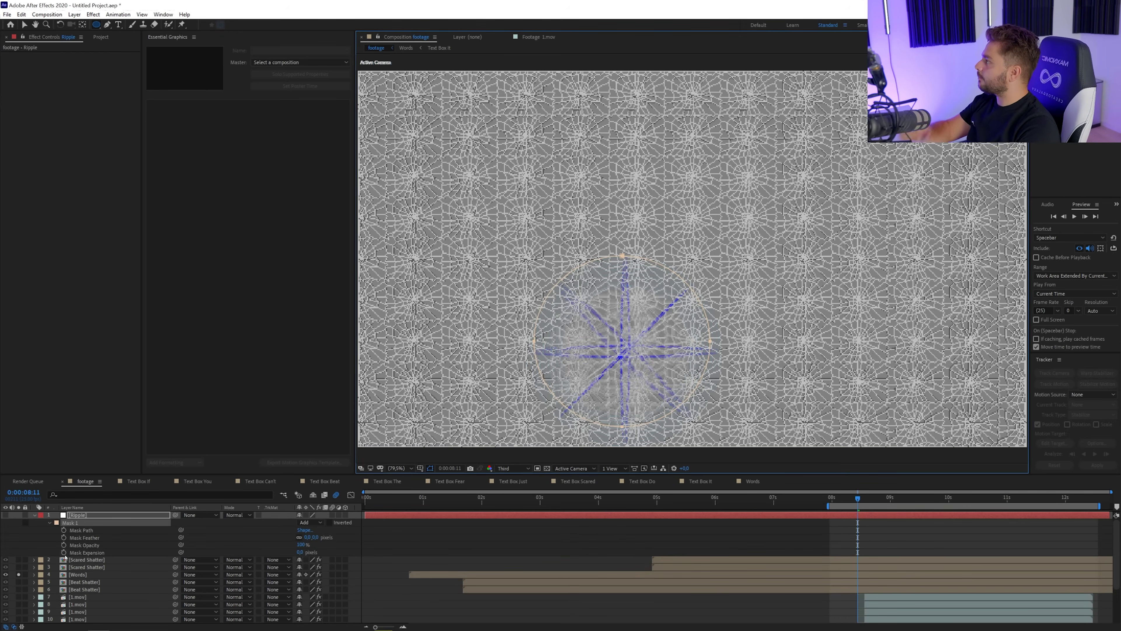
pyautogui.click(64, 552)
pyautogui.press('pageup')
pyautogui.press('pageup')
pyautogui.press('pageup')
pyautogui.press('pagedown')
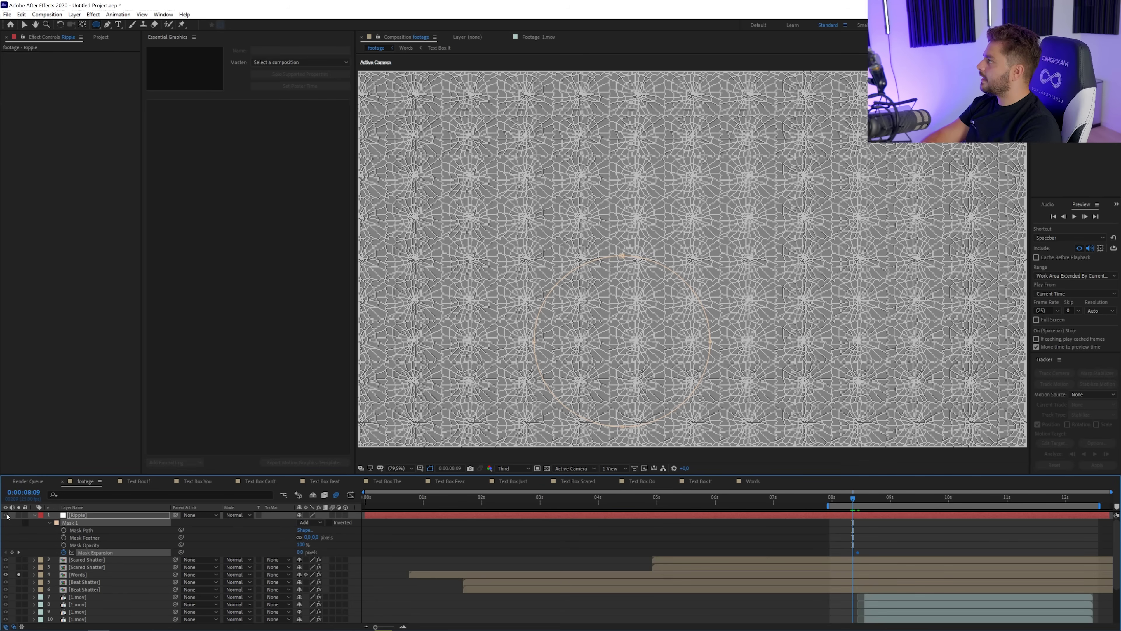
pyautogui.click(18, 515)
pyautogui.moveTo(310, 552); pyautogui.dragTo(197, 560)
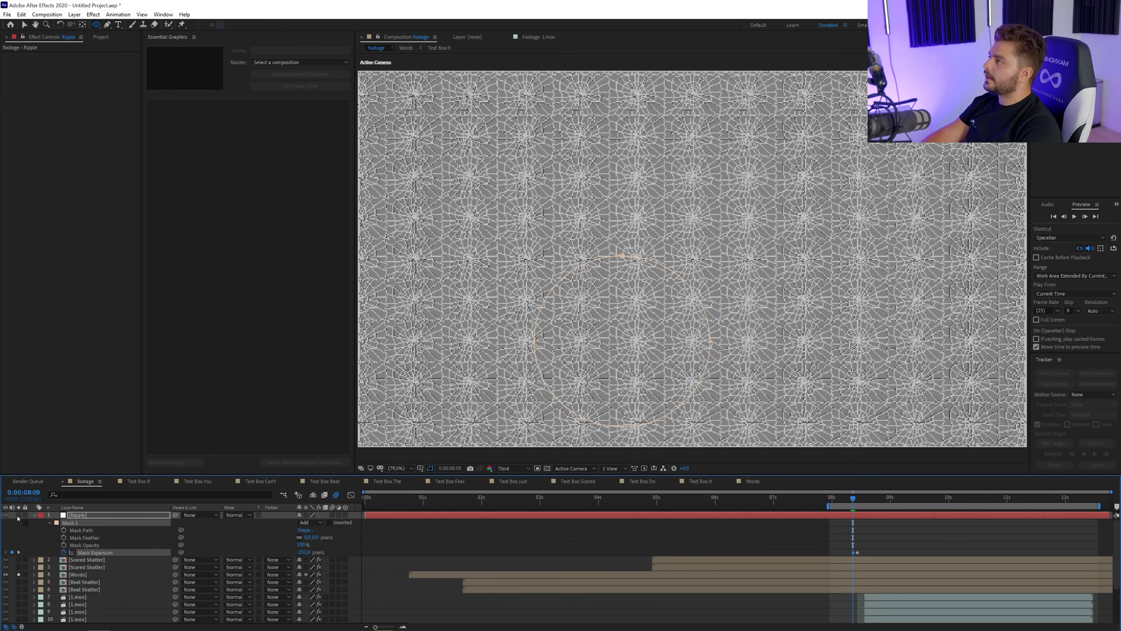
# Step: Raise Mask 1's Mask Expansion to about 1182 pixels at 0:00:08:17 so the white circle grows past the frame, and check the growth
pyautogui.press('space')
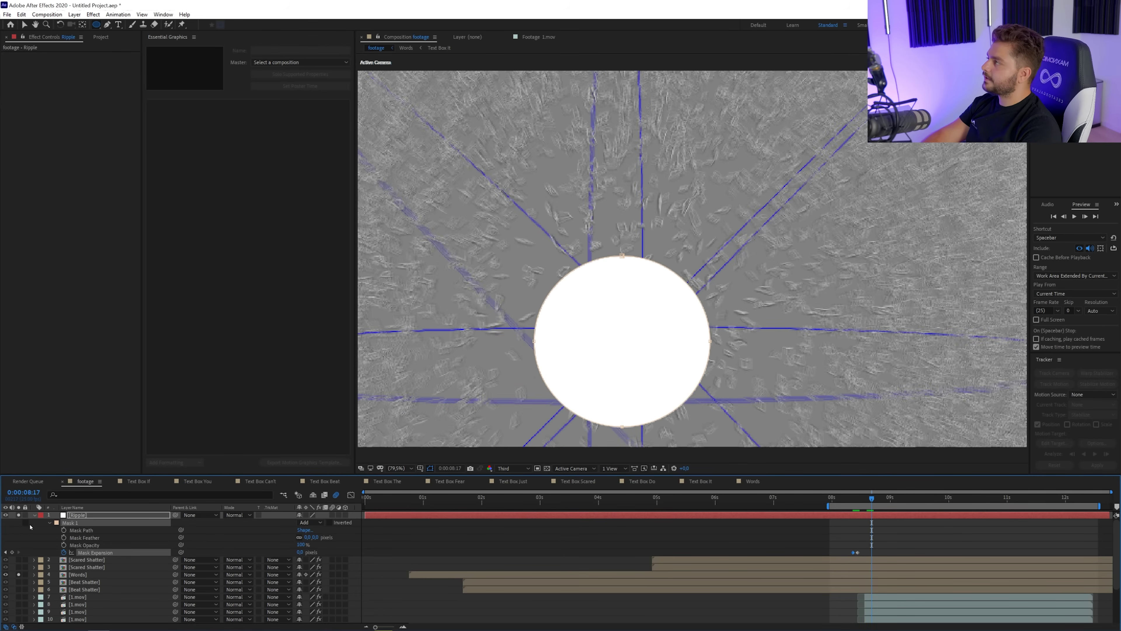
pyautogui.moveTo(300, 551); pyautogui.dragTo(792, 538)
pyautogui.press('pageup')
pyautogui.press('pageup')
pyautogui.press('pageup')
pyautogui.press('pageup')
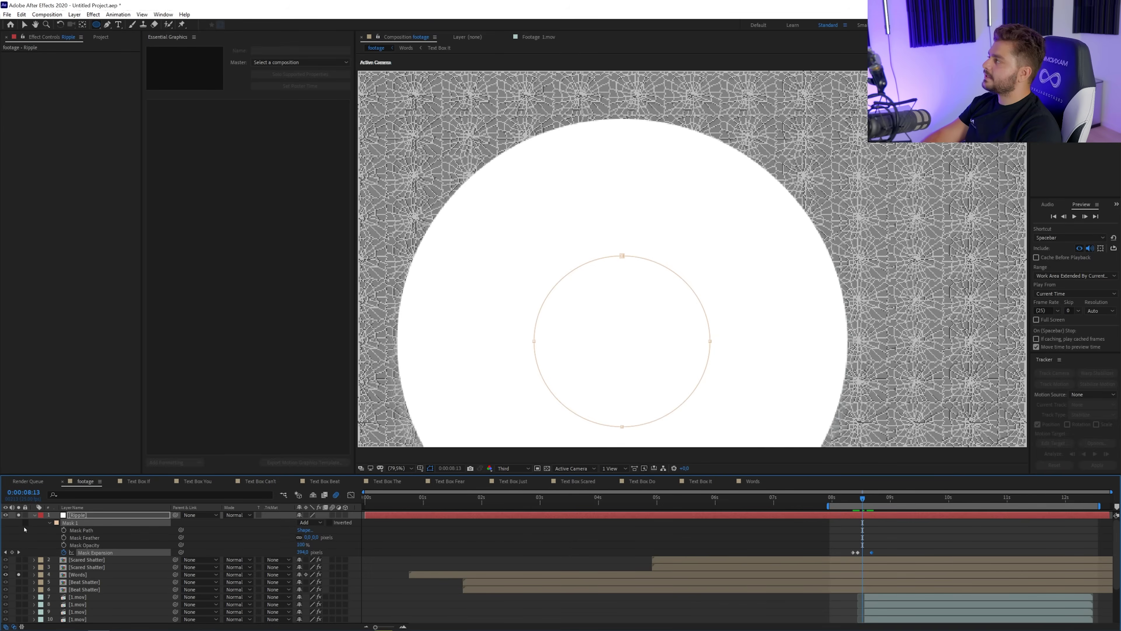
# Step: Duplicate Mask 1 on the Ripple layer and set the copy's mask mode to Subtract
pyautogui.rightClick(71, 524)
pyautogui.click(65, 524)
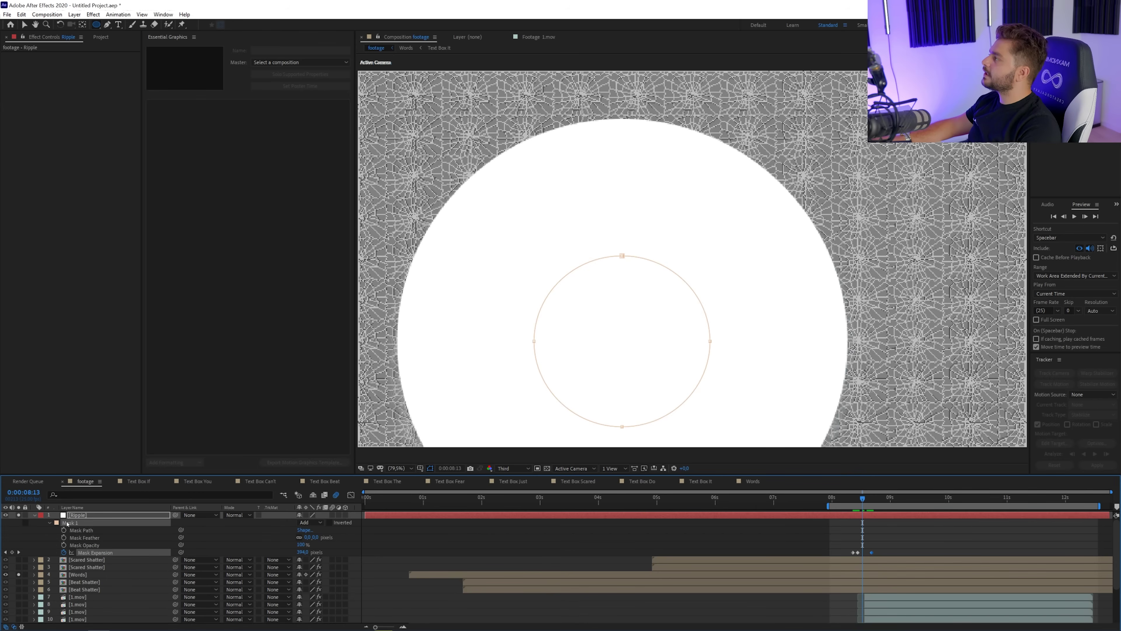
pyautogui.hotkey('ctrl', 'd')
pyautogui.click(311, 567)
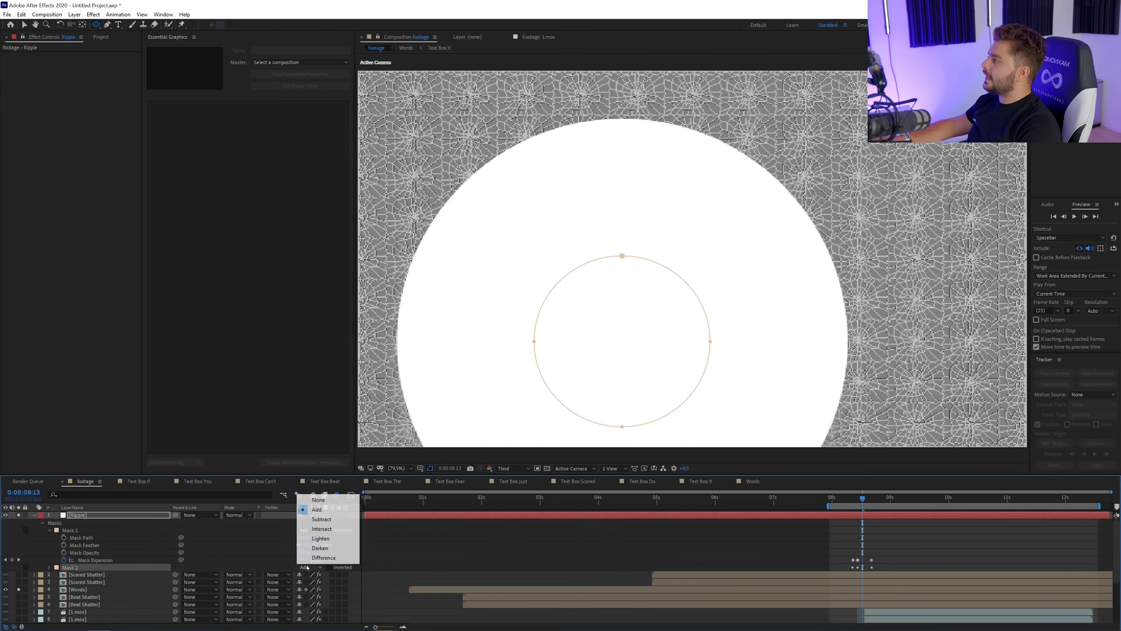
pyautogui.click(309, 519)
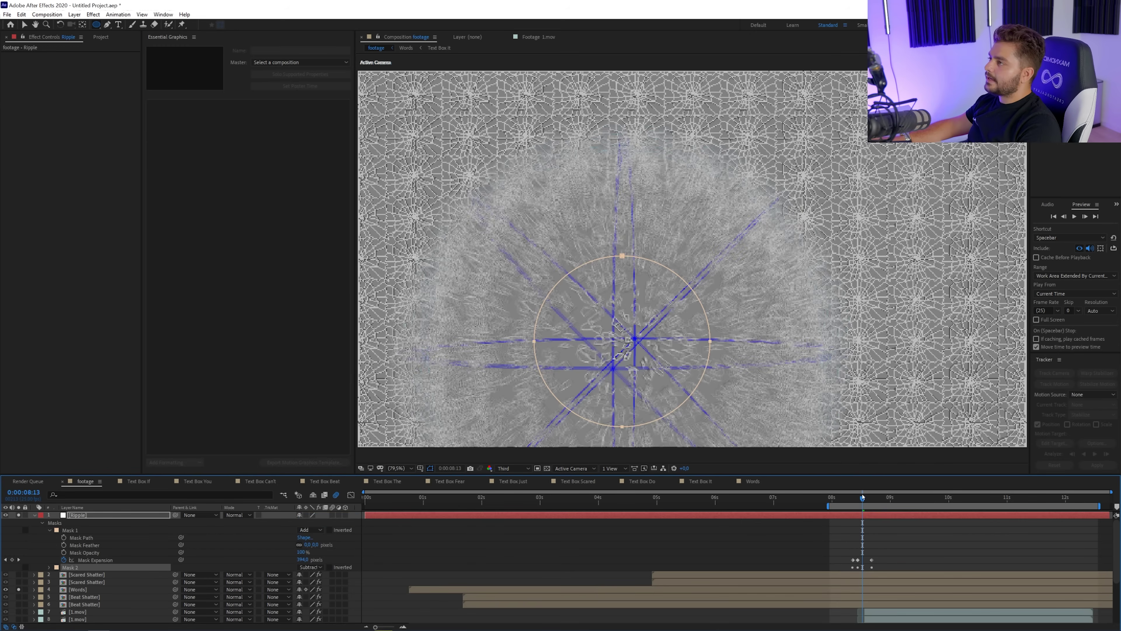
# Step: Lower Mask 2's Mask Expansion to about 1087 pixels at 0:00:08:17 and slightly below zero at 0:00:08:11, then preview the ring
pyautogui.moveTo(874, 500); pyautogui.dragTo(871, 501)
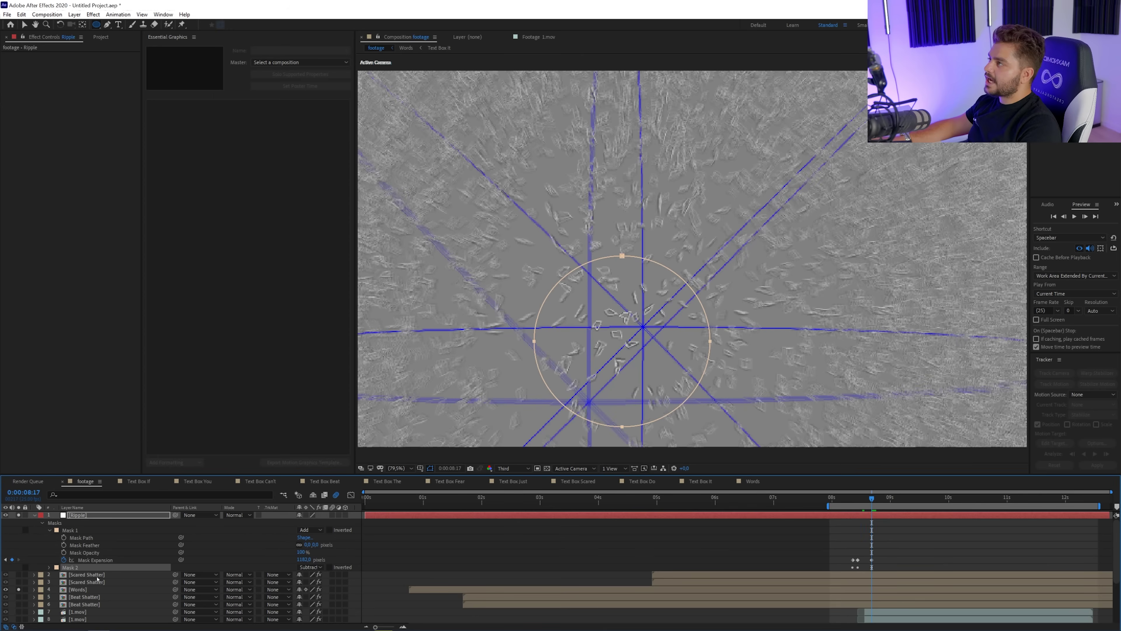
pyautogui.click(49, 567)
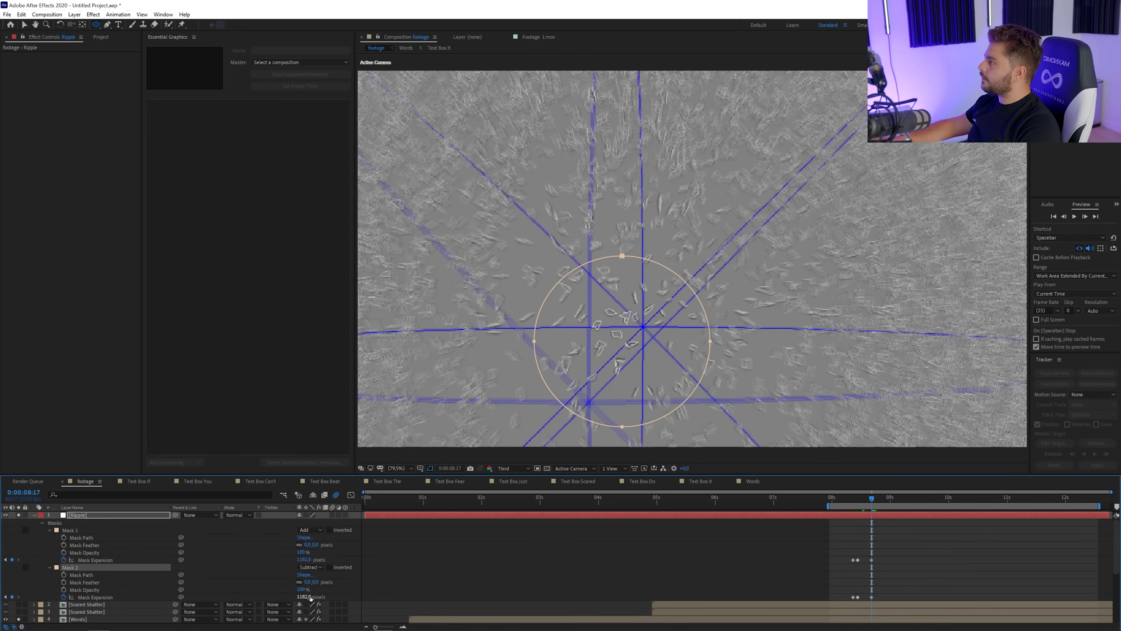
pyautogui.moveTo(311, 597); pyautogui.dragTo(269, 602)
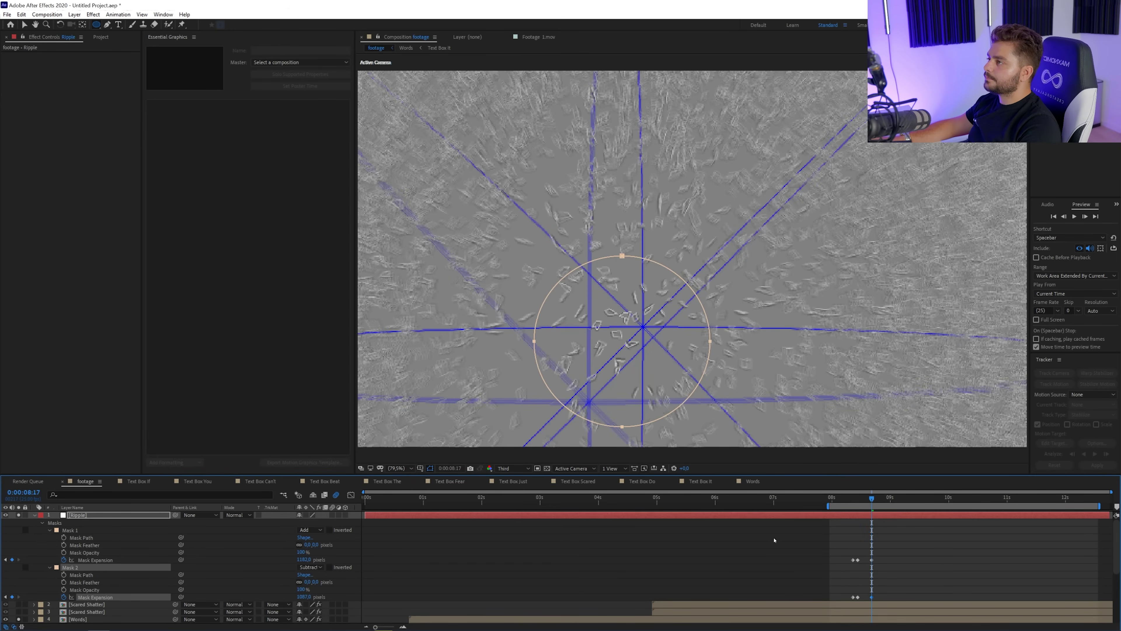
pyautogui.moveTo(870, 500); pyautogui.dragTo(856, 503)
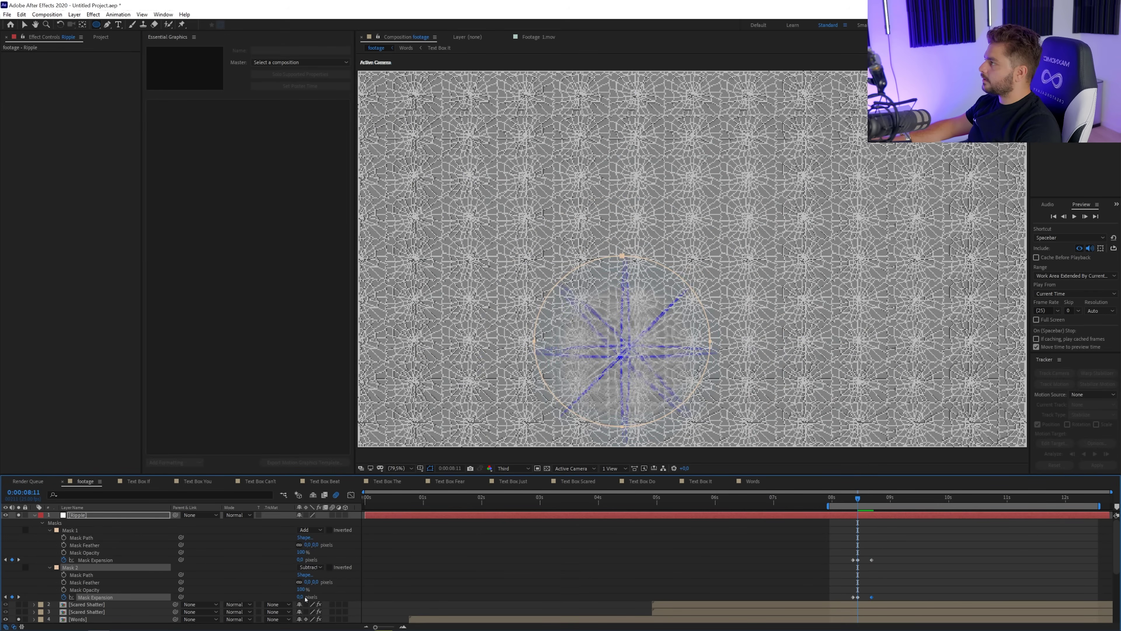
pyautogui.moveTo(299, 596); pyautogui.dragTo(287, 596)
pyautogui.press('space')
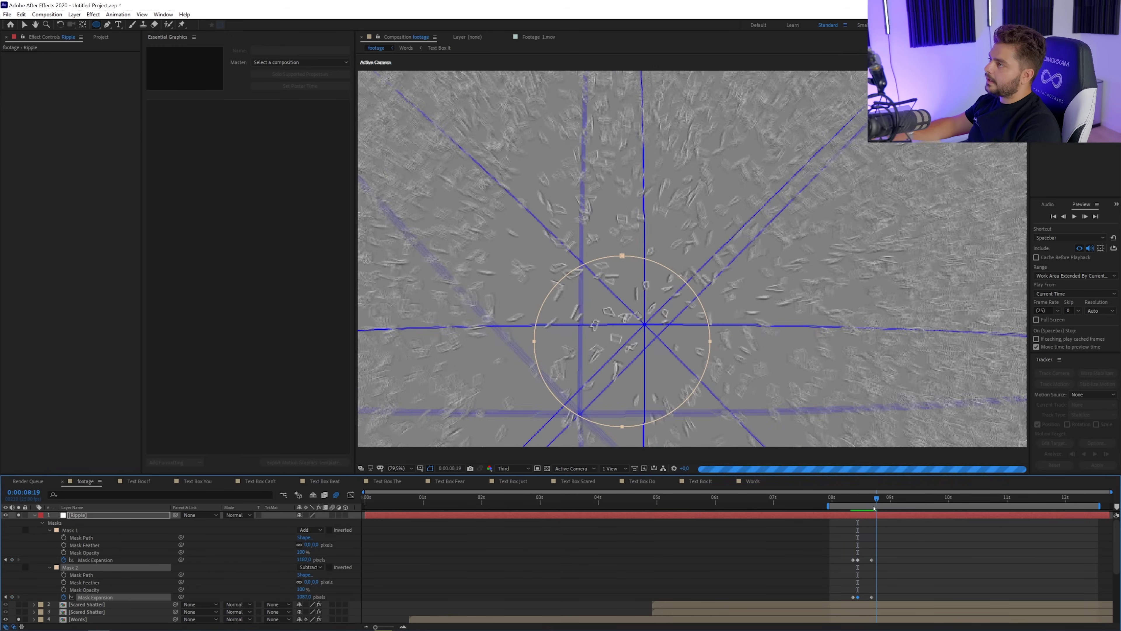
pyautogui.press('space')
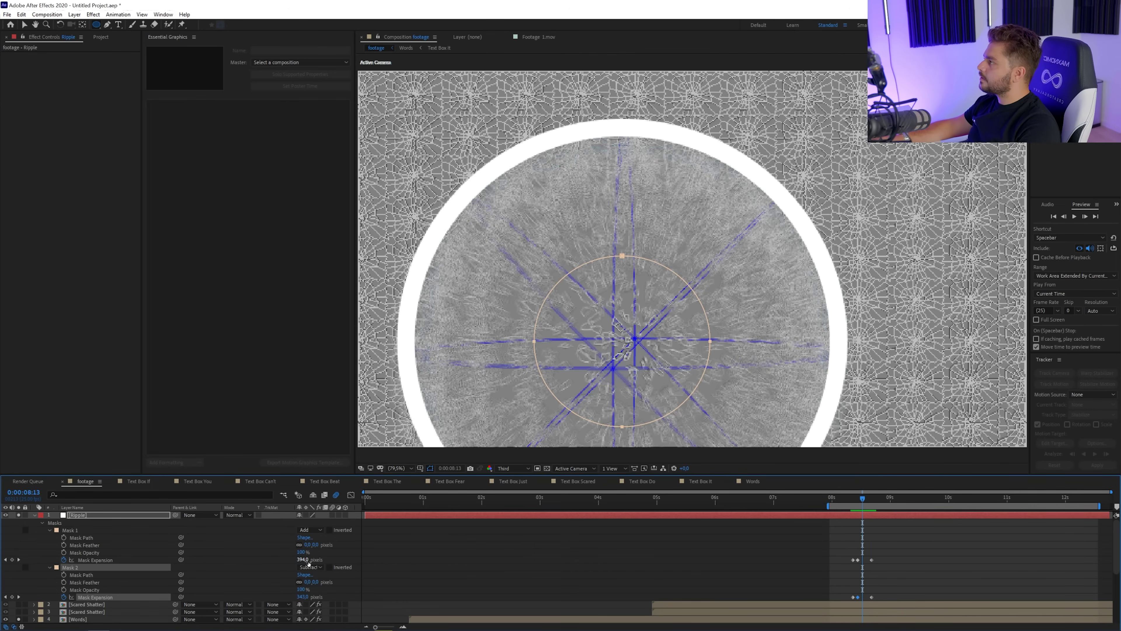
# Step: Thicken the expanding ring by reducing Mask 2's Mask Expansion to about 963 pixels at 0:00:08:17
pyautogui.moveTo(862, 498); pyautogui.dragTo(869, 500)
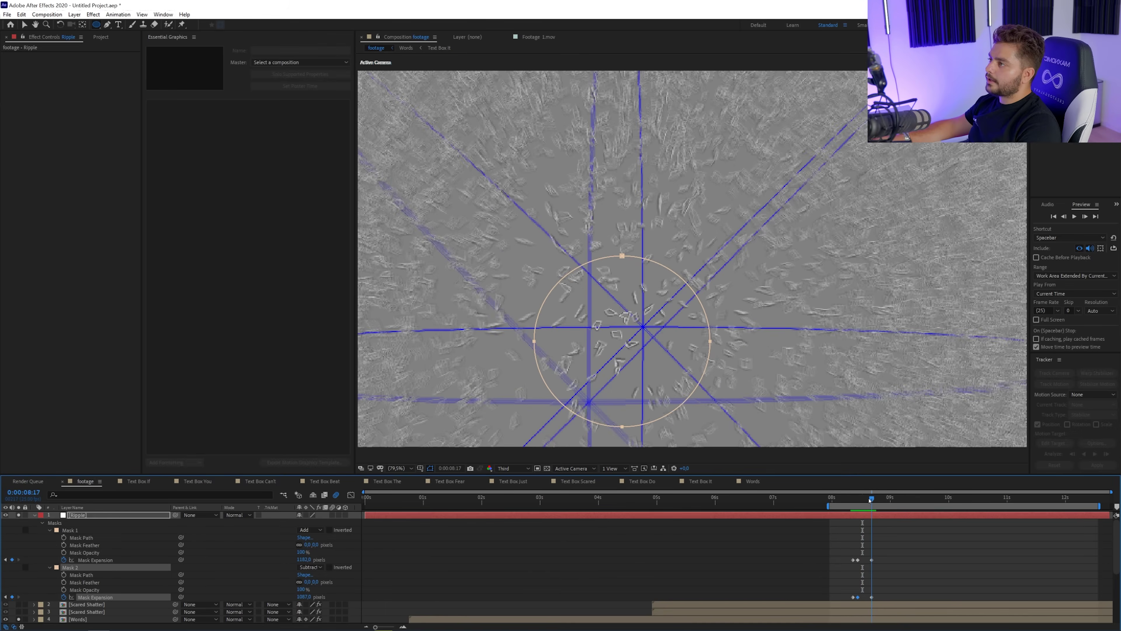
pyautogui.moveTo(309, 559); pyautogui.dragTo(291, 559)
pyautogui.hotkey('ctrl', 'z')
pyautogui.moveTo(309, 597); pyautogui.dragTo(256, 600)
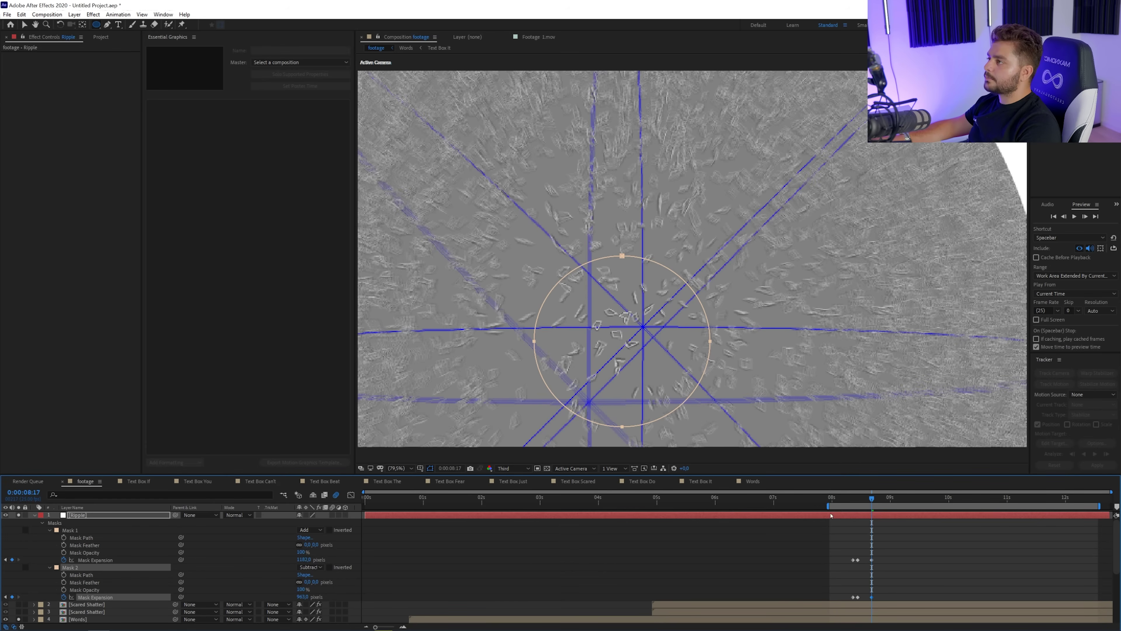
pyautogui.moveTo(870, 498); pyautogui.dragTo(865, 504)
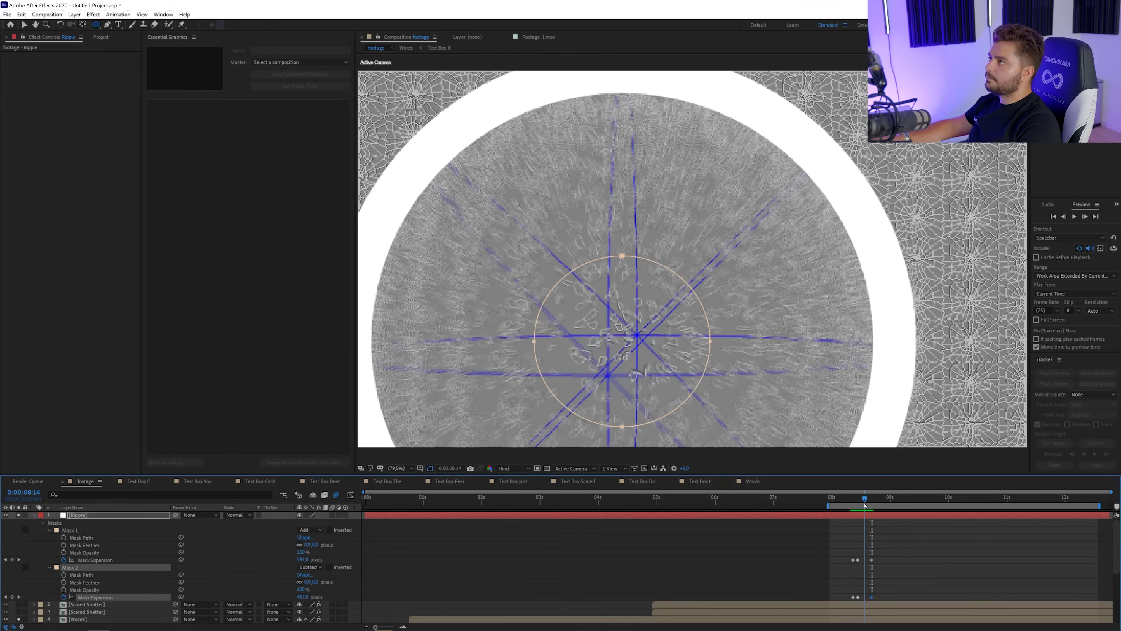
# Step: Feather the Ripple layer's masks, Mask 1 by about 33 pixels and Mask 2 by about 72 pixels
pyautogui.click(30, 560)
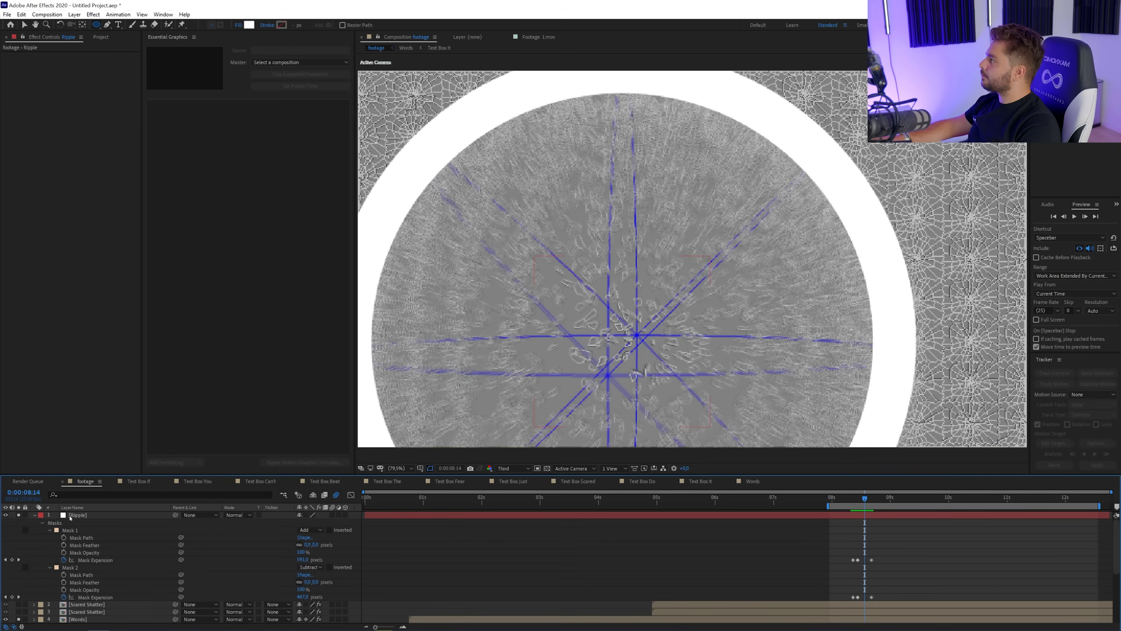
pyautogui.click(70, 515)
pyautogui.press('u')
pyautogui.press('f')
pyautogui.moveTo(313, 530)
pyautogui.mouseDown()
pyautogui.moveTo(329, 530)
pyautogui.moveTo(329, 545)
pyautogui.mouseUp()
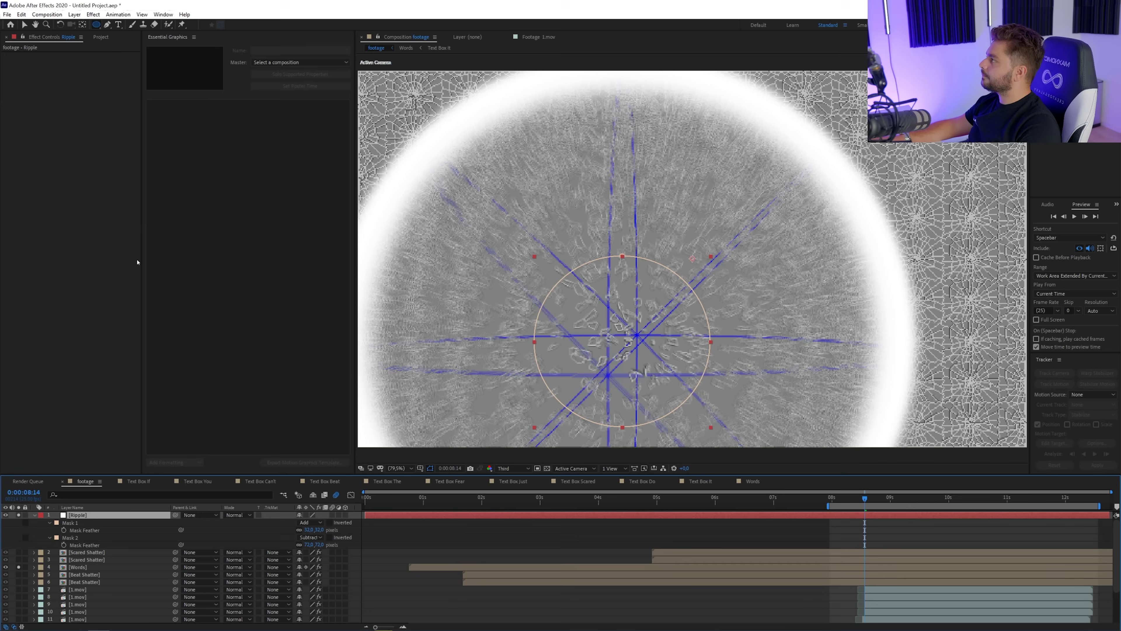
# Step: Apply Turbulent Displace to the Ripple layer and raise its Size to about 402
pyautogui.hotkey('ctrl', 'space')
pyautogui.write('tur')
pyautogui.press('Return')
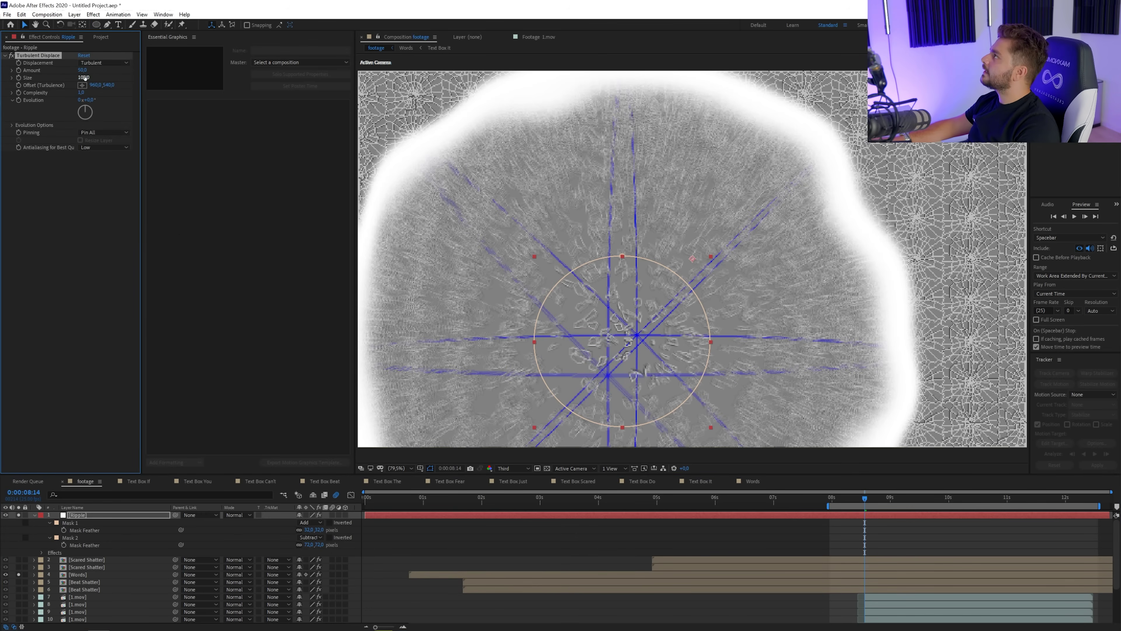
pyautogui.moveTo(165, 81); pyautogui.dragTo(218, 79)
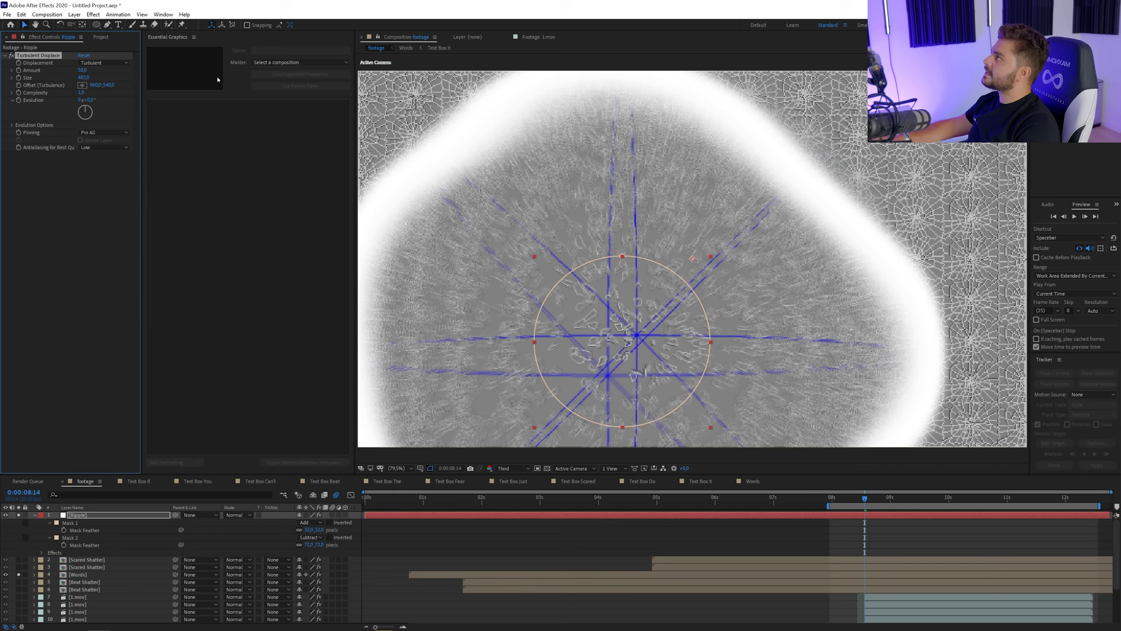
# Step: Add the expression time*250 to the Evolution property of Turbulent Displace
pyautogui.keyDown('alt'); pyautogui.click(19, 100); pyautogui.keyUp('alt')
pyautogui.write('time+')
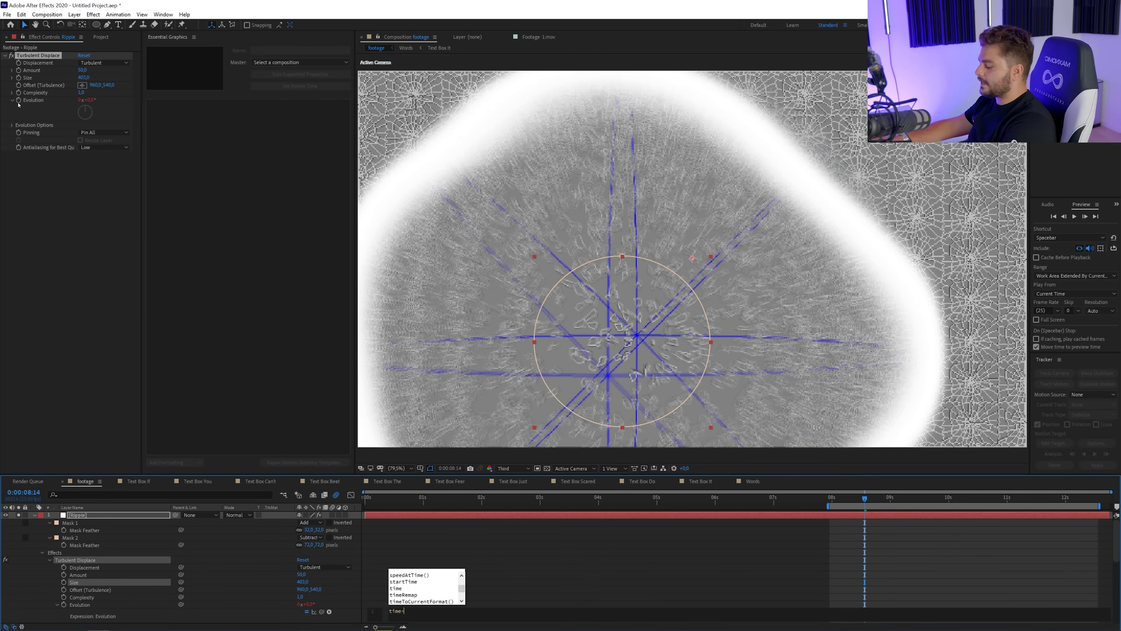
pyautogui.write('250')
pyautogui.click(127, 524)
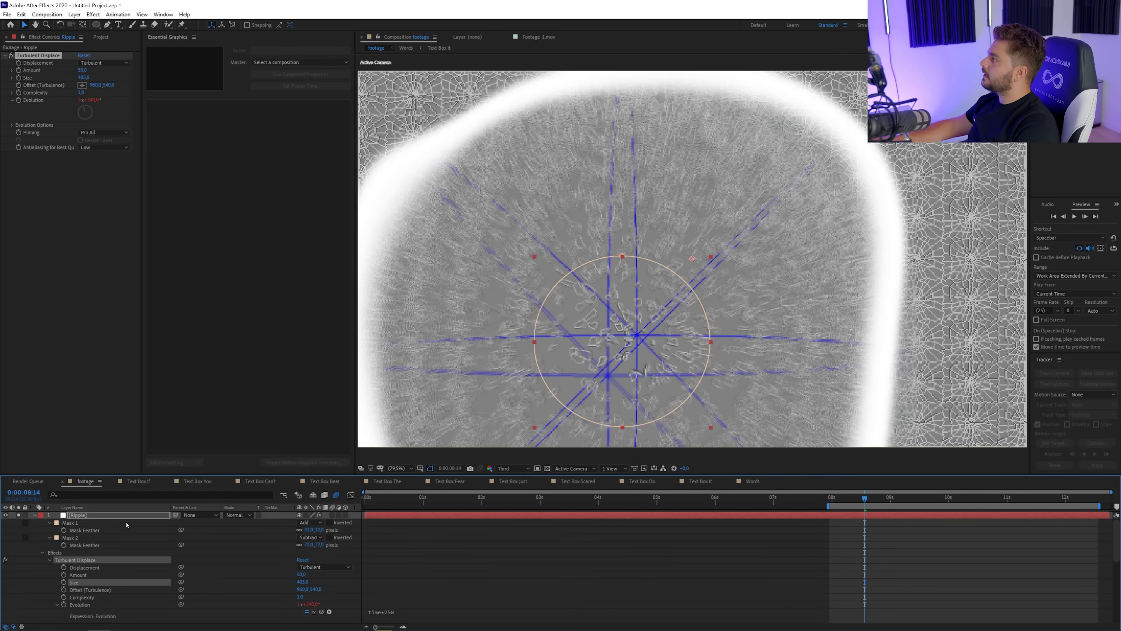
# Step: Pre-compose the Ripple layer as Ripple Map with all attributes moved into it, and hide the resulting layer
pyautogui.click(122, 514)
pyautogui.click(75, 14)
pyautogui.click(119, 302)
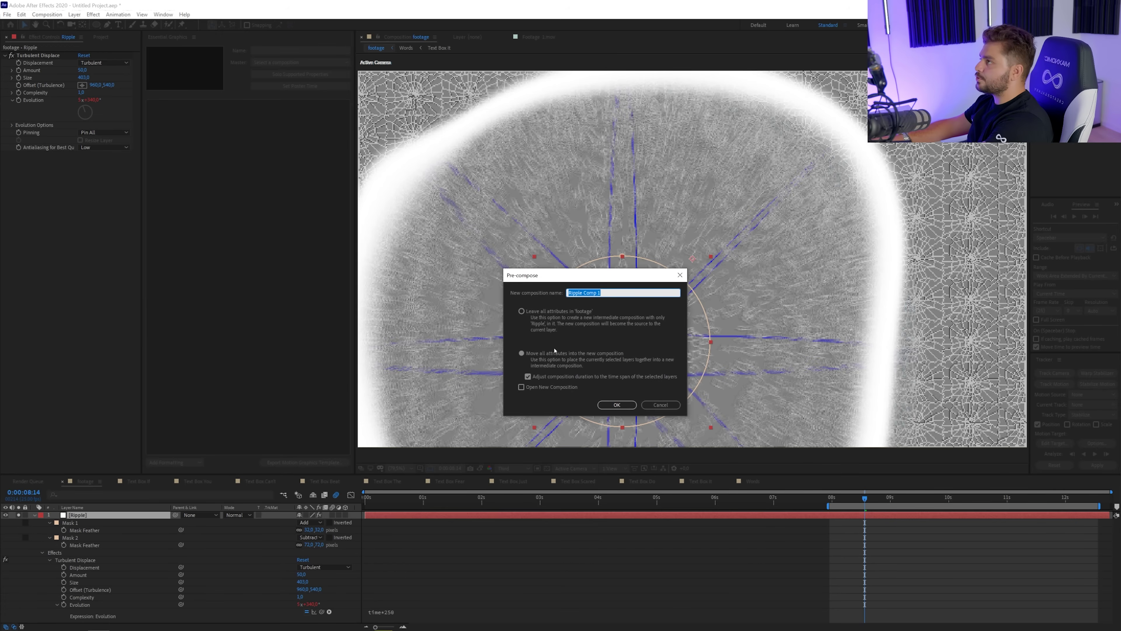
pyautogui.write('Ripple')
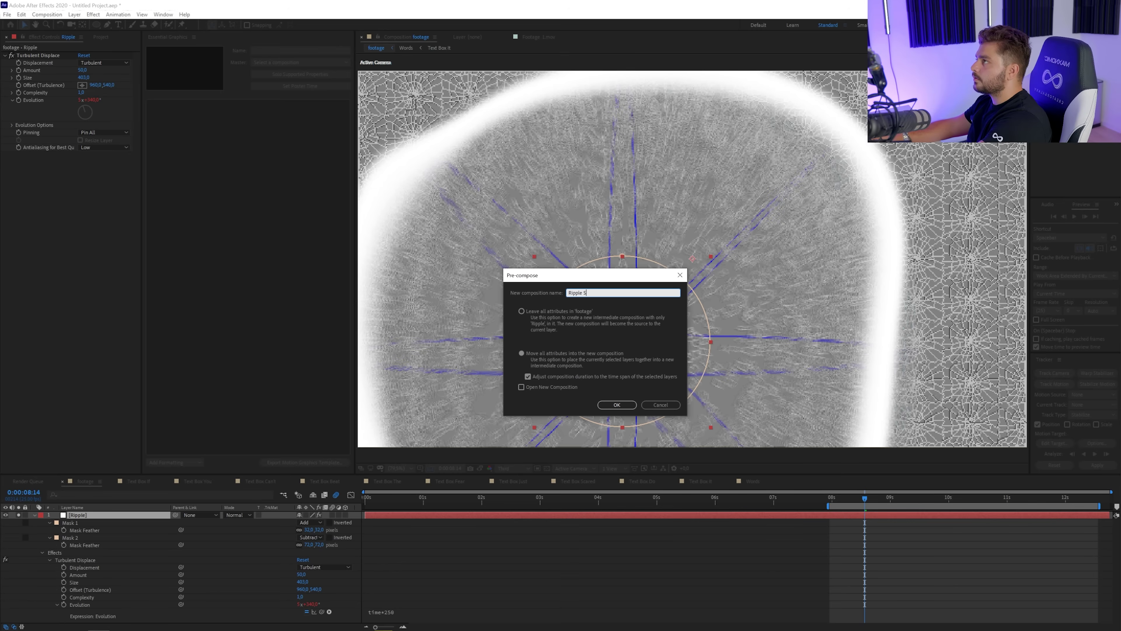
pyautogui.press('Return')
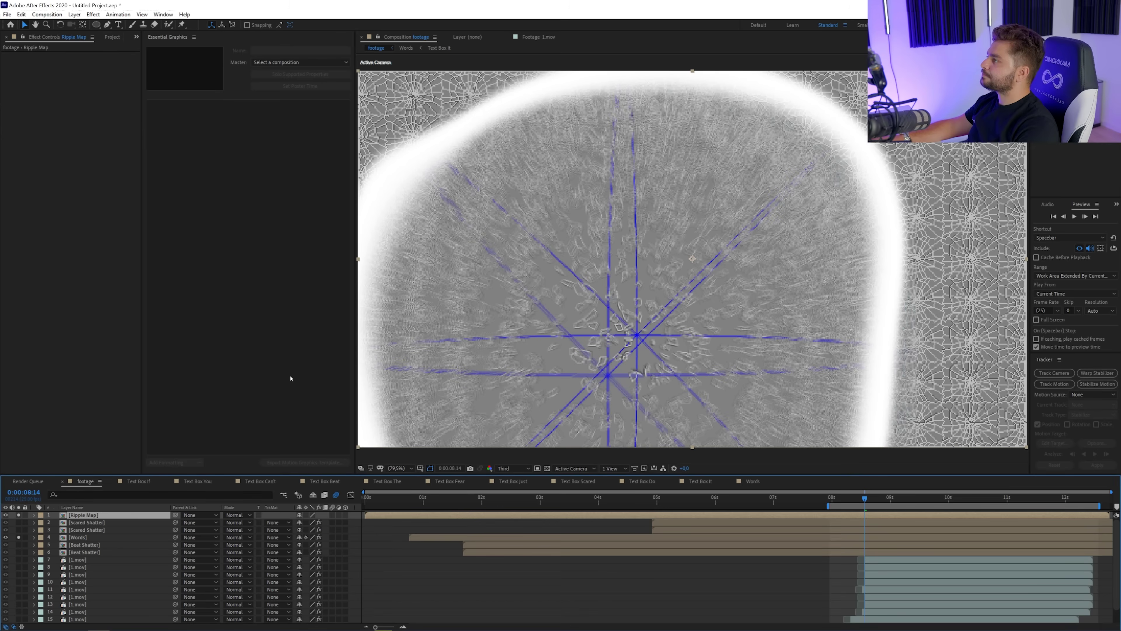
pyautogui.click(5, 515)
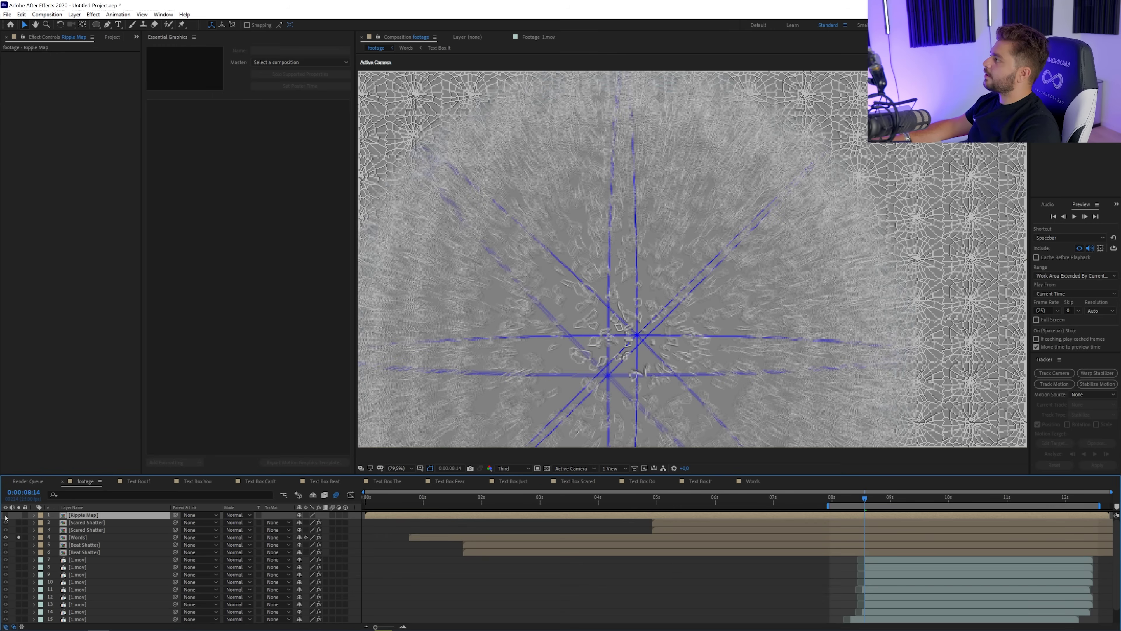
# Step: Turn off solo for the Words layer and set its Shatter View to Rendered
pyautogui.click(18, 537)
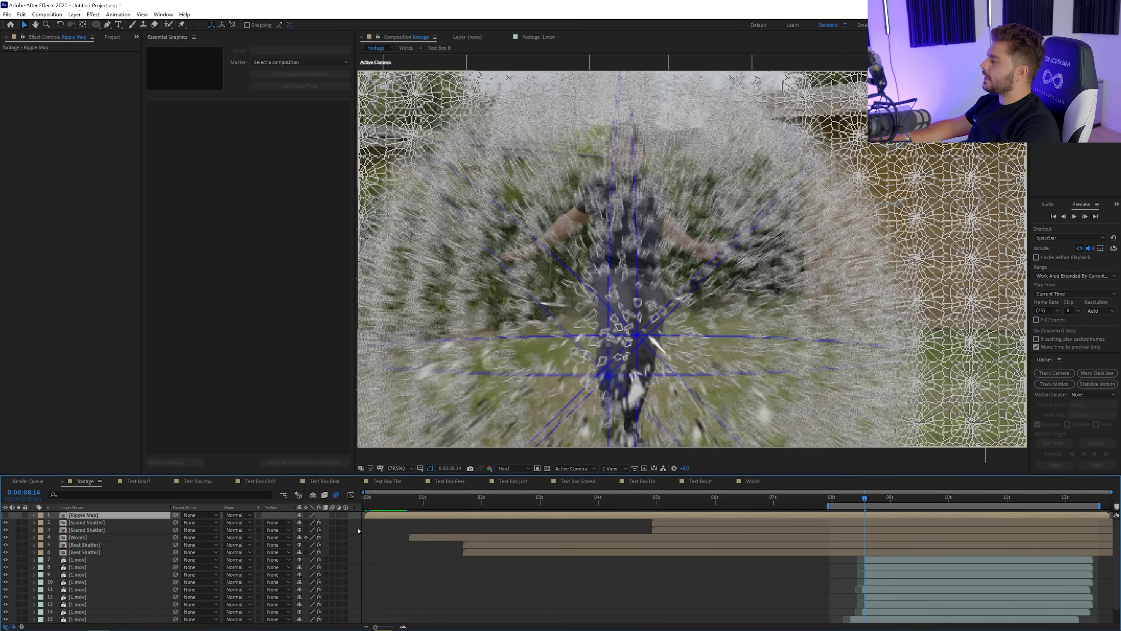
pyautogui.click(77, 537)
pyautogui.click(104, 63)
pyautogui.click(104, 72)
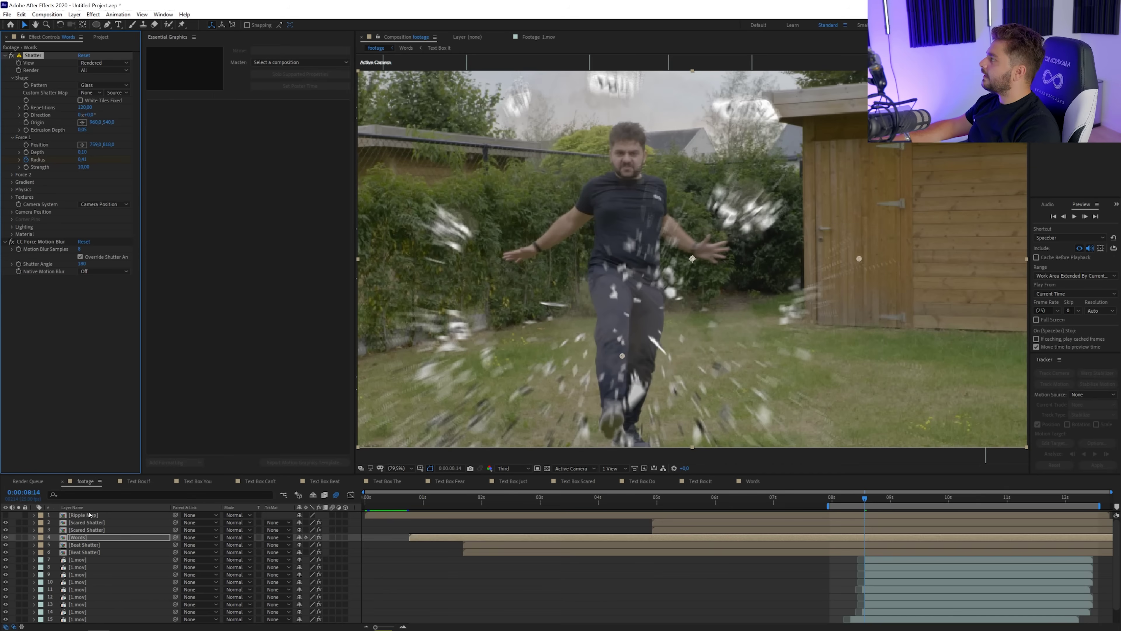
# Step: Add a new adjustment layer above the Ripple Map layer and return to the start of the composition
pyautogui.click(91, 515)
pyautogui.click(74, 14)
pyautogui.moveTo(106, 22)
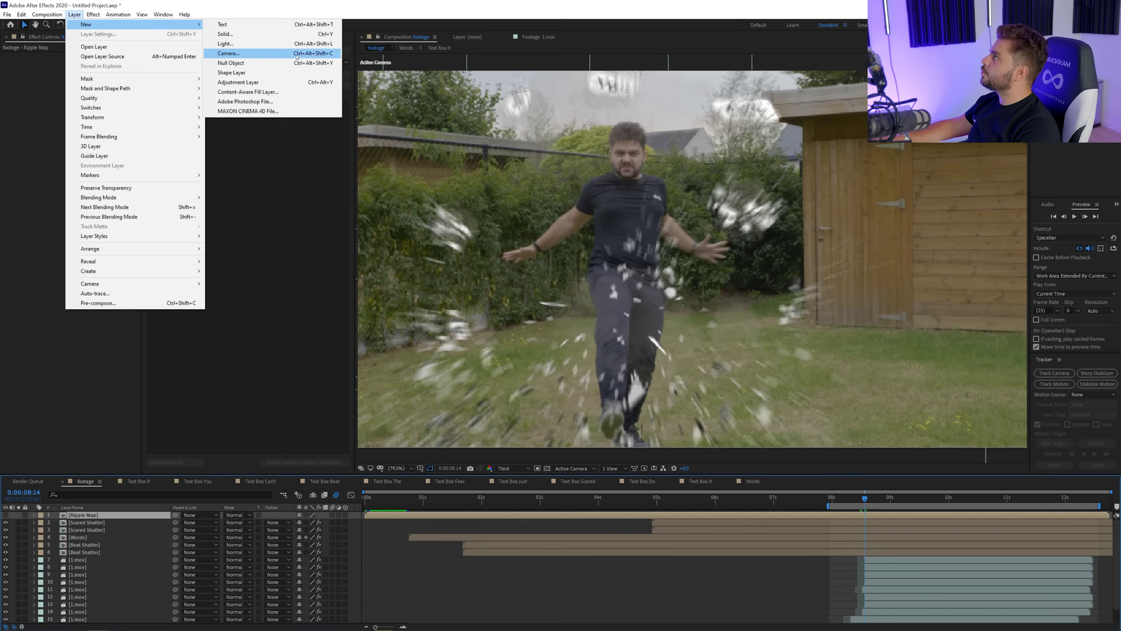
pyautogui.click(274, 82)
pyautogui.press('Home')
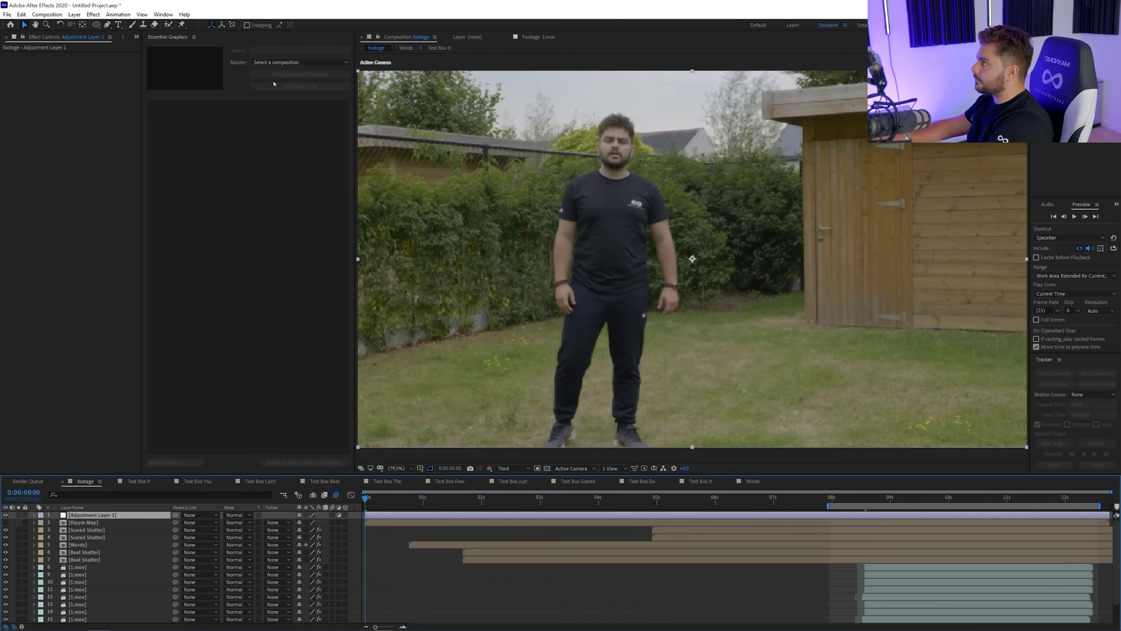
# Step: Apply the Displacement Map effect to the new adjustment layer
pyautogui.hotkey('ctrl', 'space')
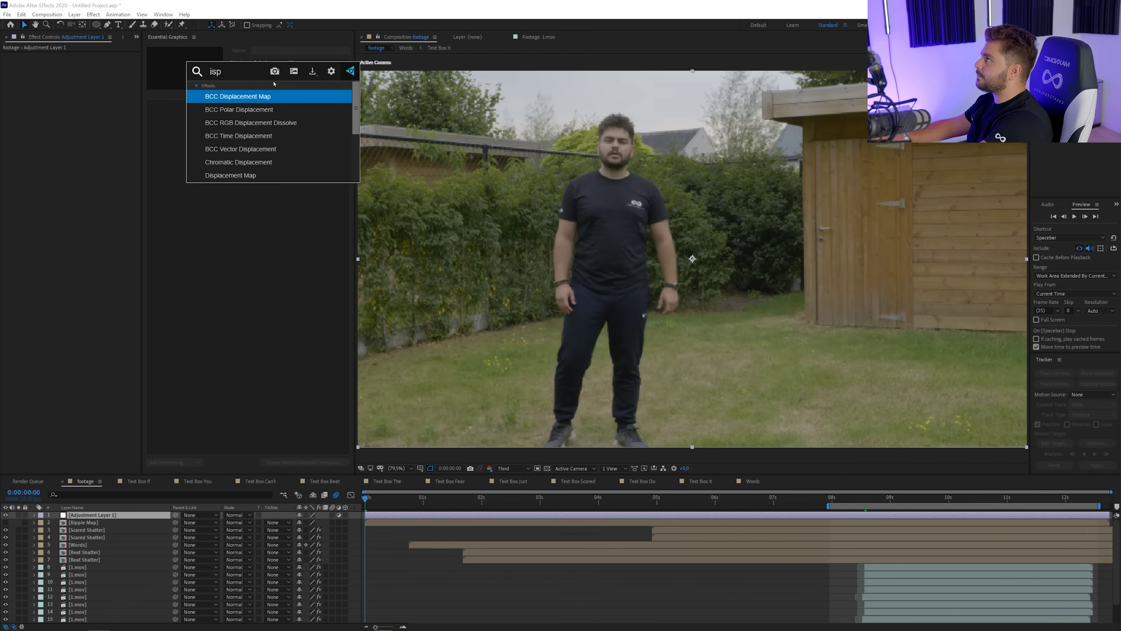
pyautogui.write('df')
pyautogui.press('BackSpace')
pyautogui.write('isp')
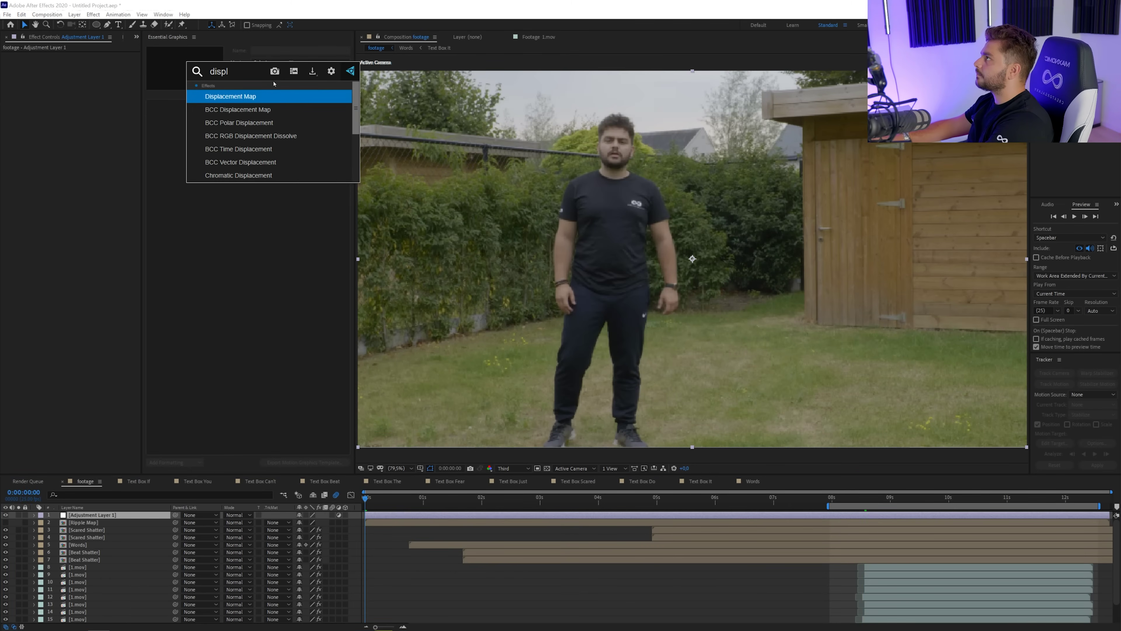
pyautogui.write('l')
pyautogui.press('Return')
# Step: Try Ripple Map as the Displacement Map layer with stronger displacement, and compare the footage with the adjustment layer off and on
pyautogui.click(90, 62)
pyautogui.click(121, 96)
pyautogui.moveTo(81, 78)
pyautogui.mouseDown()
pyautogui.moveTo(100, 77)
pyautogui.moveTo(95, 93)
pyautogui.mouseUp()
pyautogui.click(79, 153)
pyautogui.click(38, 55)
pyautogui.click(869, 499)
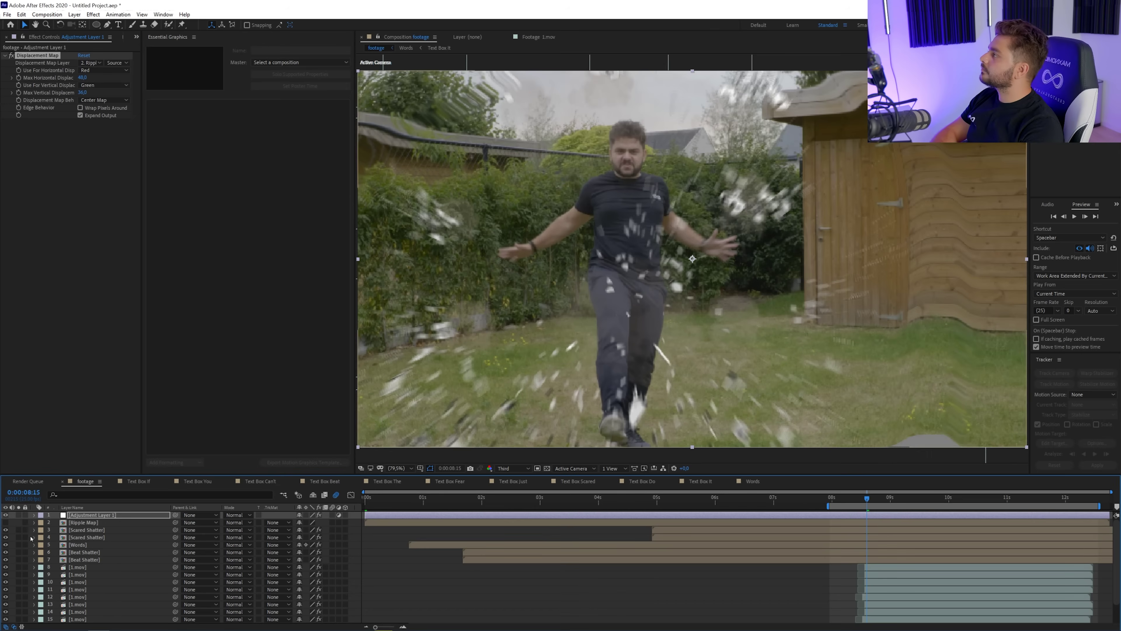
pyautogui.click(6, 515)
pyautogui.click(6, 515)
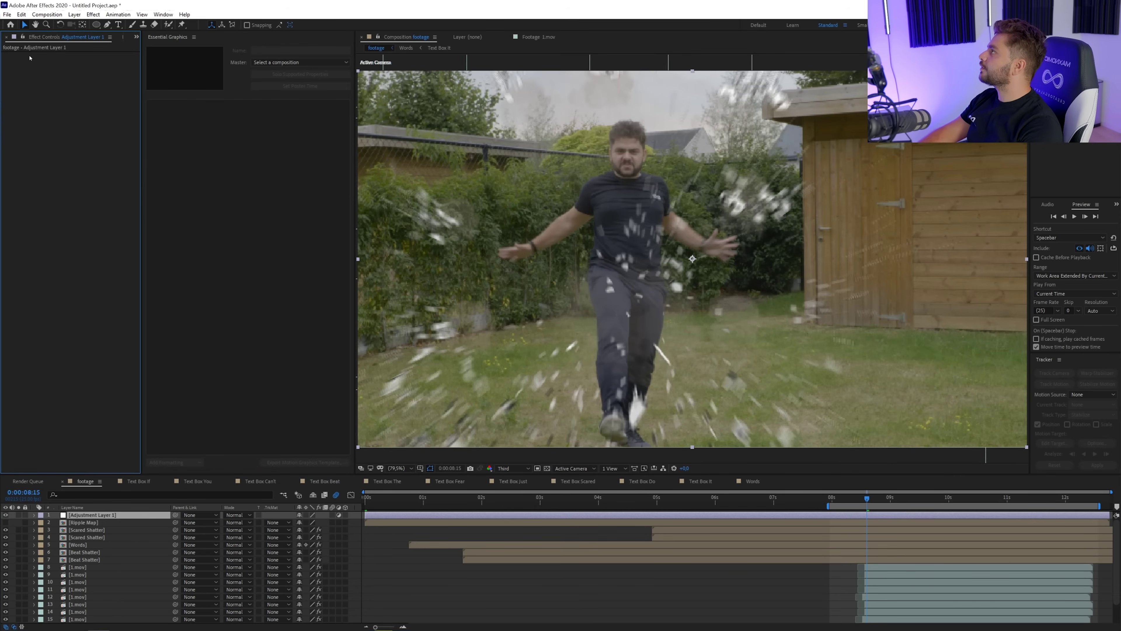
# Step: Apply Chromatic Displacement to the adjustment layer and choose Ripple Map as its Displacement Layer
pyautogui.hotkey('ctrl', 'space')
pyautogui.write('chromatic')
pyautogui.press('Return')
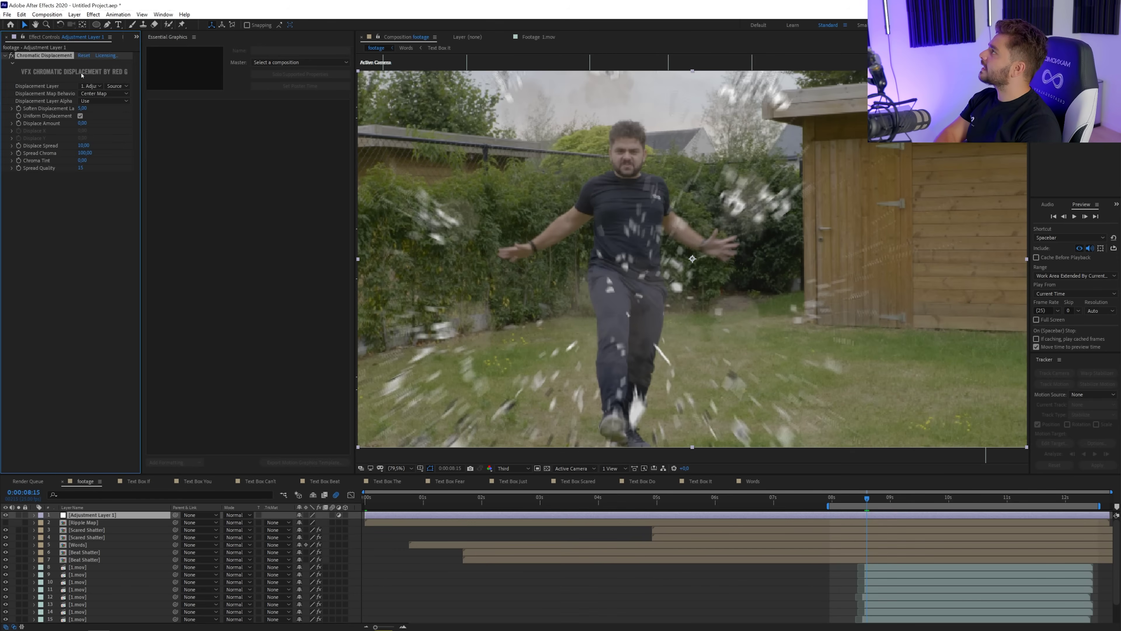
pyautogui.click(91, 85)
pyautogui.click(116, 119)
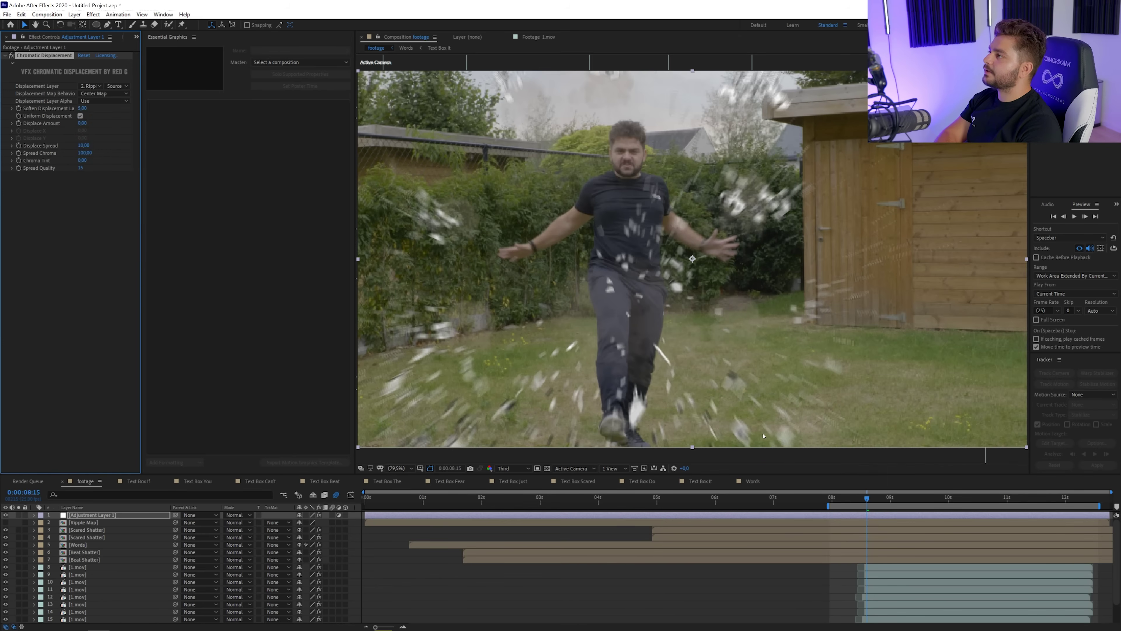
# Step: Set the Displace Amount of Chromatic Displacement to 7
pyautogui.moveTo(76, 121); pyautogui.dragTo(865, 116)
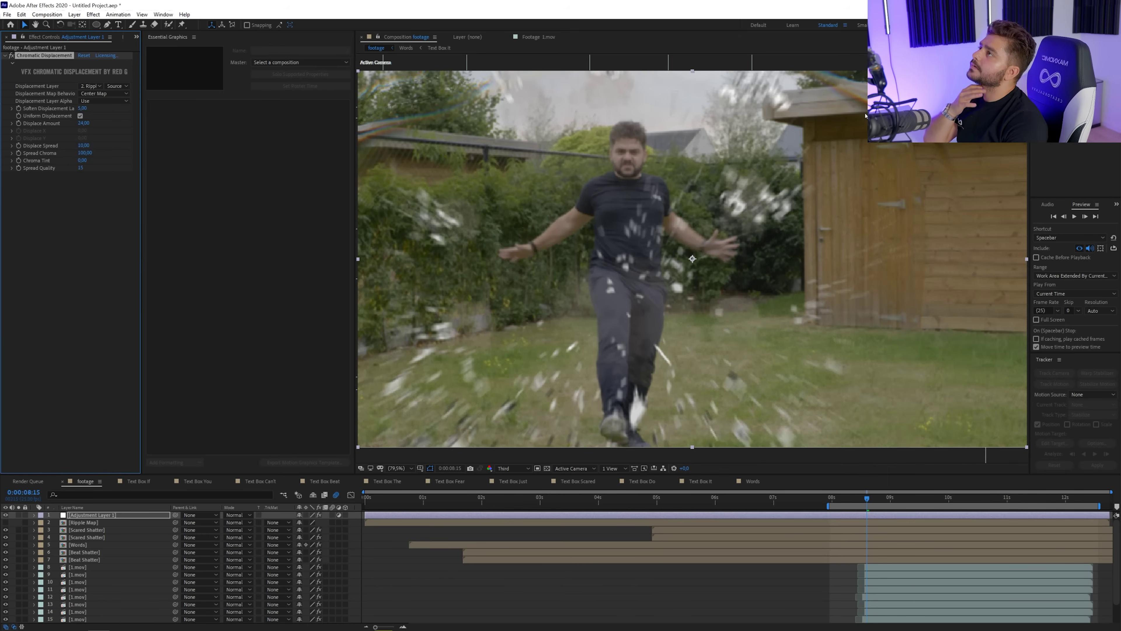
pyautogui.click(865, 499)
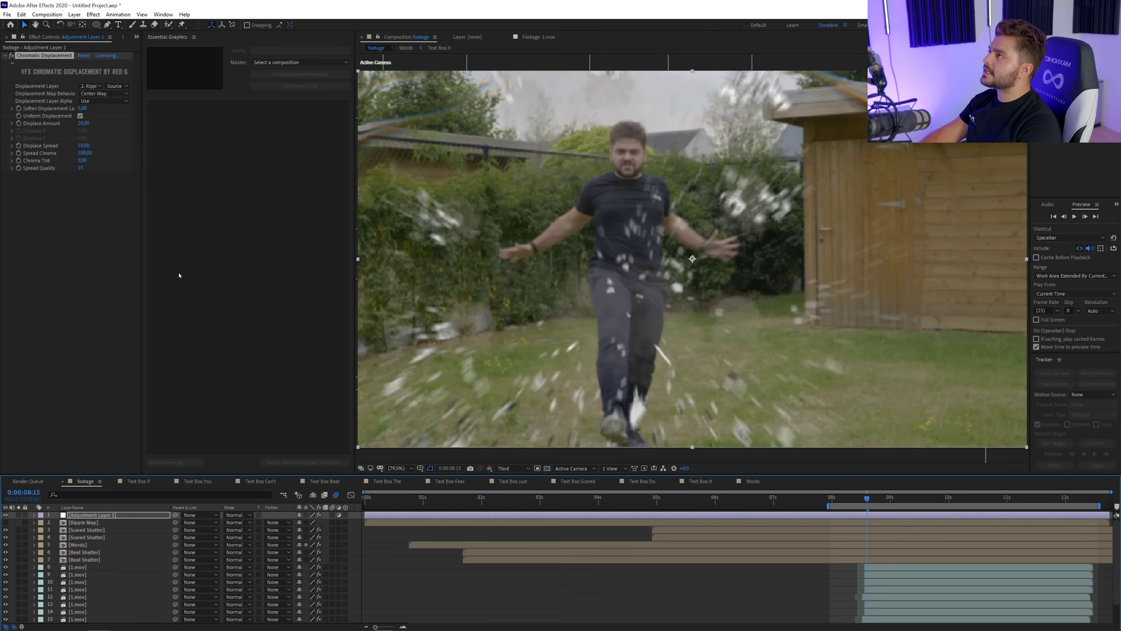
pyautogui.click(83, 123)
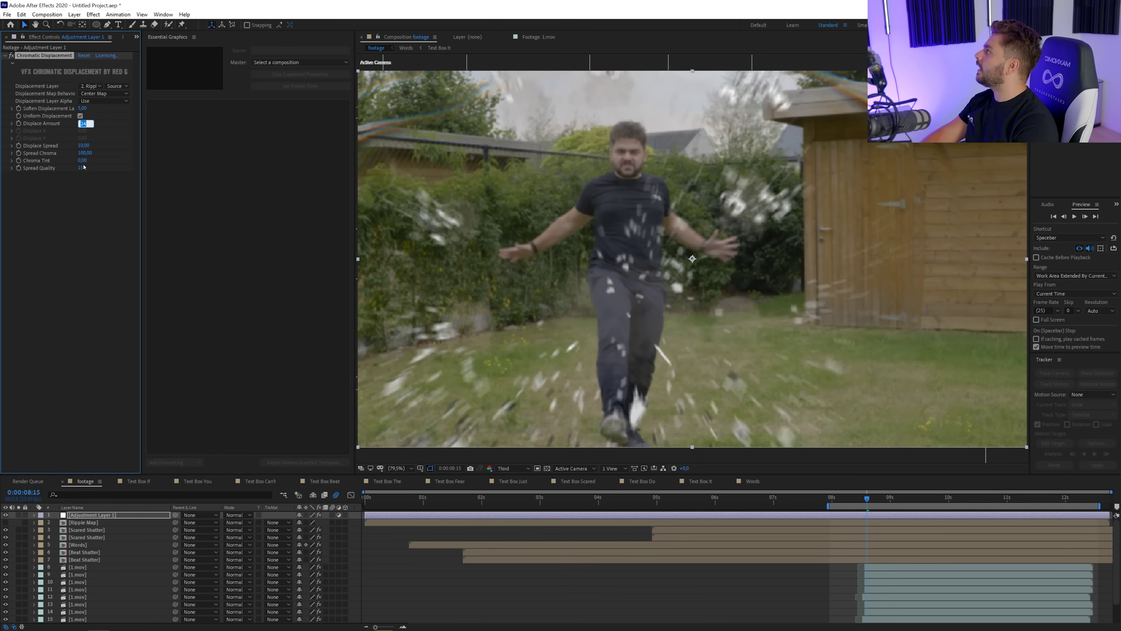
pyautogui.write('7')
pyautogui.press('Return')
# Step: Add a second adjustment layer and apply the Transform and Motion Tile effects to it
pyautogui.click(74, 14)
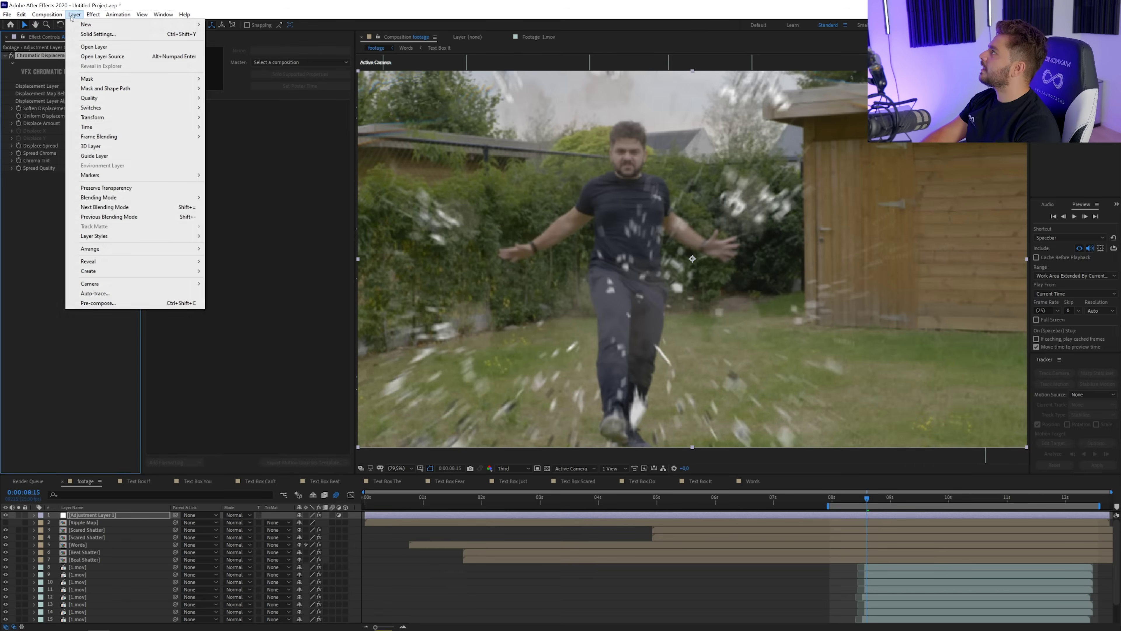
pyautogui.moveTo(177, 24)
pyautogui.click(265, 82)
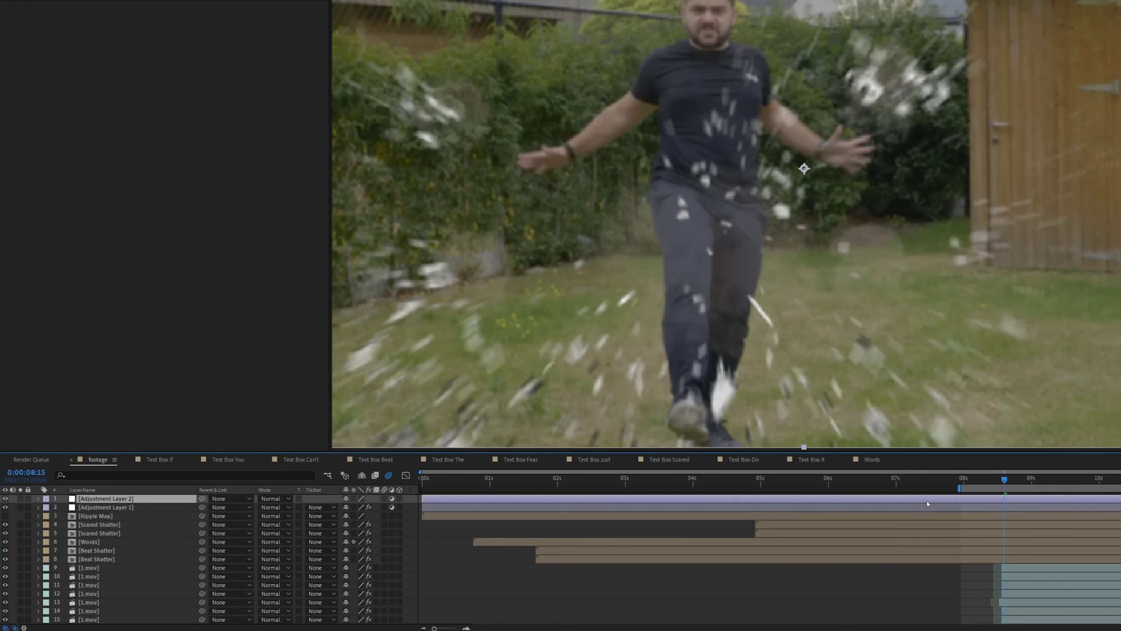
pyautogui.hotkey('ctrl', 'space')
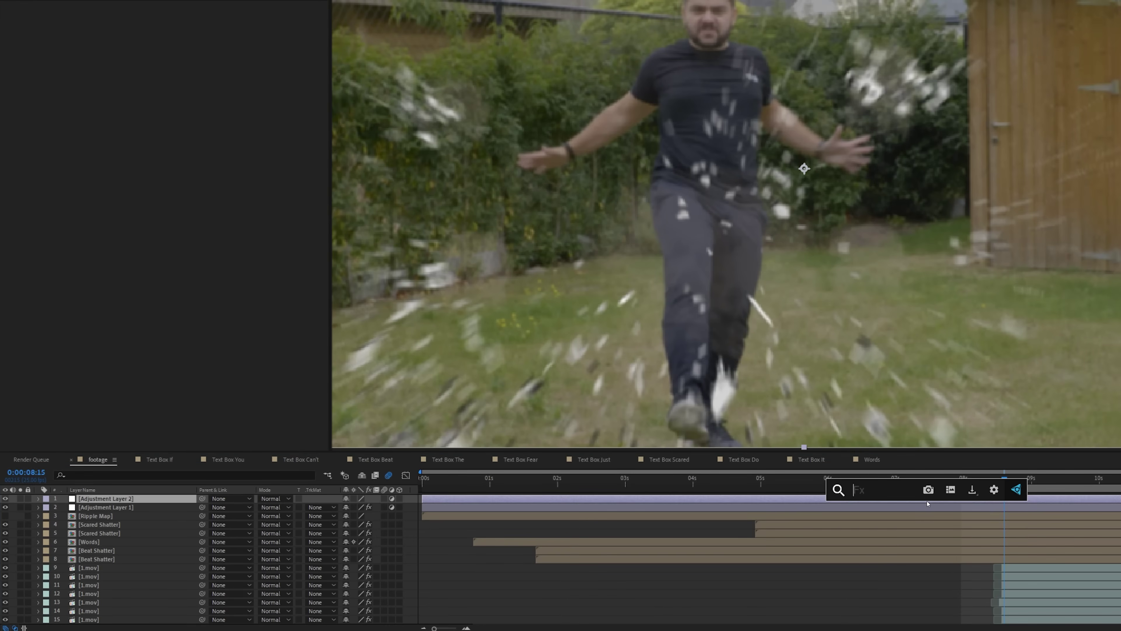
pyautogui.write('transform')
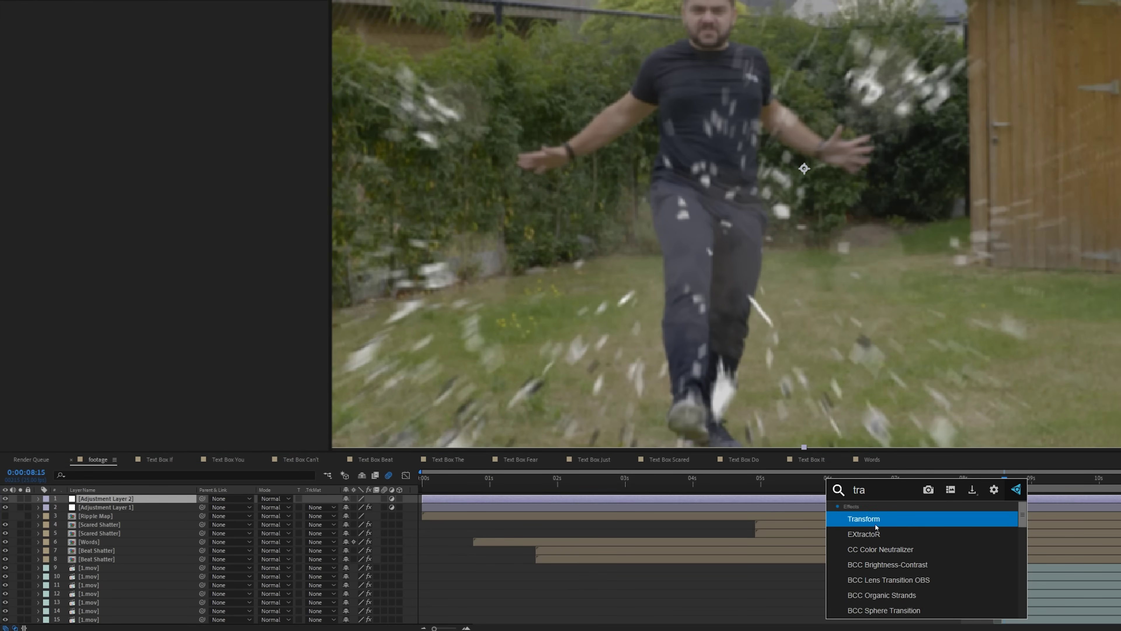
pyautogui.press('Return')
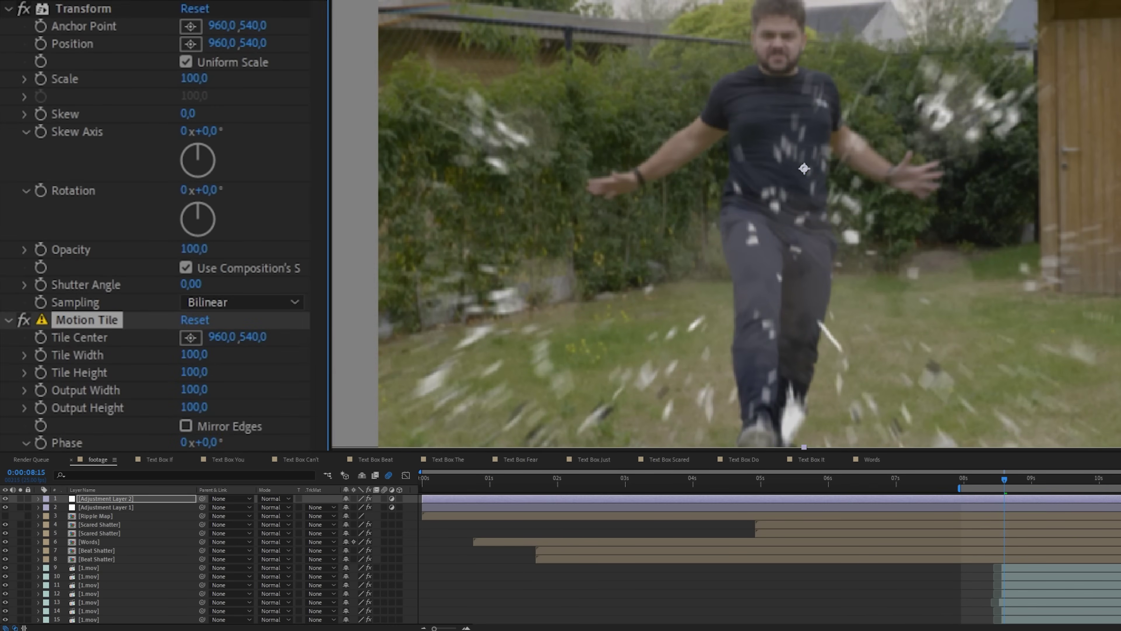
# Step: Set Motion Tile to Mirror Edges with Output Width and Height of 150, and move it above Transform
pyautogui.click(185, 425)
pyautogui.click(194, 407)
pyautogui.write('150')
pyautogui.press('Return')
pyautogui.click(194, 389)
pyautogui.write('150')
pyautogui.press('Return')
pyautogui.moveTo(84, 320); pyautogui.dragTo(109, 9)
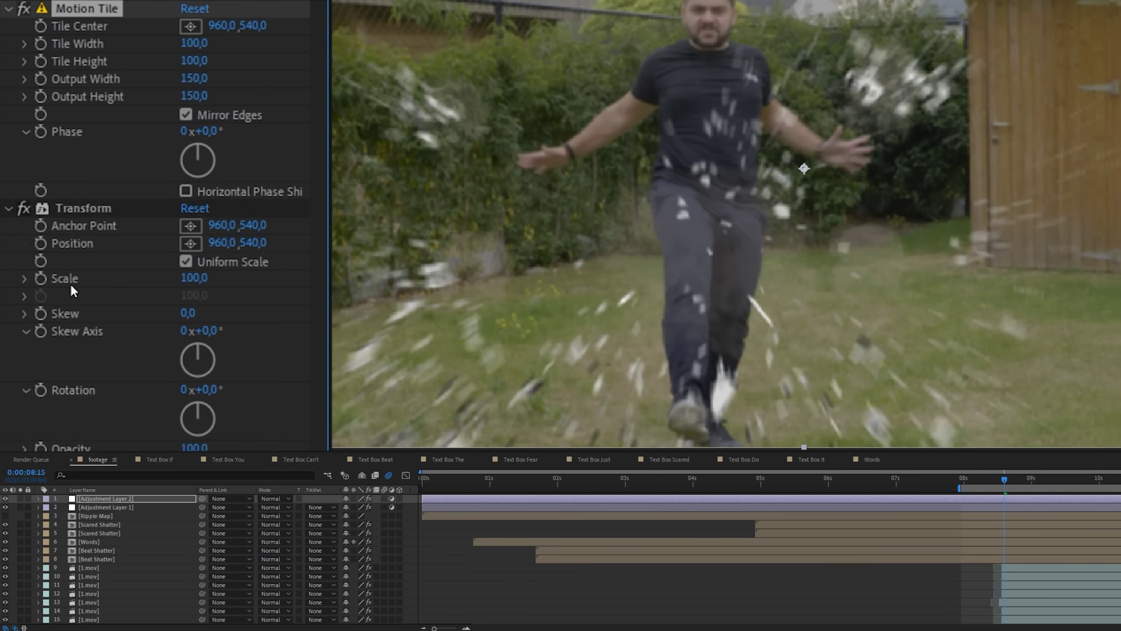
# Step: Add a Slider Control to Adjustment Layer 2 and drive Transform's Position with wiggle(15,effect("Slider Control")("Slider"))
pyautogui.click(106, 499)
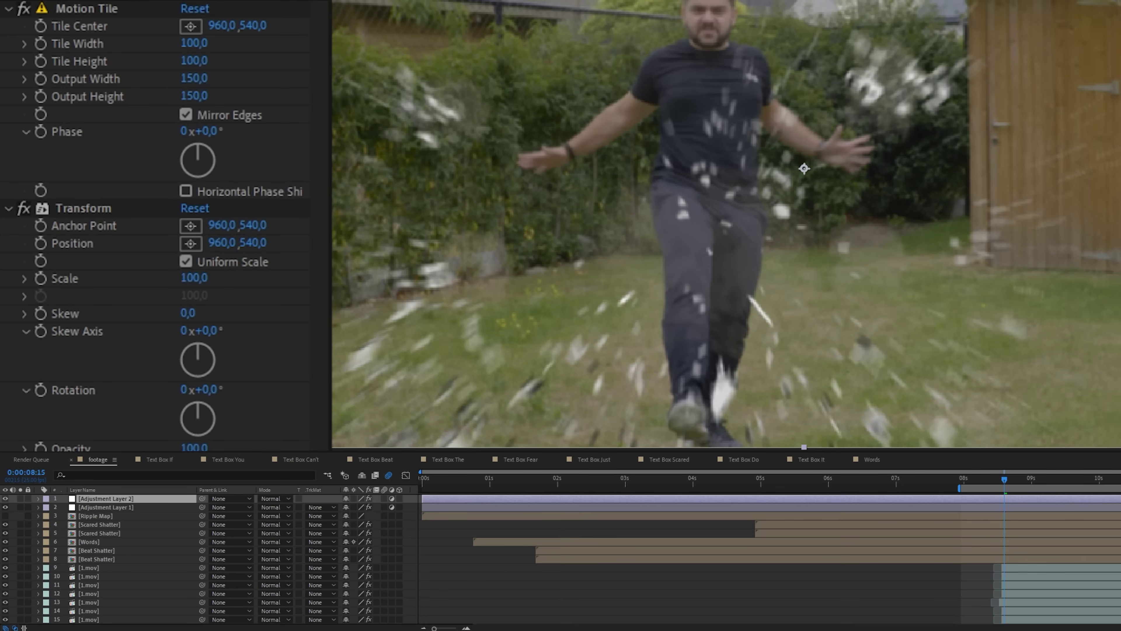
pyautogui.scroll(-5, 154, 225)
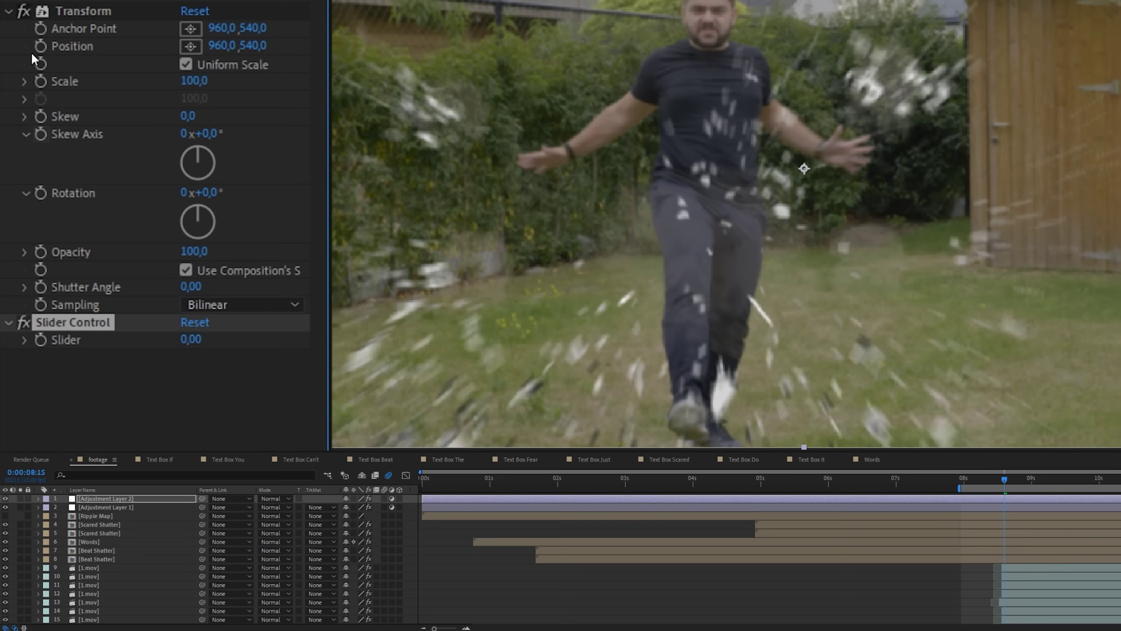
pyautogui.keyDown('alt'); pyautogui.click(41, 46); pyautogui.keyUp('alt')
pyautogui.write('wiggle(')
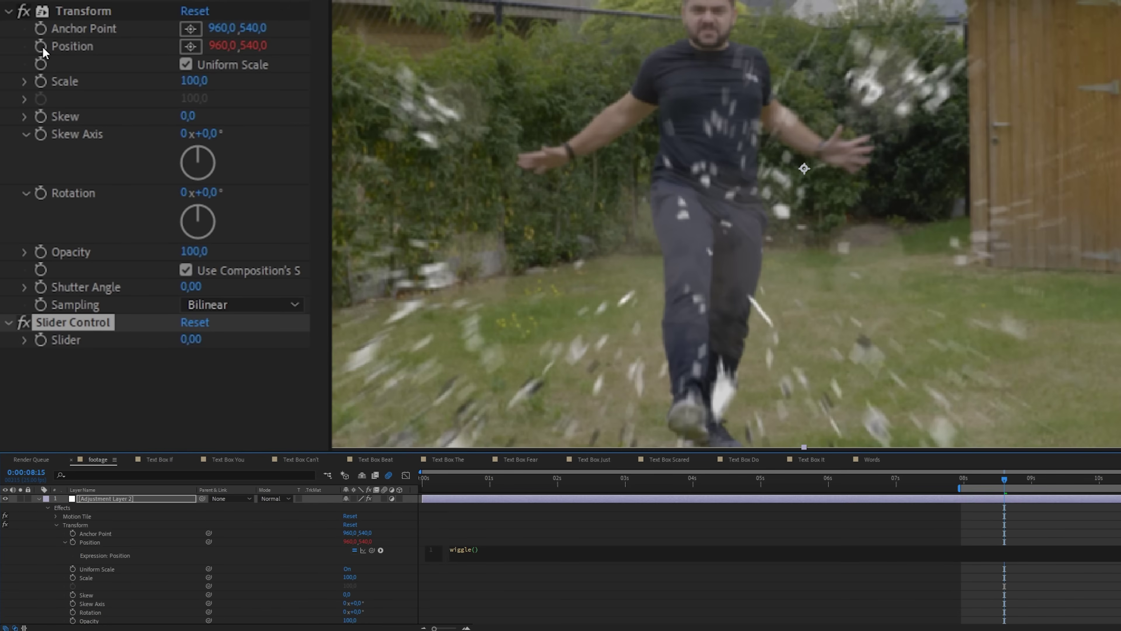
pyautogui.write('15,')
pyautogui.moveTo(372, 549); pyautogui.dragTo(80, 342)
pyautogui.click(608, 525)
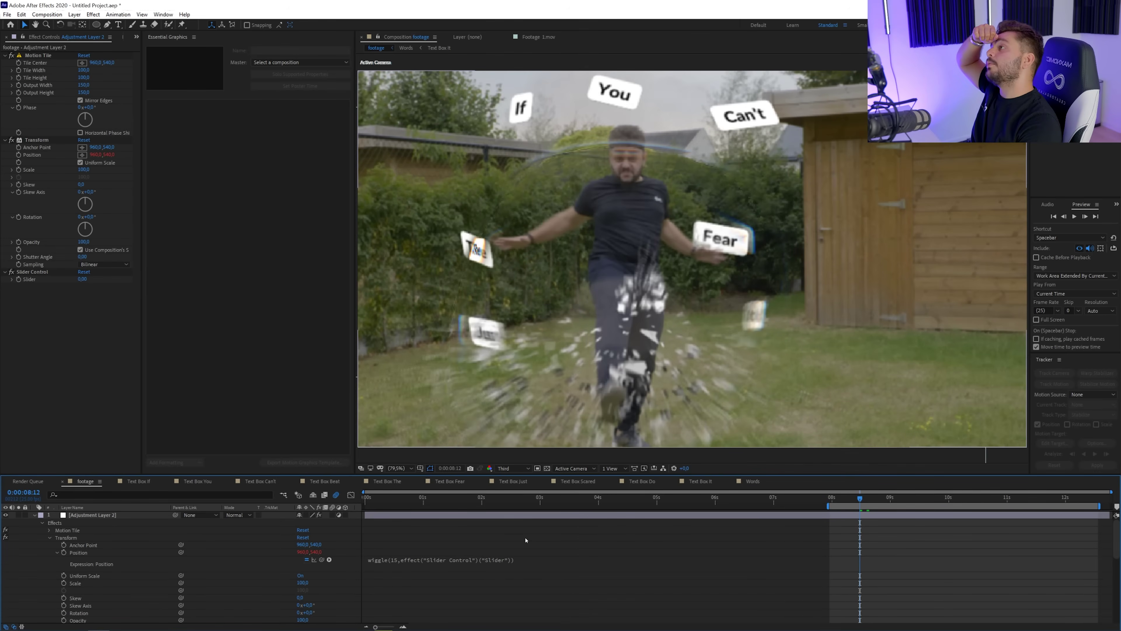
# Step: Set a starting keyframe of 0 on the Slider Control's Slider at 0:00:08:08, just before the burst
pyautogui.press('pageup')
pyautogui.press('pageup')
pyautogui.press('pageup')
pyautogui.press('pageup')
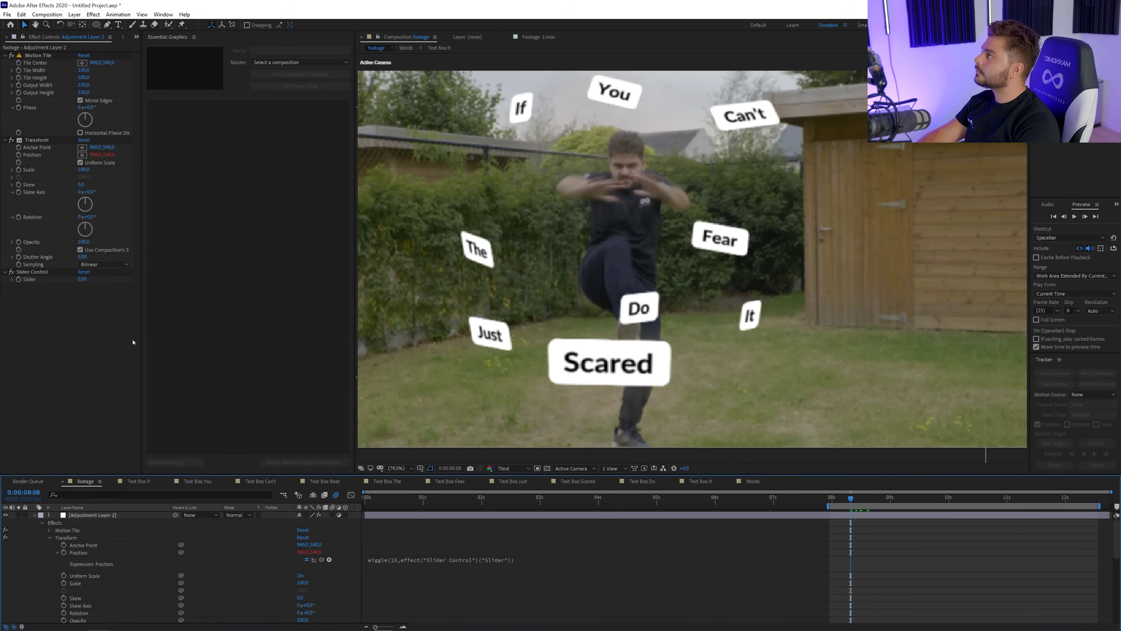
pyautogui.click(32, 271)
# Step: Set the Slider to 50 at 0:00:08:10
pyautogui.press('pagedown')
pyautogui.press('pagedown')
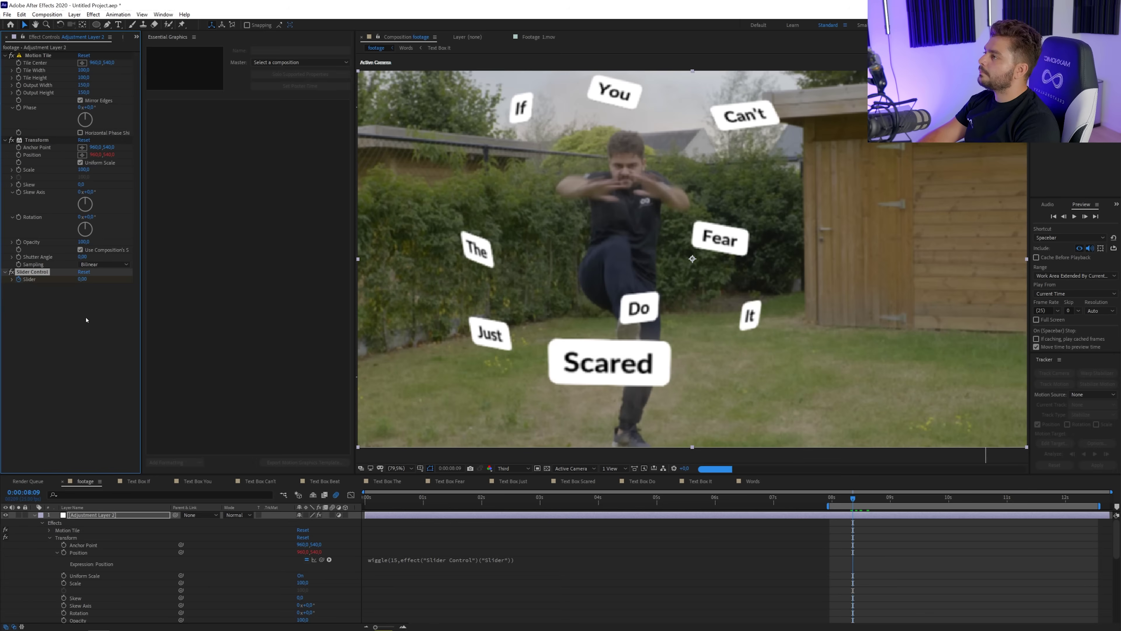
pyautogui.click(81, 279)
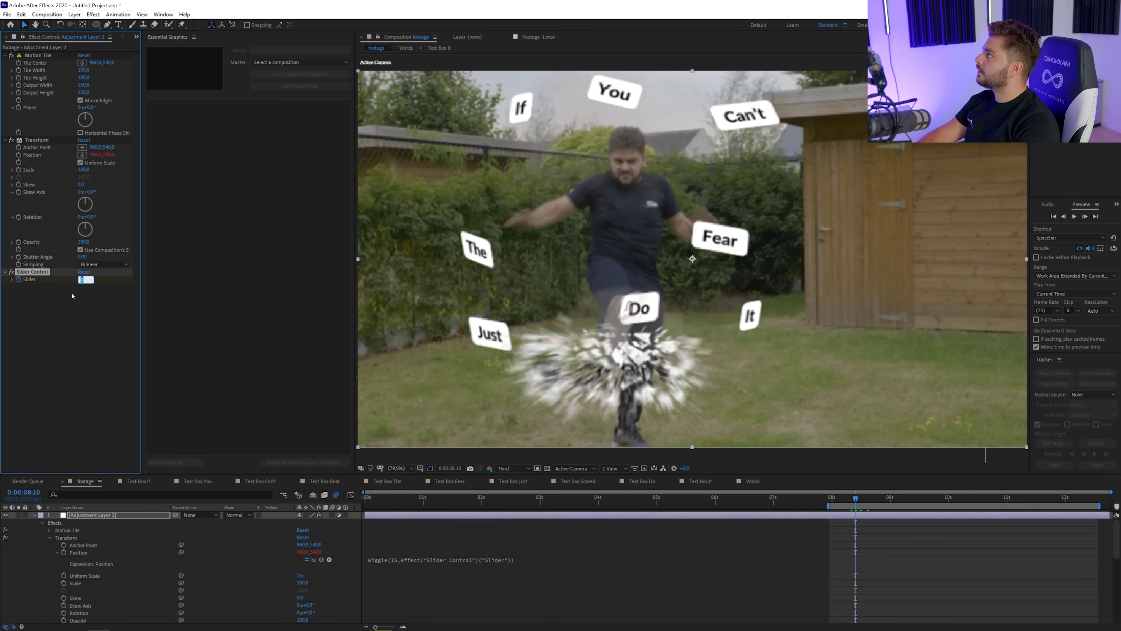
pyautogui.write('5')
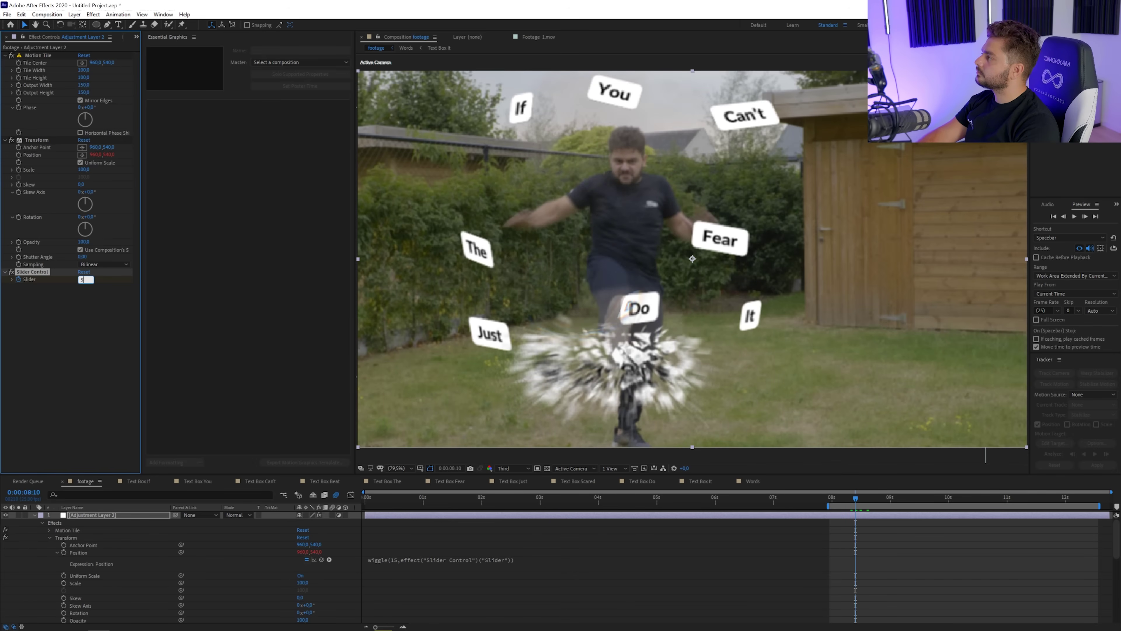
pyautogui.write('0')
pyautogui.press('Return')
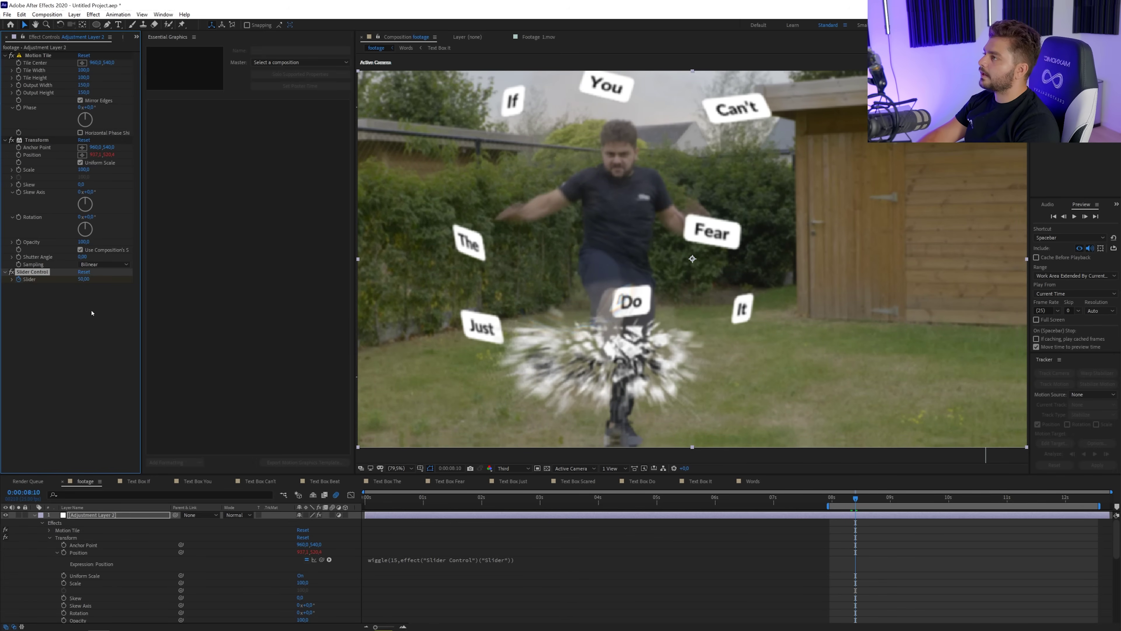
# Step: Preview the shake, then set a Slider keyframe of 0 at 0:00:08:19
pyautogui.press('space')
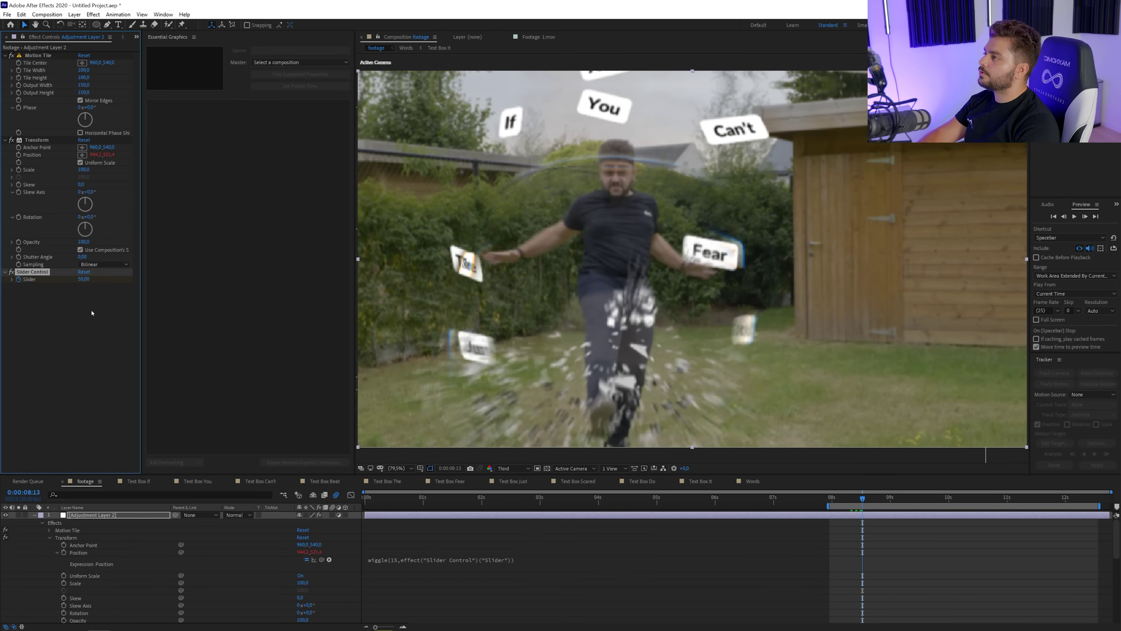
pyautogui.click(83, 278)
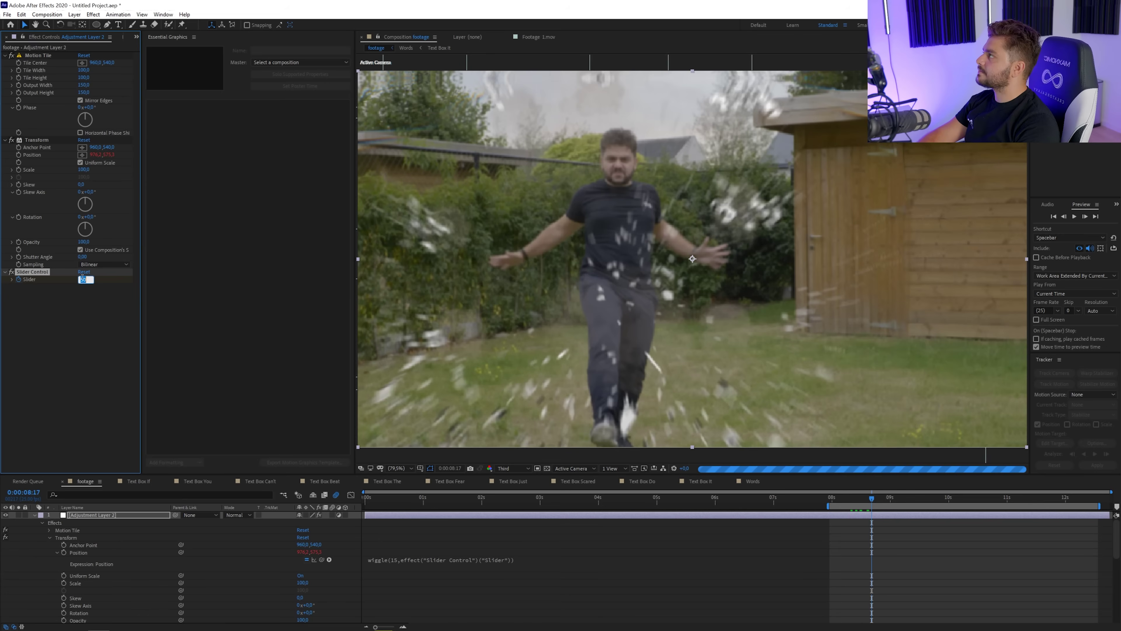
pyautogui.click(86, 300)
pyautogui.press('pagedown')
pyautogui.press('pagedown')
pyautogui.click(83, 279)
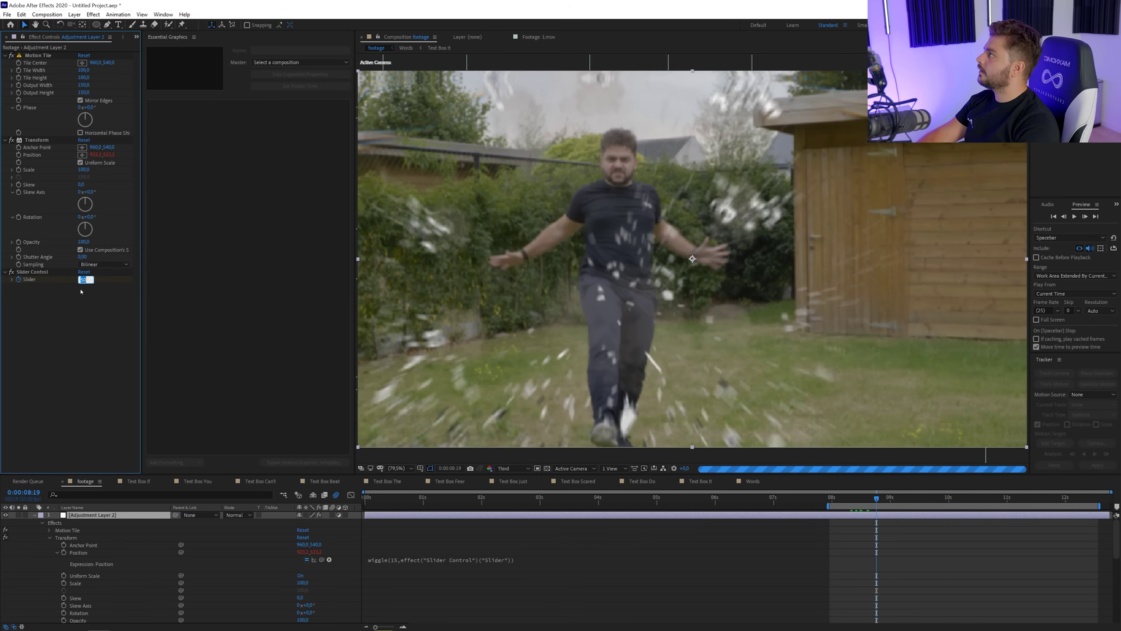
pyautogui.write('0')
pyautogui.press('Return')
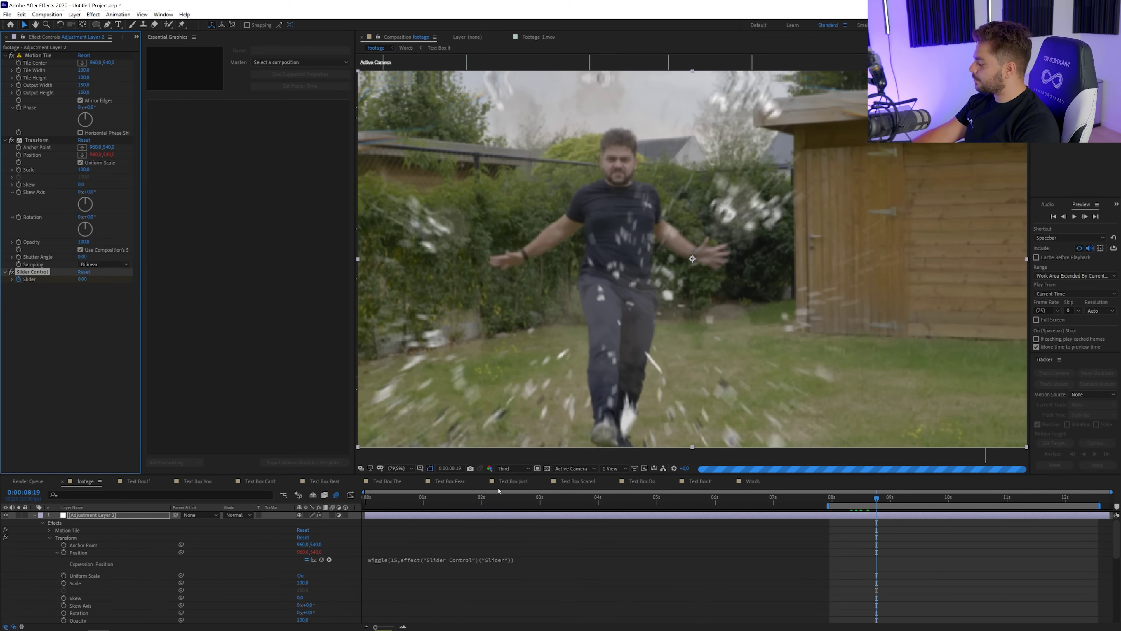
# Step: Apply Easy Ease to the Slider keyframe at 0:00:08:19 and check its curve in the graph editor
pyautogui.press('u')
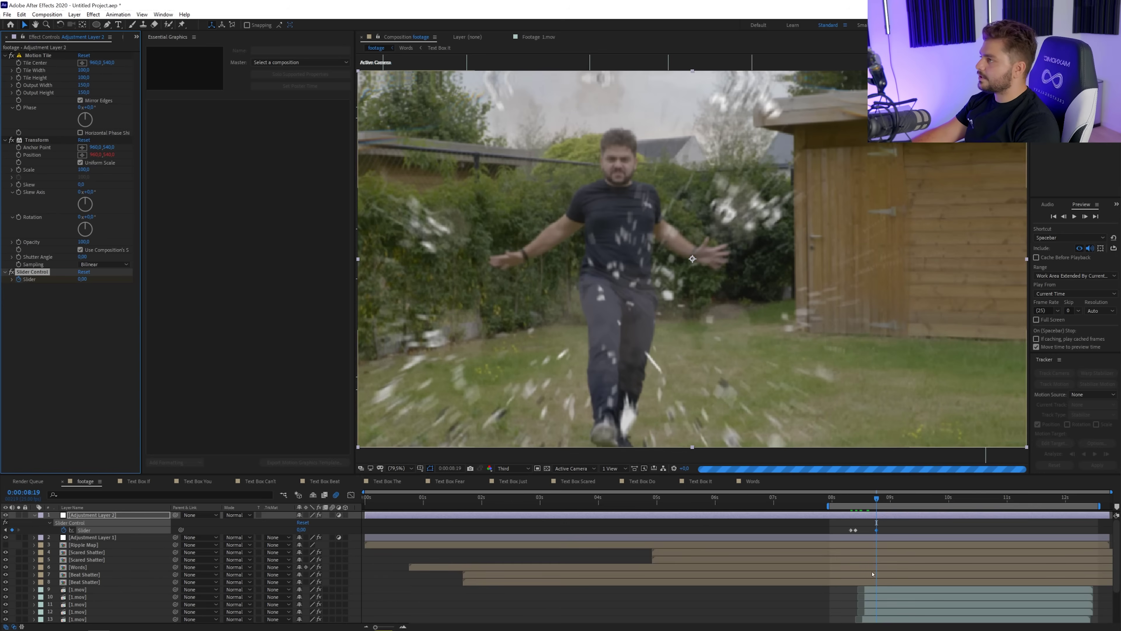
pyautogui.rightClick(876, 530)
pyautogui.moveTo(900, 521)
pyautogui.click(754, 552)
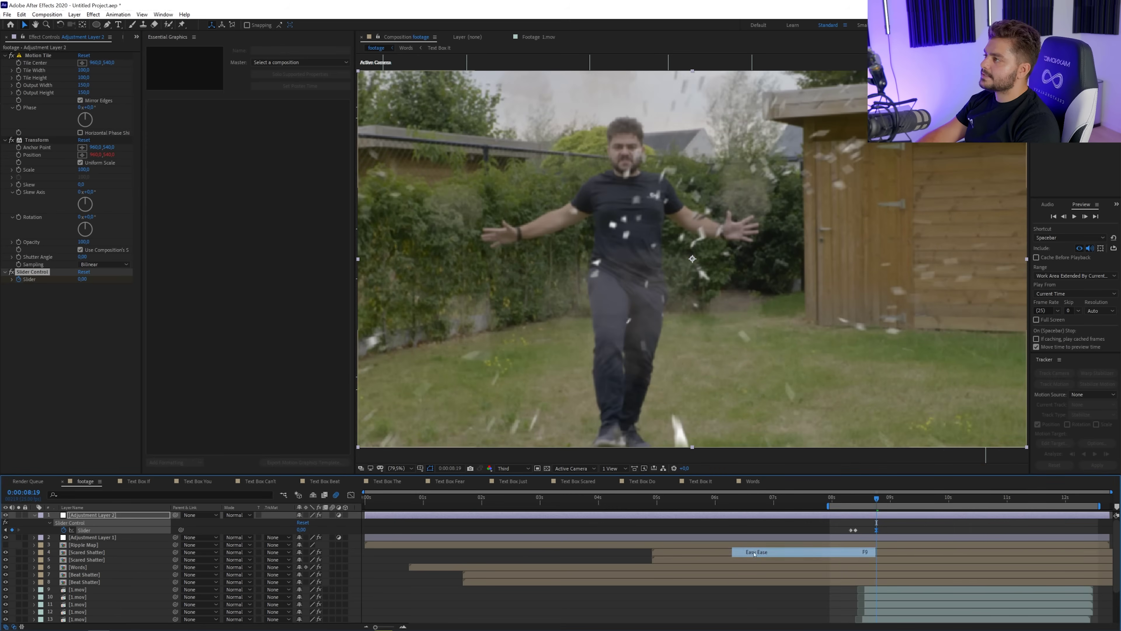
pyautogui.click(351, 495)
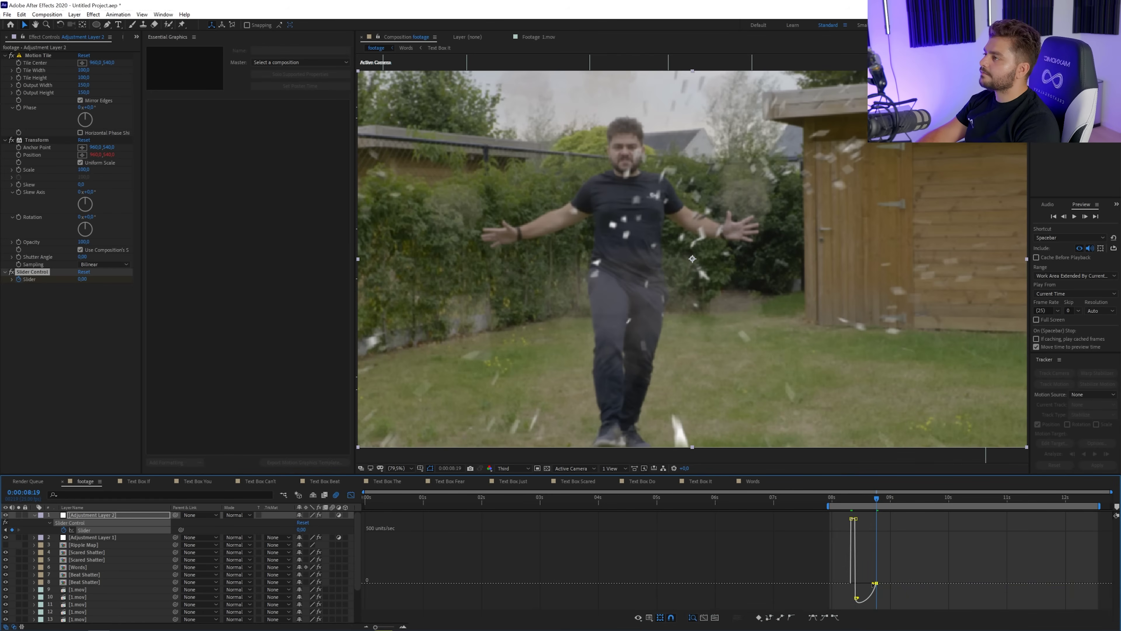
pyautogui.click(351, 494)
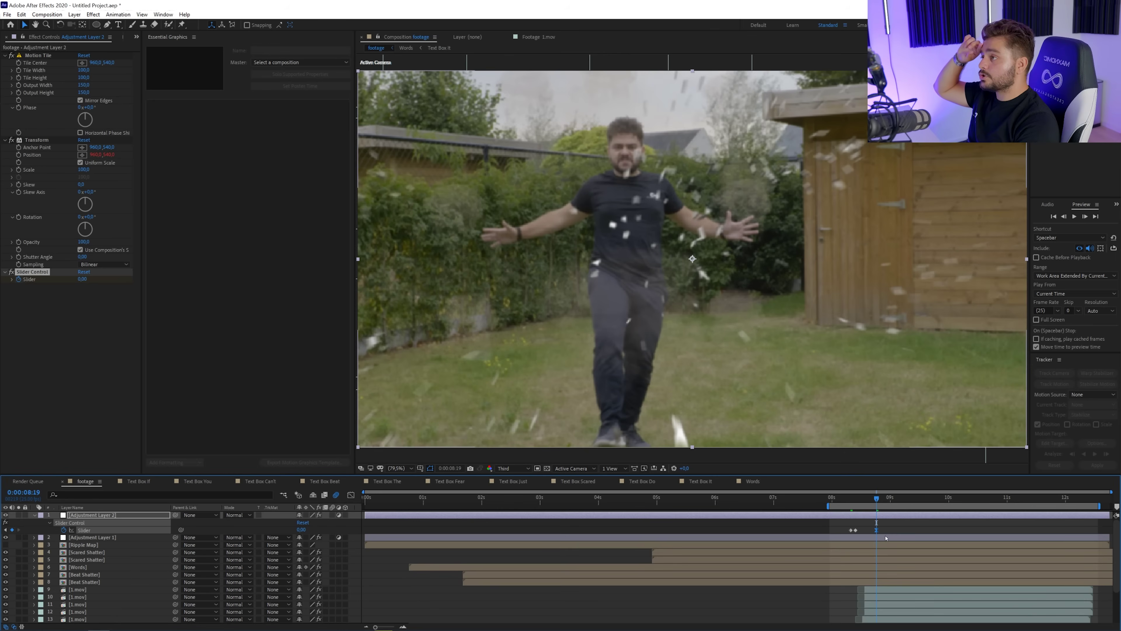
# Step: Copy the three Slider keyframes and paste them on Adjustment Layer 2 at 0:00:06:24, where the Beat Shatter's Radius animation starts
pyautogui.moveTo(896, 537); pyautogui.dragTo(814, 523)
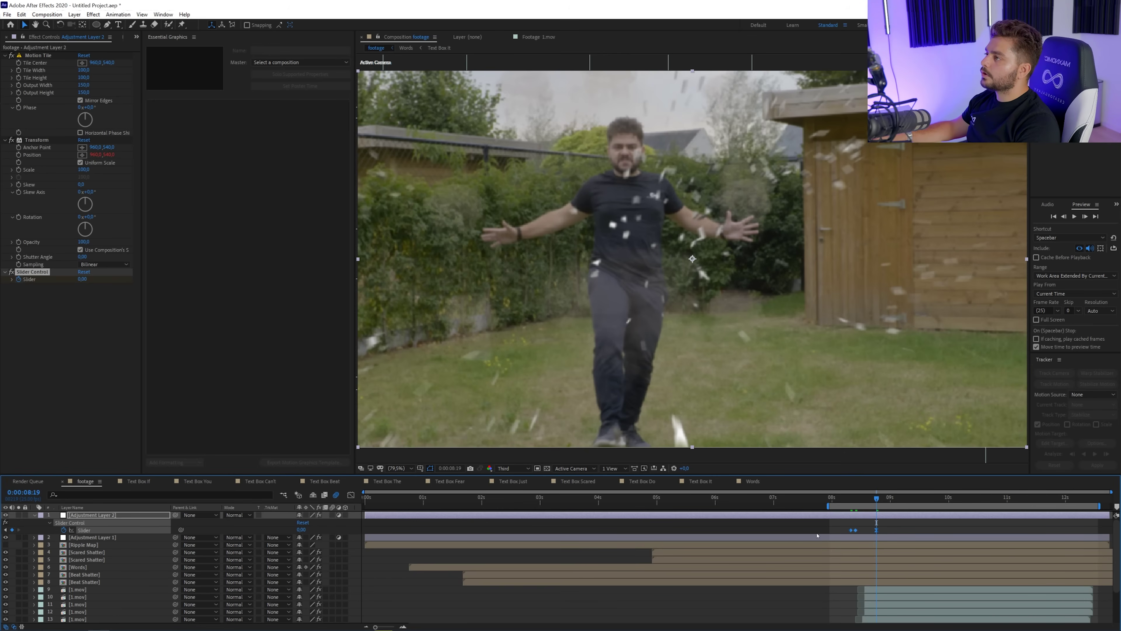
pyautogui.scroll(-2, 734, 533)
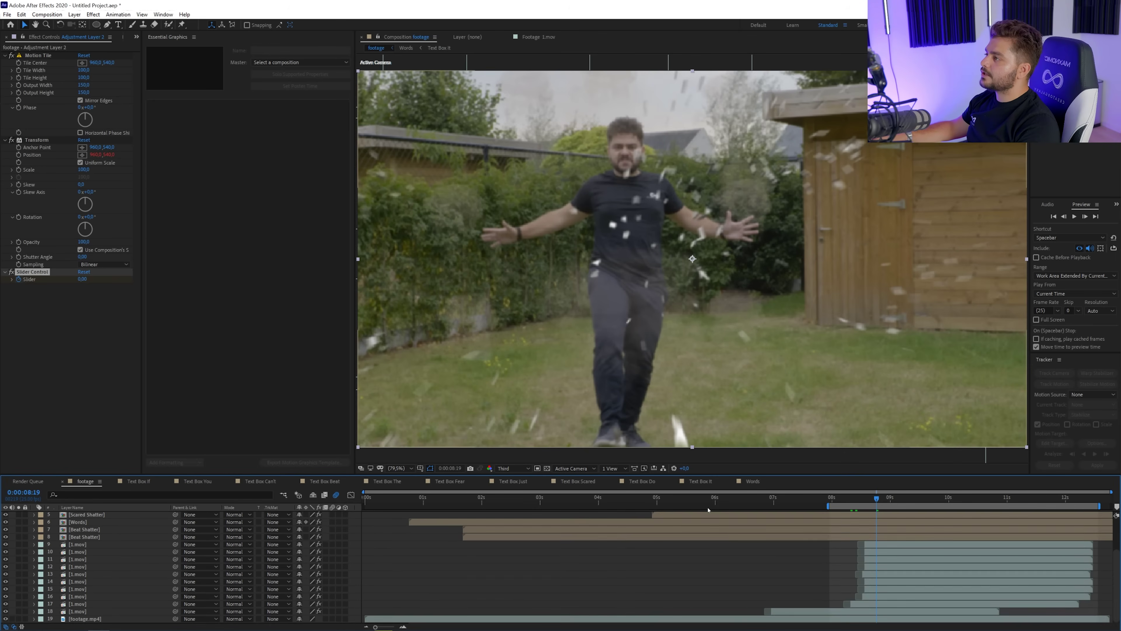
pyautogui.click(654, 499)
pyautogui.scroll(2, 71, 569)
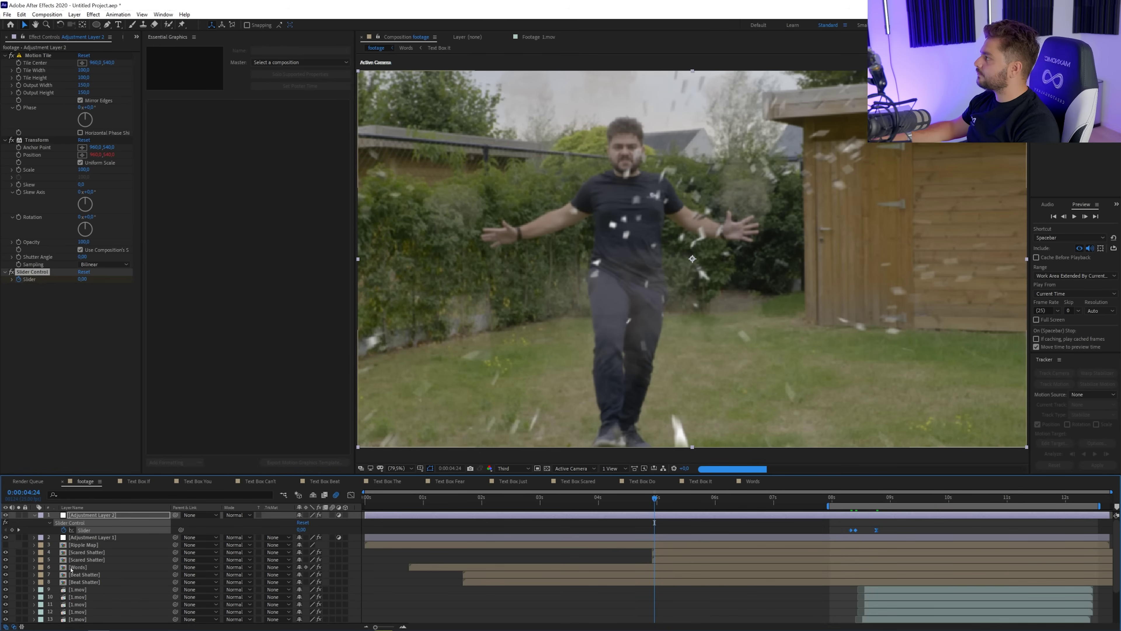
pyautogui.click(70, 567)
pyautogui.click(125, 560)
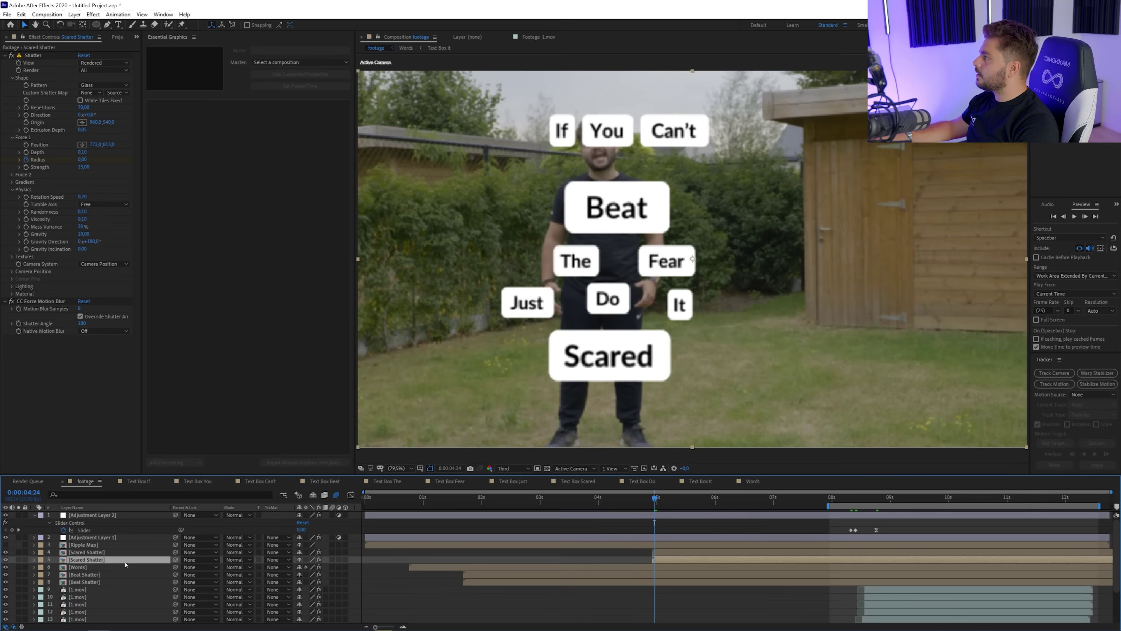
pyautogui.click(664, 499)
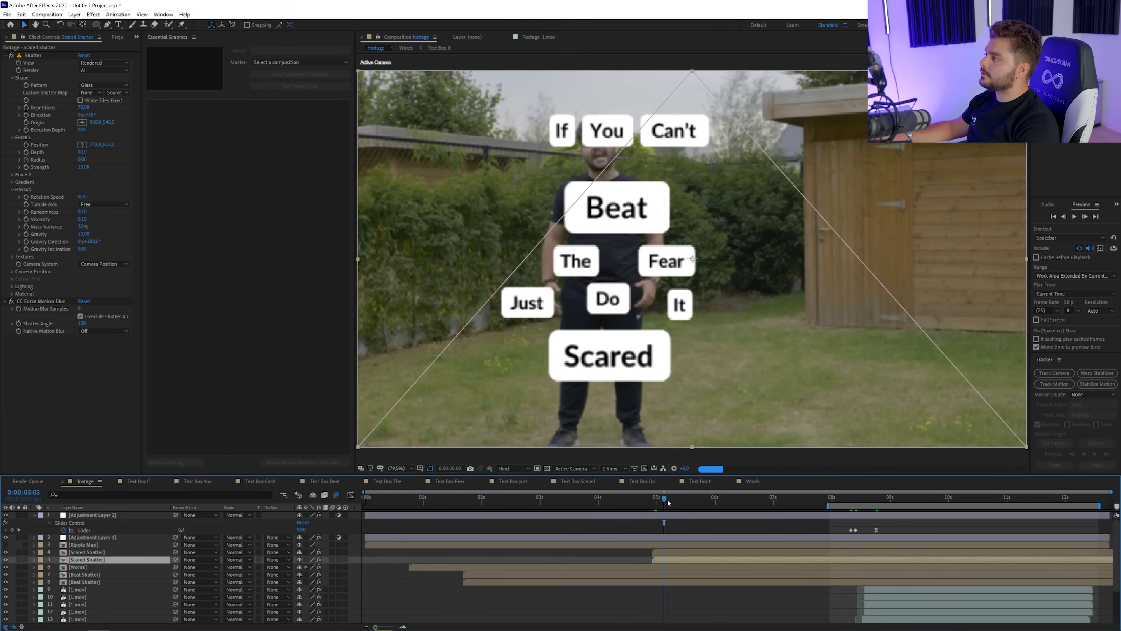
pyautogui.moveTo(664, 499); pyautogui.dragTo(671, 499)
pyautogui.scroll(-2, 715, 566)
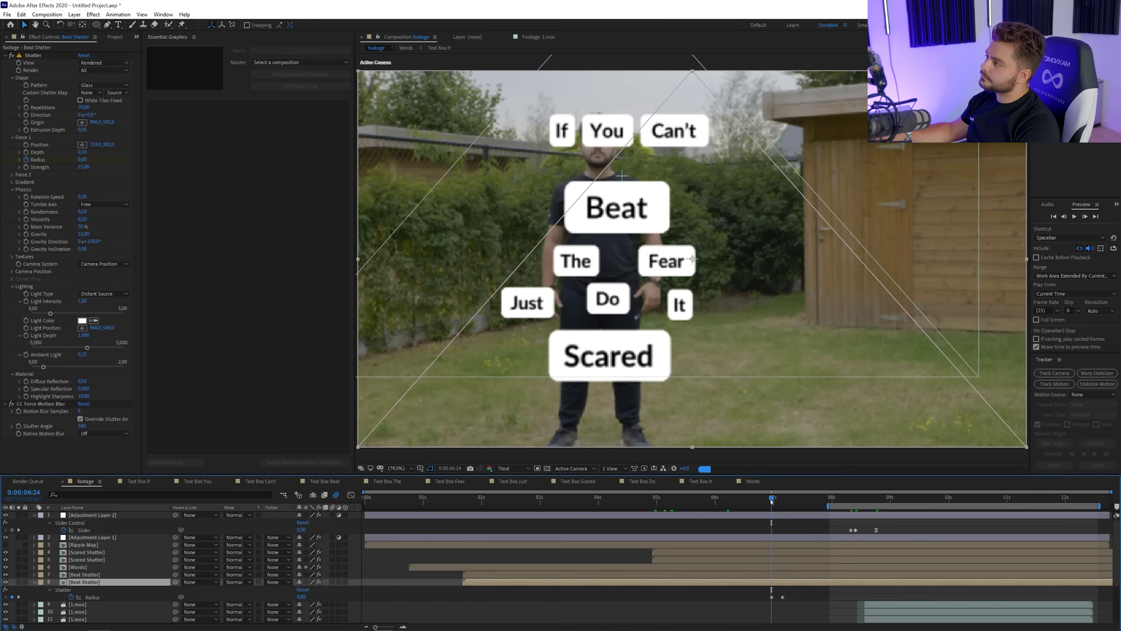
pyautogui.click(791, 515)
pyautogui.hotkey('ctrl', 'v')
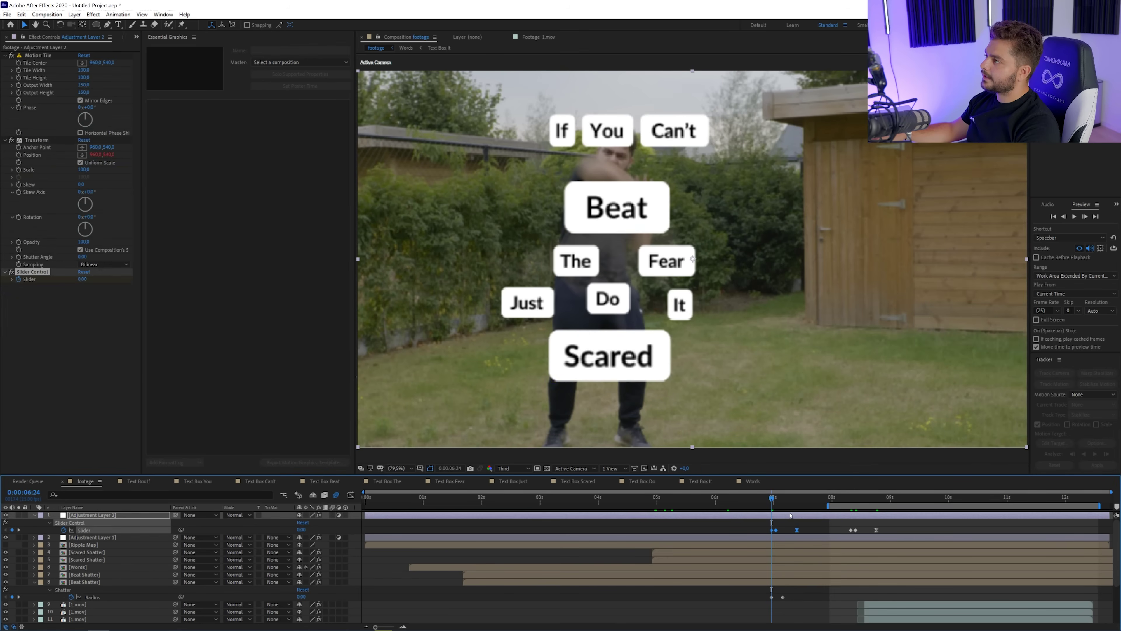
# Step: At 0:00:07:00, set Transform's Shutter Angle to 180 and leave Use Composition's Shutter Angle enabled
pyautogui.moveTo(770, 502); pyautogui.dragTo(773, 503)
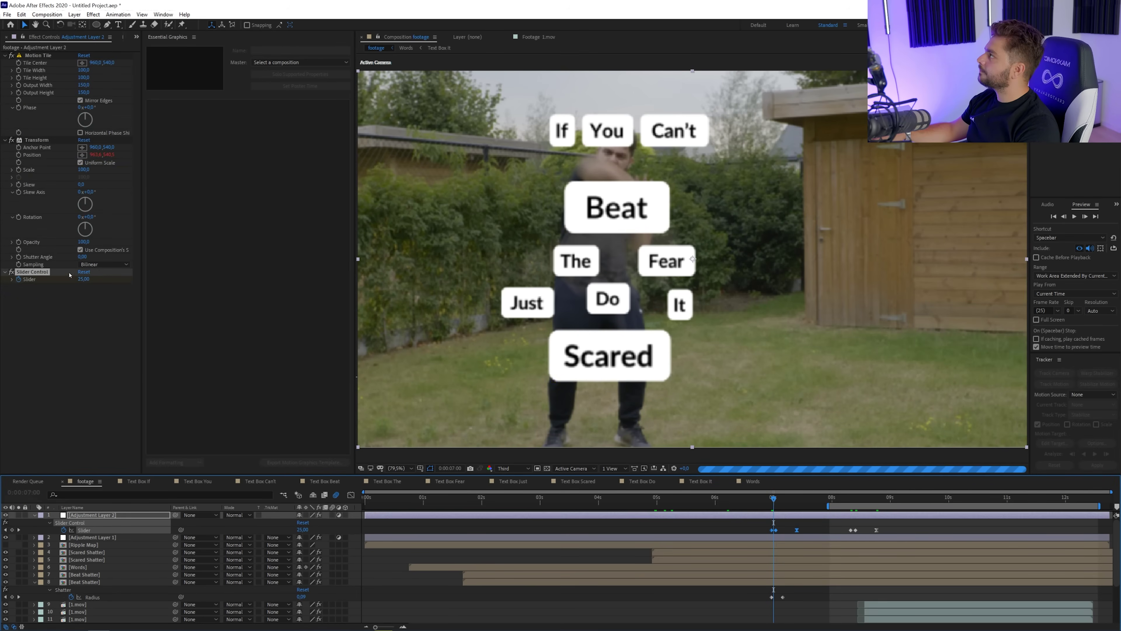
pyautogui.click(80, 250)
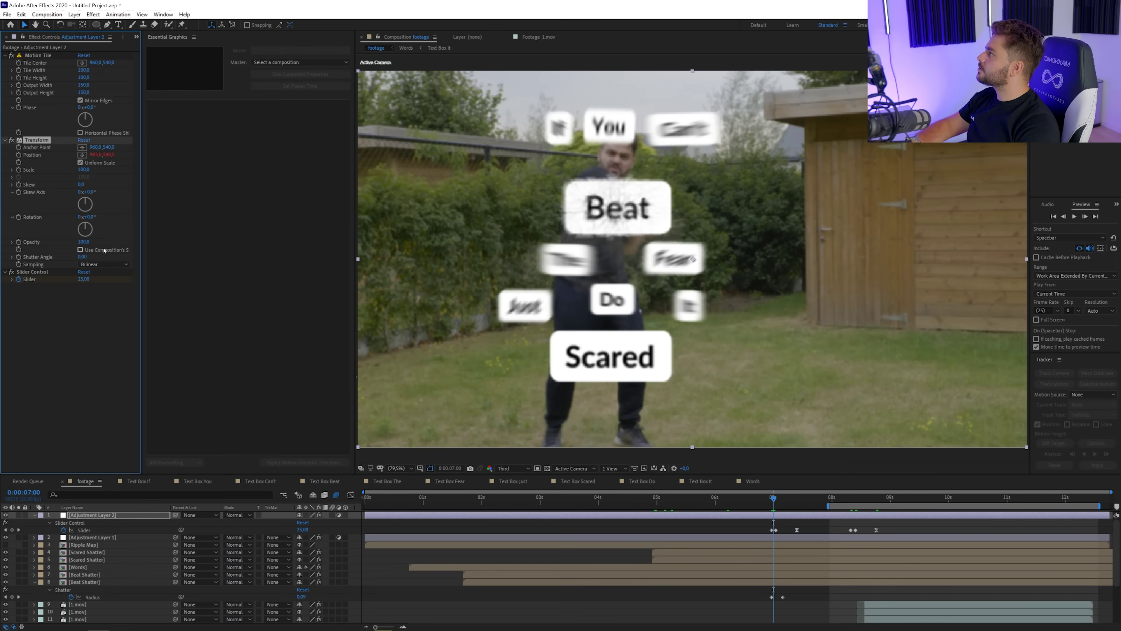
pyautogui.click(84, 256)
pyautogui.write('180')
pyautogui.press('Return')
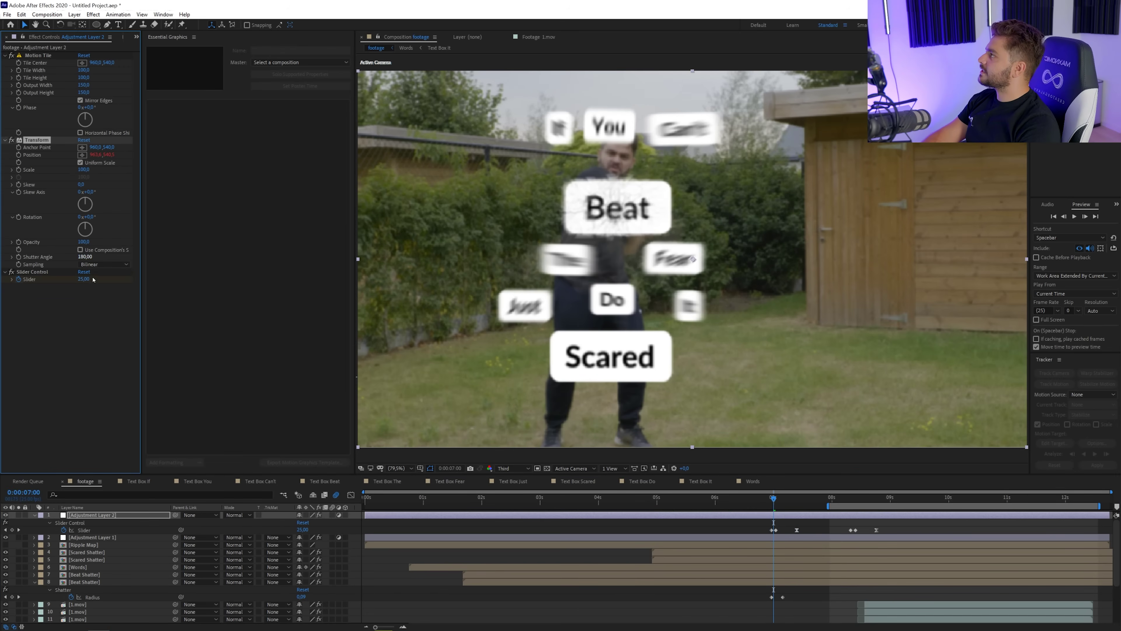
pyautogui.click(80, 249)
# Step: Extend the work area's start to shortly before the 6-second mark and preview the shake on both shatters
pyautogui.press('space')
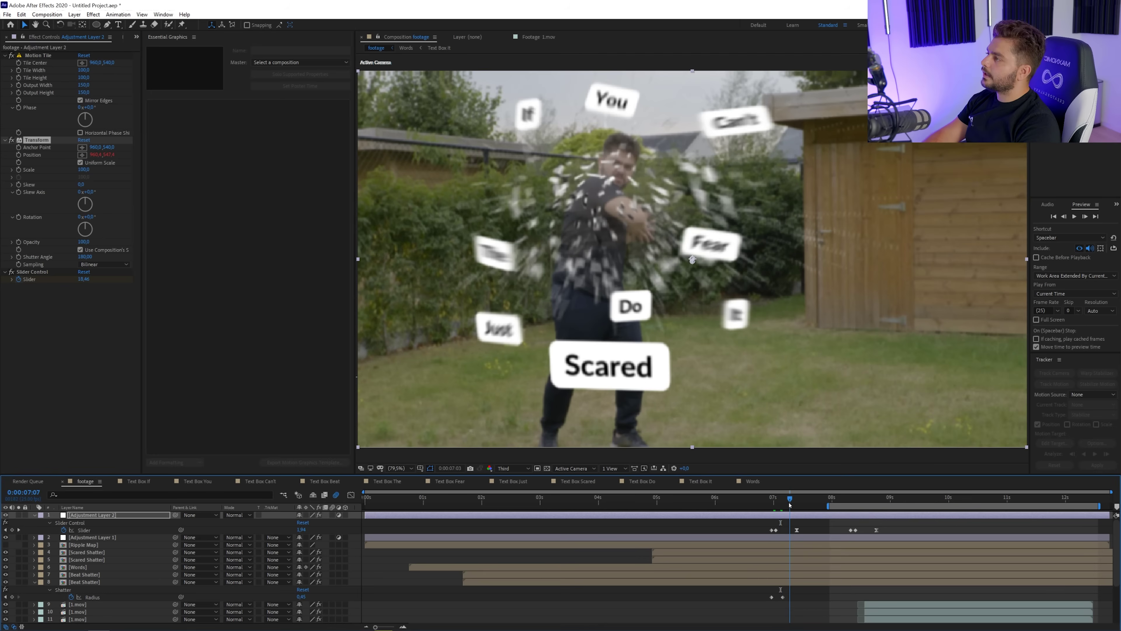
pyautogui.moveTo(716, 498)
pyautogui.mouseDown()
pyautogui.moveTo(662, 500)
pyautogui.moveTo(701, 501)
pyautogui.mouseUp()
pyautogui.press('space')
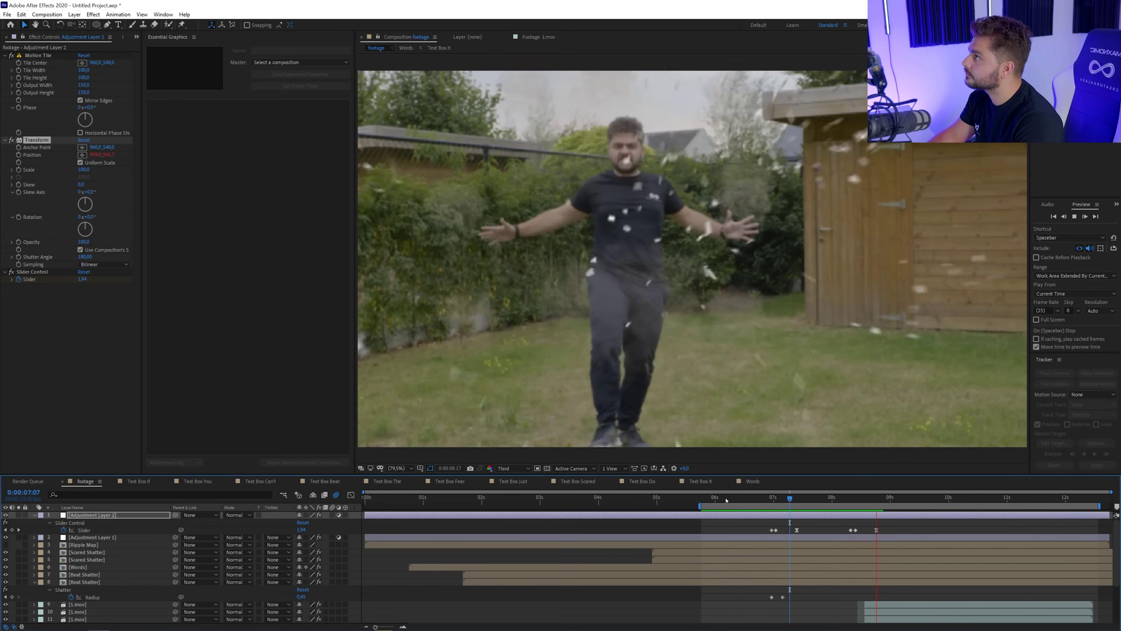
pyautogui.press('space')
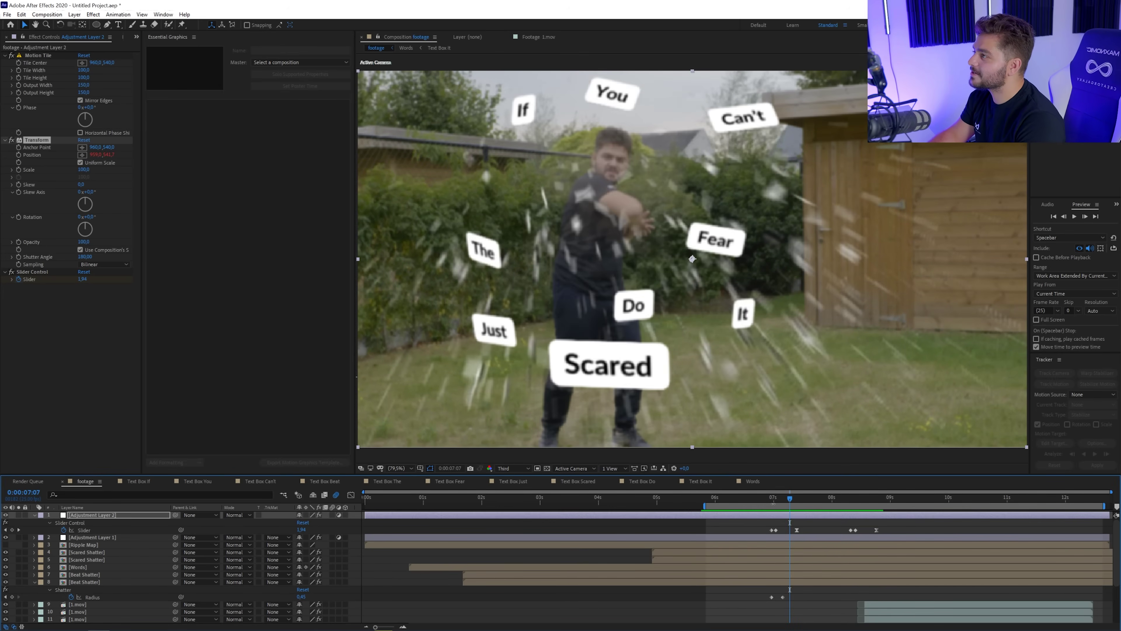